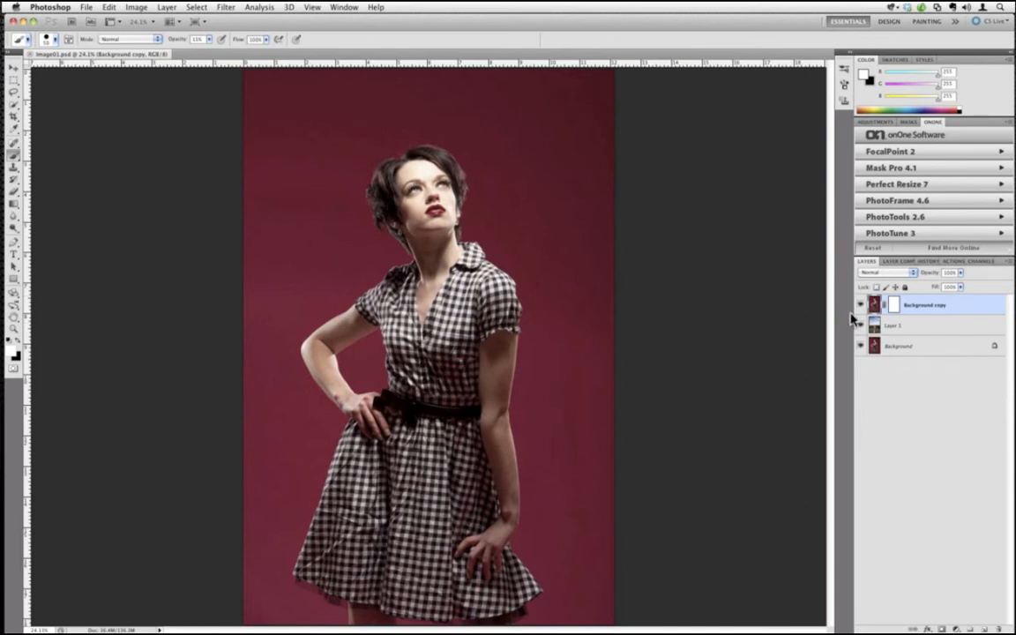
Toggle the Background copy layer's visibility to compare the studio portrait with the road photo beneath it.
click(860, 306)
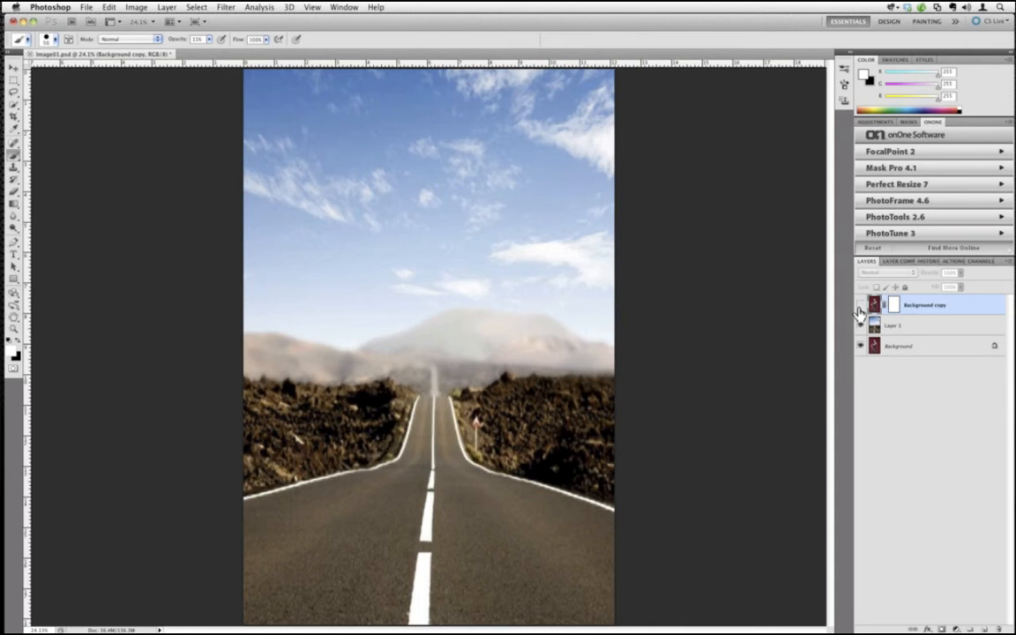
click(860, 307)
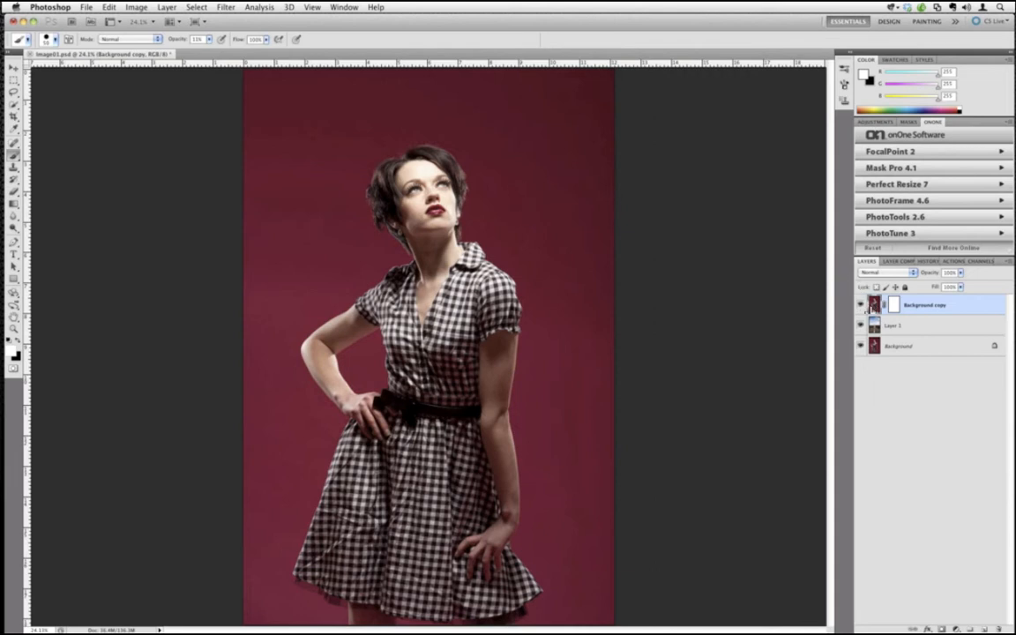
click(862, 305)
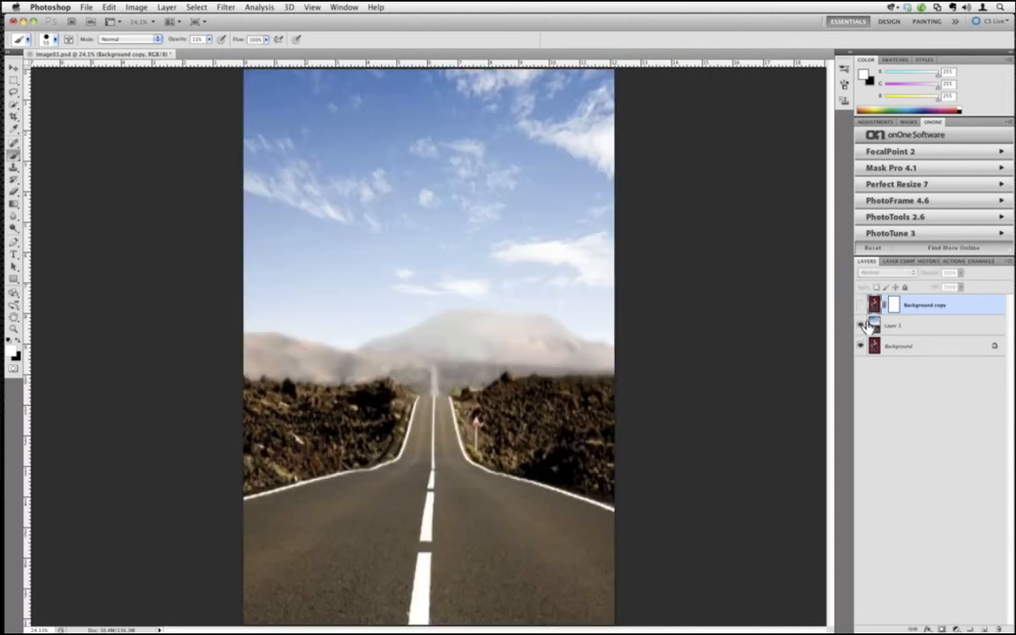
click(862, 305)
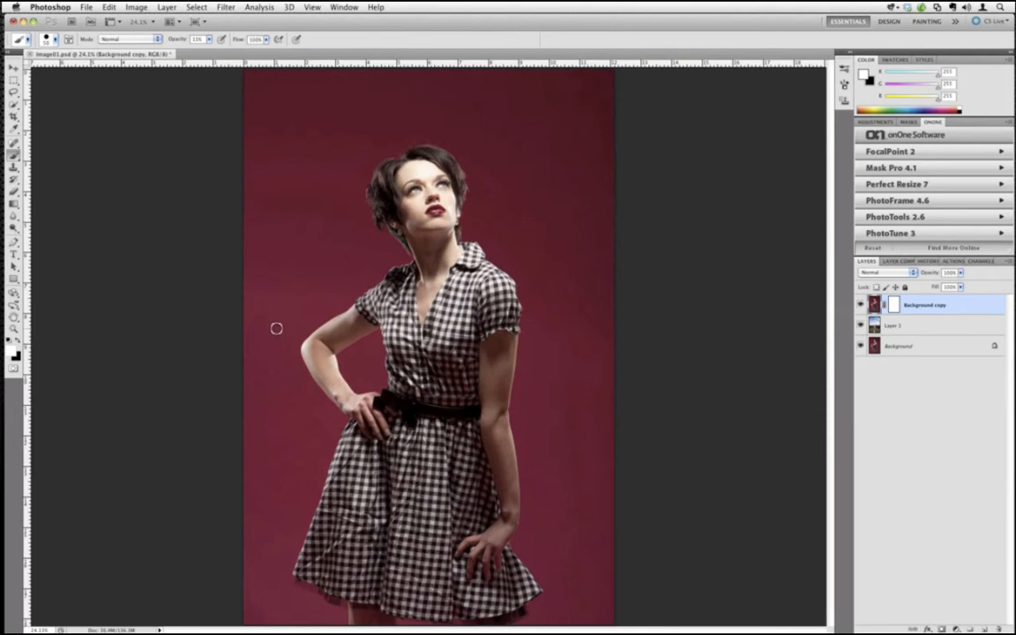
On the Background copy layer mask, brush at 100% opacity with an enlarged black brush to hide the backdrop along the woman's left-arm side.
click(893, 310)
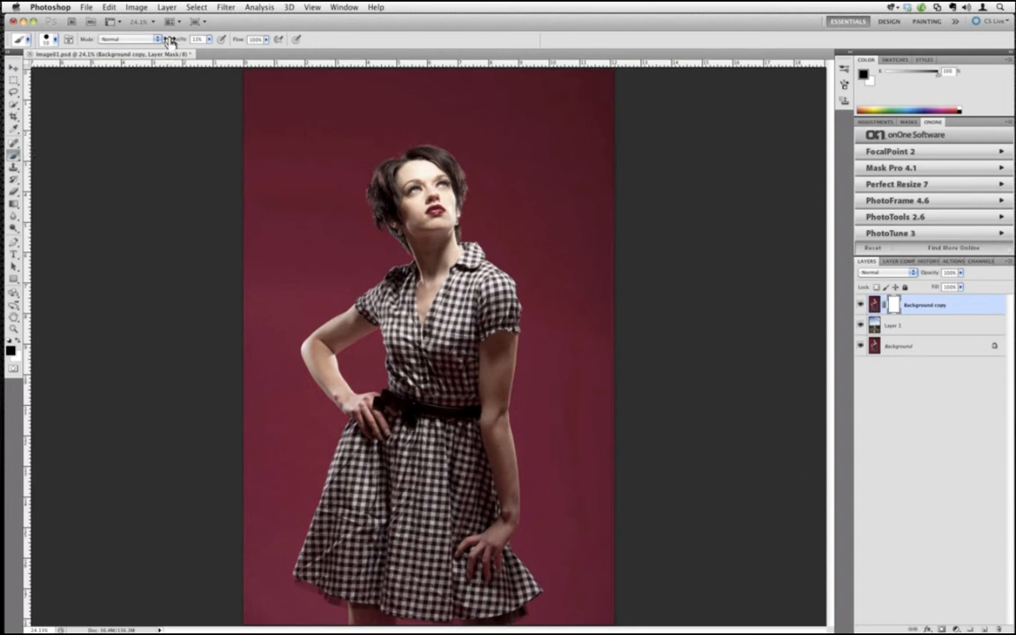
drag(169, 41, 184, 38)
key(bracketright)
key(bracketright)
key(bracketright)
key(bracketright)
key(bracketright)
key(bracketright)
key(bracketright)
key(bracketright)
key(bracketright)
key(bracketright)
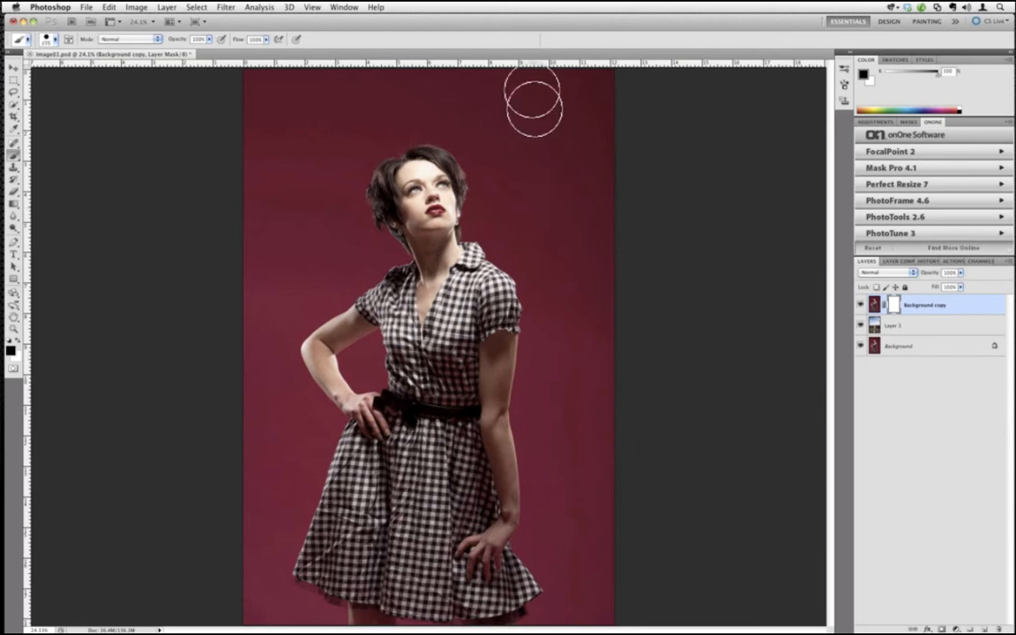
mouse_move(547, 198)
mouse_down()
mouse_move(561, 158)
mouse_move(520, 75)
mouse_move(585, 90)
mouse_move(544, 102)
mouse_move(584, 397)
mouse_move(579, 267)
mouse_move(582, 459)
mouse_move(567, 527)
mouse_move(579, 585)
mouse_move(565, 525)
mouse_up()
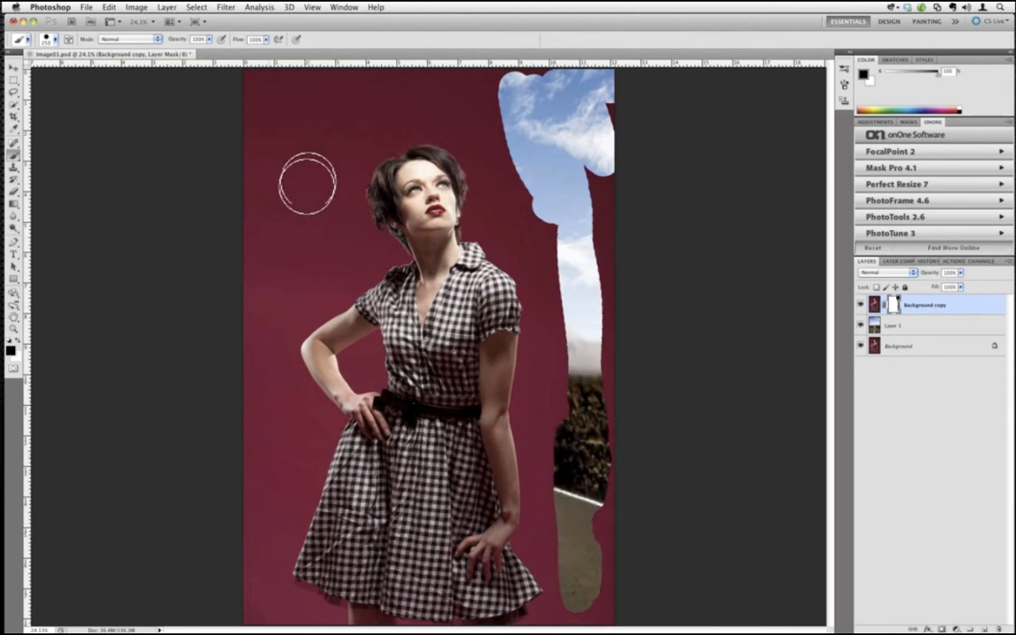
With a smaller brush, mask out thin strips of backdrop beside the dress hem, the bent arm and the hair.
key(bracketleft)
key(bracketleft)
key(bracketleft)
key(bracketleft)
key(bracketleft)
key(bracketleft)
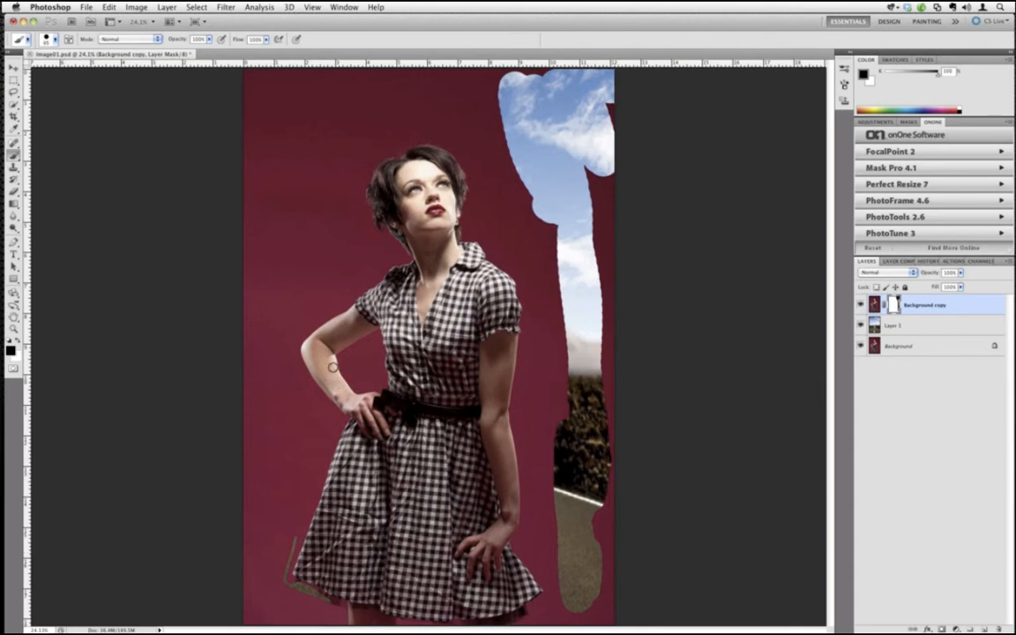
mouse_move(300, 315)
mouse_down()
mouse_move(338, 293)
mouse_move(361, 255)
mouse_move(359, 201)
mouse_up()
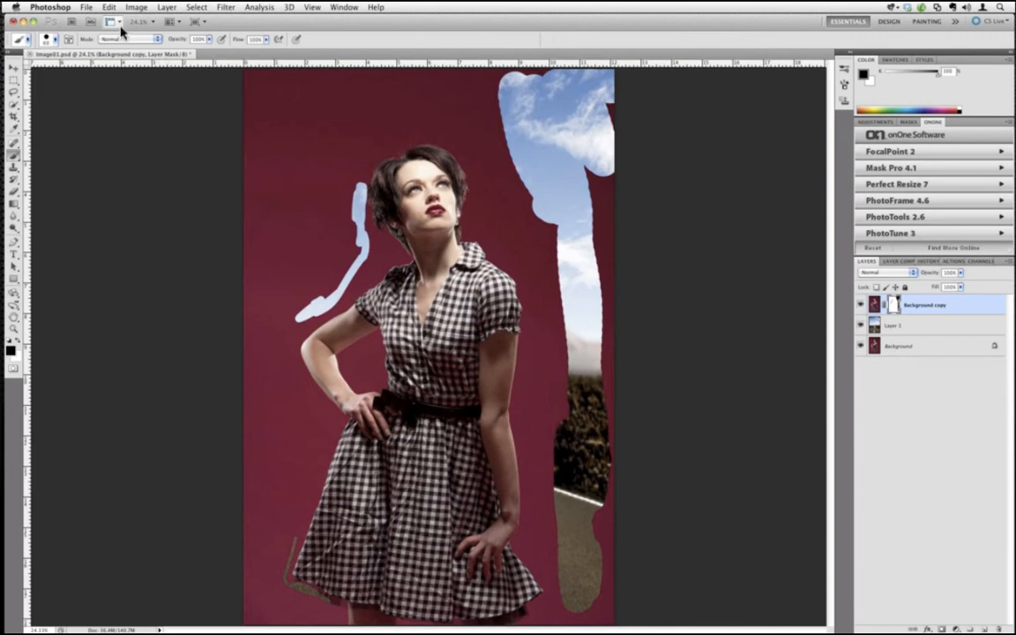
Revert the document to its last saved version to discard the manual mask painting.
click(87, 9)
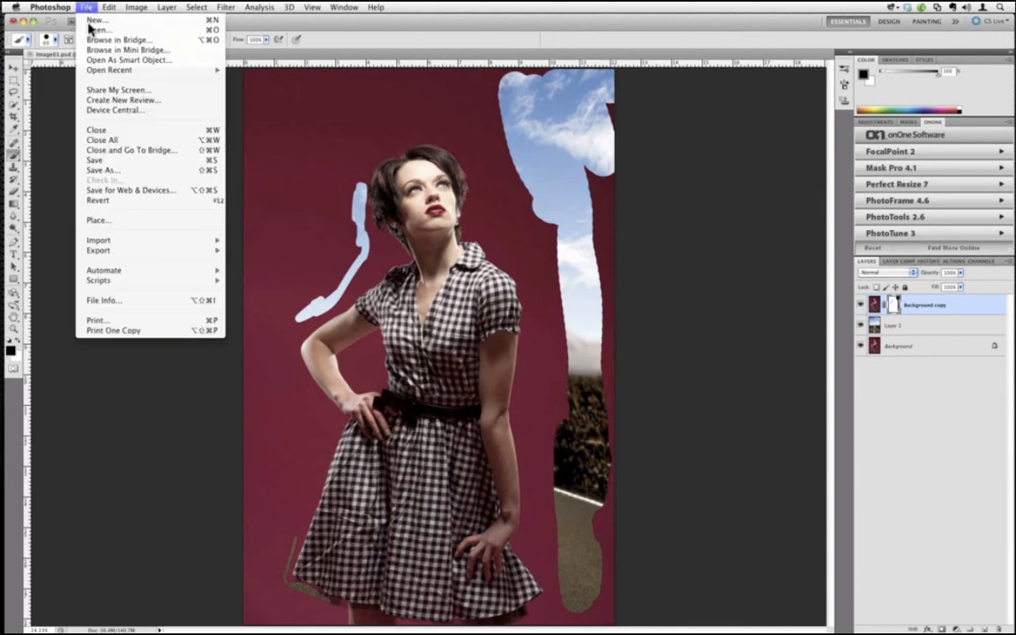
click(160, 202)
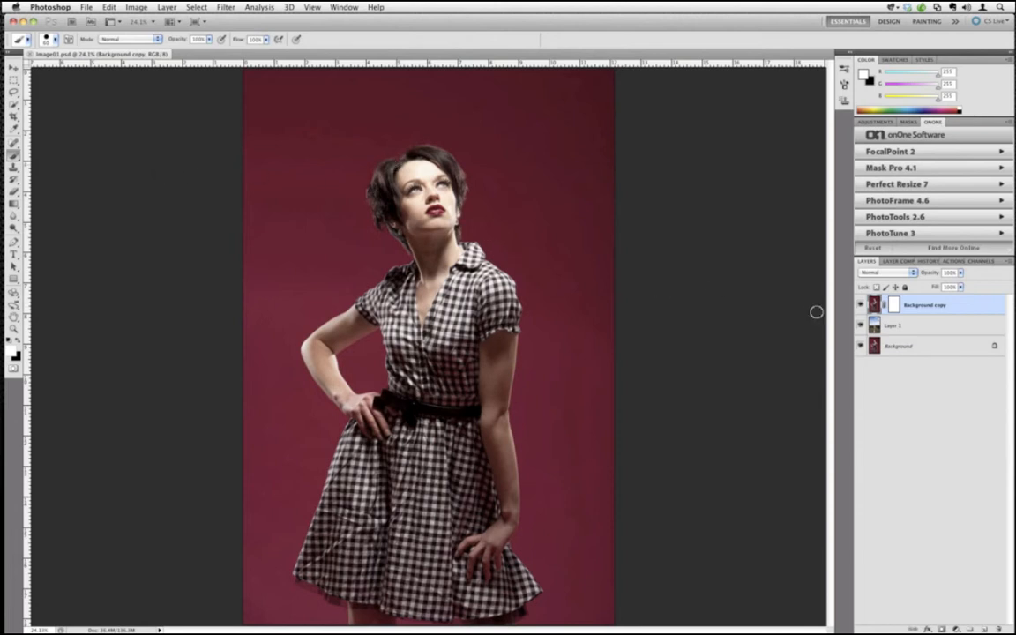
Select the Background copy layer's mask and check that the onOne extension is enabled.
click(895, 305)
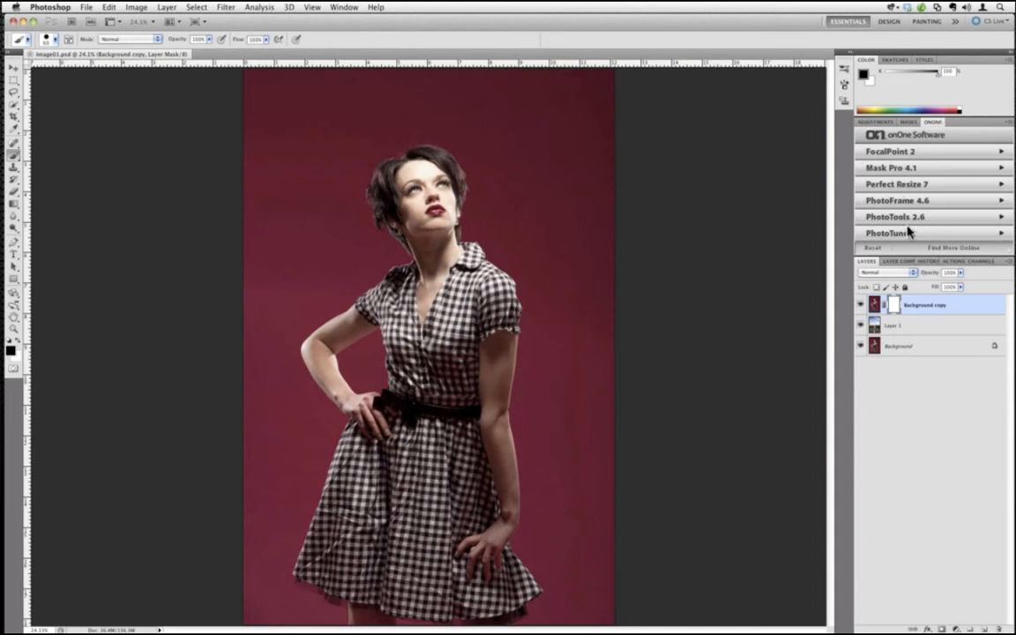
click(336, 9)
mouse_move(402, 49)
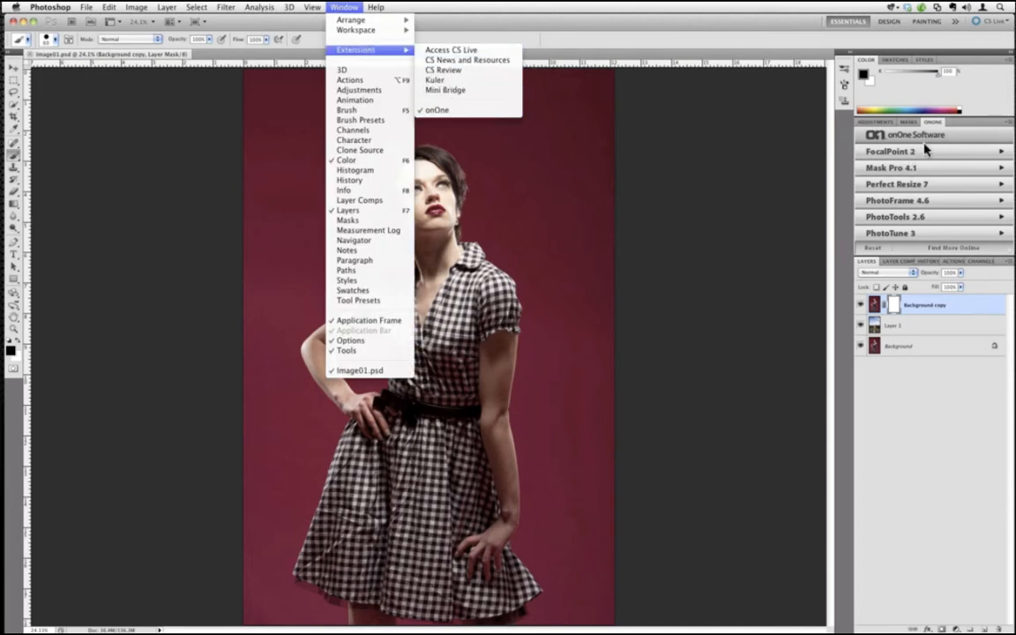
click(949, 137)
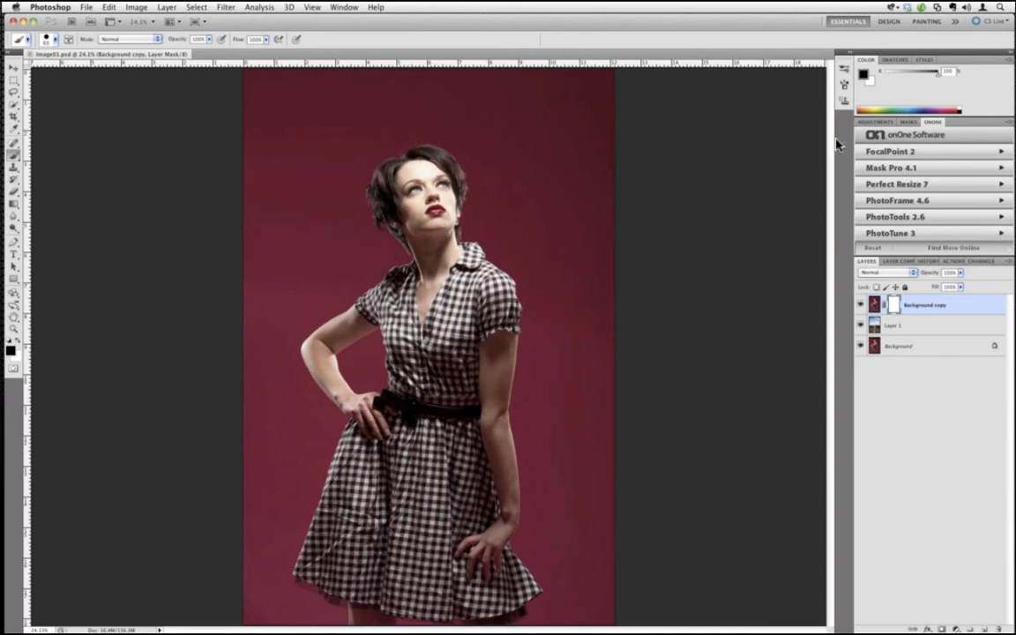
Look over the Automate plug-ins, launch Mask Pro 4.1 and delete all stored keep and drop colours.
click(82, 7)
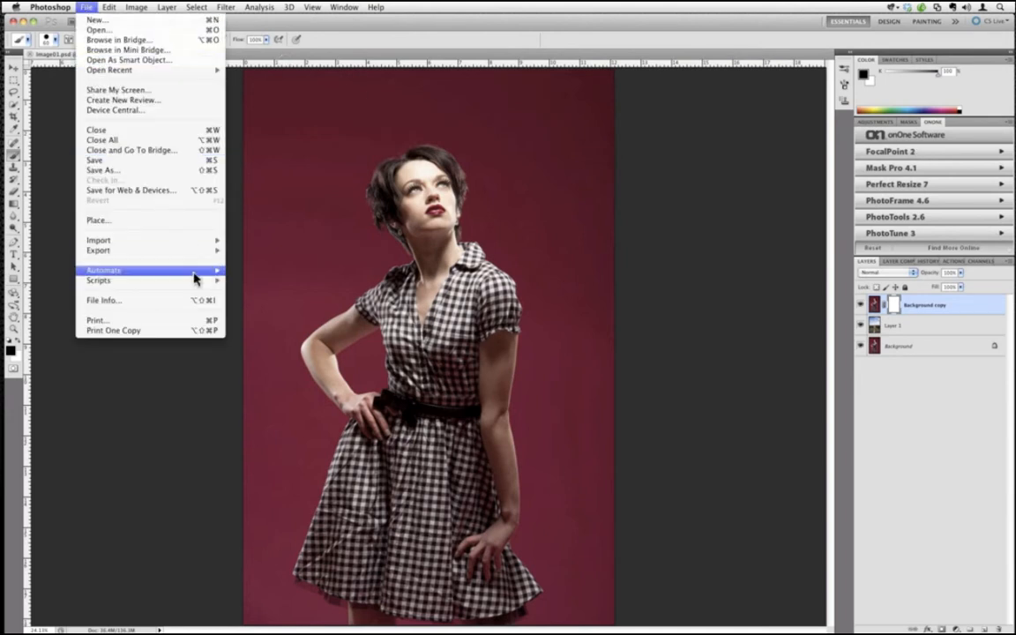
mouse_move(199, 272)
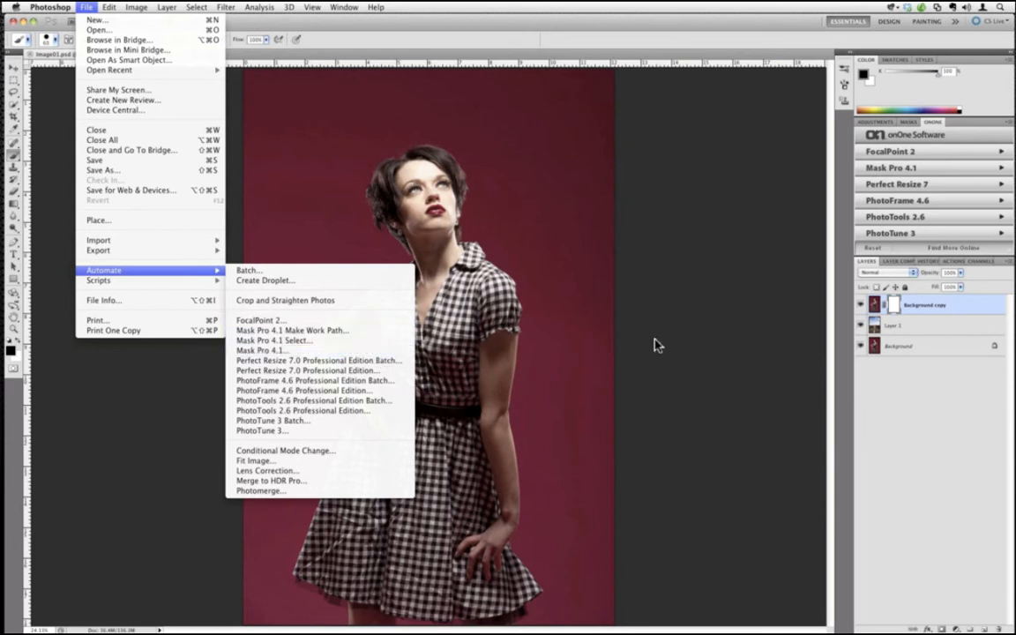
click(886, 168)
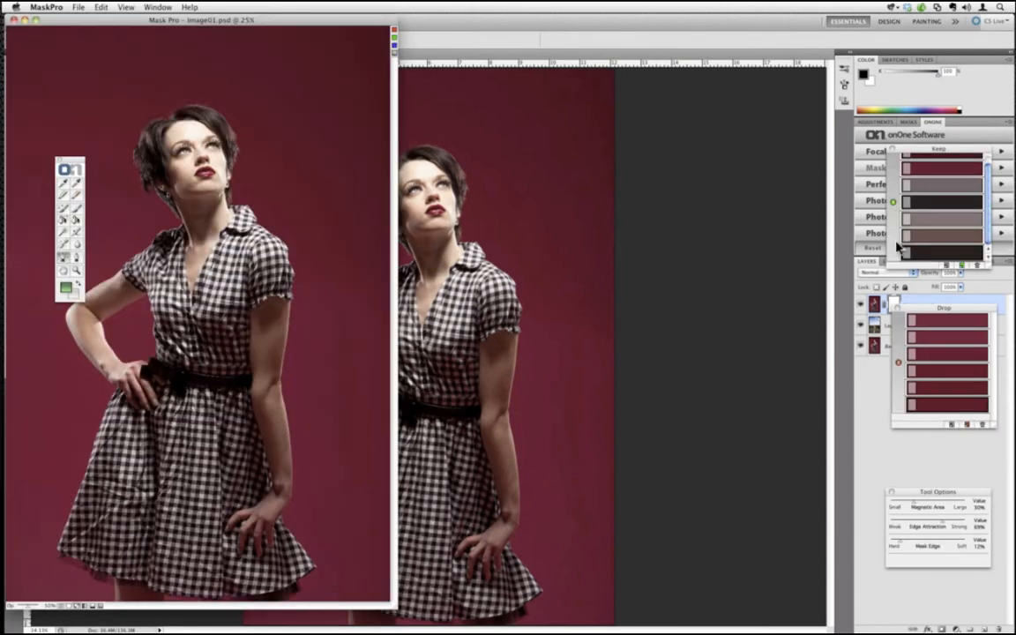
click(977, 265)
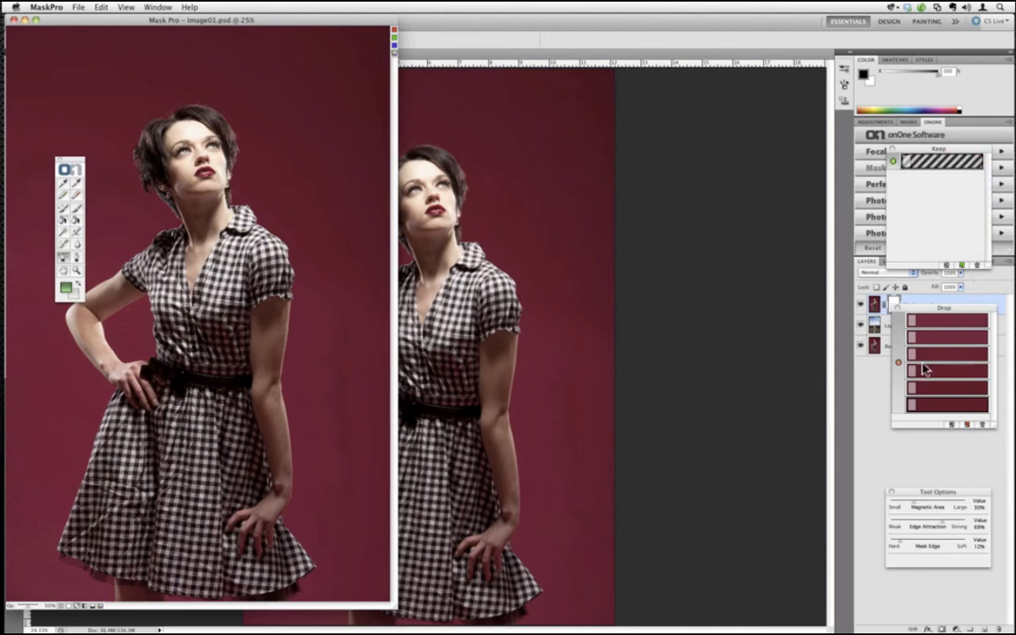
click(982, 424)
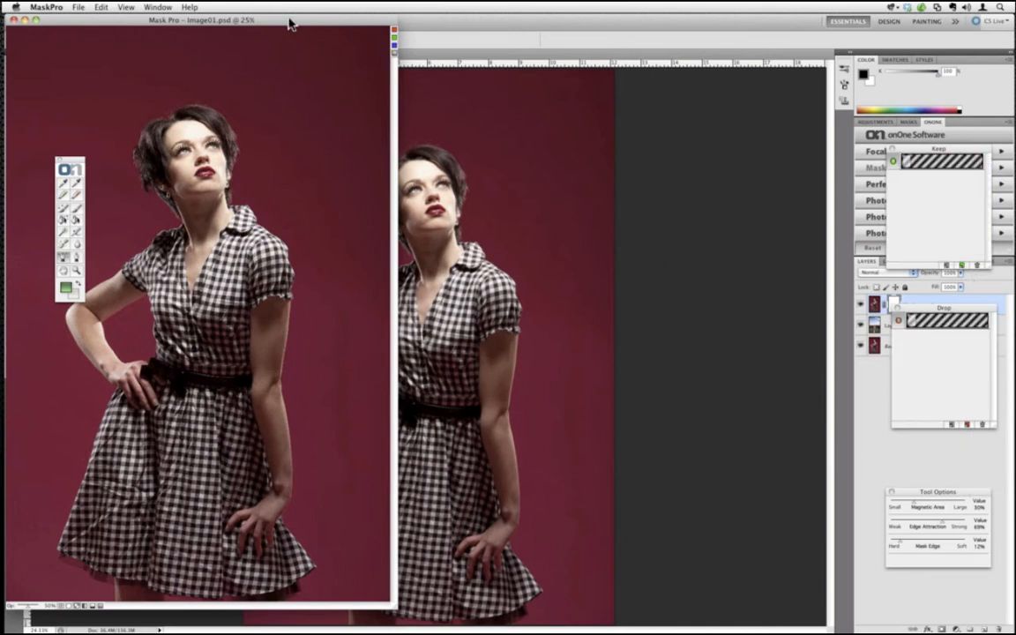
Move the Mask Pro image window and enlarge it with Zoom Window to fill the screen.
drag(289, 23, 467, 33)
click(158, 7)
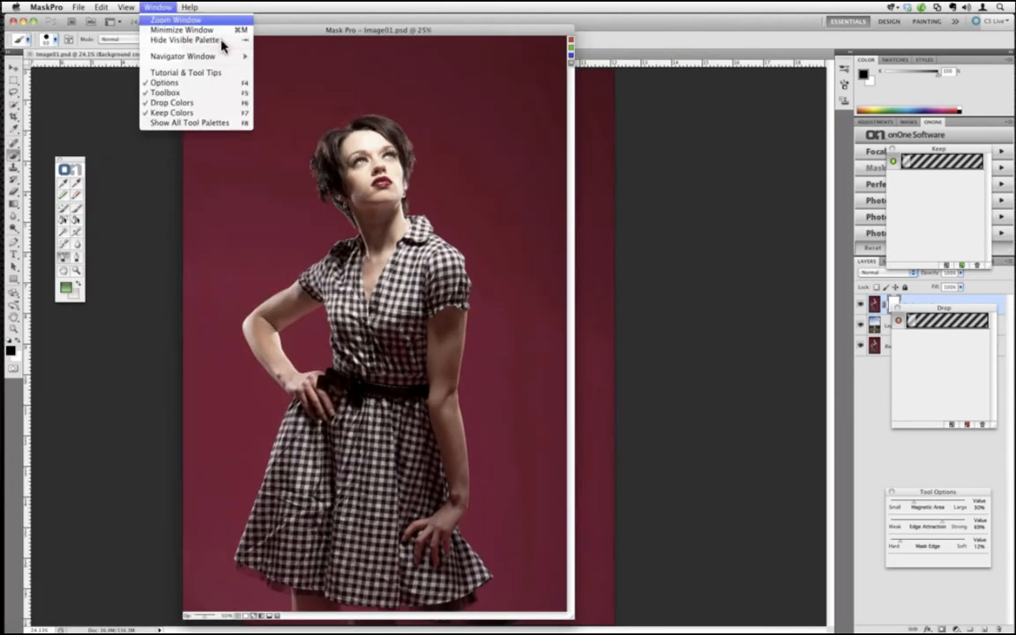
click(194, 20)
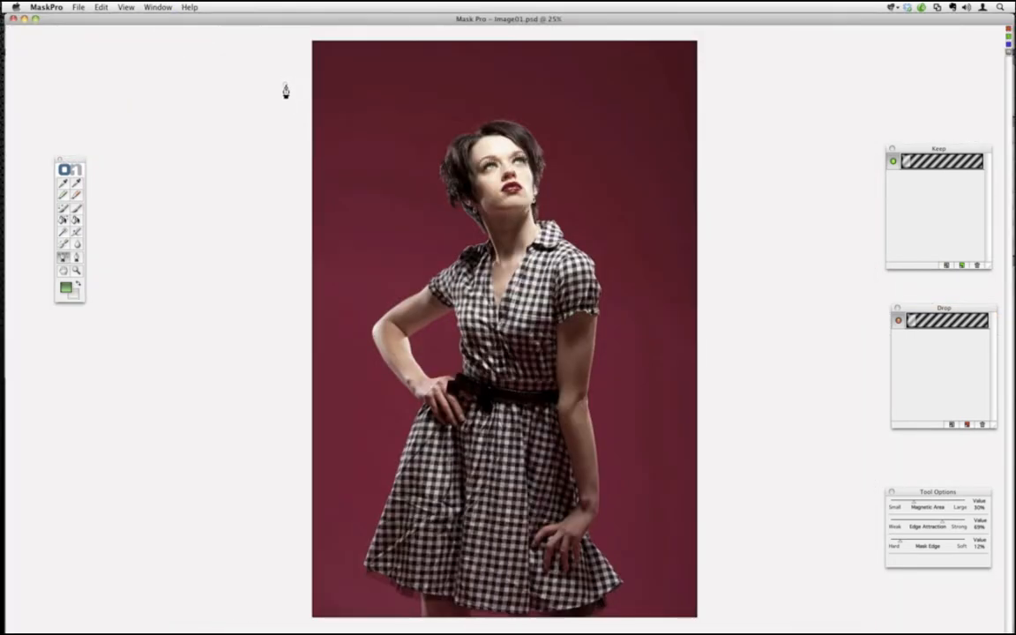
click(150, 7)
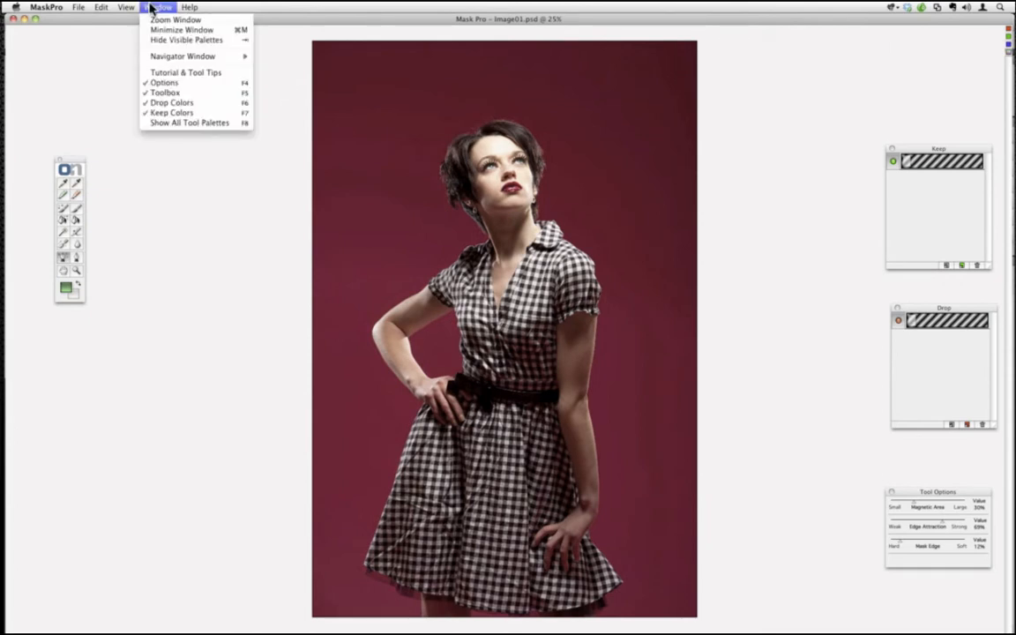
click(155, 203)
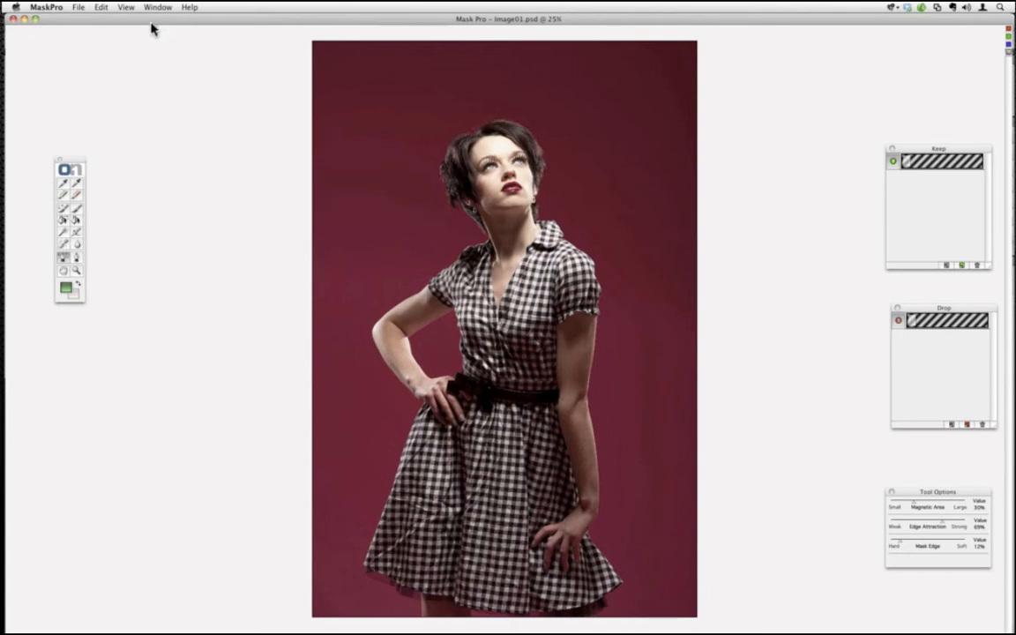
Slide the Mask Pro window aside and back to view Photoshop behind it, and place the toolbox nearer the image.
drag(150, 21, 420, 194)
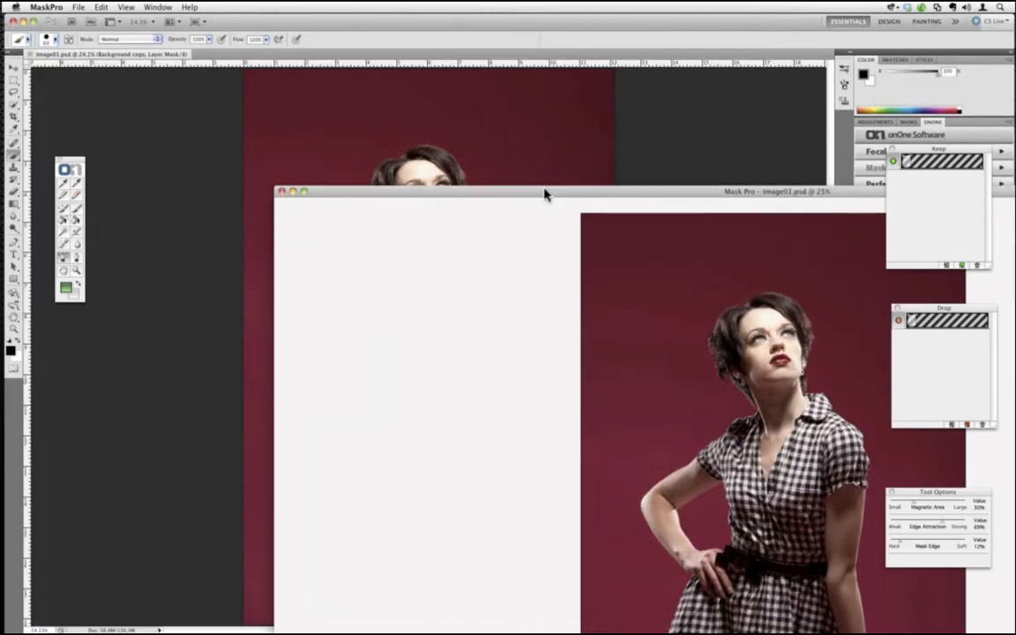
drag(545, 190, 272, 17)
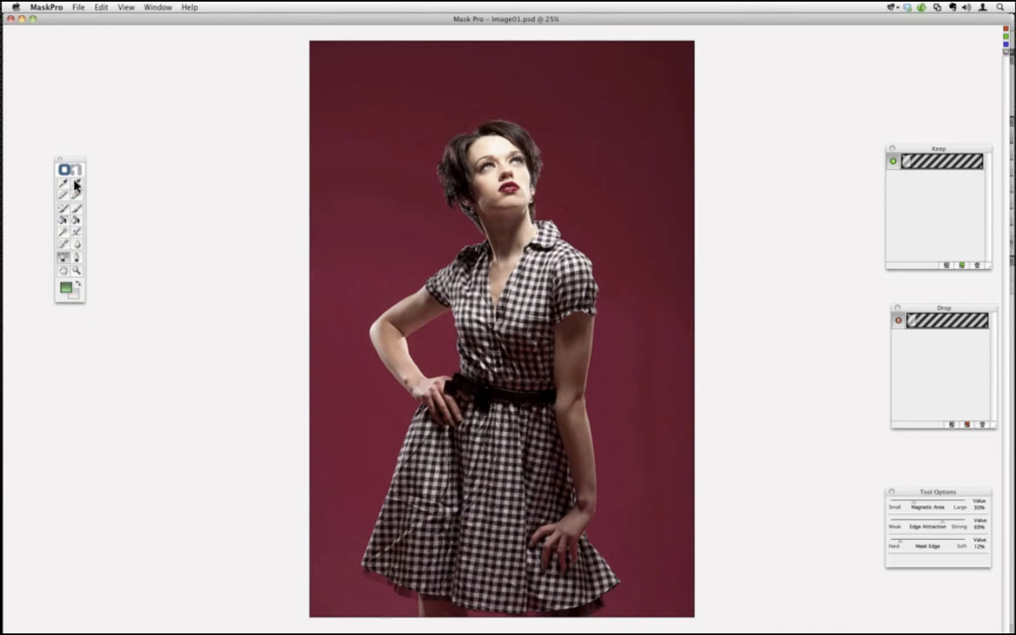
drag(71, 163, 135, 80)
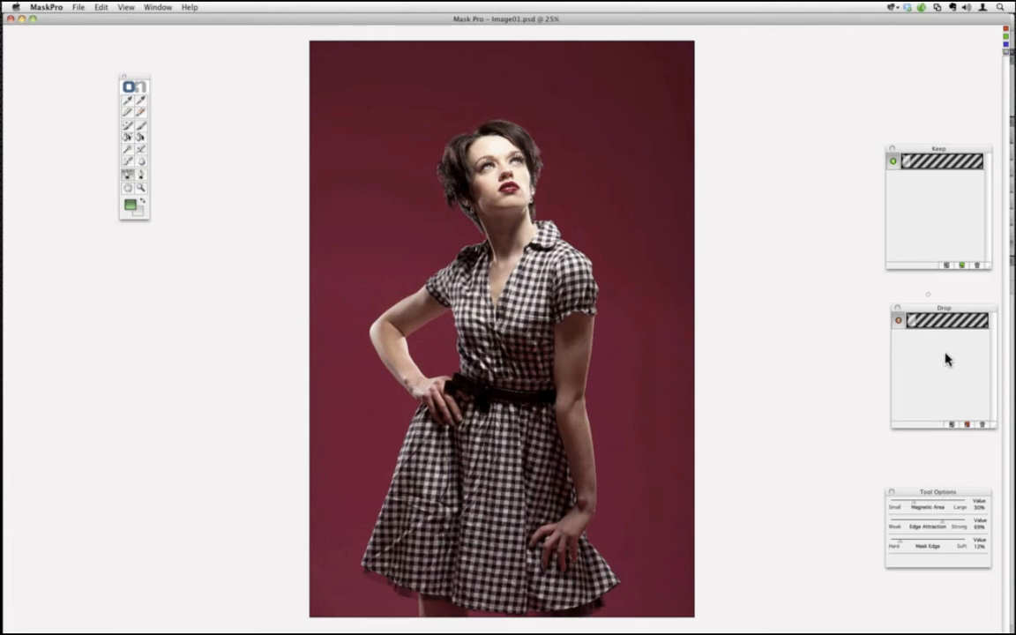
Paint a drop outline with an enlarged Brush through the red backdrop all around the woman, just outside her edges.
click(128, 101)
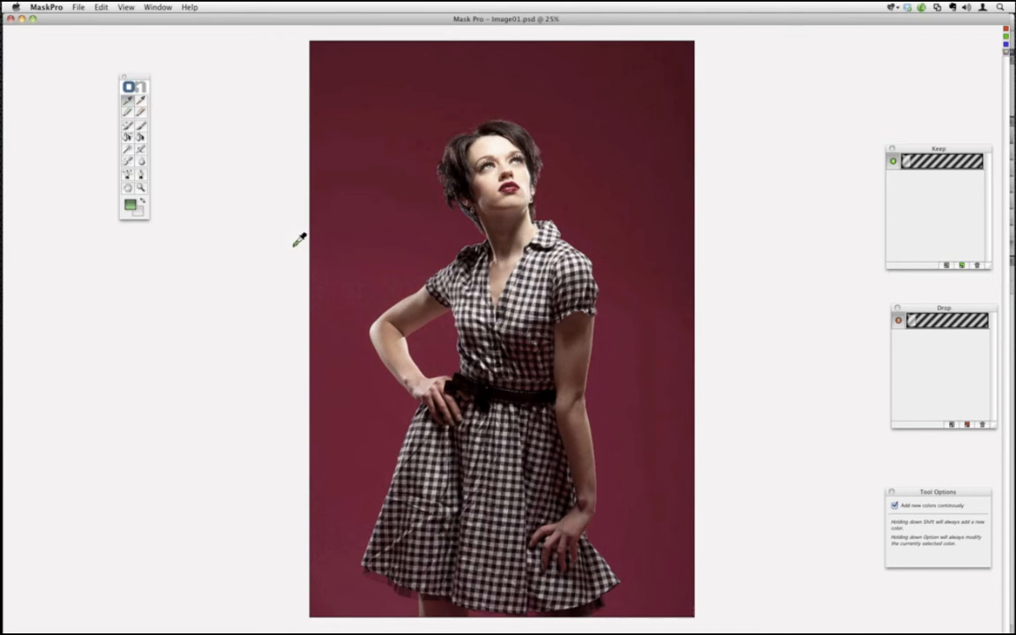
click(140, 128)
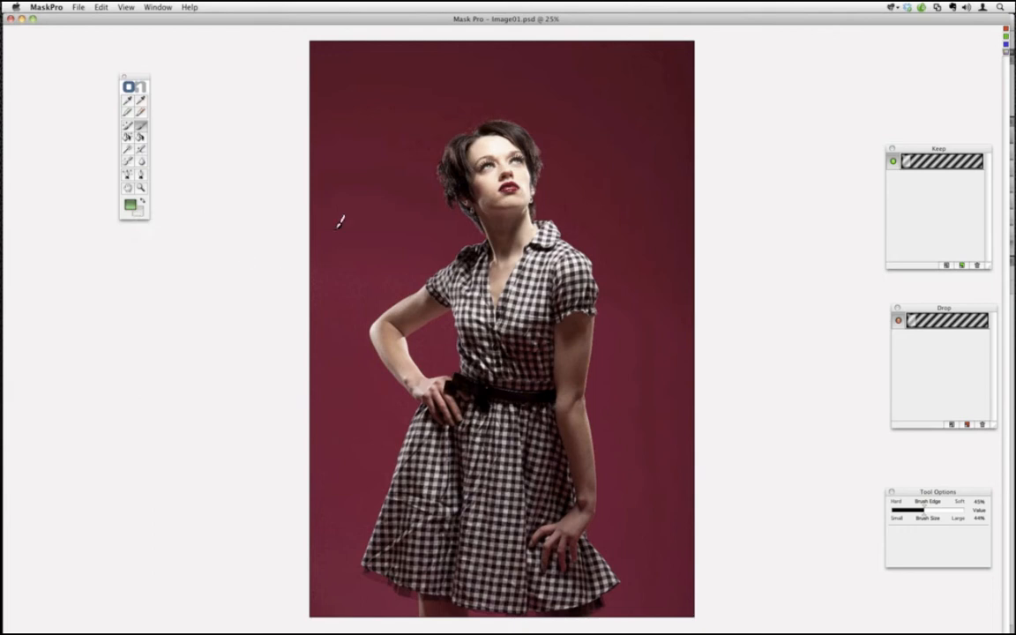
key(x)
key(])
mouse_move(626, 607)
mouse_down()
mouse_move(611, 521)
mouse_move(604, 384)
mouse_move(615, 264)
mouse_move(556, 185)
mouse_move(550, 120)
mouse_move(540, 107)
mouse_move(479, 101)
mouse_move(421, 133)
mouse_move(419, 195)
mouse_move(447, 231)
mouse_move(363, 314)
mouse_move(353, 341)
mouse_move(357, 362)
mouse_move(398, 408)
mouse_move(348, 578)
mouse_move(393, 615)
mouse_up()
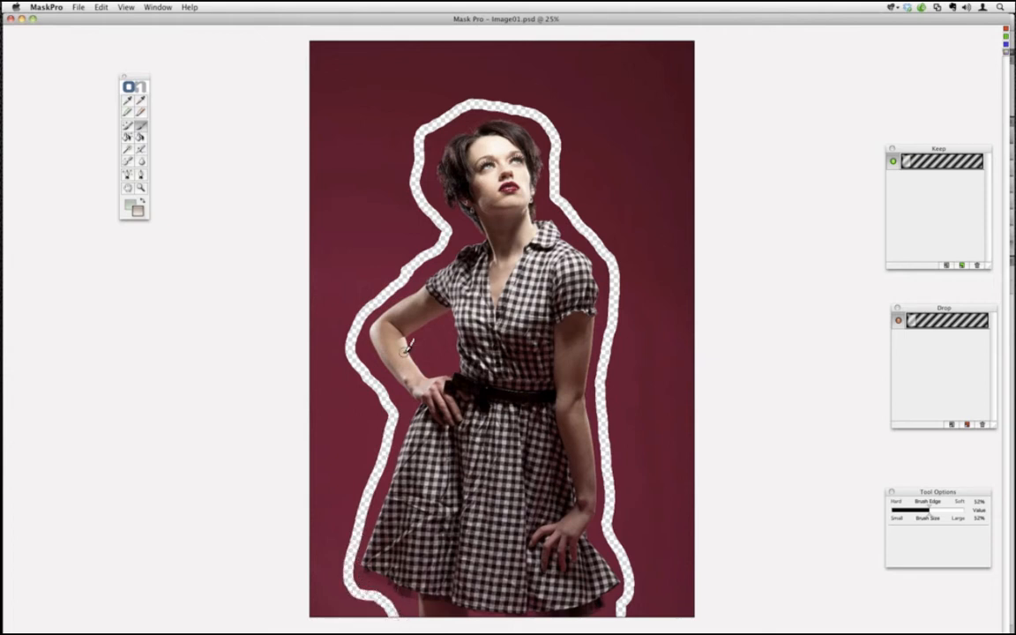
Fill the backdrop outside the painted outline with the Paint Bucket to remove it.
click(139, 137)
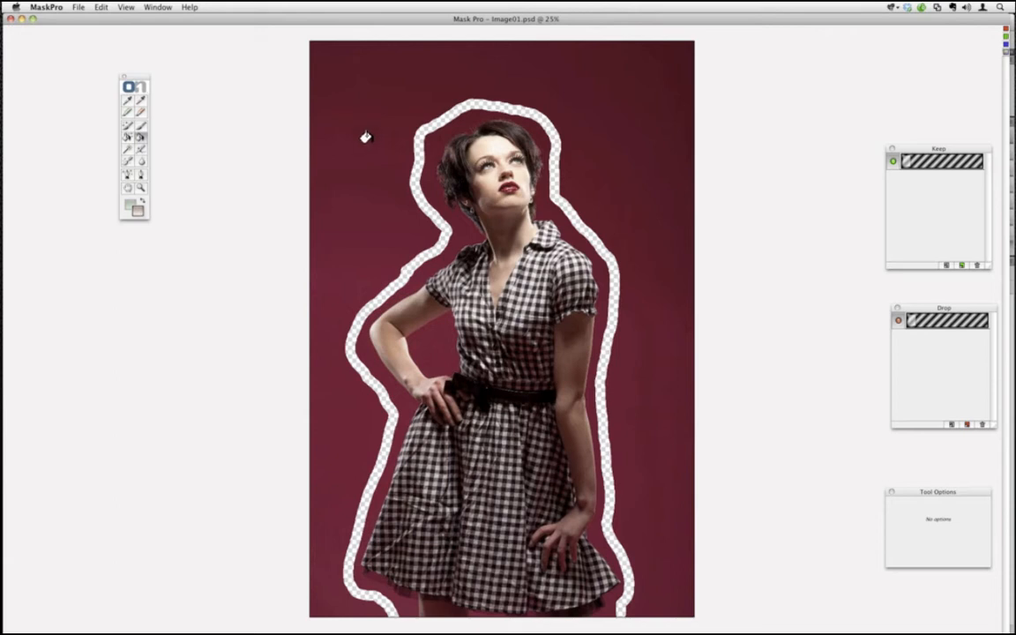
click(317, 258)
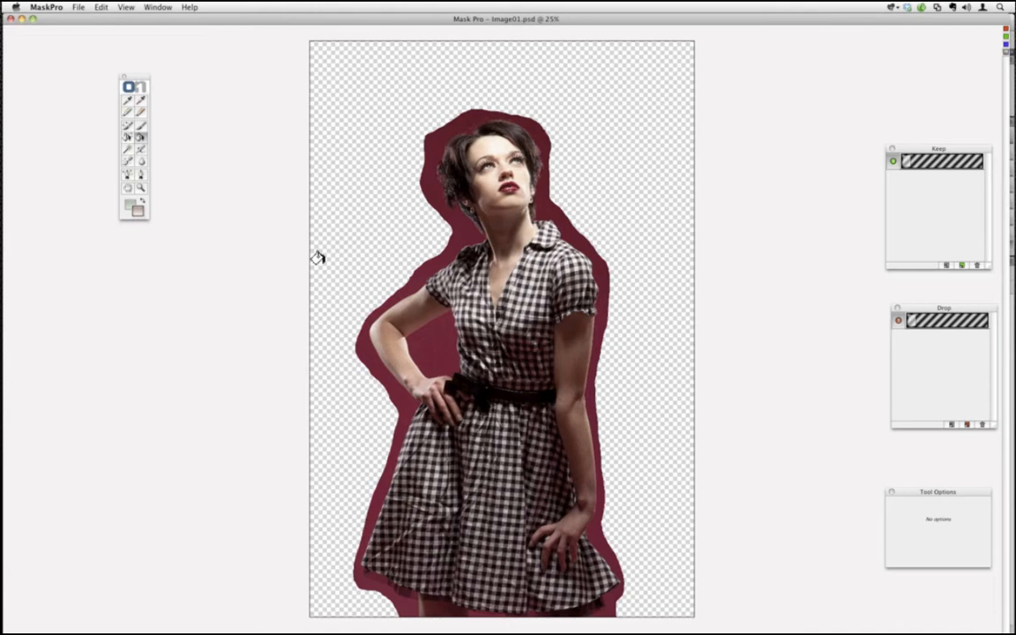
Preview the mask over the desert road in Composite mode and return to Single Layer mode.
click(123, 8)
mouse_move(135, 70)
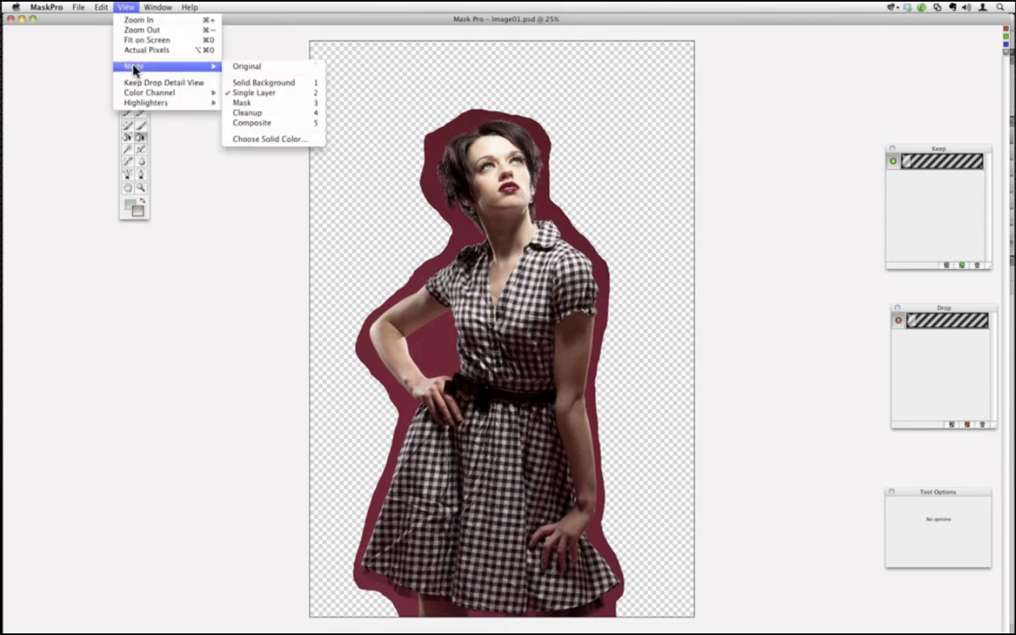
click(236, 125)
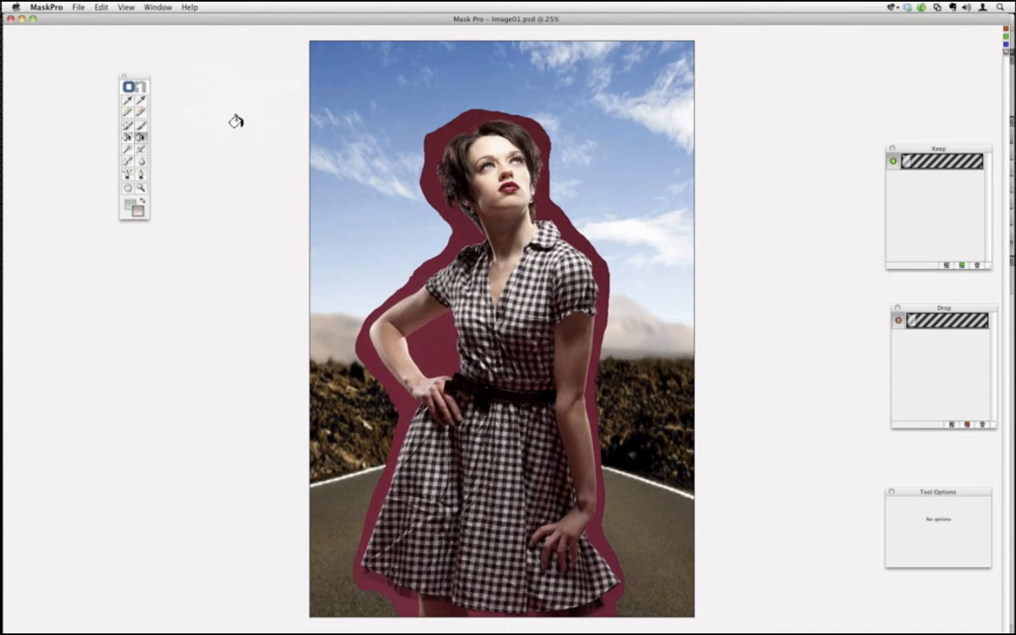
key(super+b)
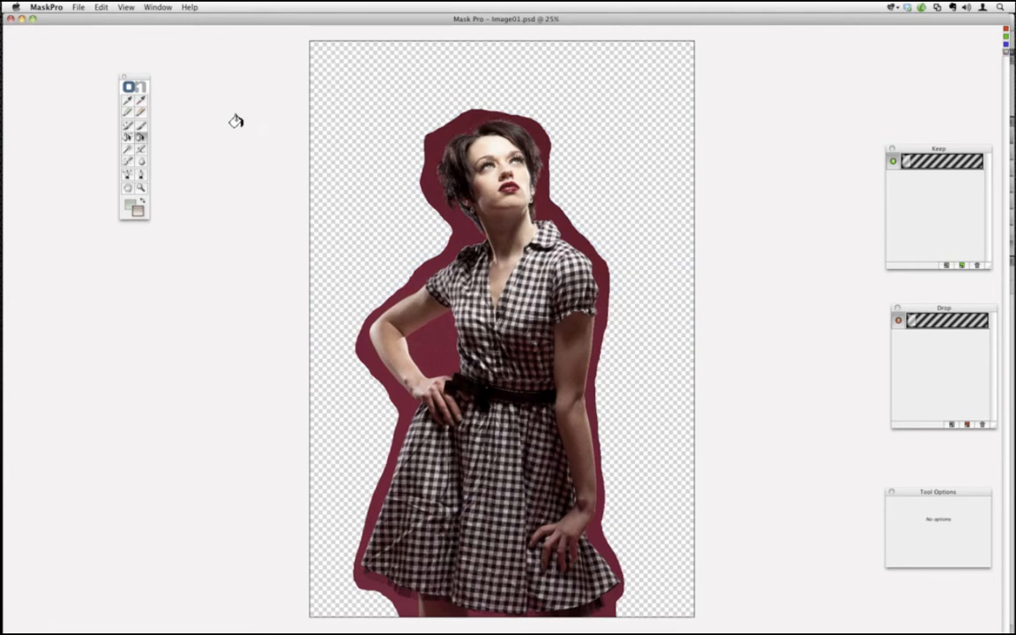
click(127, 7)
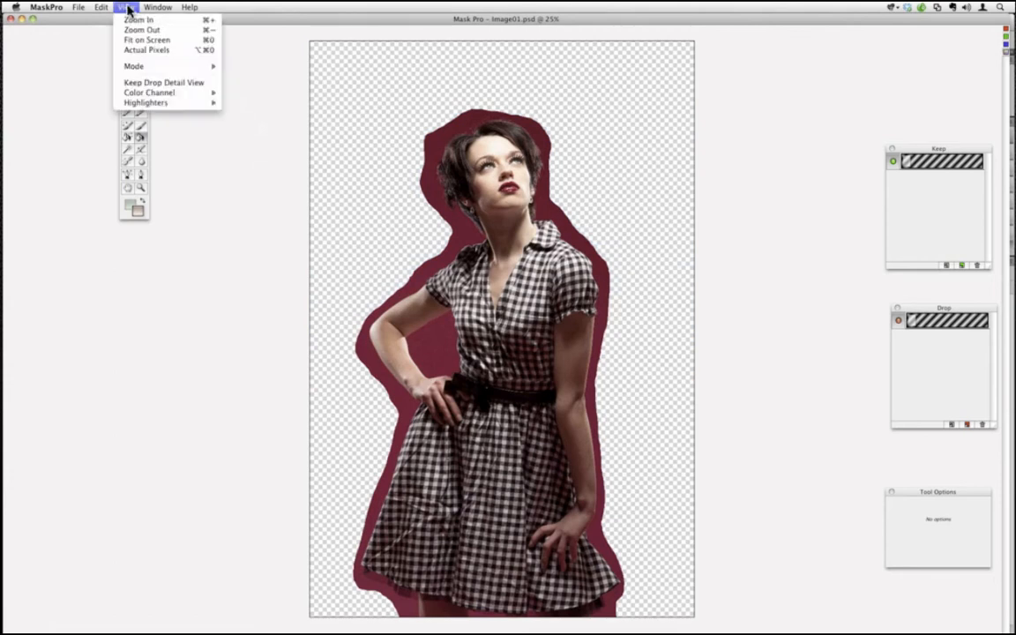
mouse_move(212, 69)
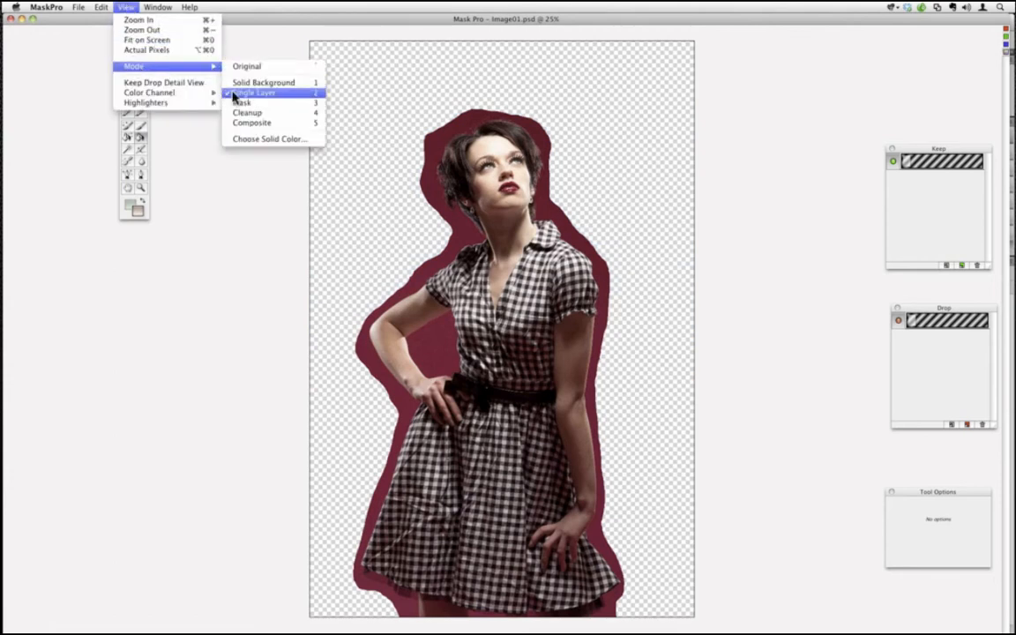
click(384, 119)
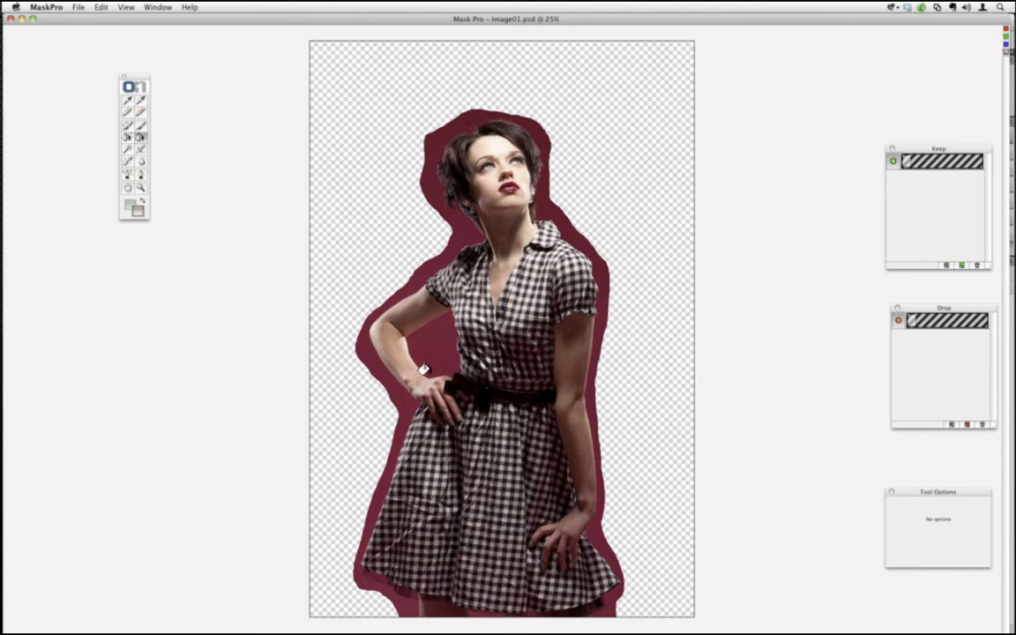
Sample five skin tones from the woman's bent arm as keep colors with the Keep Eyedropper.
click(127, 103)
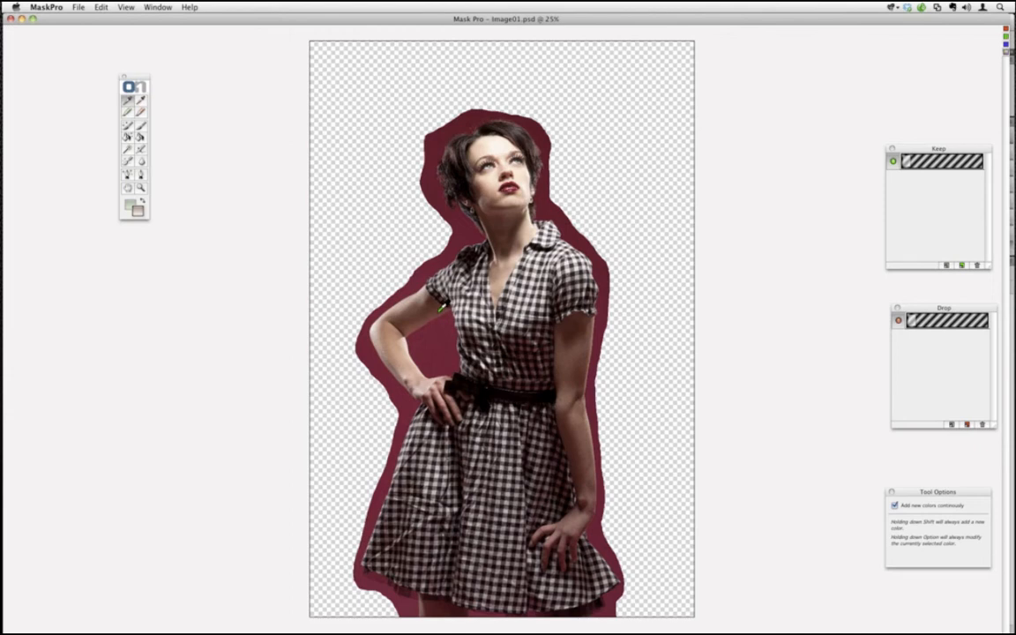
click(426, 315)
click(440, 325)
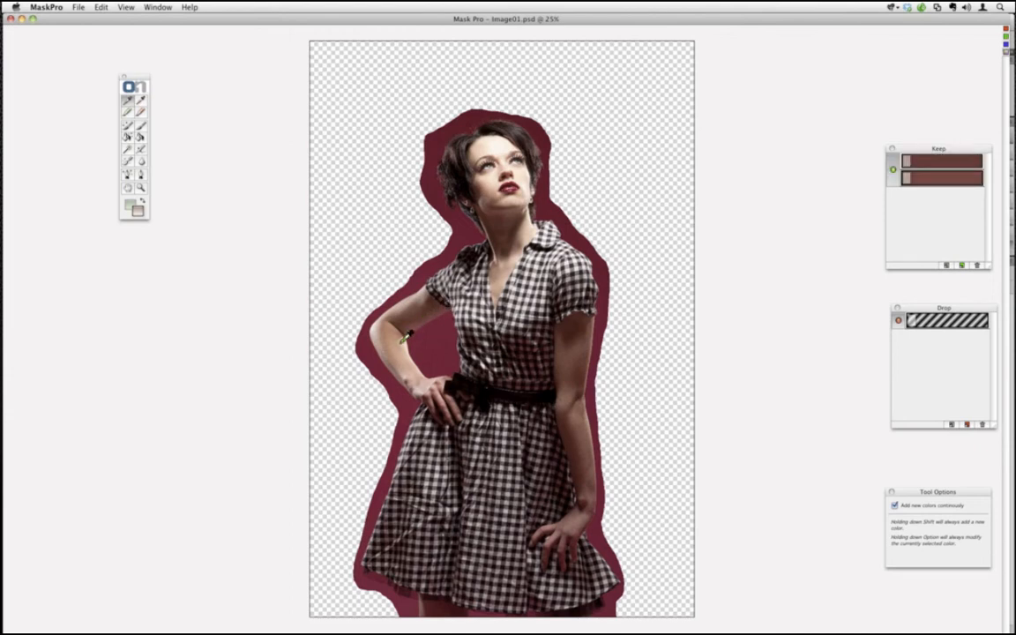
click(410, 335)
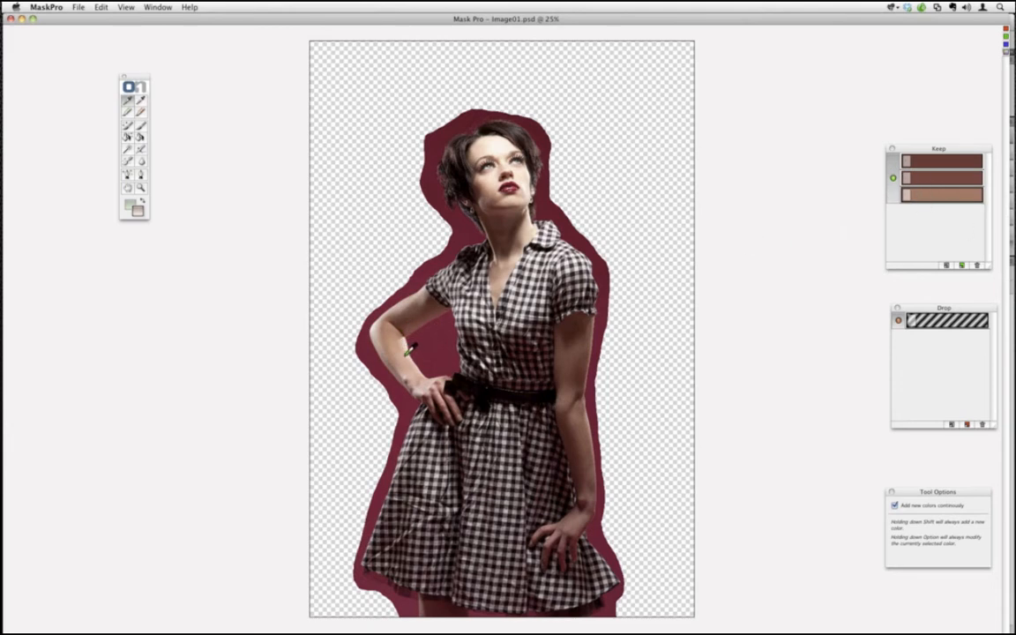
click(368, 305)
click(383, 334)
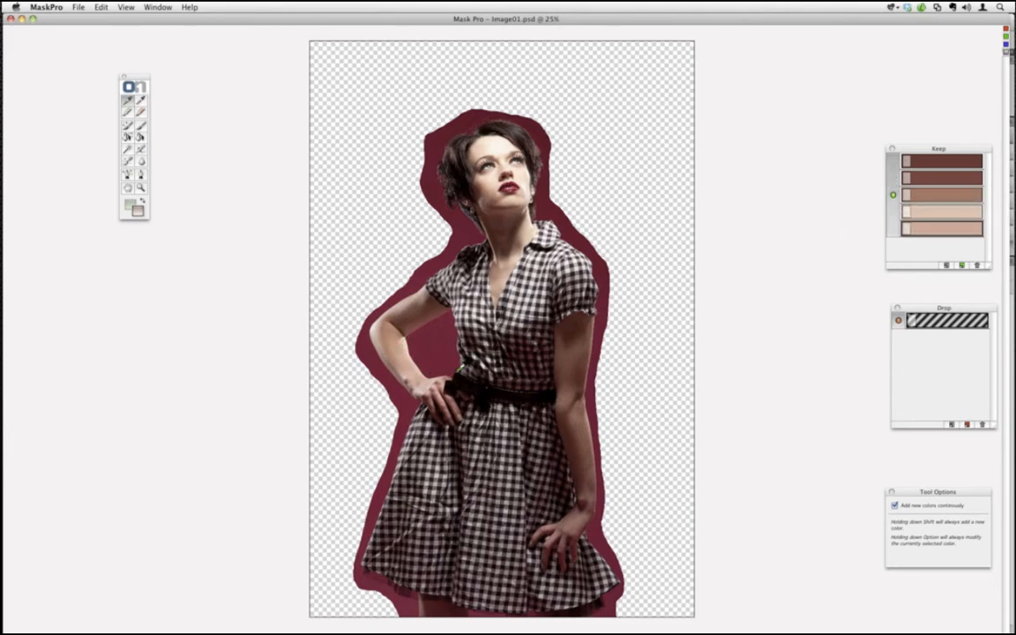
Add keep colors from the black belt, the light and dark checks of the dress, and the hand at her waist.
click(458, 374)
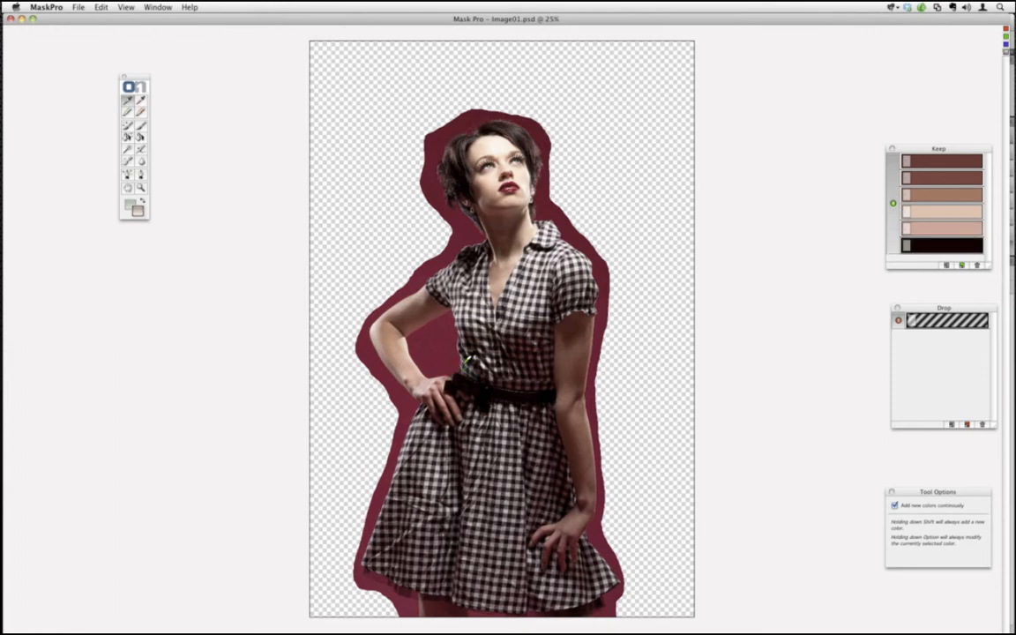
click(467, 362)
click(460, 316)
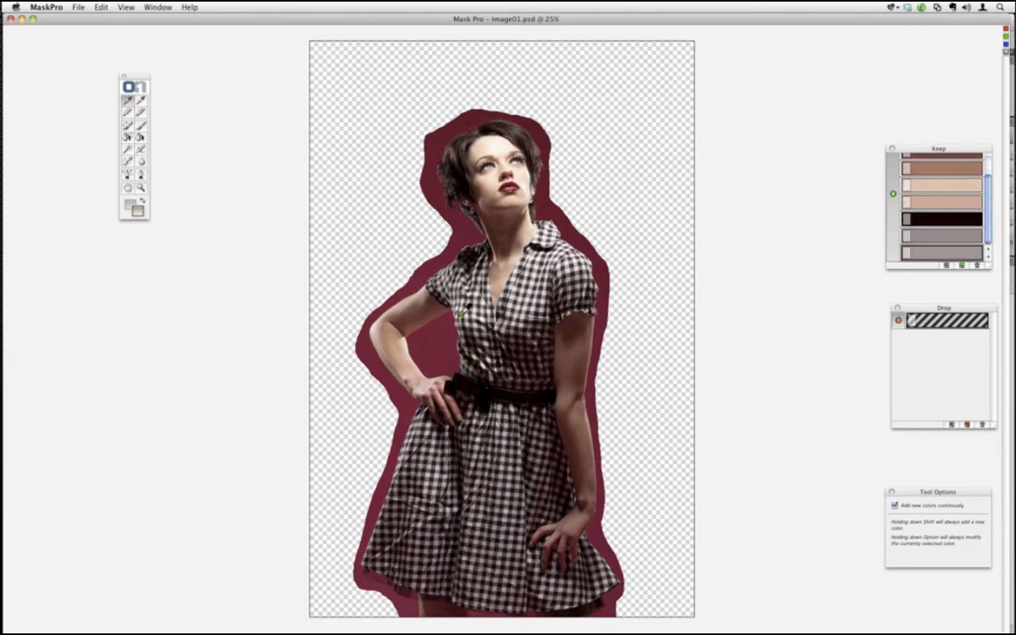
click(464, 305)
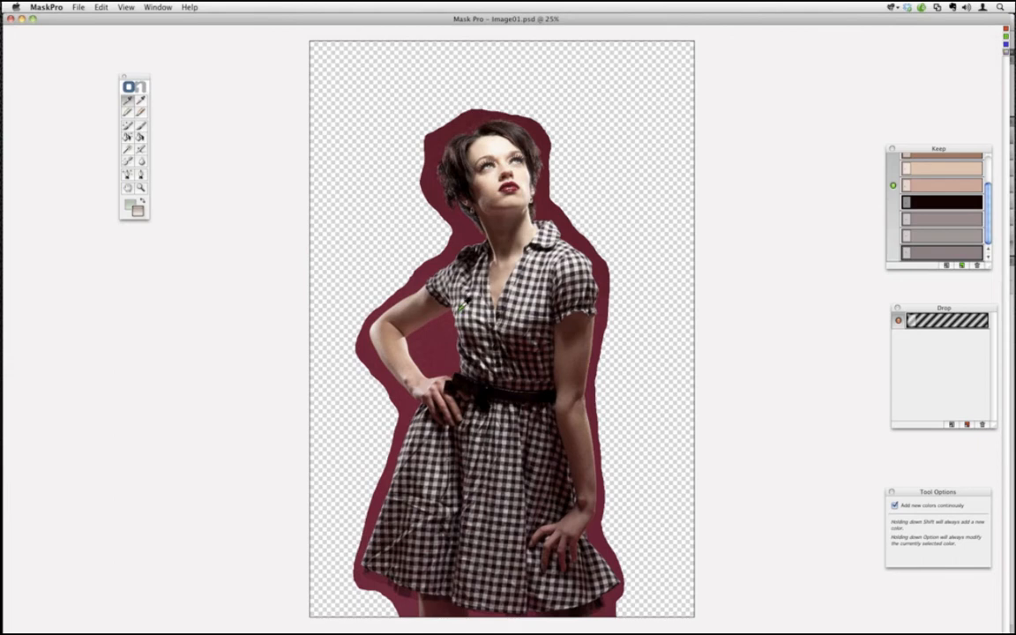
click(460, 309)
click(459, 305)
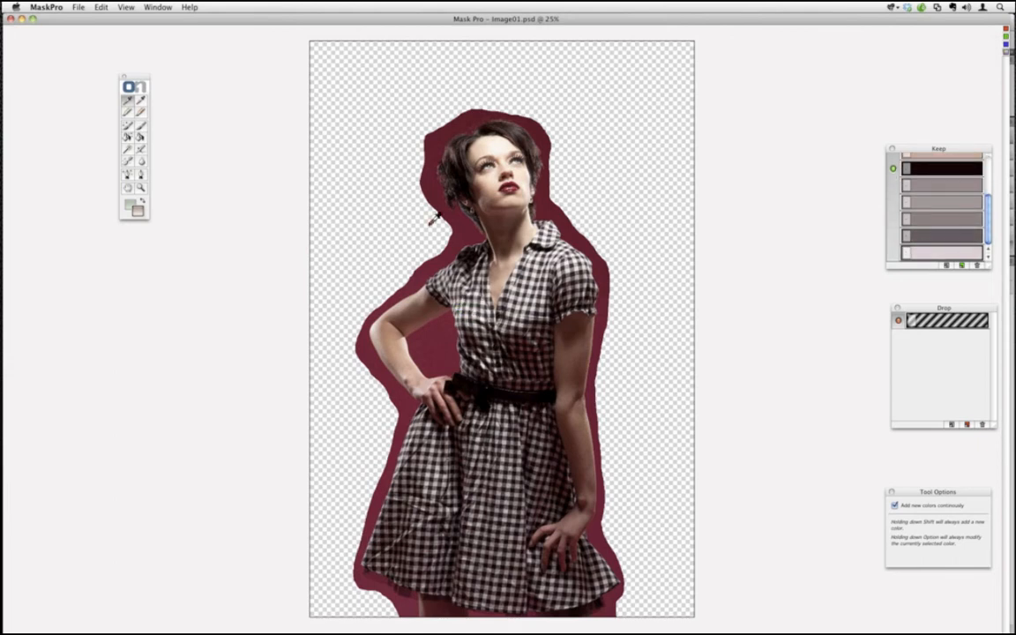
key(super+equal)
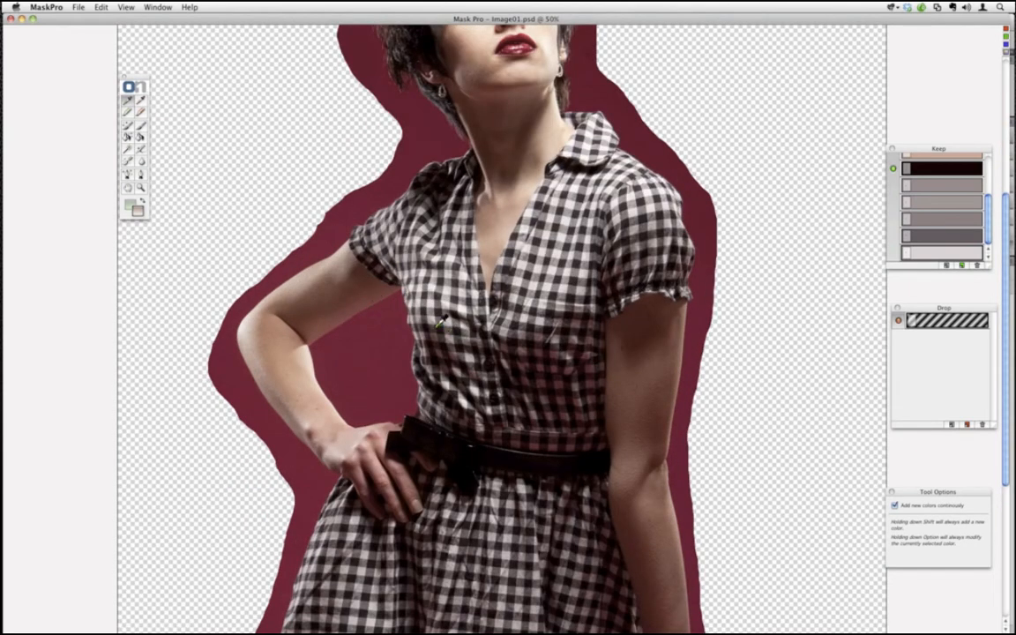
click(405, 421)
click(388, 426)
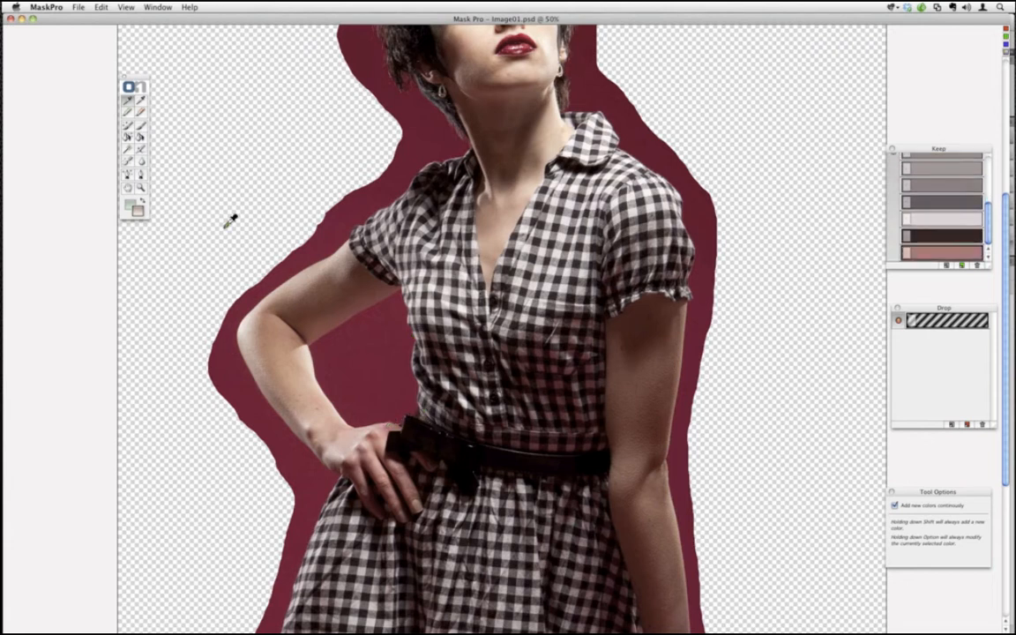
Sample five red drop colors from the backdrop between the bent arm and the waist with the Drop Eyedropper.
click(140, 103)
click(370, 404)
click(368, 399)
click(367, 330)
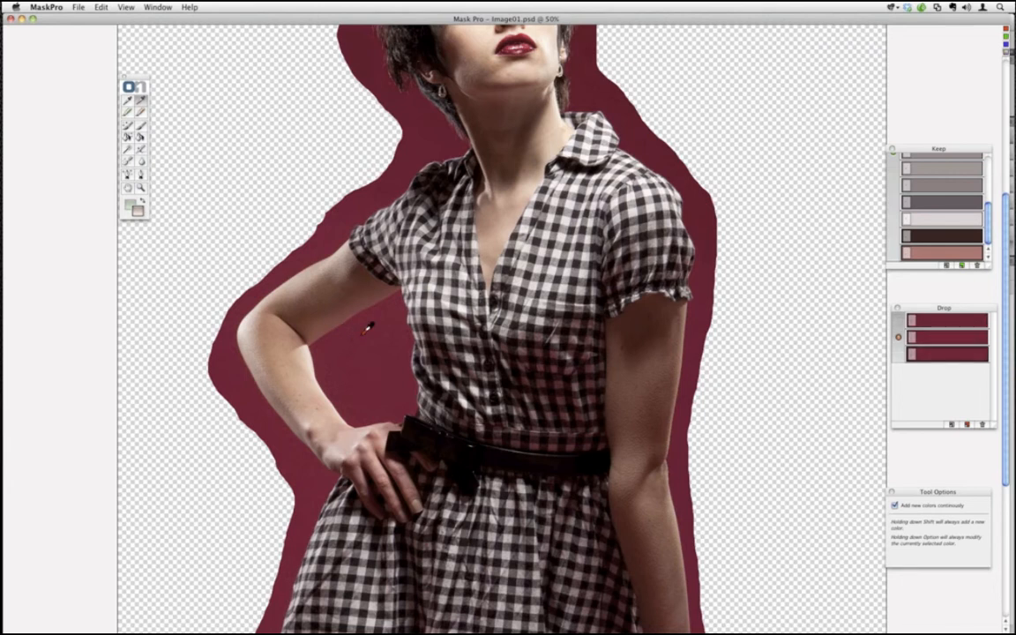
click(391, 323)
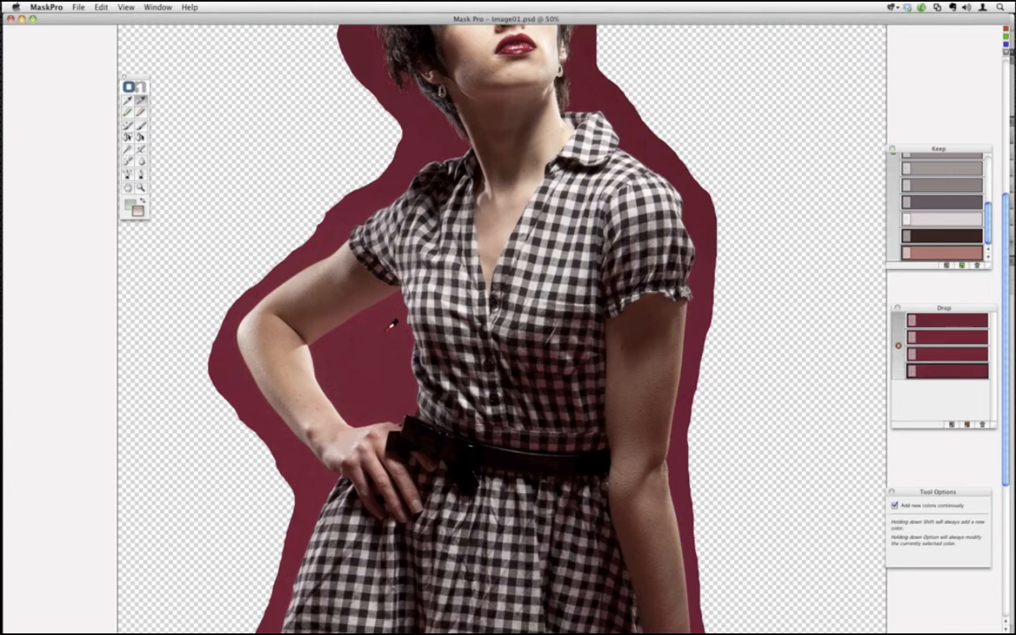
click(334, 356)
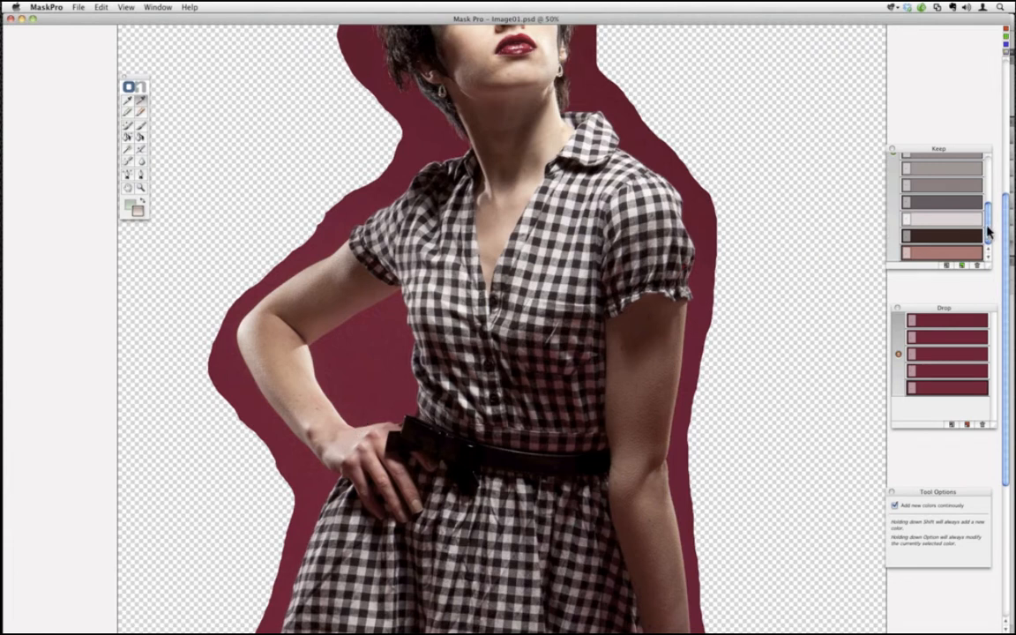
mouse_move(988, 231)
mouse_down()
mouse_move(992, 182)
mouse_move(986, 225)
mouse_up()
Paint with the Magic Brush in drop mode at 44% size around the inside edge of the gap between arm and waist.
click(128, 127)
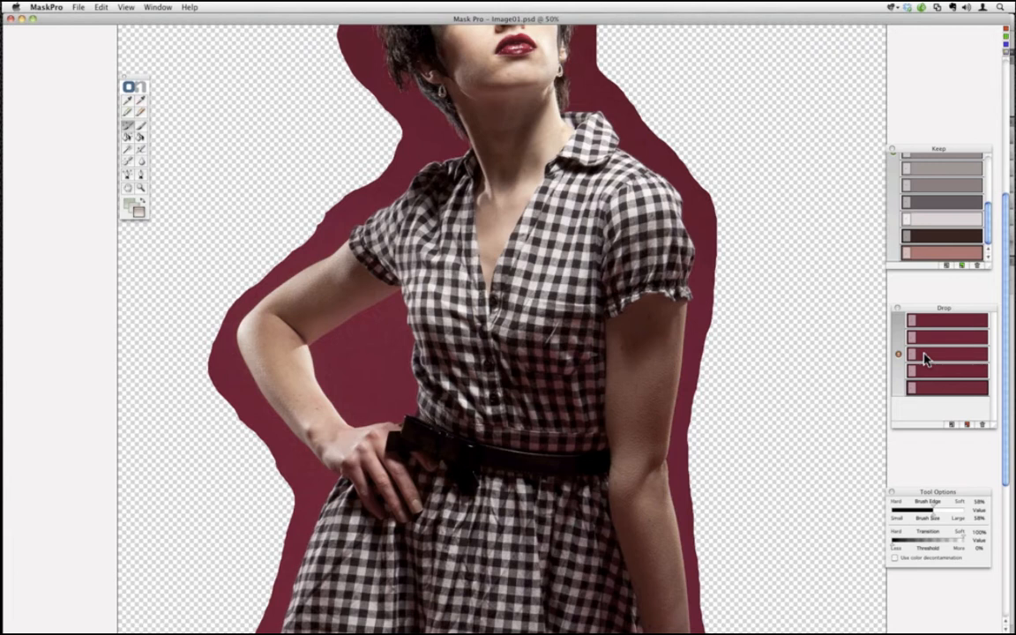
key(bracketleft)
key(bracketleft)
key(bracketleft)
key(bracketleft)
click(128, 131)
click(139, 215)
click(138, 214)
click(136, 214)
mouse_move(393, 295)
mouse_down()
mouse_move(318, 341)
mouse_move(327, 385)
mouse_move(351, 417)
mouse_move(393, 413)
mouse_move(394, 309)
mouse_up()
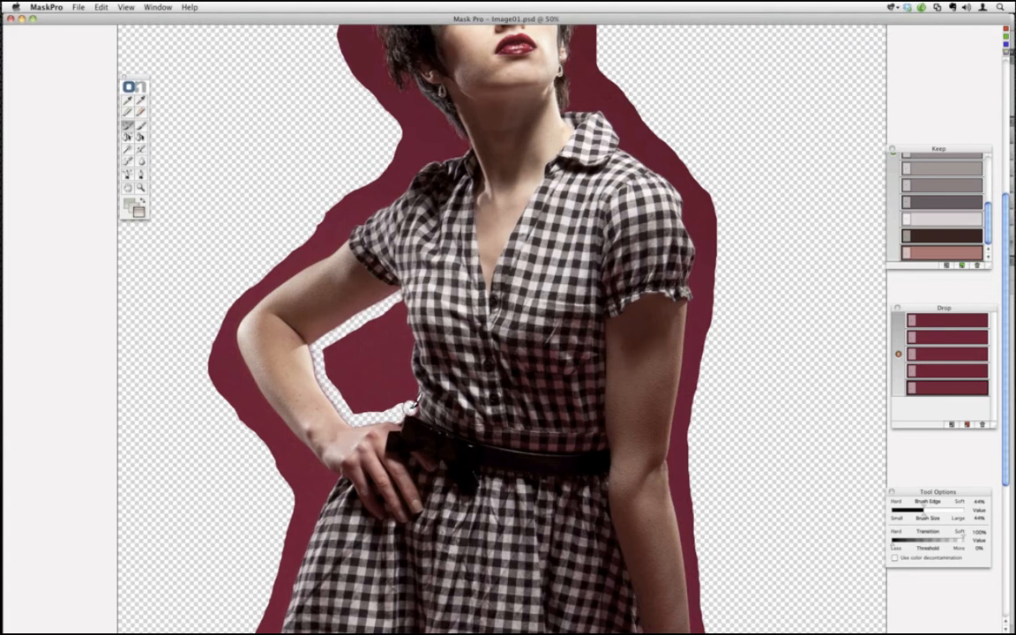
drag(410, 408, 409, 351)
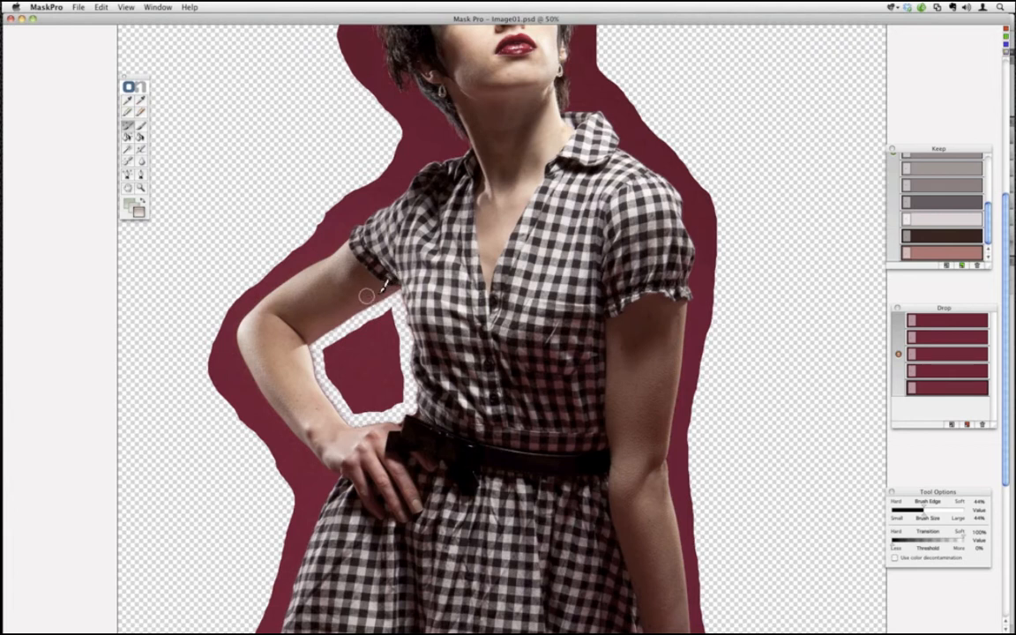
Set the Brush to keep mode, reduce its size to 36%, and undo the last stroke.
key(super+equal)
key(super+equal)
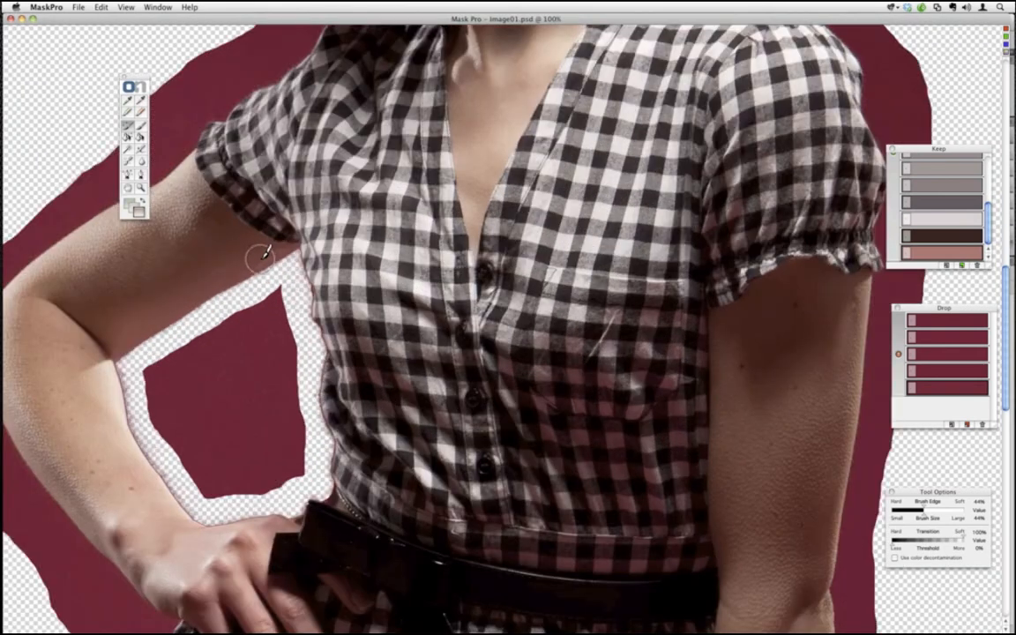
key(space)
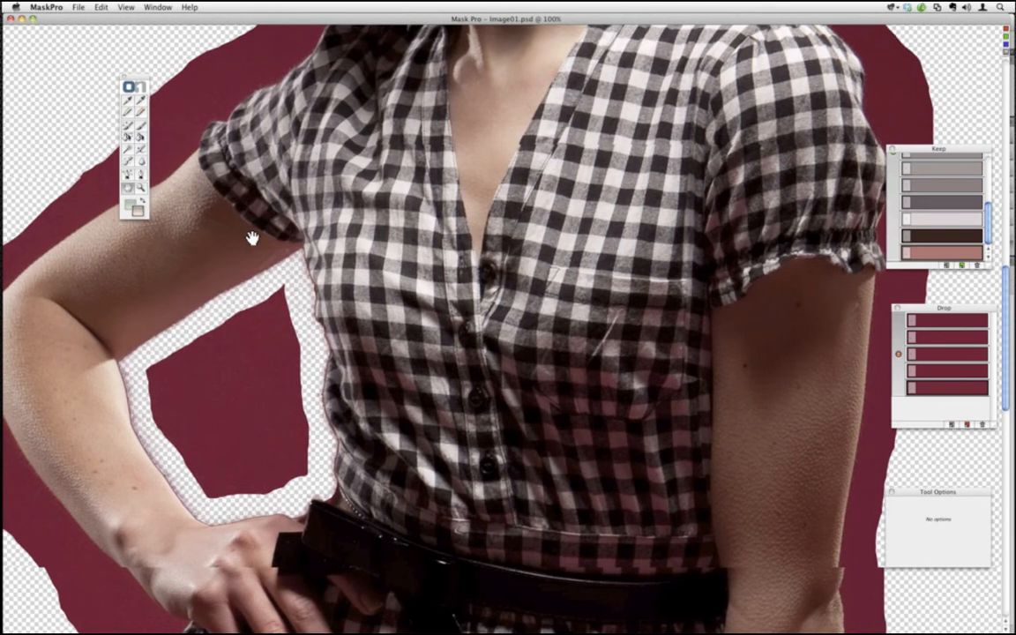
drag(240, 234, 406, 298)
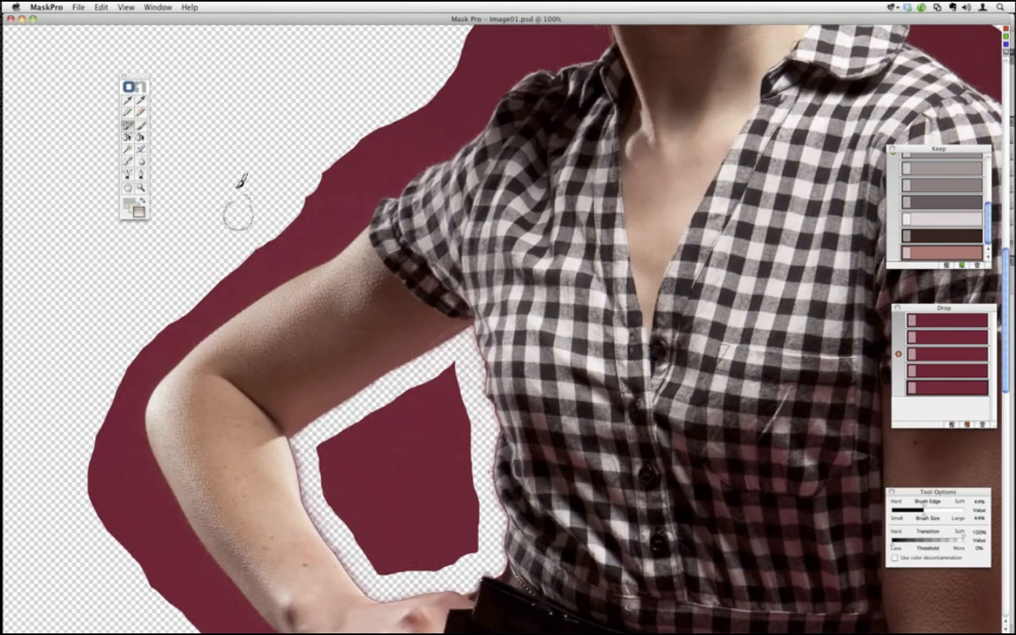
click(141, 126)
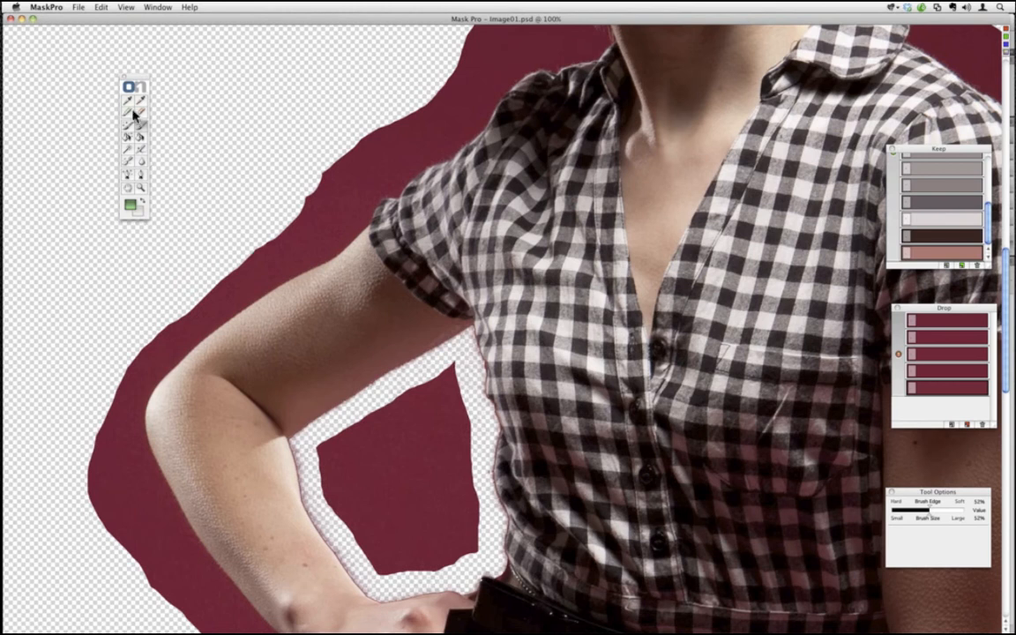
click(132, 210)
key(bracketleft)
key(bracketleft)
key(bracketleft)
key(bracketleft)
key(super+z)
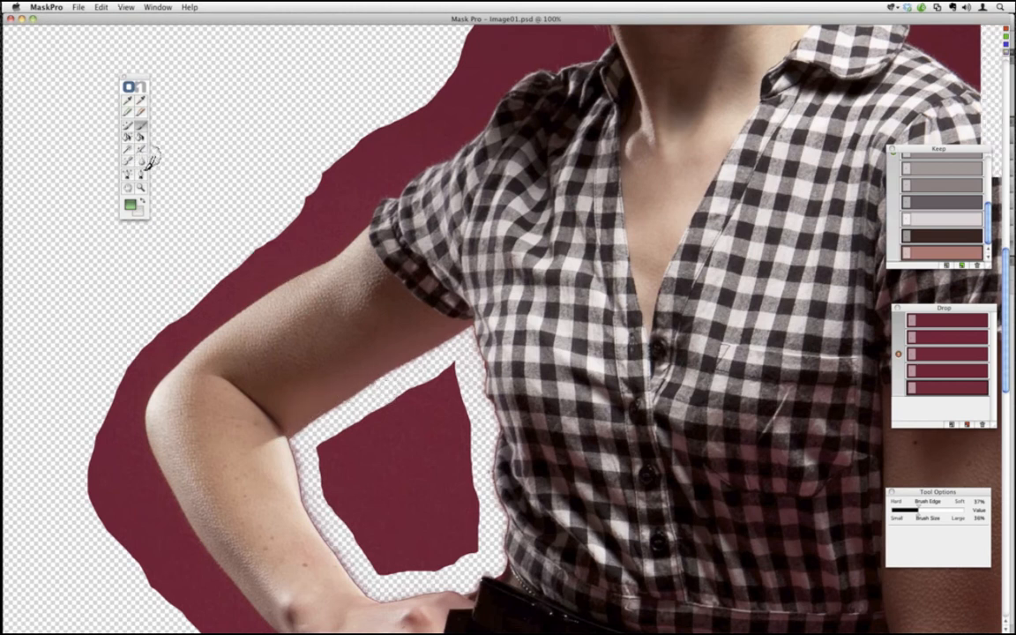
Trim the leftover fringe along the inner arm edge with the Chisel in drop mode at 22% brush size.
key(super+minus)
click(128, 165)
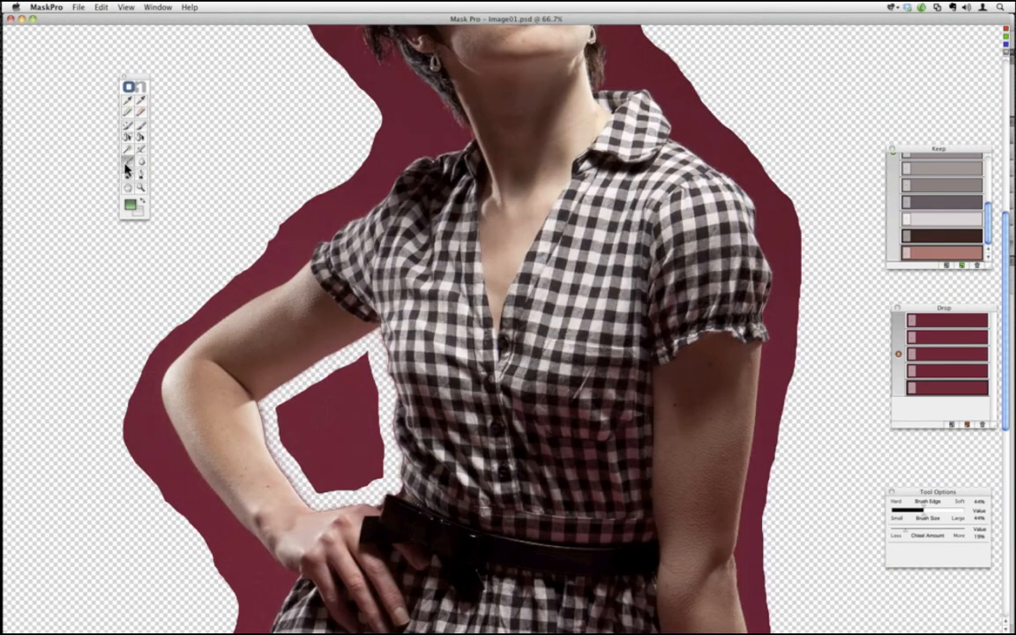
click(138, 212)
key(super+plus)
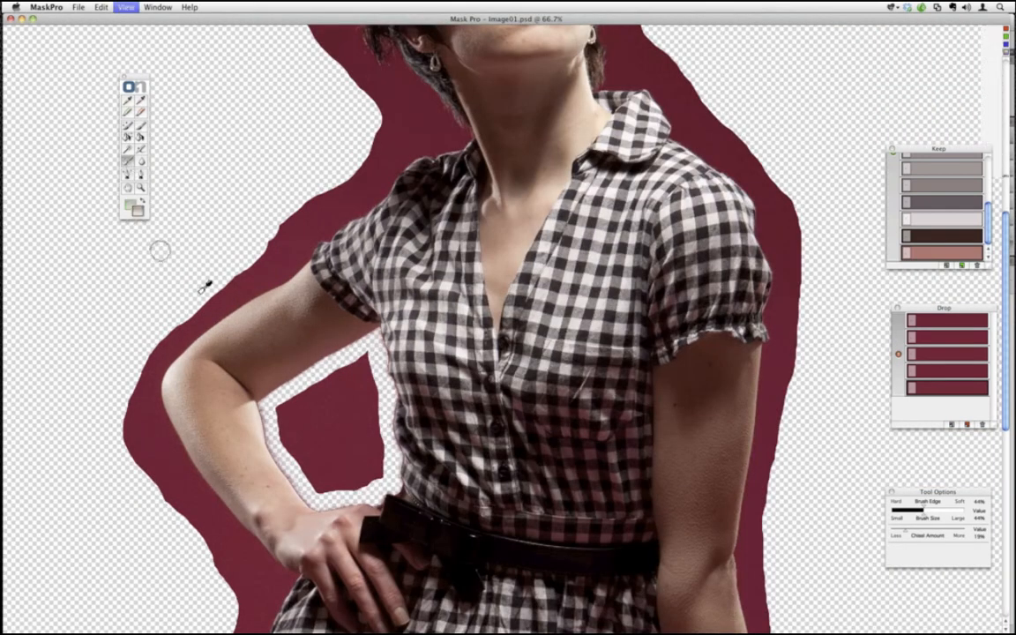
key(super+minus)
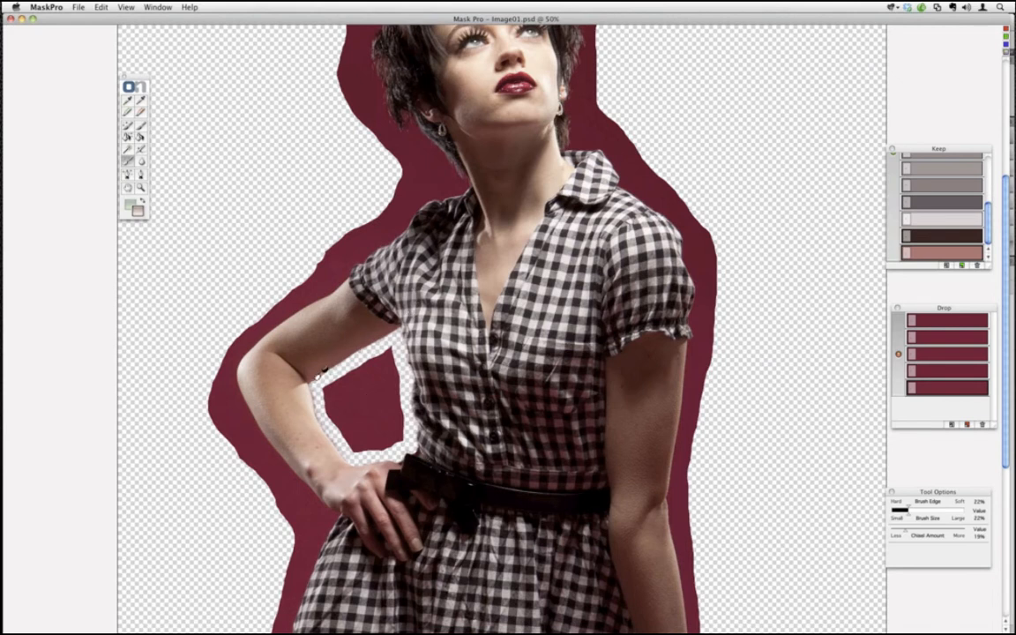
Brush away the remaining red between the arm and waist, and restore the dress edge beneath the sleeve in keep mode.
click(140, 128)
mouse_move(393, 358)
mouse_down()
mouse_move(357, 373)
mouse_move(396, 345)
mouse_move(401, 434)
mouse_move(364, 447)
mouse_move(393, 430)
mouse_move(355, 440)
mouse_move(327, 395)
mouse_move(345, 380)
mouse_move(350, 420)
mouse_move(358, 432)
mouse_move(363, 413)
mouse_move(374, 426)
mouse_move(386, 407)
mouse_move(371, 380)
mouse_move(377, 370)
mouse_move(358, 382)
mouse_move(357, 404)
mouse_move(389, 401)
mouse_up()
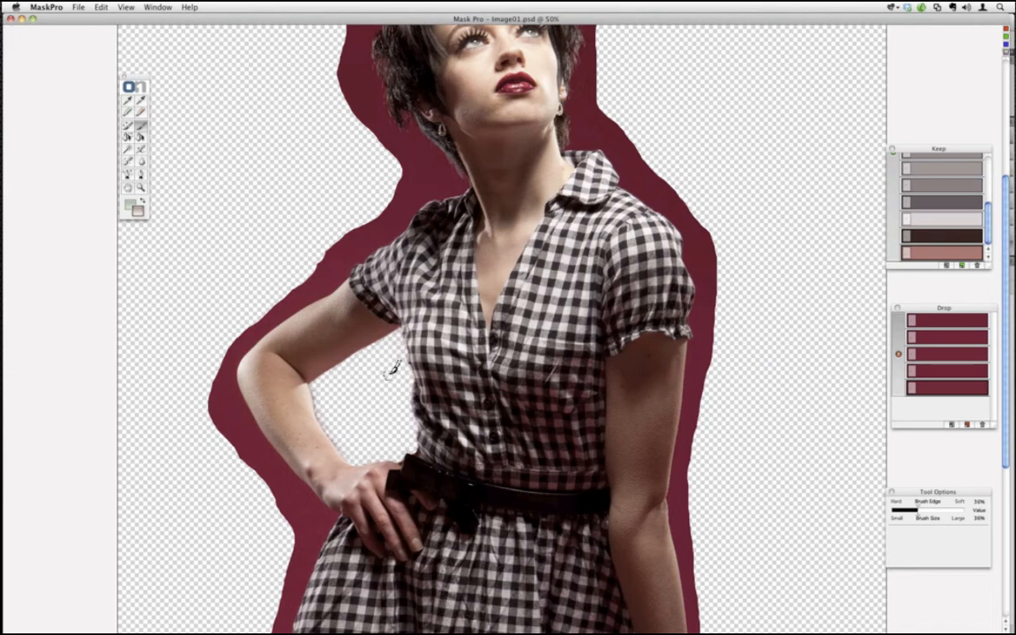
drag(410, 354, 413, 343)
click(133, 208)
drag(427, 329, 414, 349)
mouse_move(410, 335)
mouse_down()
mouse_move(411, 362)
mouse_move(408, 335)
mouse_up()
Add a new empty keep color set and a new empty drop color set for masking the head and hair.
click(131, 126)
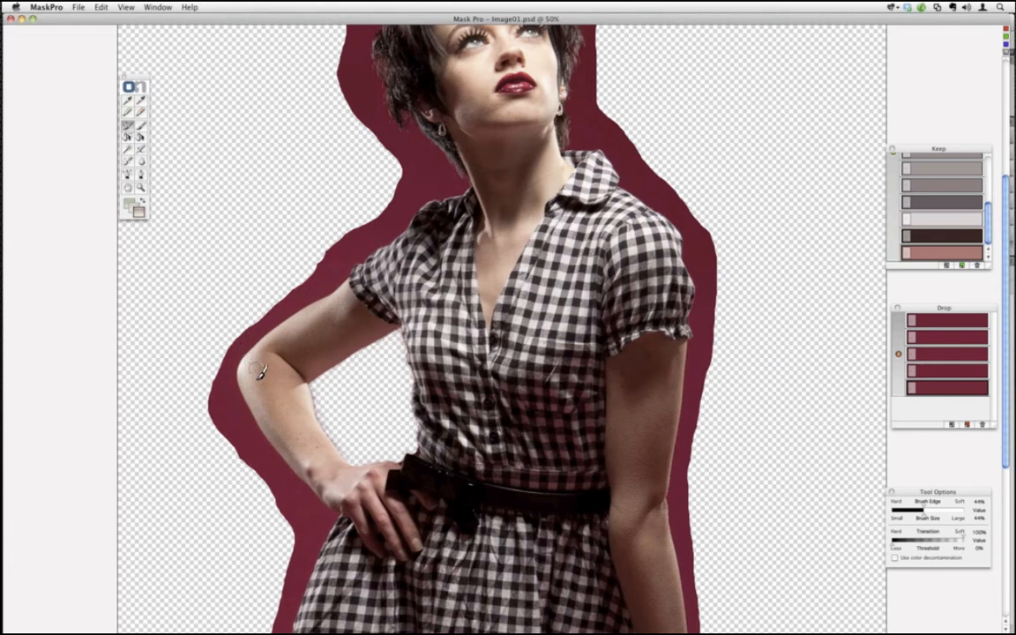
key(h)
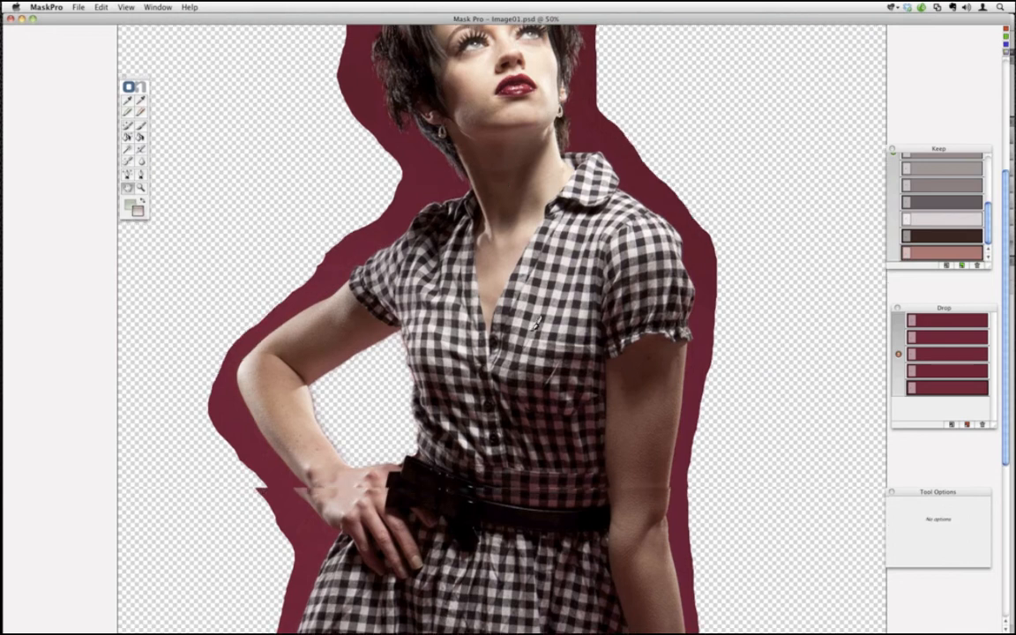
drag(500, 184, 518, 294)
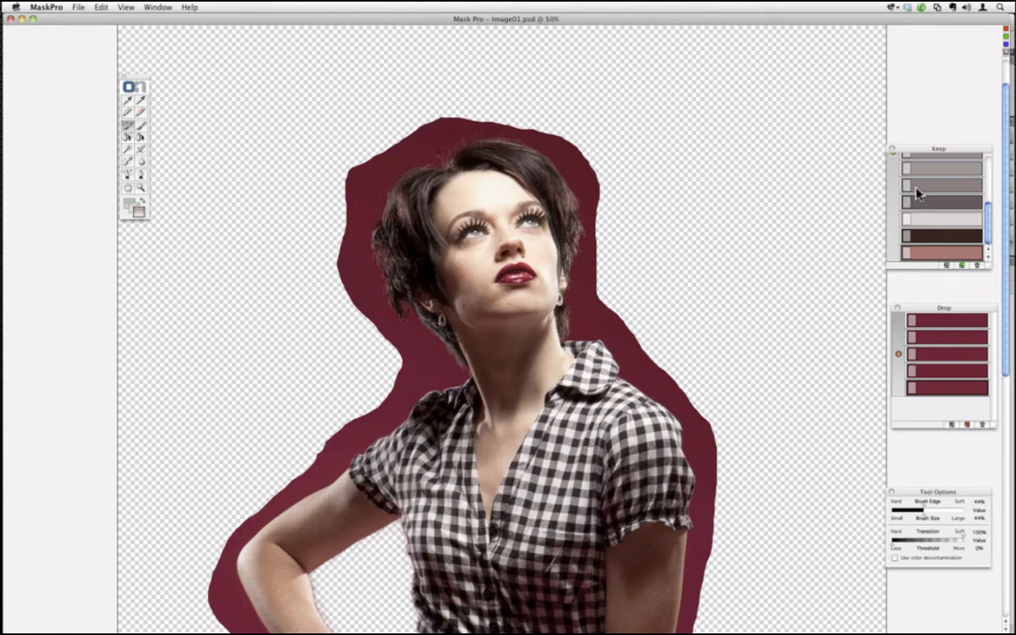
click(945, 266)
click(951, 425)
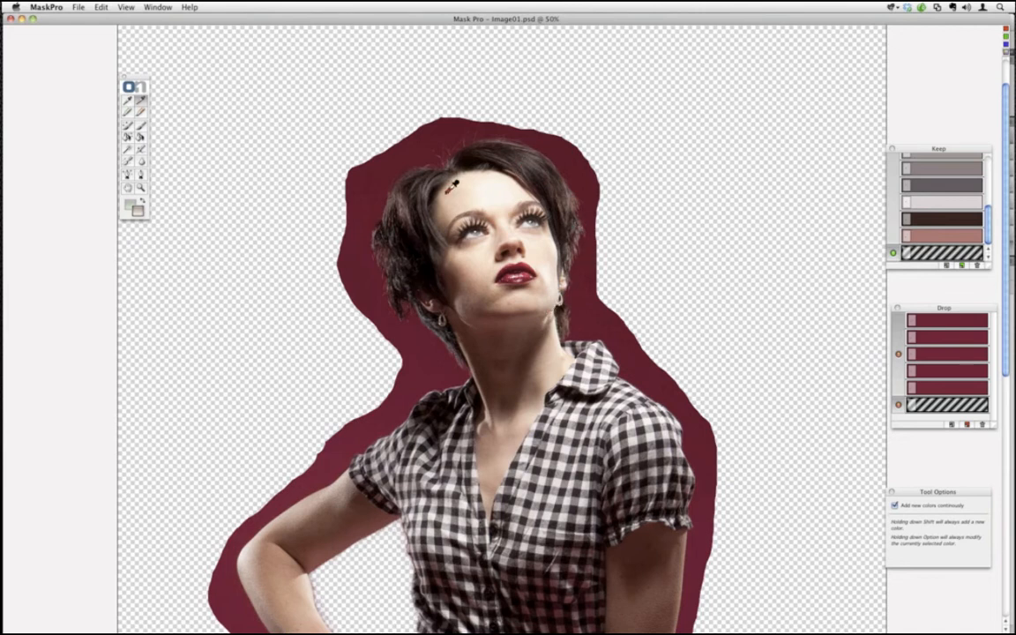
Sample several hair colors around the outer edges of the hair into the new keep color set.
drag(989, 226, 989, 204)
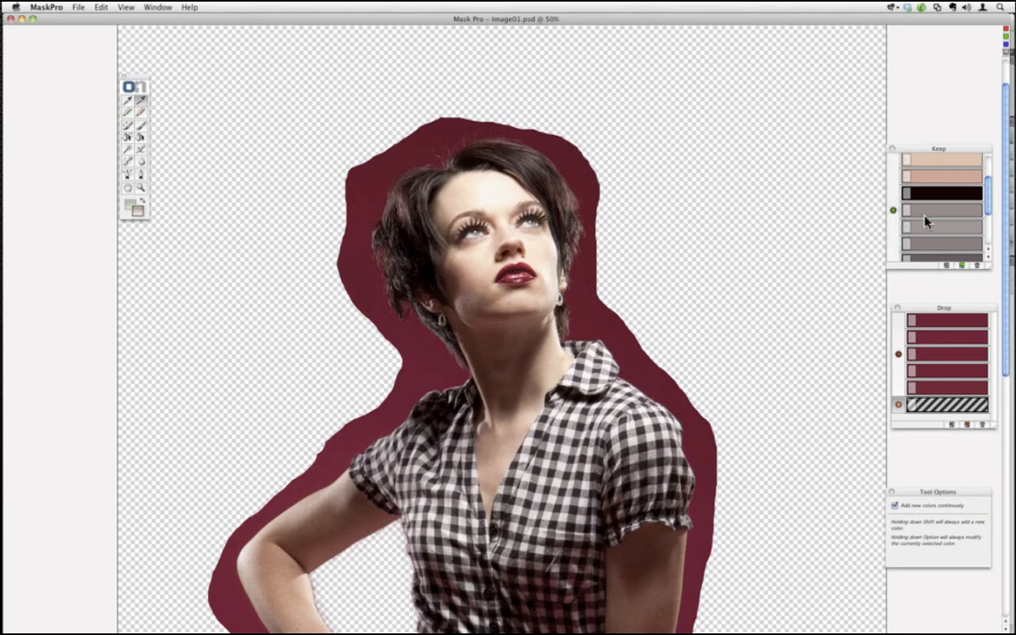
drag(989, 212, 991, 254)
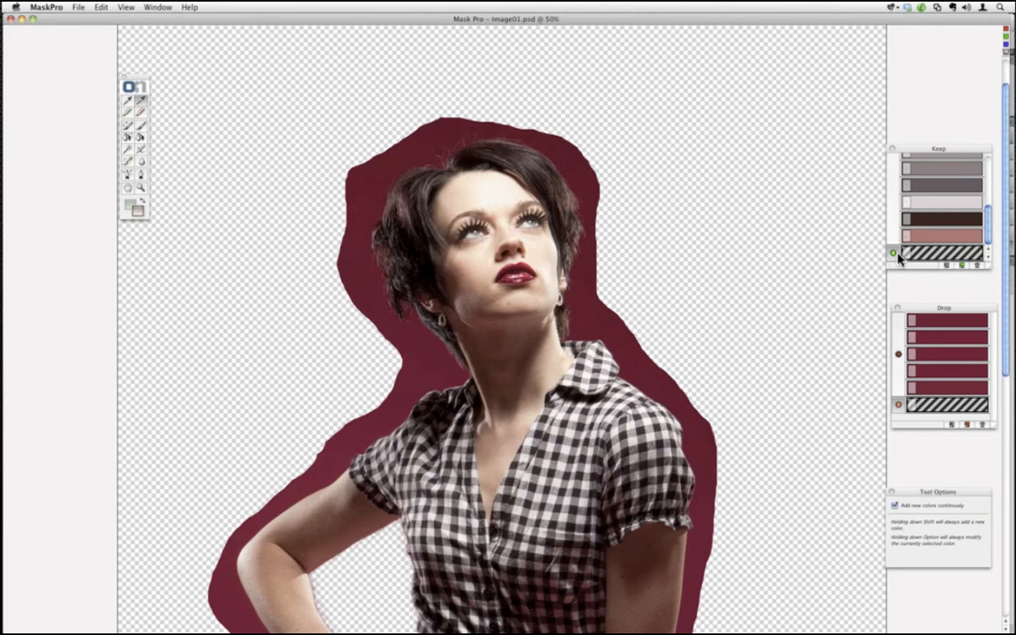
click(892, 253)
click(127, 103)
click(381, 230)
click(355, 189)
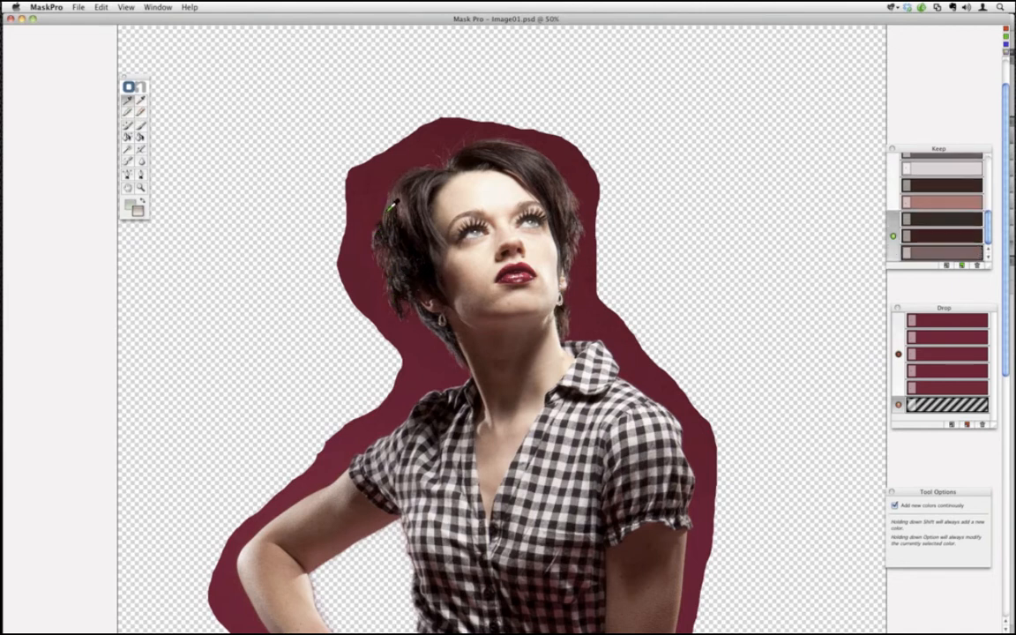
click(355, 184)
click(395, 160)
click(490, 141)
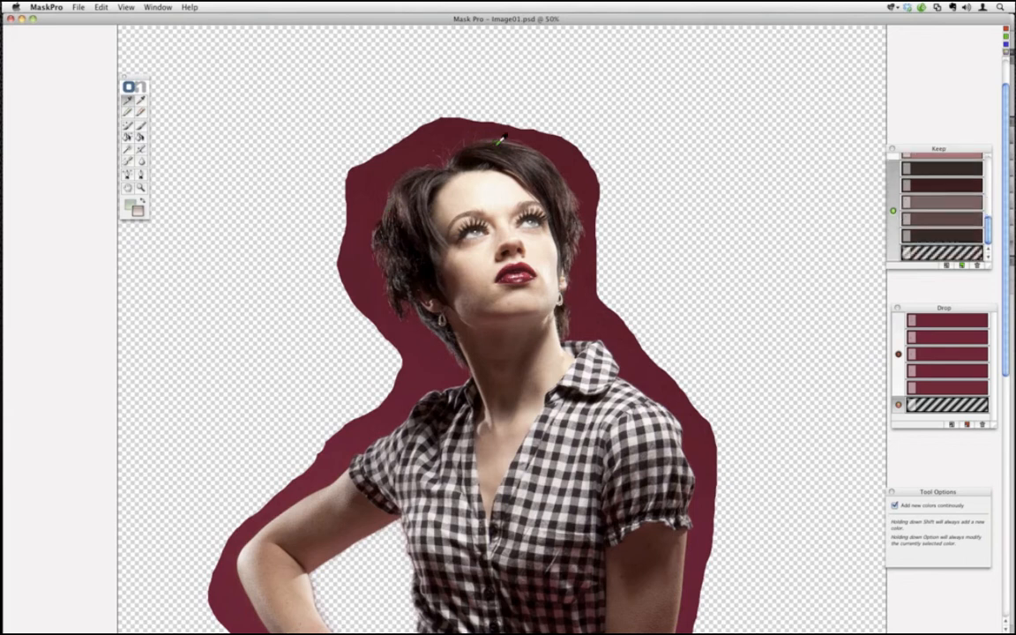
click(557, 192)
click(571, 214)
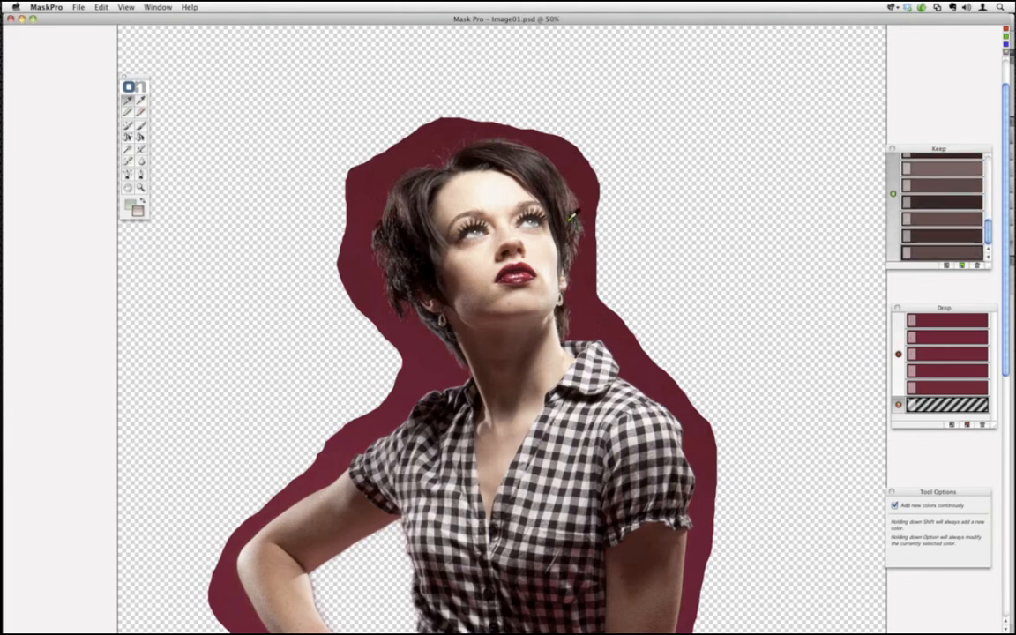
Add keep colors from the hair at the nape, the neck skin and the shirt collar to the same keep set.
click(563, 323)
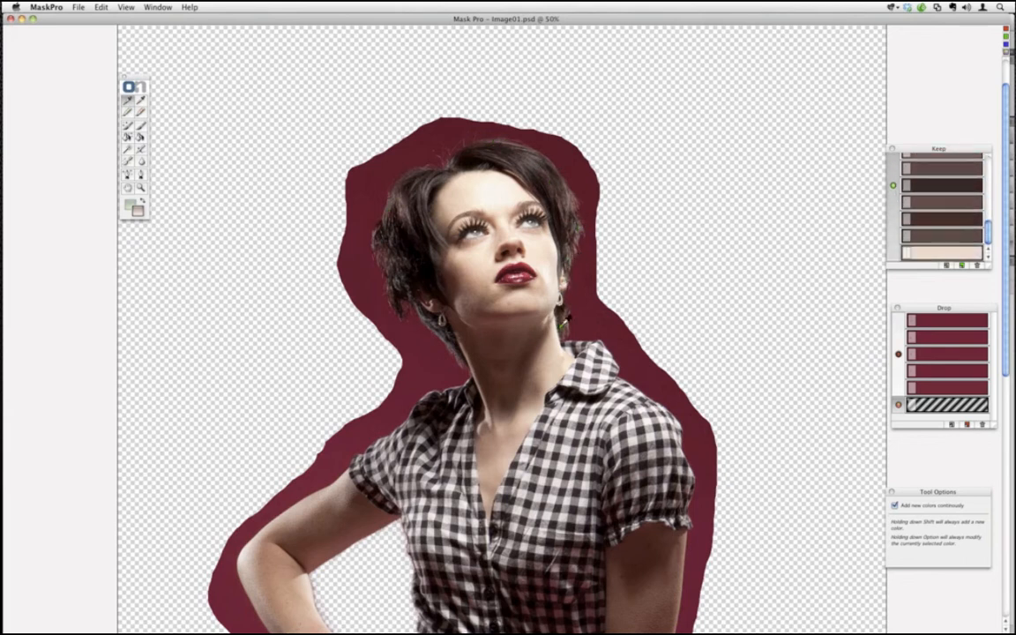
click(572, 348)
click(458, 329)
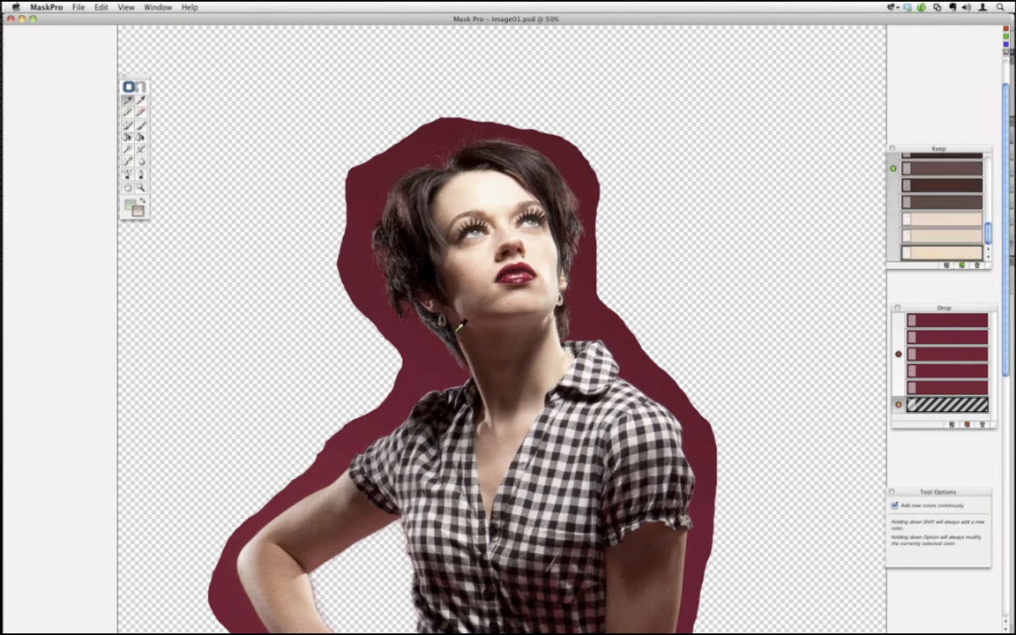
click(468, 343)
click(460, 341)
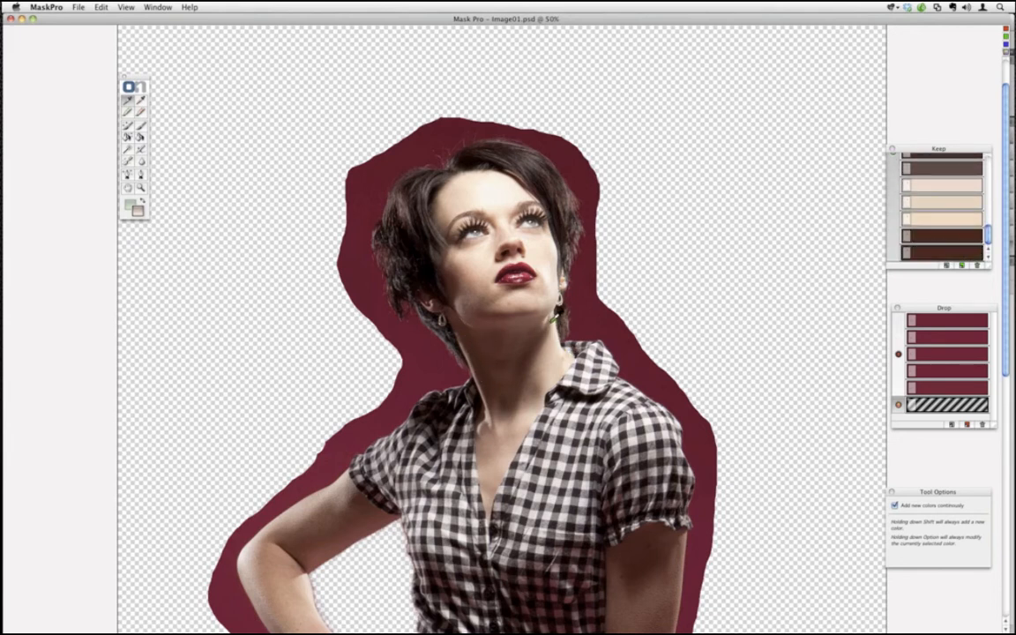
click(475, 358)
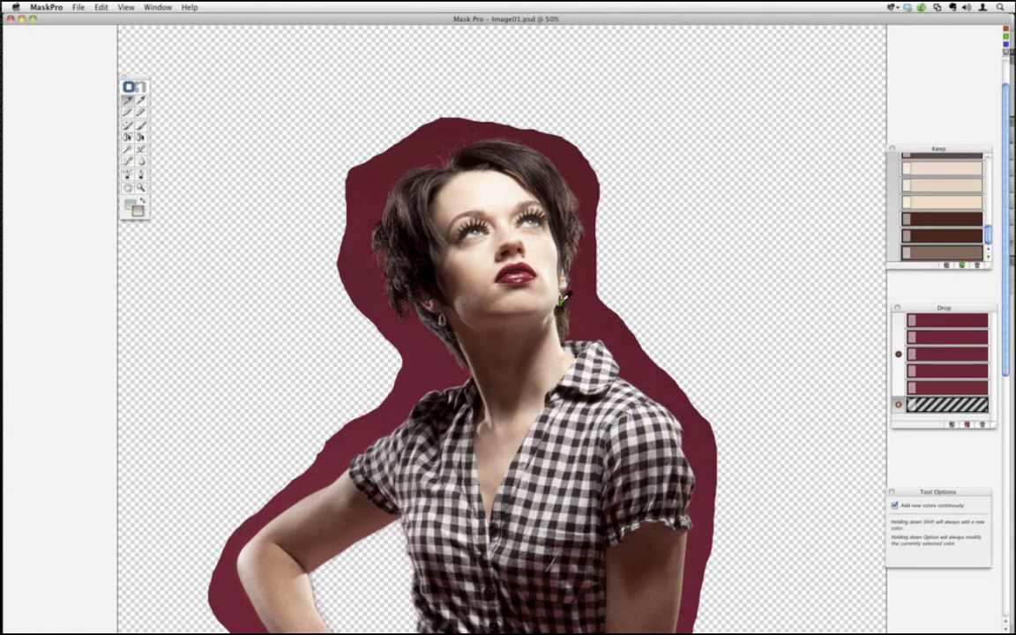
click(552, 370)
click(568, 330)
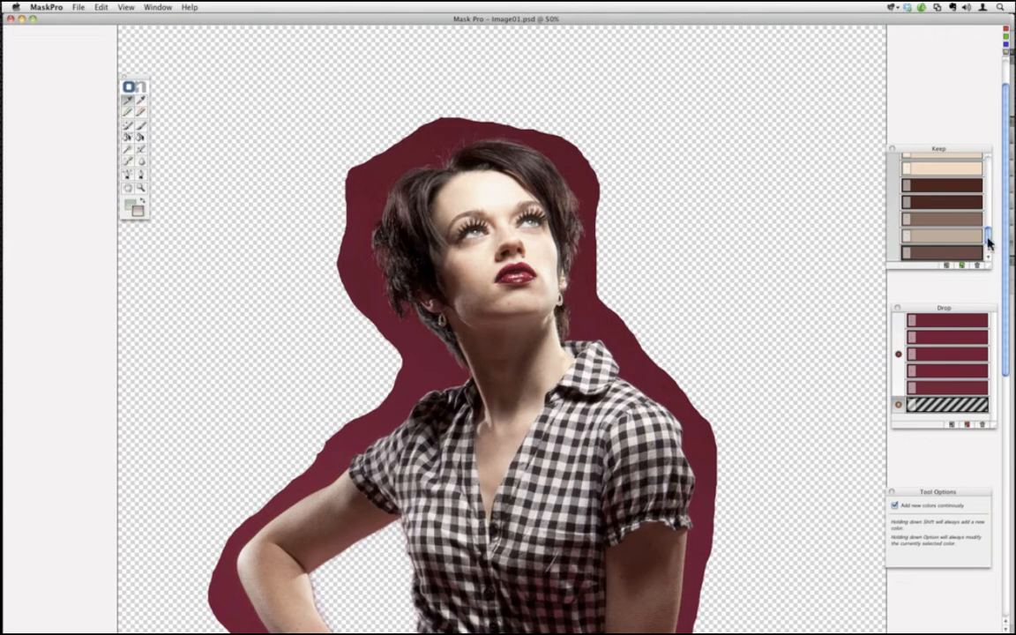
mouse_move(988, 243)
mouse_down()
mouse_move(988, 172)
mouse_move(990, 247)
mouse_up()
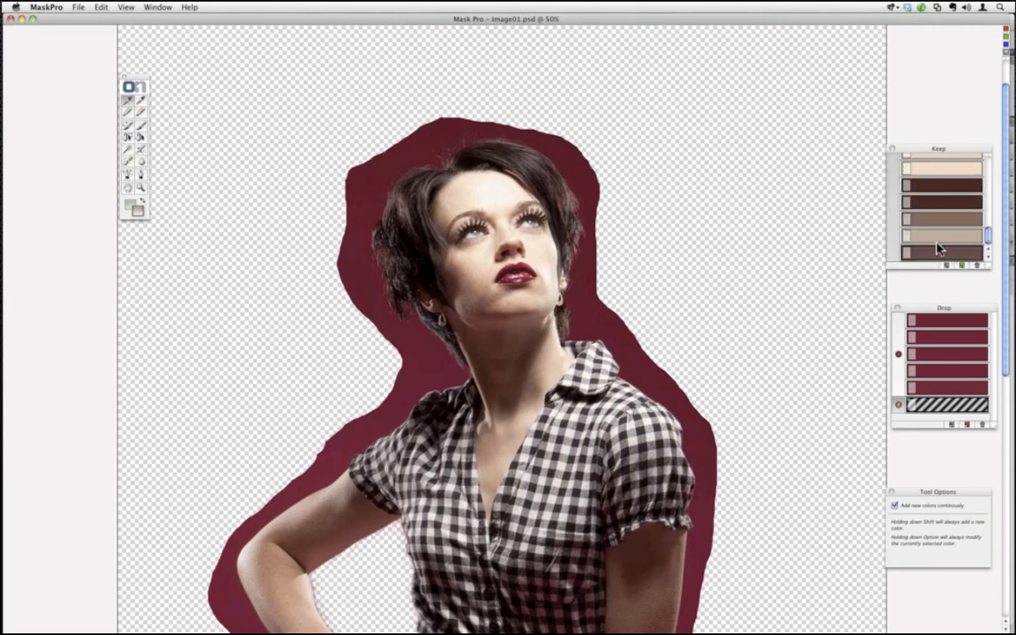
Sample the red backdrop at several spots around the head and neck into the new drop color set.
click(140, 99)
click(584, 310)
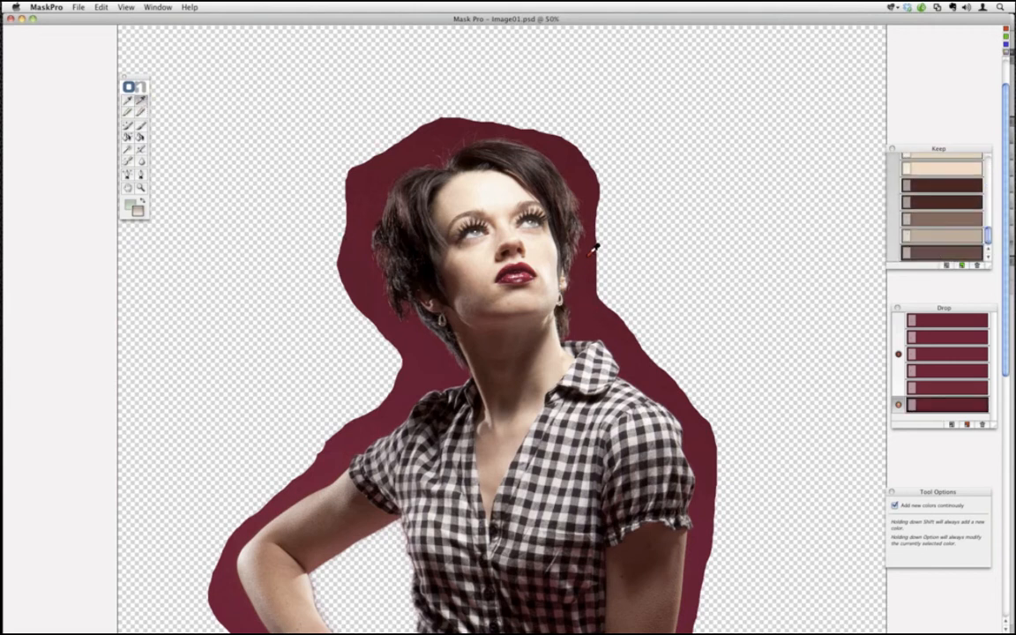
click(561, 137)
click(531, 152)
click(450, 138)
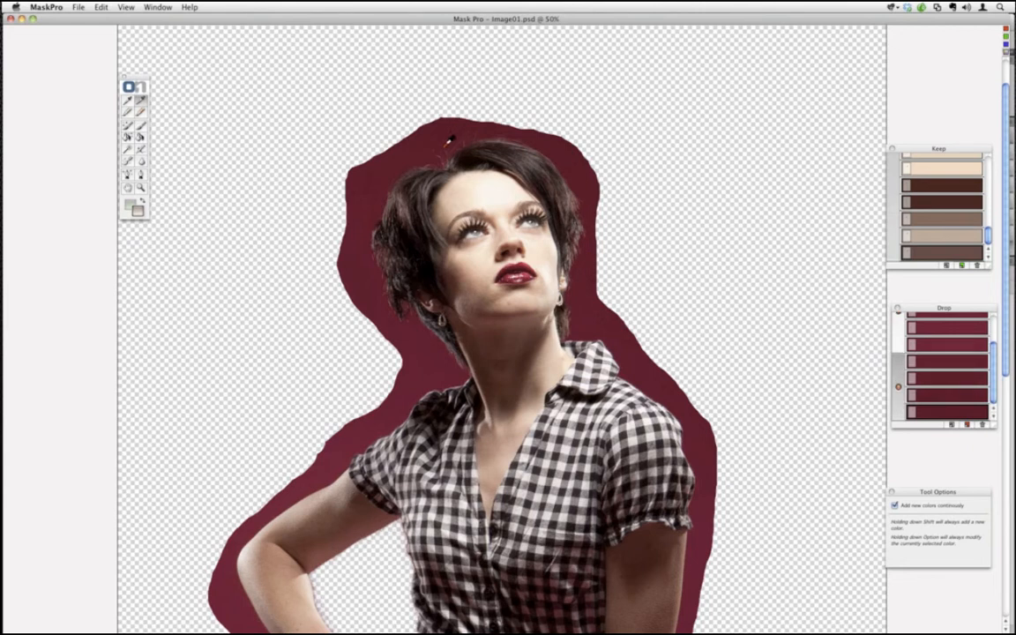
click(434, 144)
click(407, 156)
click(363, 183)
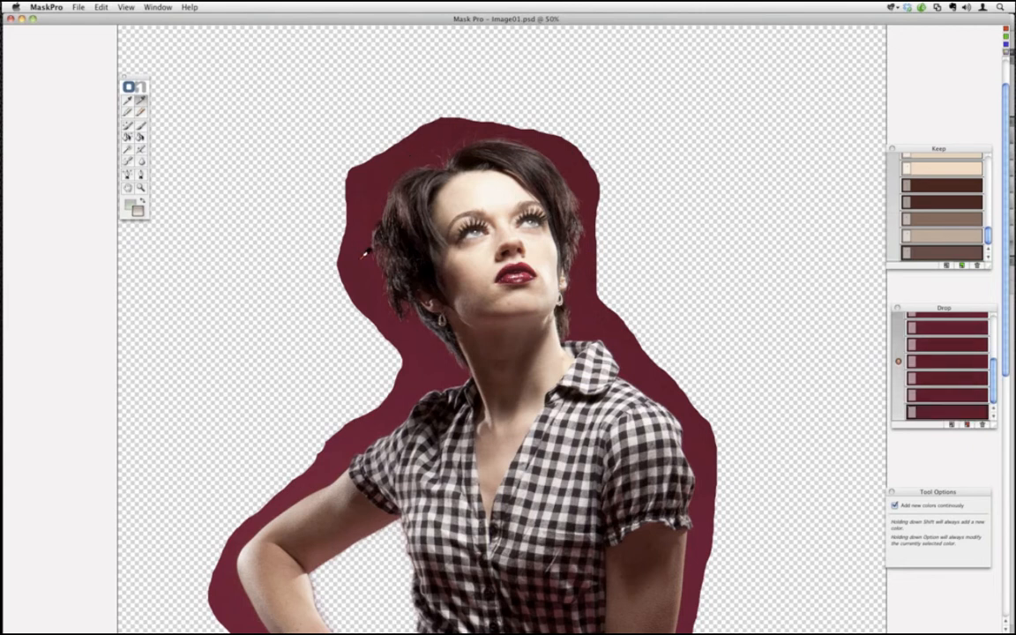
click(367, 251)
click(429, 341)
click(446, 366)
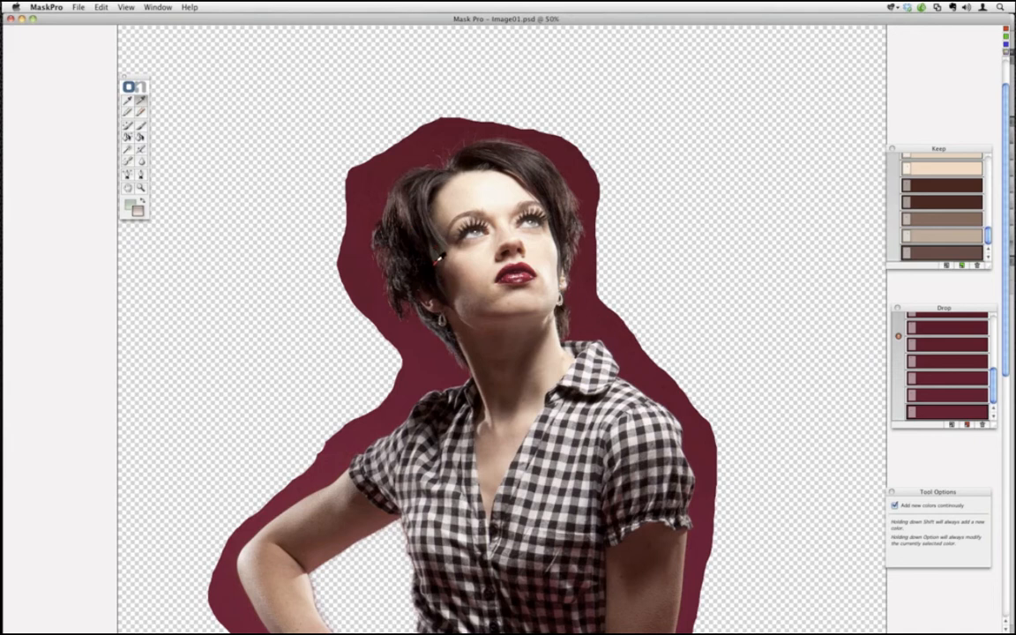
Remove the red around the hair with the Magic Brush, from the nape over the crown to the neck on the other side.
click(128, 125)
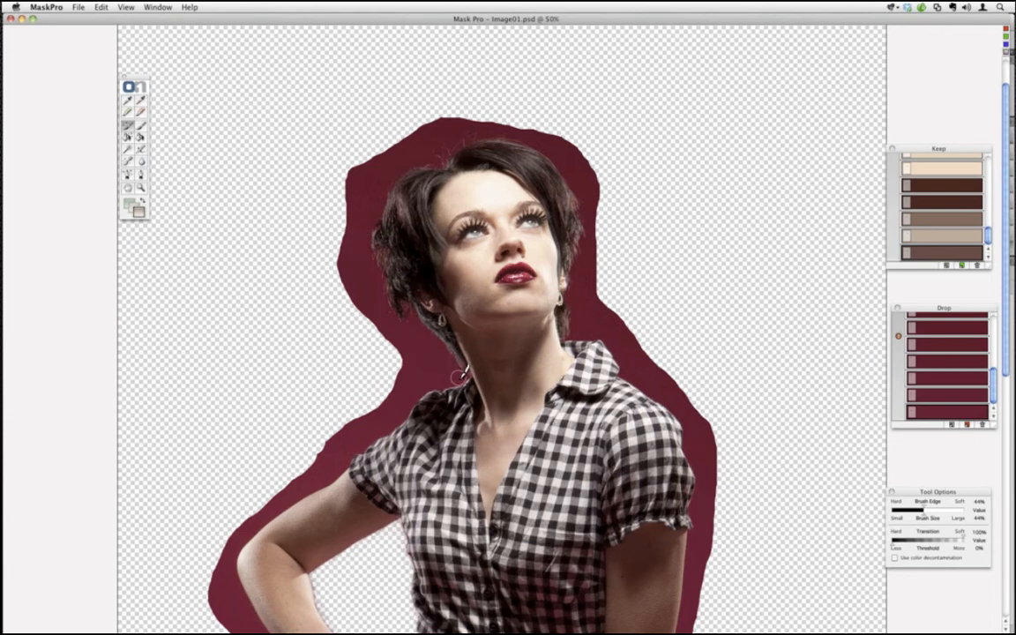
mouse_move(461, 380)
mouse_down()
mouse_move(441, 324)
mouse_move(397, 318)
mouse_up()
mouse_move(385, 287)
mouse_down()
mouse_move(368, 258)
mouse_move(370, 216)
mouse_move(399, 159)
mouse_move(389, 167)
mouse_move(385, 179)
mouse_move(415, 143)
mouse_move(400, 157)
mouse_move(520, 117)
mouse_move(443, 123)
mouse_move(447, 132)
mouse_move(515, 119)
mouse_move(533, 135)
mouse_move(494, 127)
mouse_move(562, 141)
mouse_move(537, 123)
mouse_move(568, 180)
mouse_move(575, 167)
mouse_move(531, 134)
mouse_move(498, 130)
mouse_move(537, 143)
mouse_up()
drag(591, 255, 591, 203)
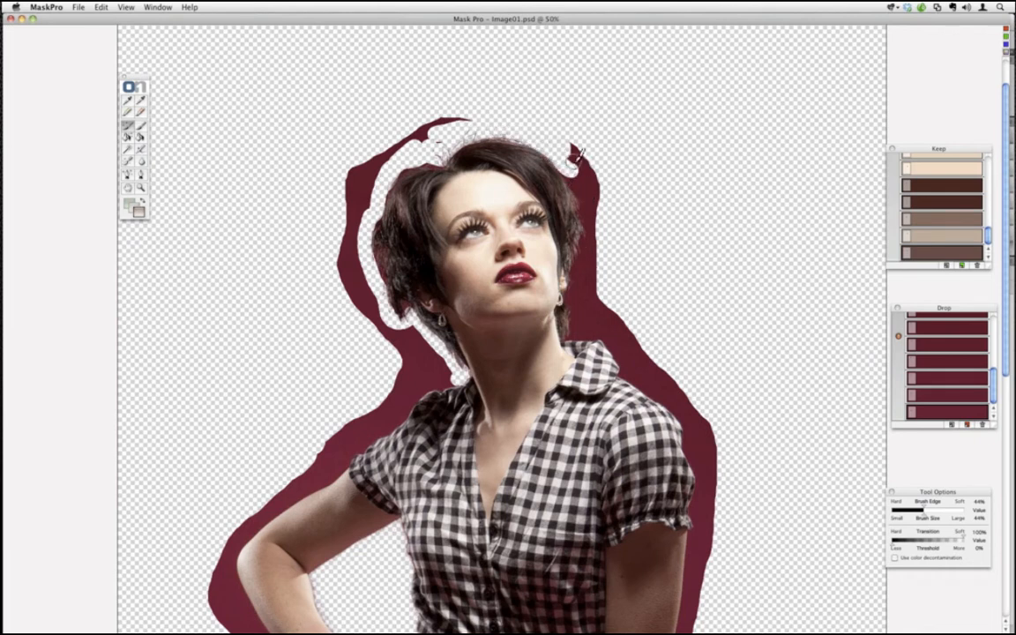
mouse_move(578, 130)
mouse_down()
mouse_move(597, 192)
mouse_move(585, 201)
mouse_move(593, 237)
mouse_move(578, 324)
mouse_up()
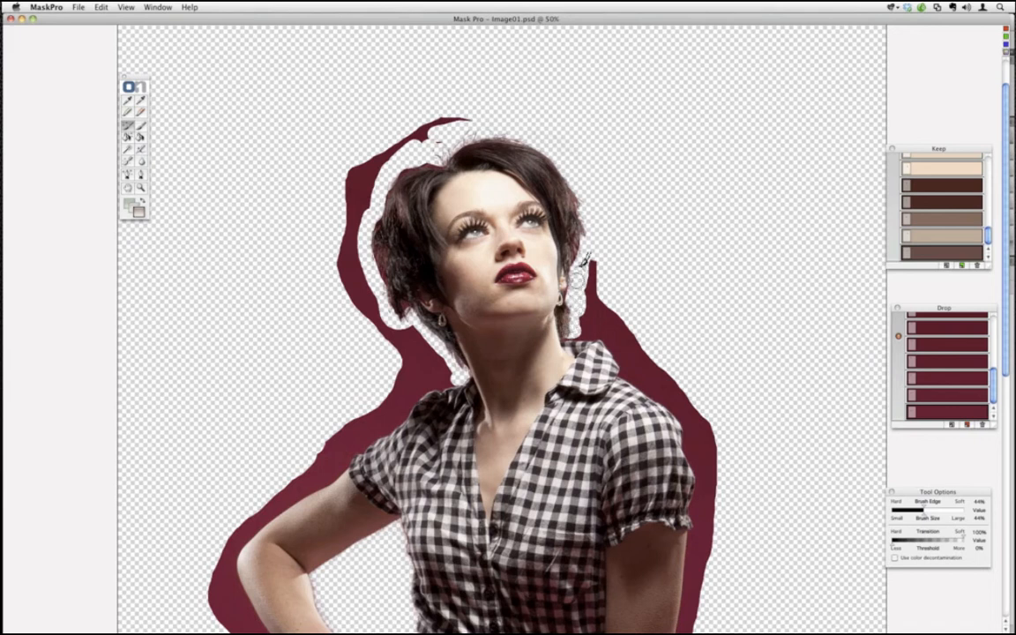
Clear the leftover red above and beside the hair, finishing with the Brush in drop mode at 52% size.
drag(485, 132, 445, 111)
click(141, 127)
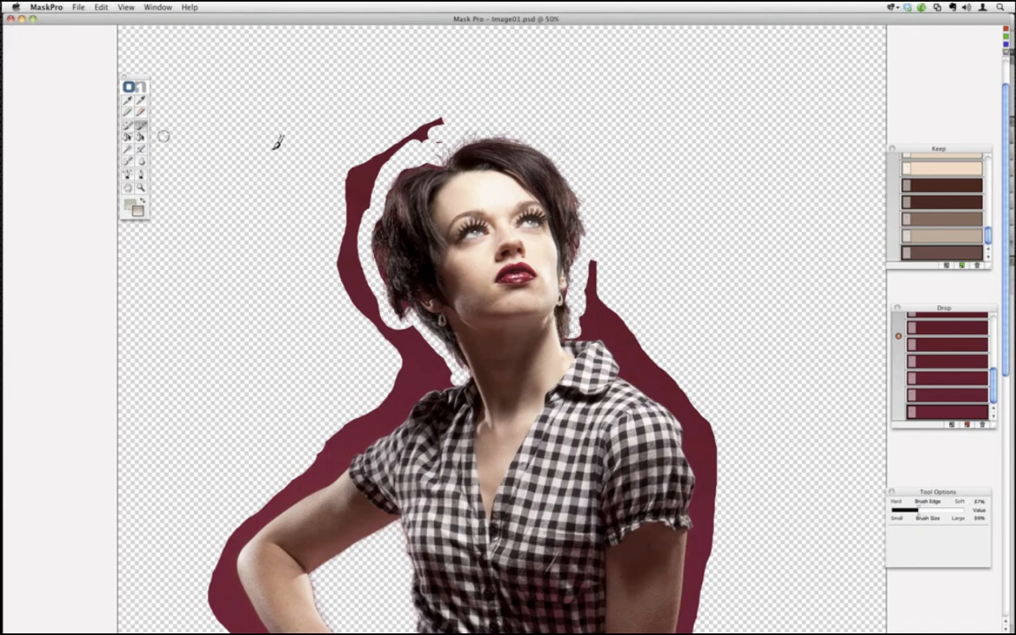
mouse_move(380, 123)
mouse_down()
mouse_move(444, 121)
mouse_move(348, 168)
mouse_move(363, 164)
mouse_move(353, 158)
mouse_move(368, 175)
mouse_move(348, 243)
mouse_move(372, 311)
mouse_move(399, 341)
mouse_move(409, 329)
mouse_move(408, 362)
mouse_move(417, 330)
mouse_up()
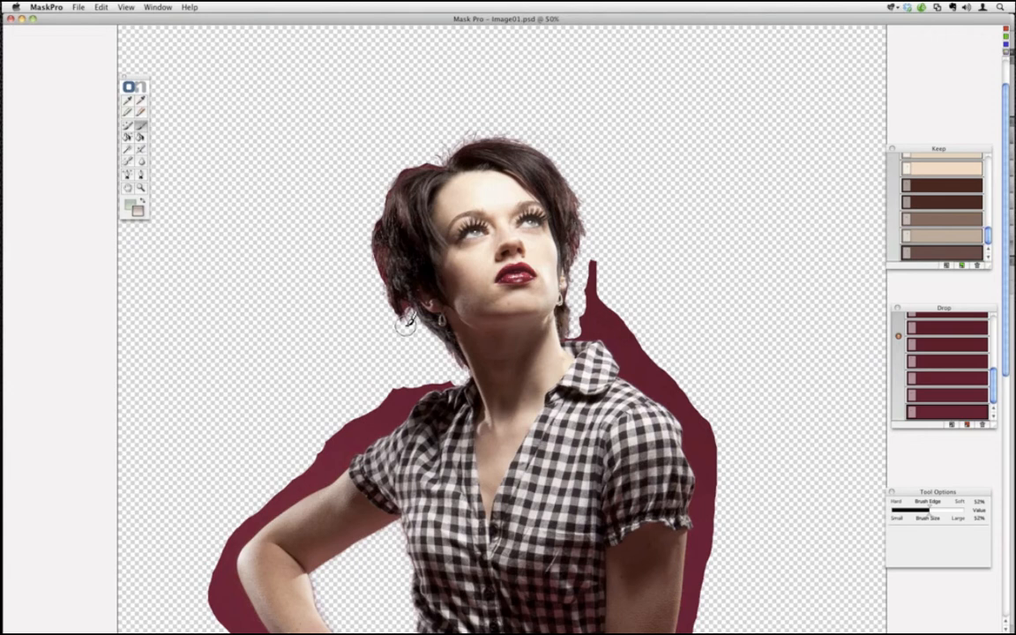
Remove the red beside the neck and along the collar, shoulder and hanging arm down to the elbow with the Magic Brush.
key(h)
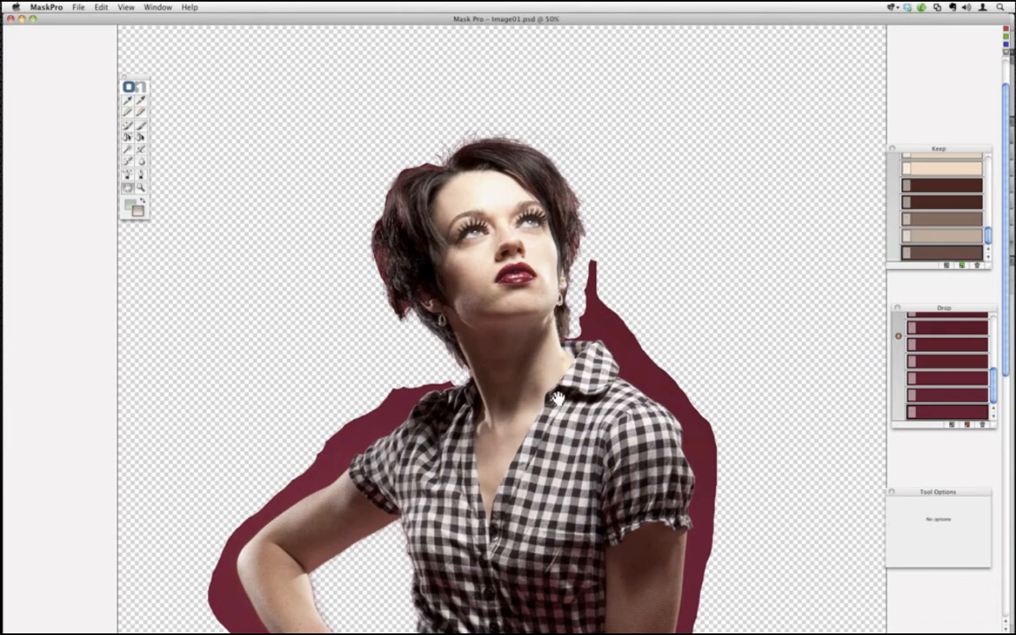
scroll(822, 332, down, 5)
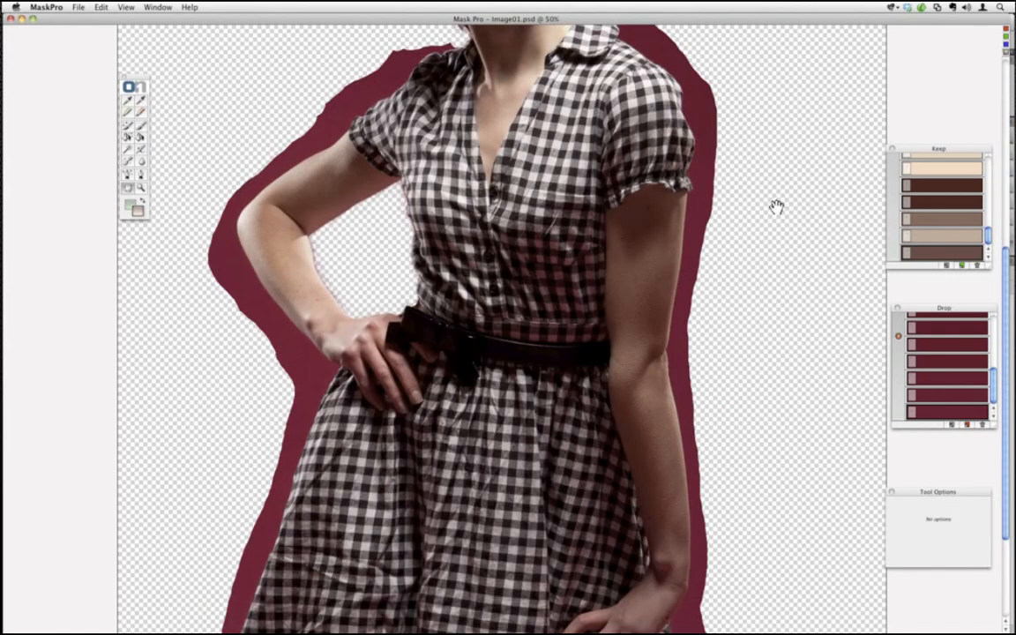
drag(776, 207, 778, 411)
key(b)
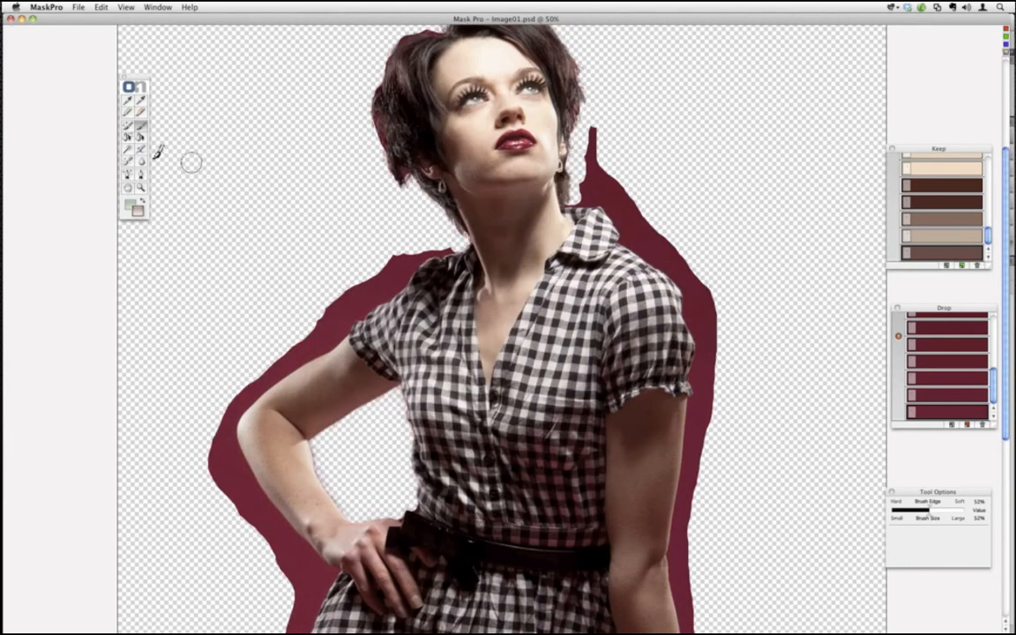
click(128, 128)
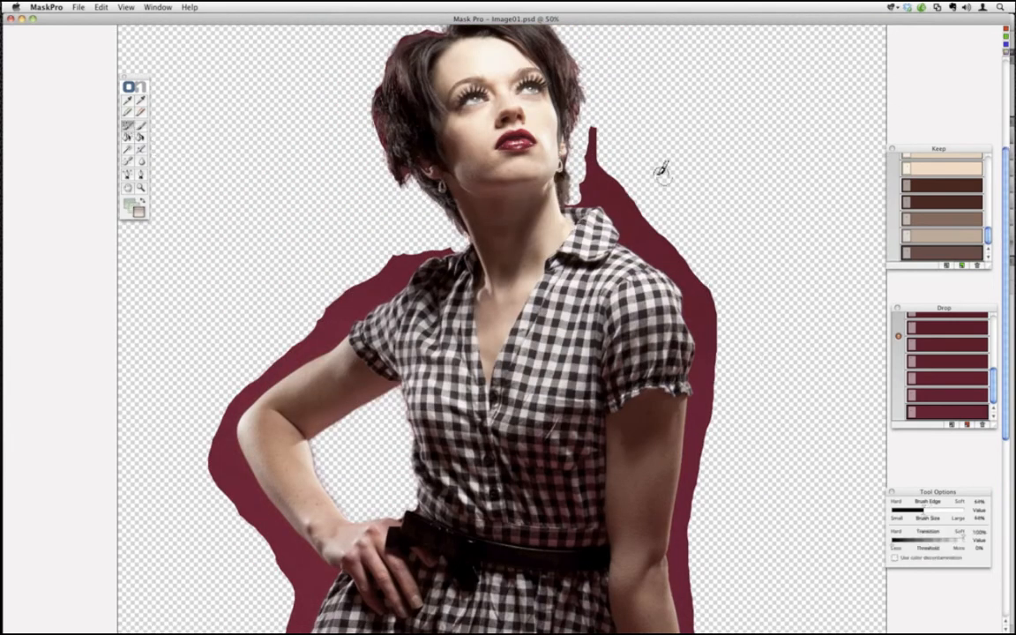
mouse_move(594, 148)
mouse_down()
mouse_move(587, 191)
mouse_move(596, 180)
mouse_move(629, 188)
mouse_up()
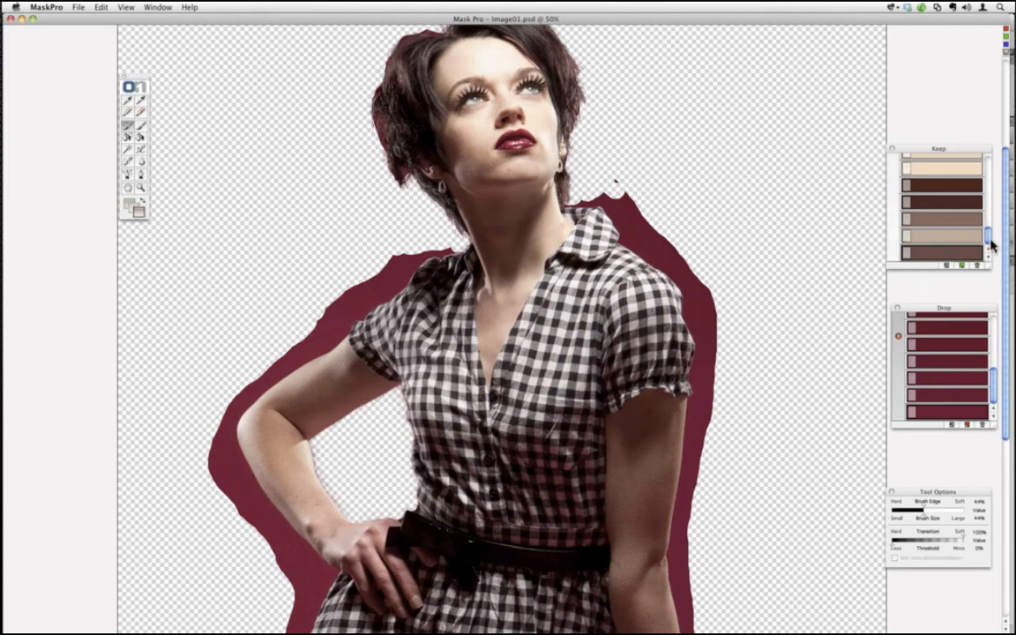
scroll(986, 211, up, 5)
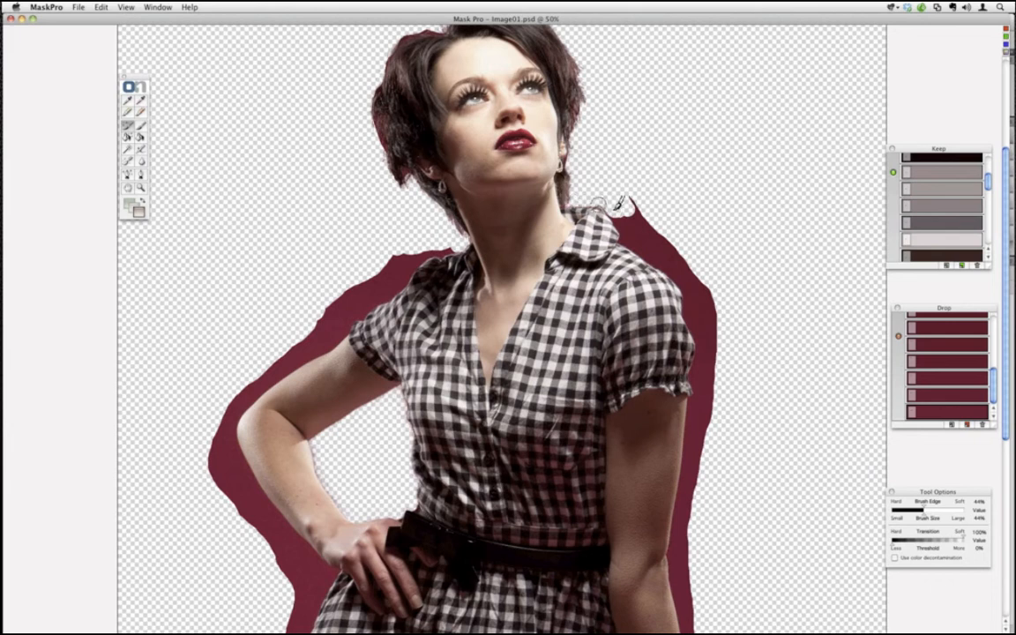
mouse_move(628, 239)
mouse_down()
mouse_move(665, 256)
mouse_move(641, 209)
mouse_move(637, 227)
mouse_move(680, 281)
mouse_move(702, 361)
mouse_move(698, 283)
mouse_move(674, 253)
mouse_move(702, 342)
mouse_move(688, 534)
mouse_move(697, 566)
mouse_up()
Continue removing the red with the Magic Brush along the hanging forearm below the elbow.
key(h)
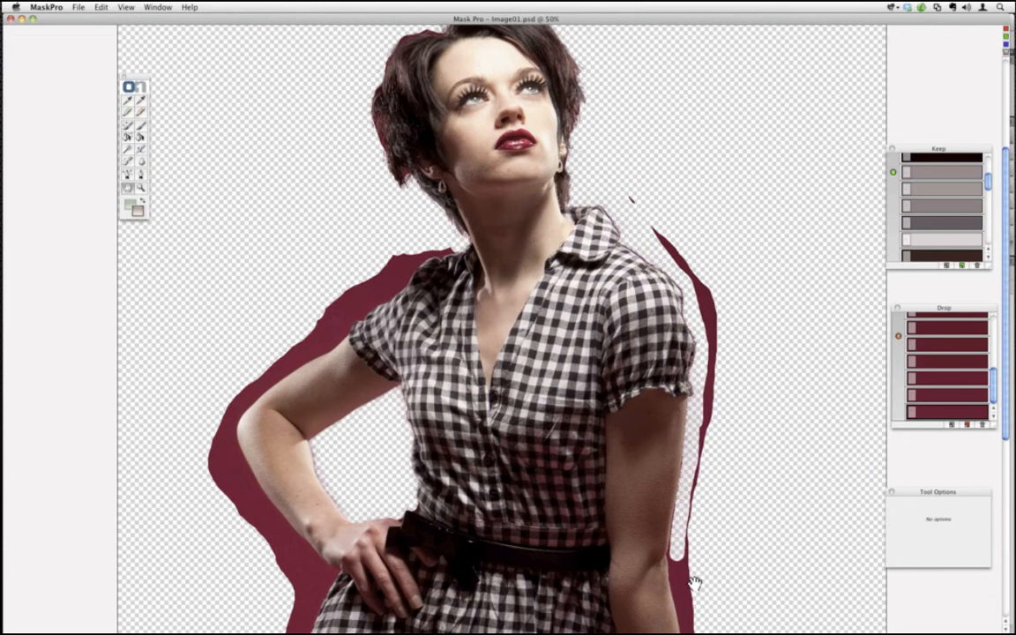
drag(701, 520, 692, 362)
key(b)
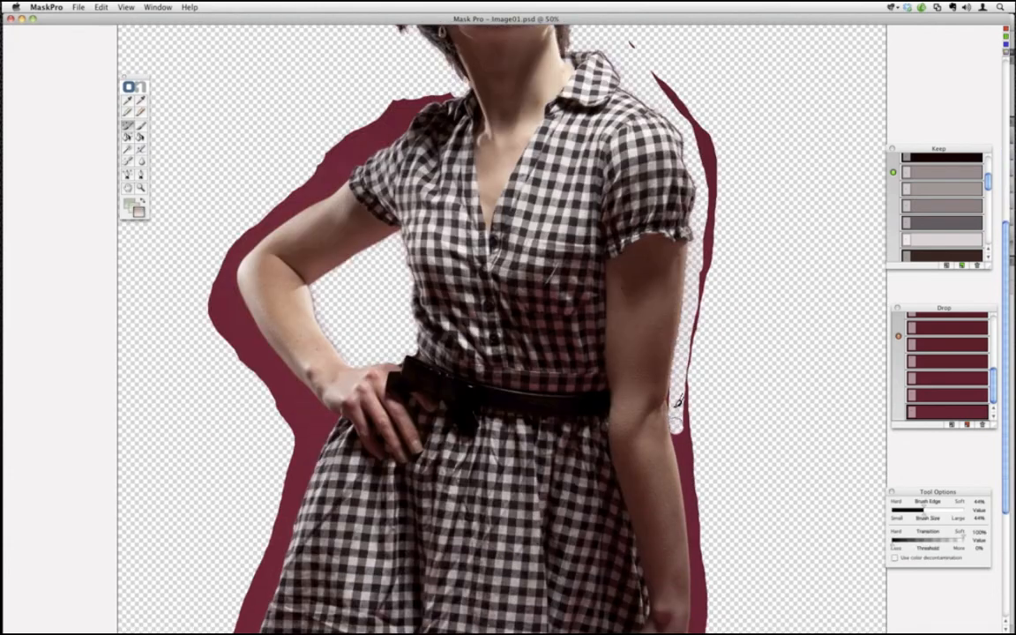
mouse_move(685, 444)
mouse_down()
mouse_move(703, 547)
mouse_move(703, 625)
mouse_move(689, 458)
mouse_up()
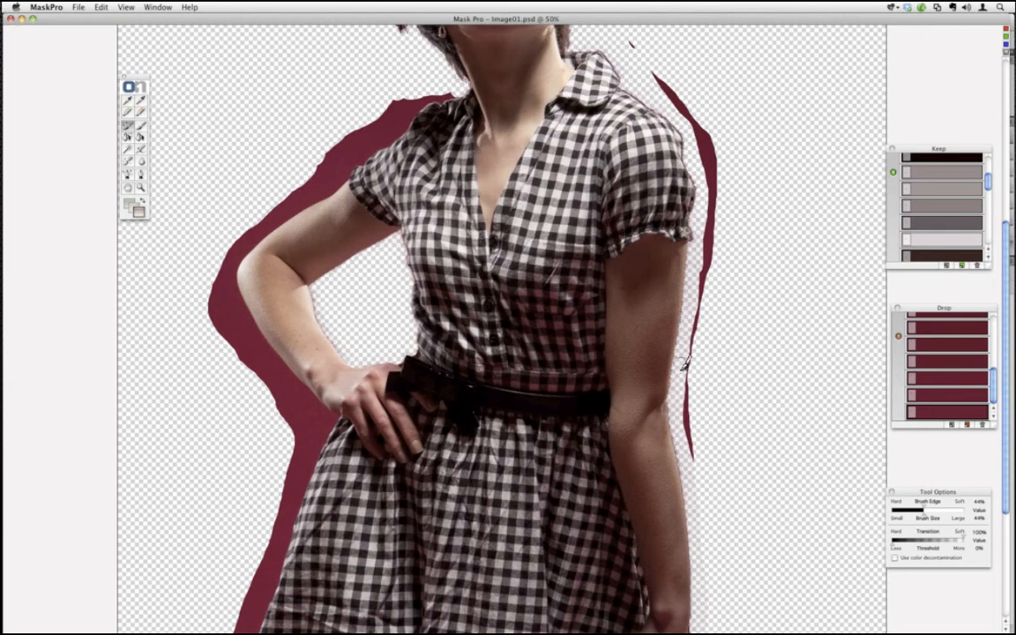
Add a drop color from the edge beside the hanging arm's elbow and go over the fringe along that arm with the Magic Brush.
click(140, 101)
click(681, 428)
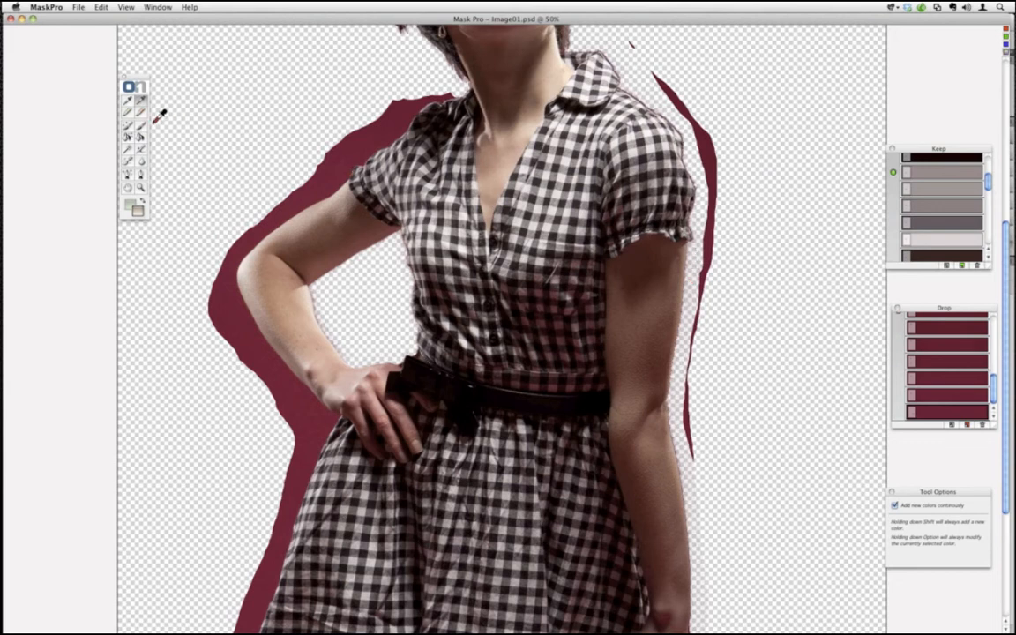
click(128, 128)
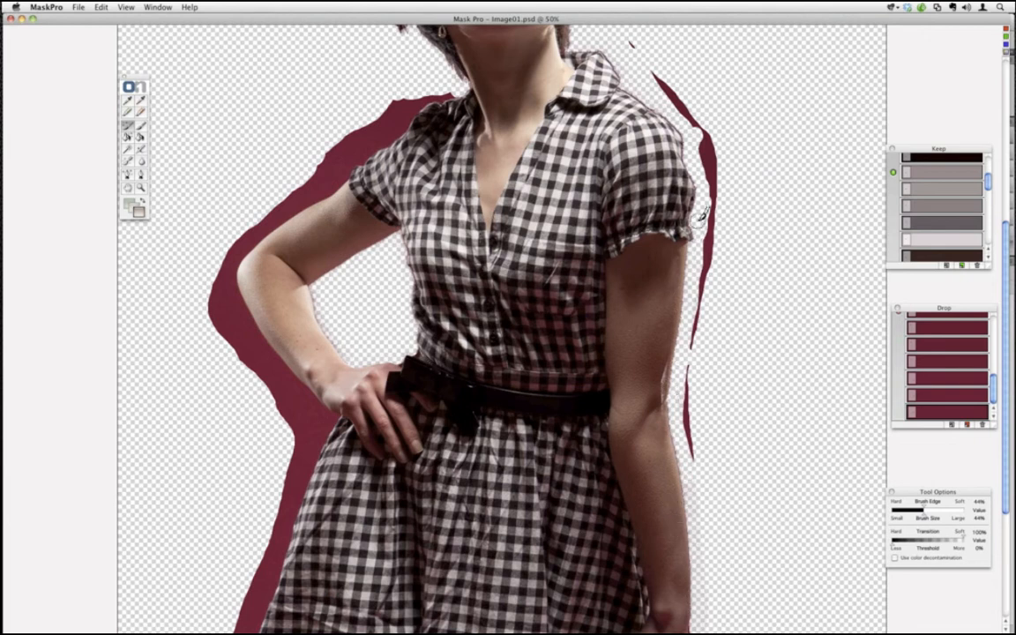
Remove the leftover red slivers beside the shoulder and hanging arm with the Brush in drop mode at 40% size.
click(137, 129)
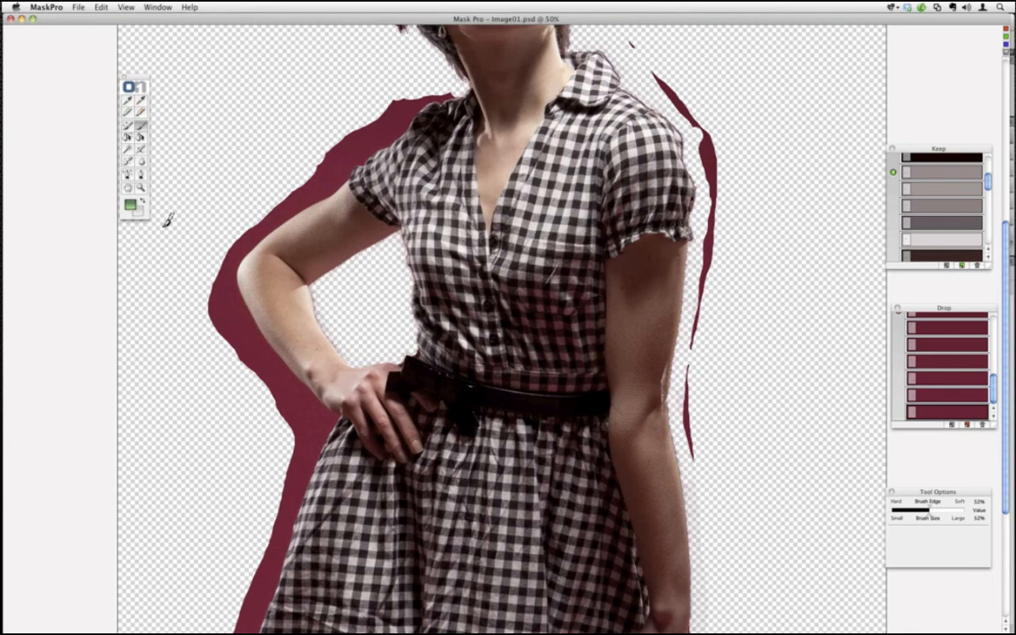
key([)
key([)
click(129, 152)
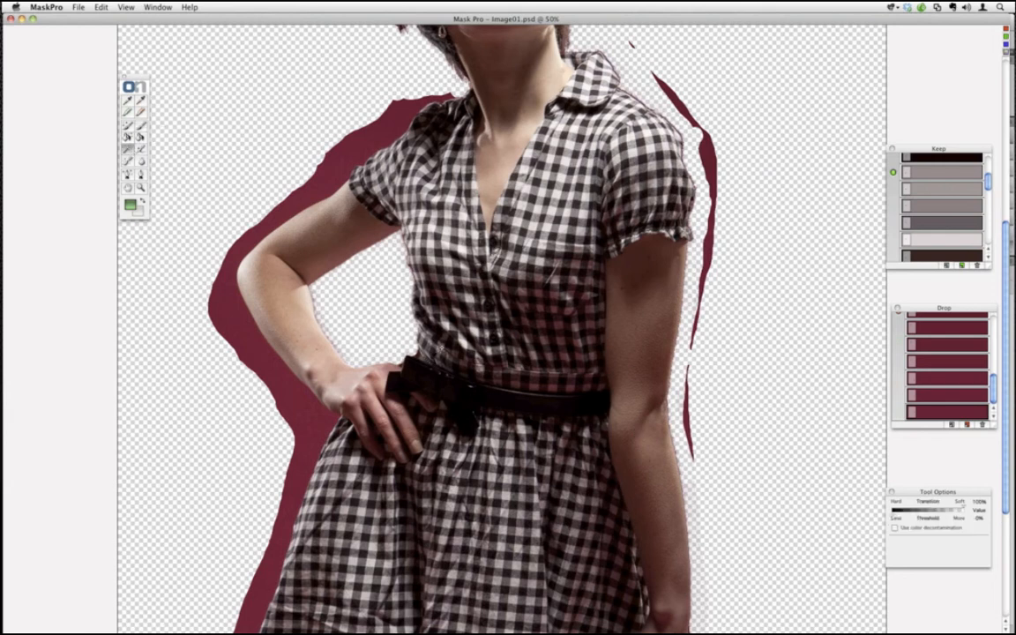
click(131, 161)
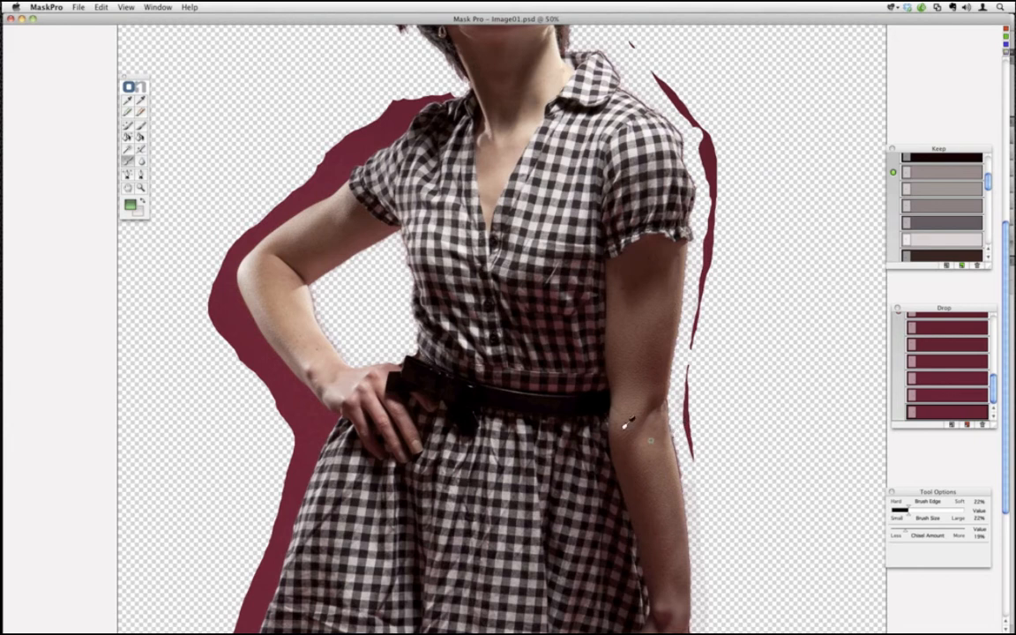
click(130, 208)
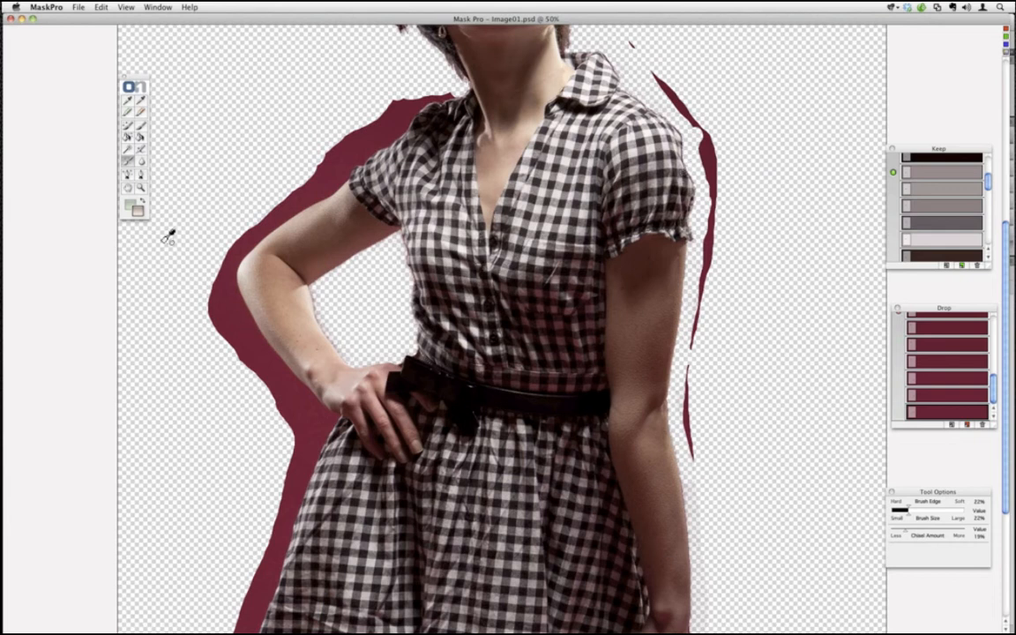
click(141, 126)
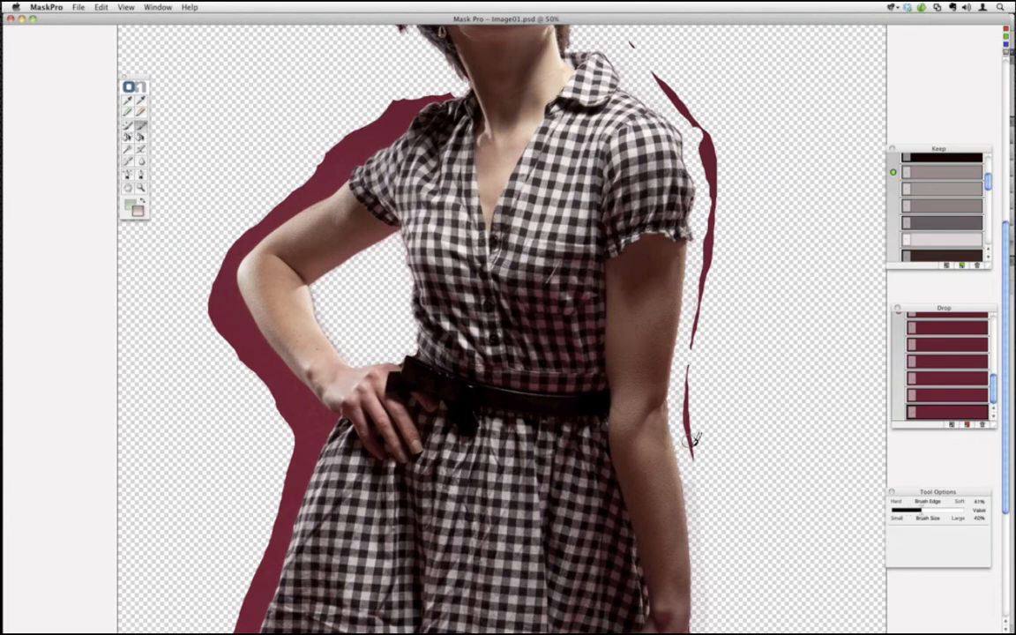
mouse_move(693, 441)
mouse_down()
mouse_move(715, 152)
mouse_move(707, 126)
mouse_move(710, 160)
mouse_move(672, 78)
mouse_move(699, 119)
mouse_move(642, 46)
mouse_move(672, 82)
mouse_up()
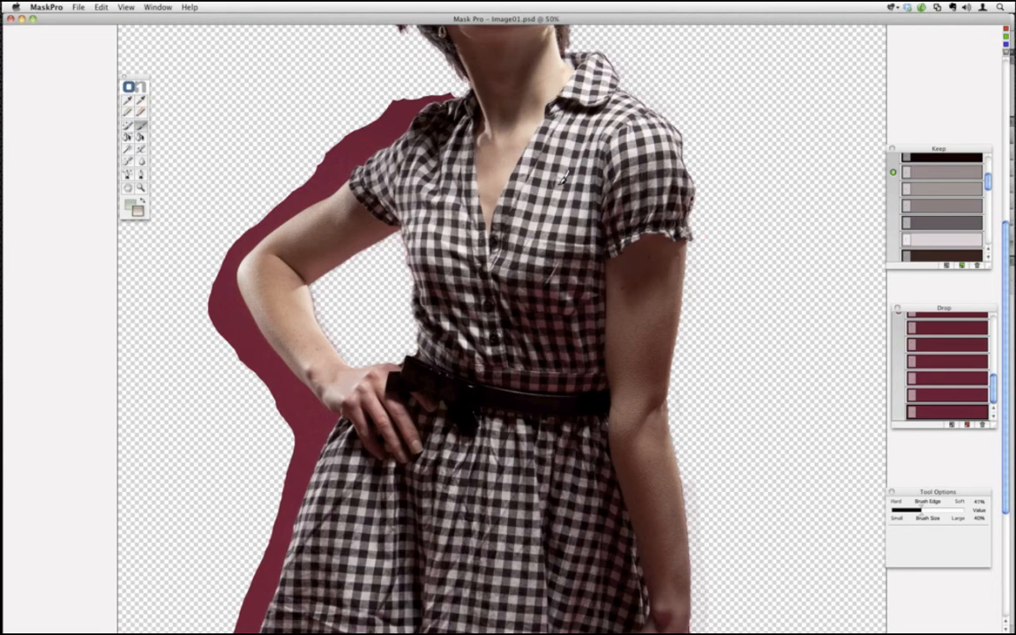
Enlarge the Magic Brush to 56% and remove the red beside the shoulder and upper part of the bent arm.
key(super+minus)
key(super+minus)
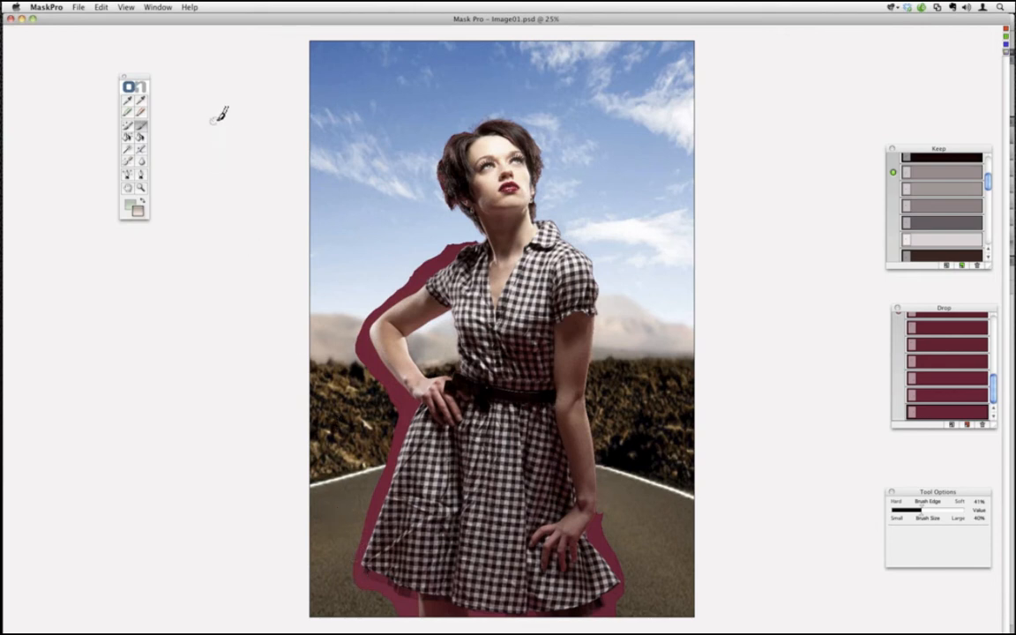
click(127, 127)
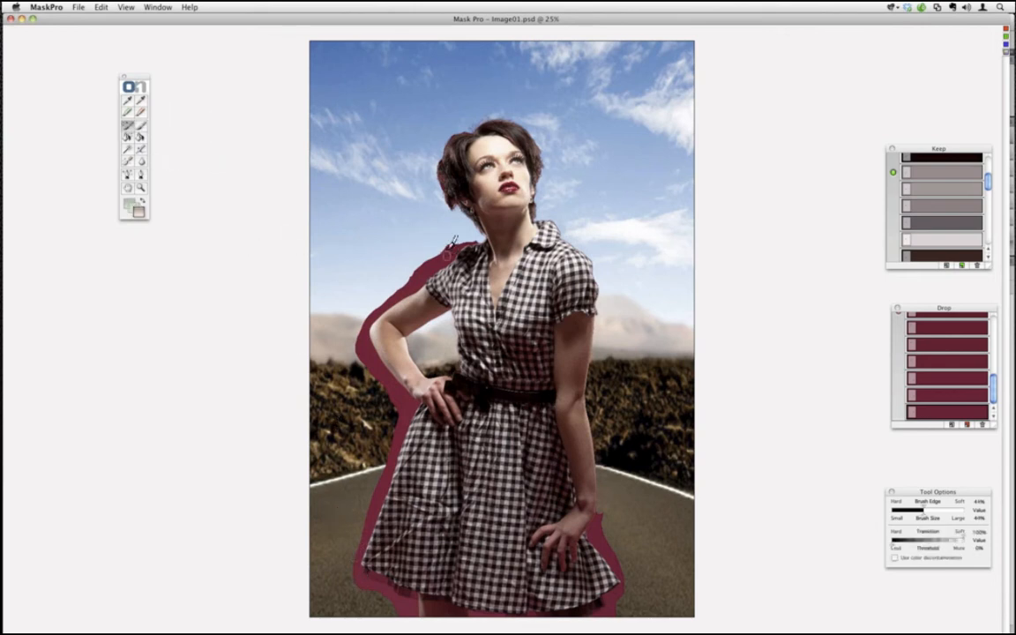
key(bracketright)
key(bracketright)
key(bracketright)
key(bracketright)
key(bracketright)
drag(479, 233, 355, 338)
Add a drop color from the remaining haze, clear around the bent arm with the Magic Brush, and brush out the leftover strip beside the forearm.
click(140, 101)
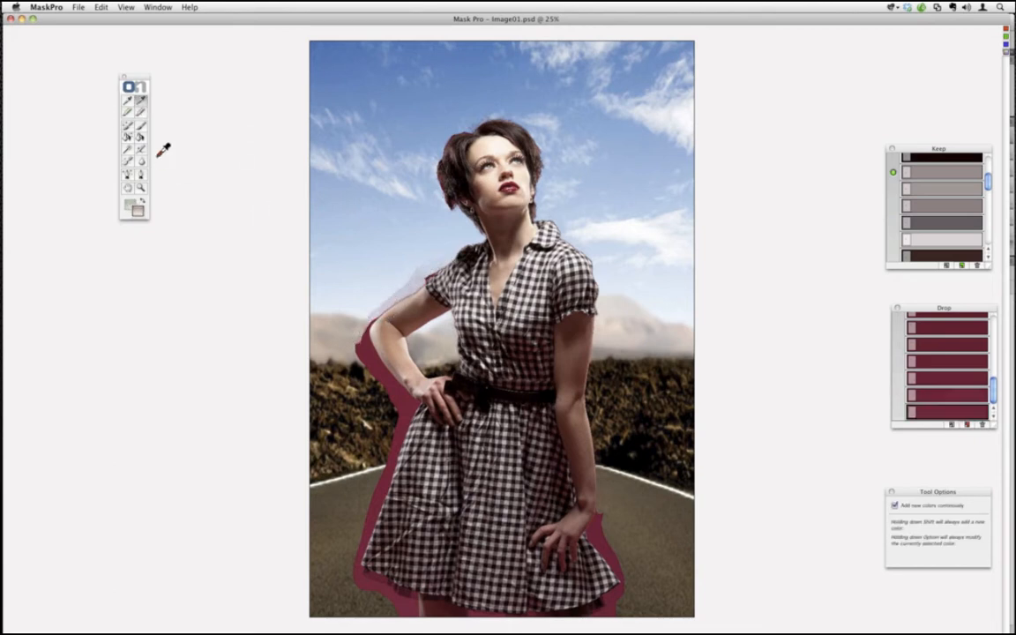
click(128, 126)
mouse_move(423, 270)
mouse_down()
mouse_move(366, 315)
mouse_move(419, 273)
mouse_up()
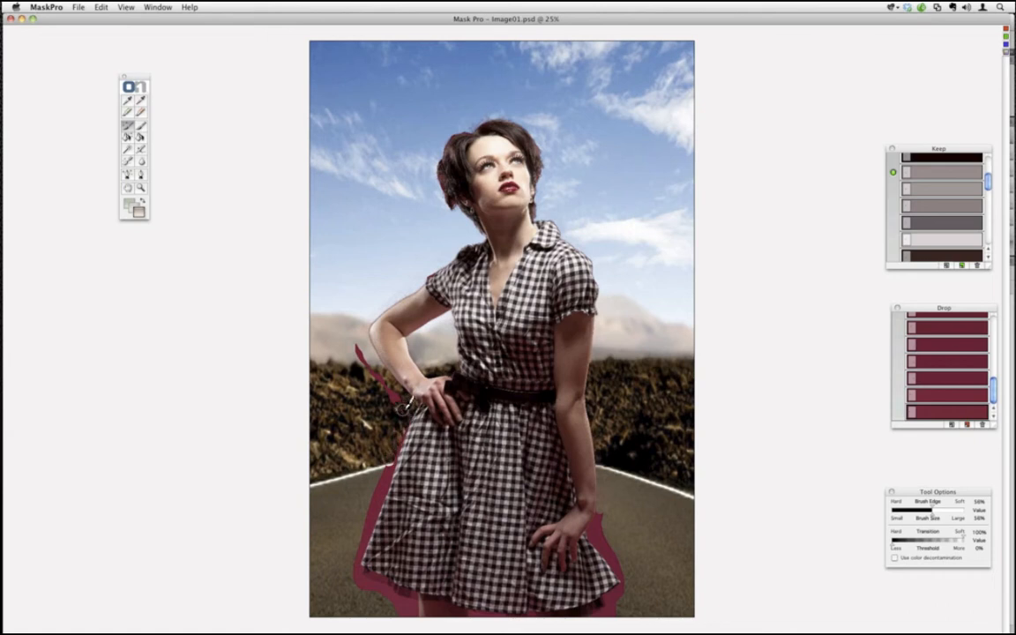
click(140, 127)
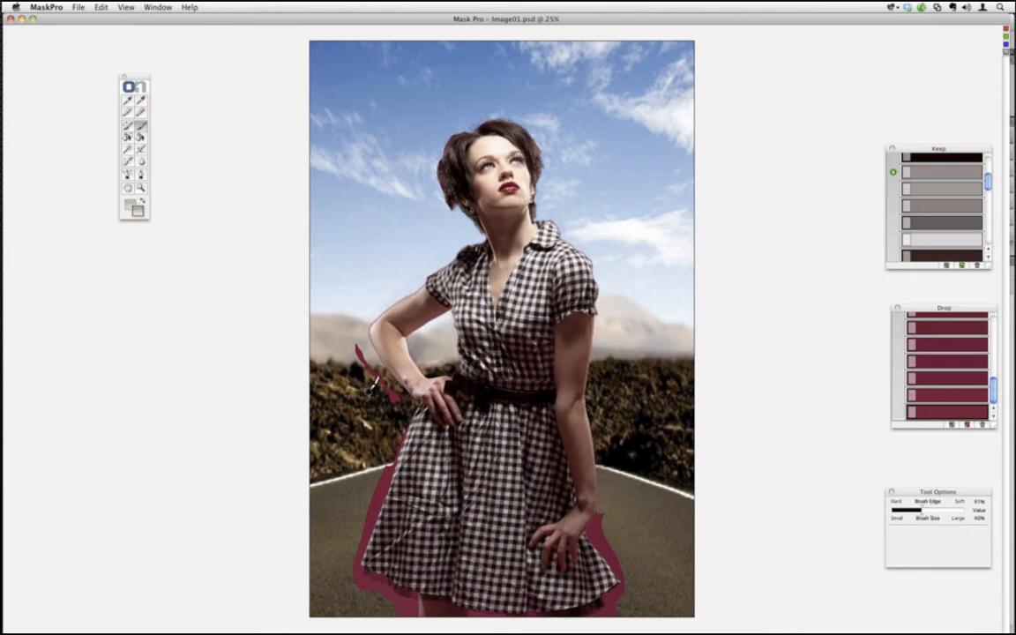
drag(393, 399, 357, 351)
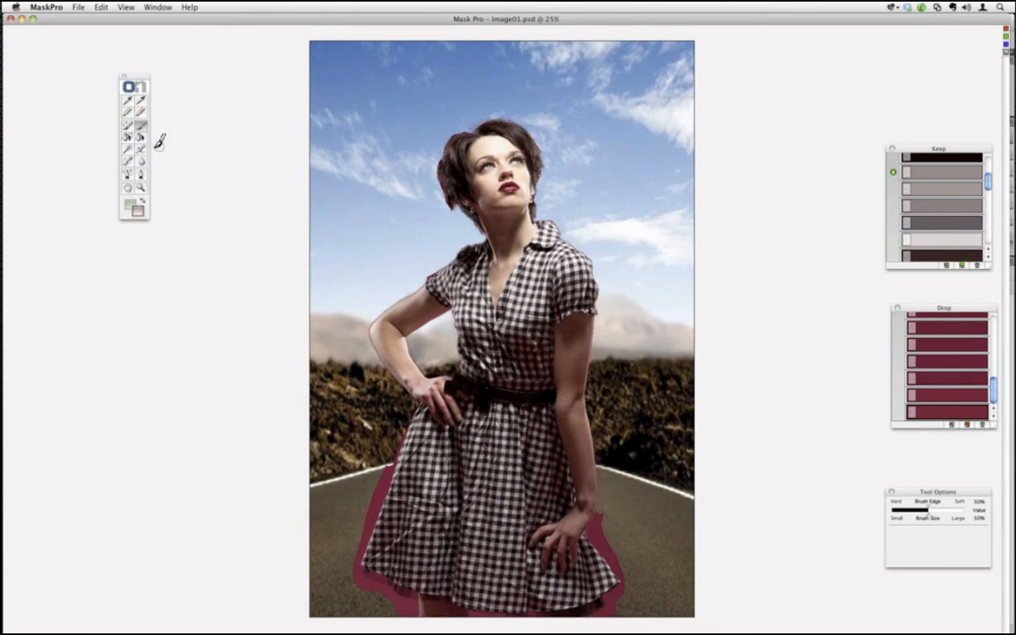
Save and apply the mask to return to the layered image in Photoshop.
click(127, 161)
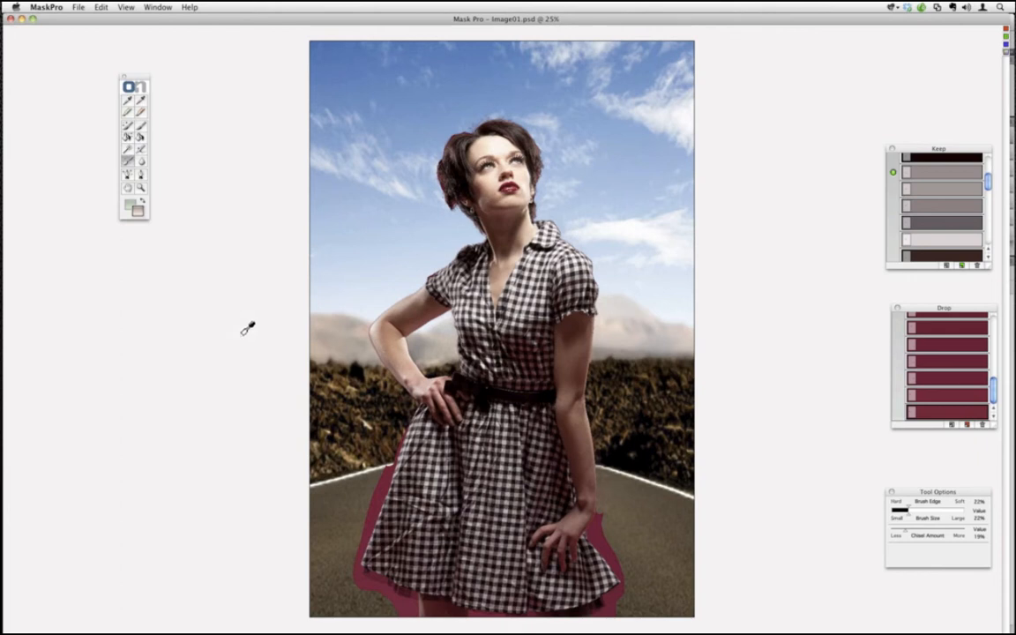
click(80, 7)
click(83, 30)
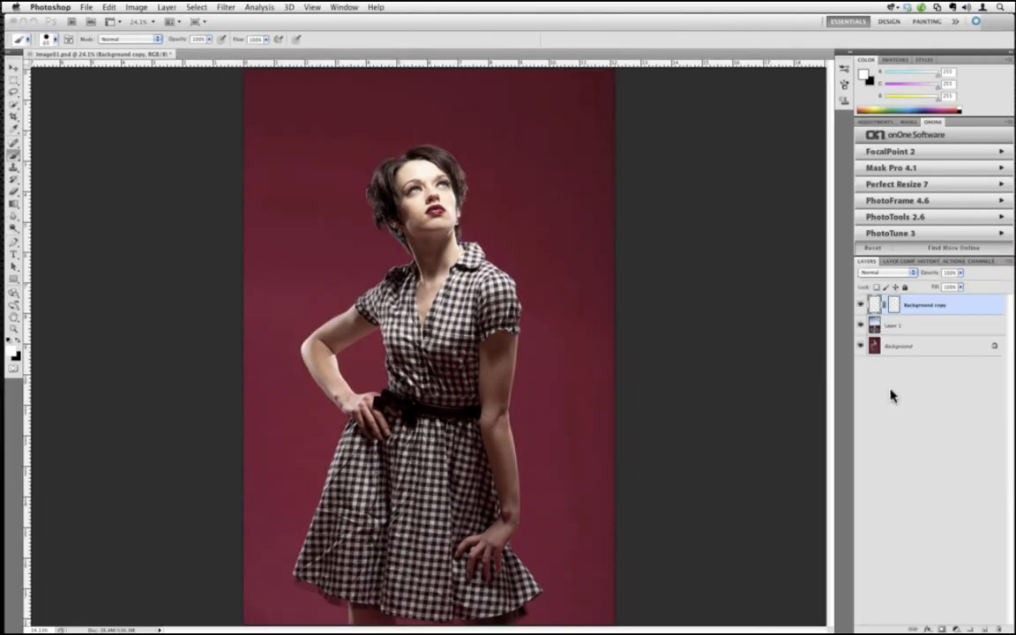
Disable the Background copy layer's mask to view the original backdrop, and re-enable it.
right_click(899, 307)
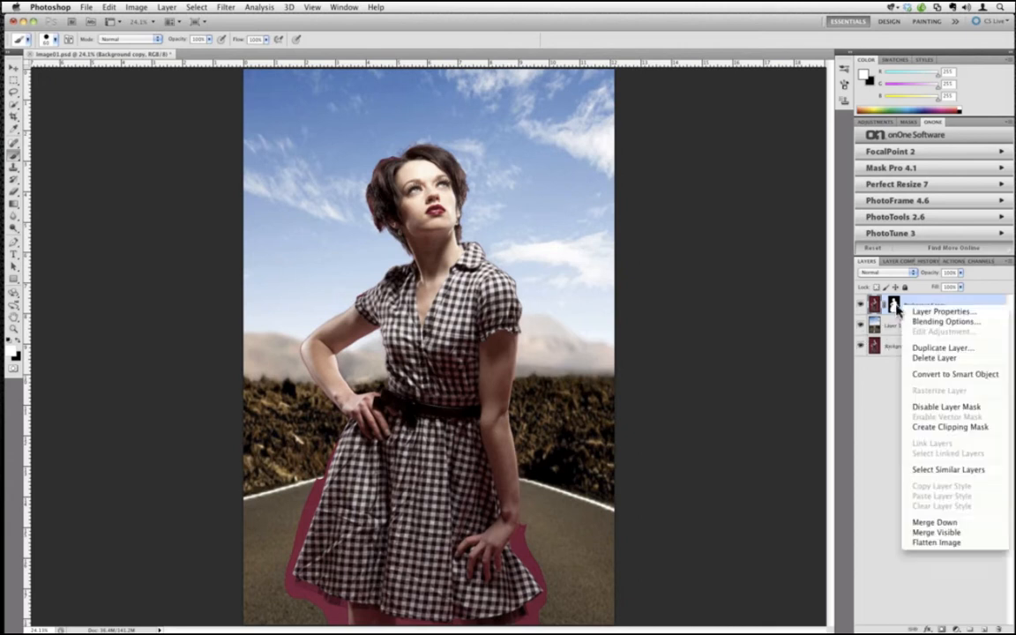
click(897, 309)
click(896, 308)
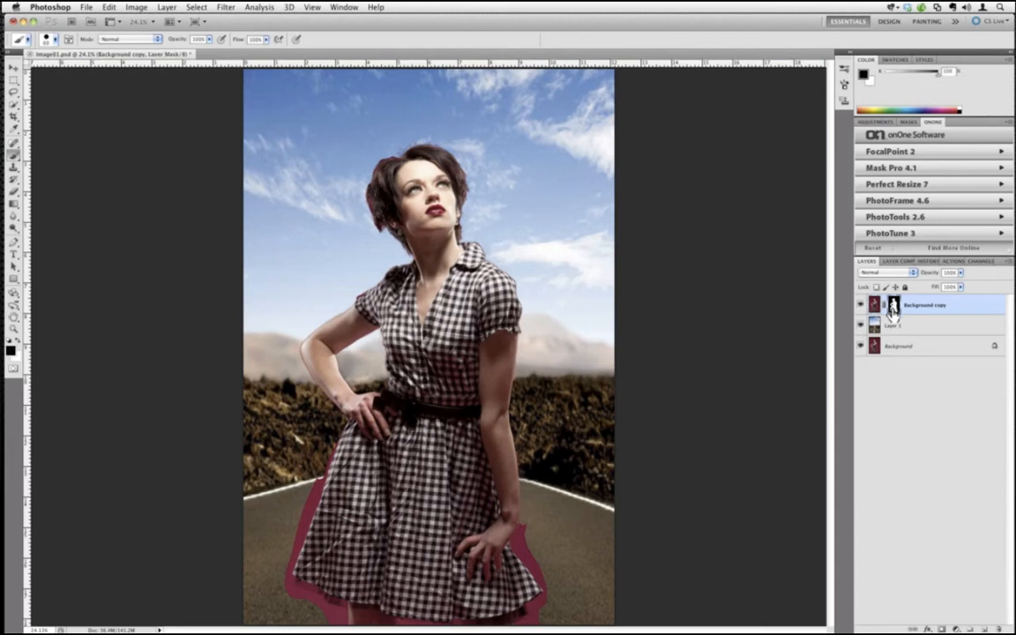
right_click(896, 309)
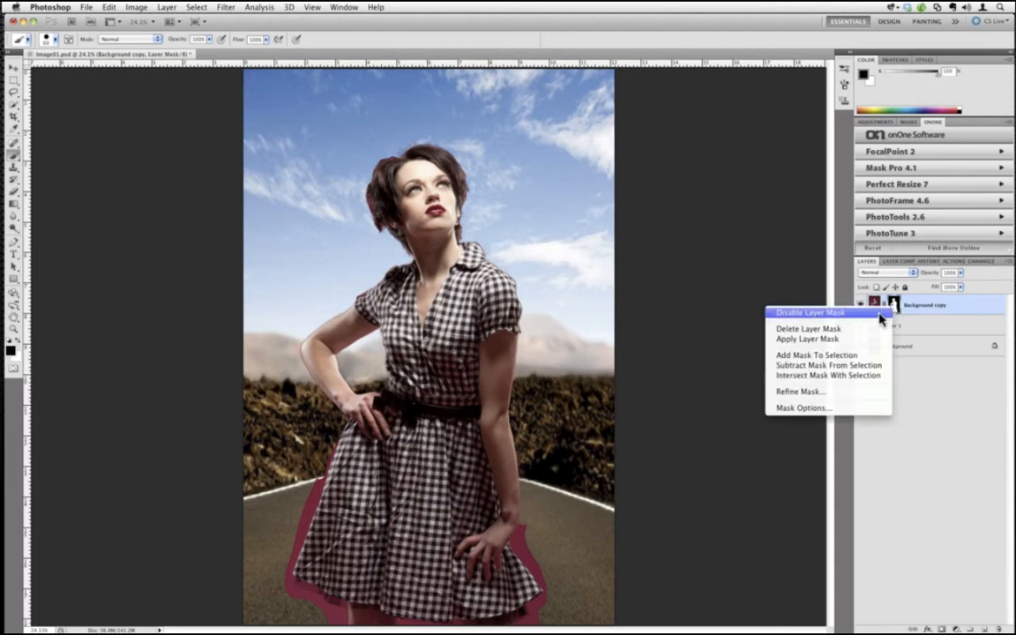
click(873, 313)
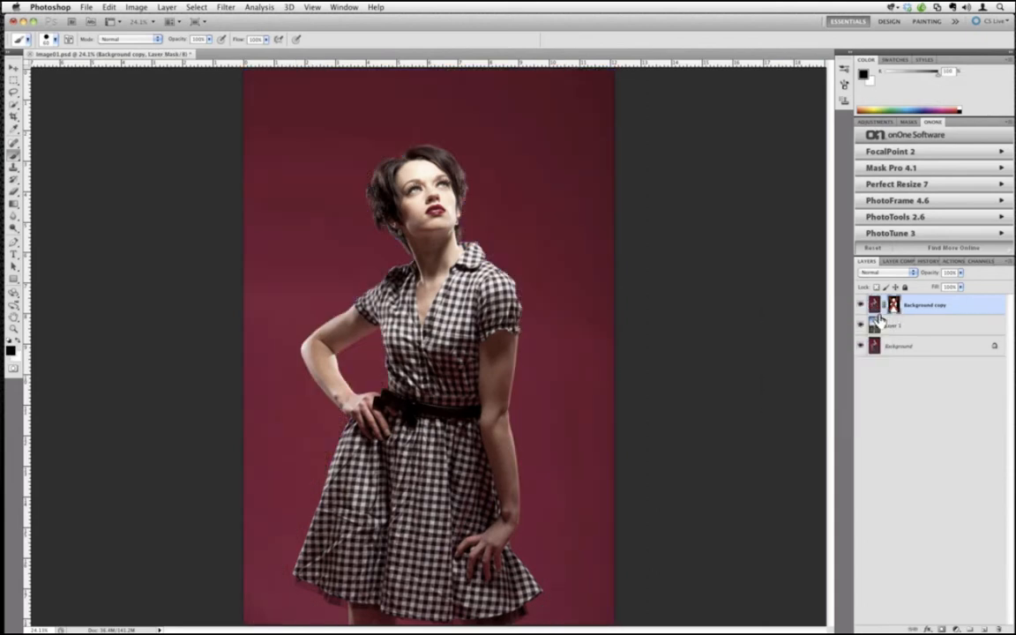
right_click(889, 309)
click(887, 315)
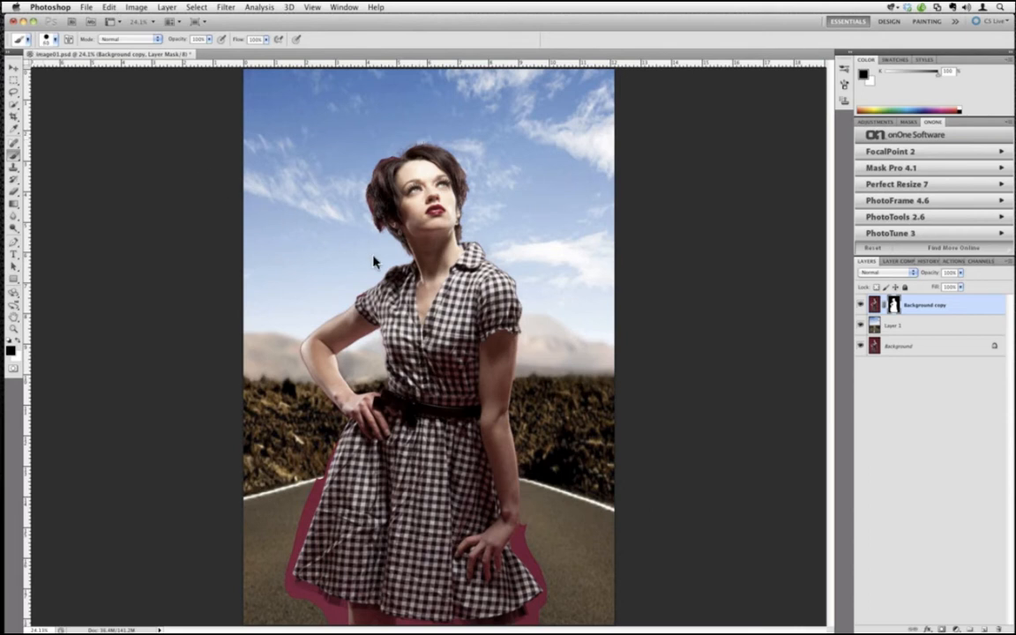
Close Image01.psd, open Image02.psd from the Mask Pro Portraits folder, and switch to Photoshop.
key(super+w)
click(456, 217)
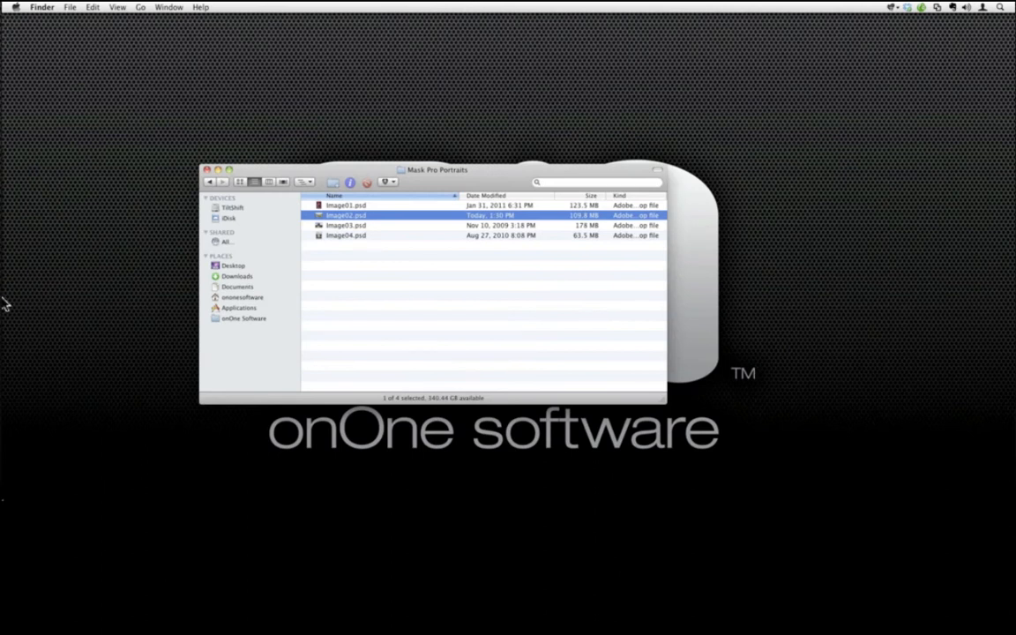
mouse_move(5, 357)
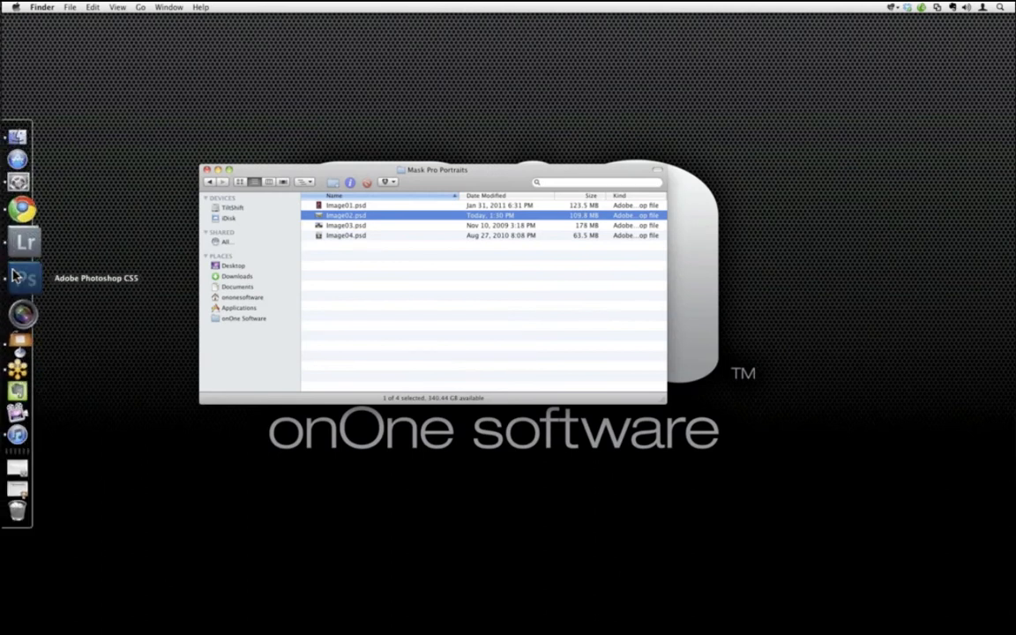
click(16, 276)
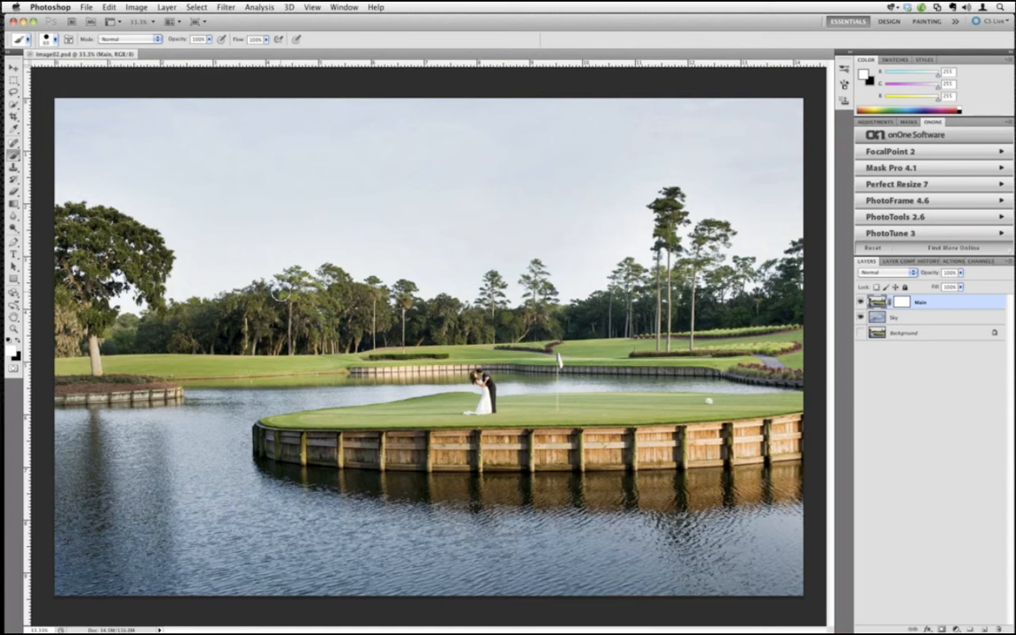
Examine the layer setup by toggling the Main layer's visibility over the Sky layer and selecting the Main layer's mask.
click(862, 304)
click(861, 318)
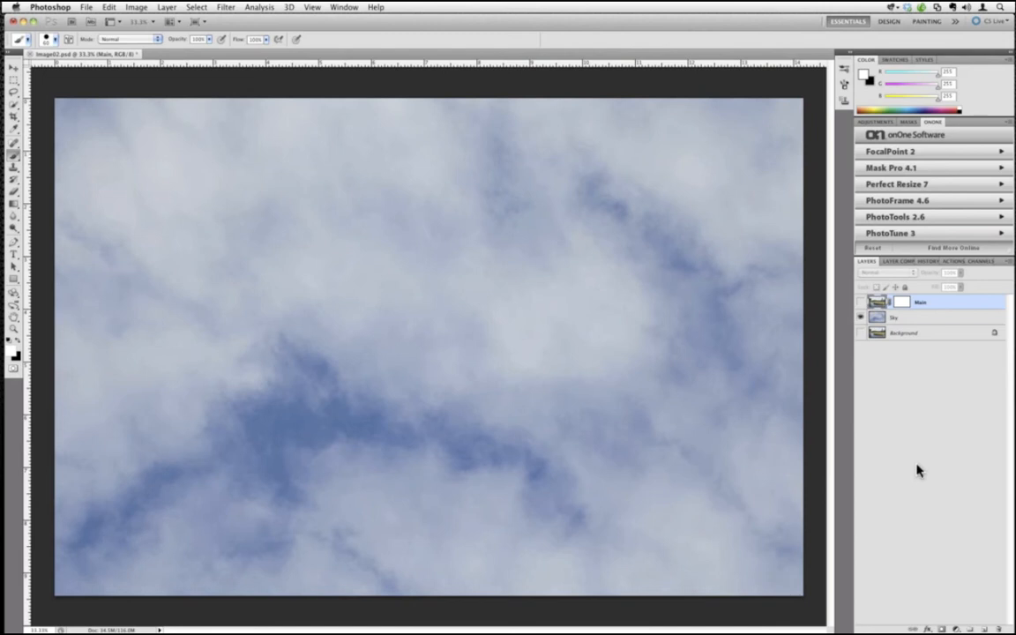
click(861, 302)
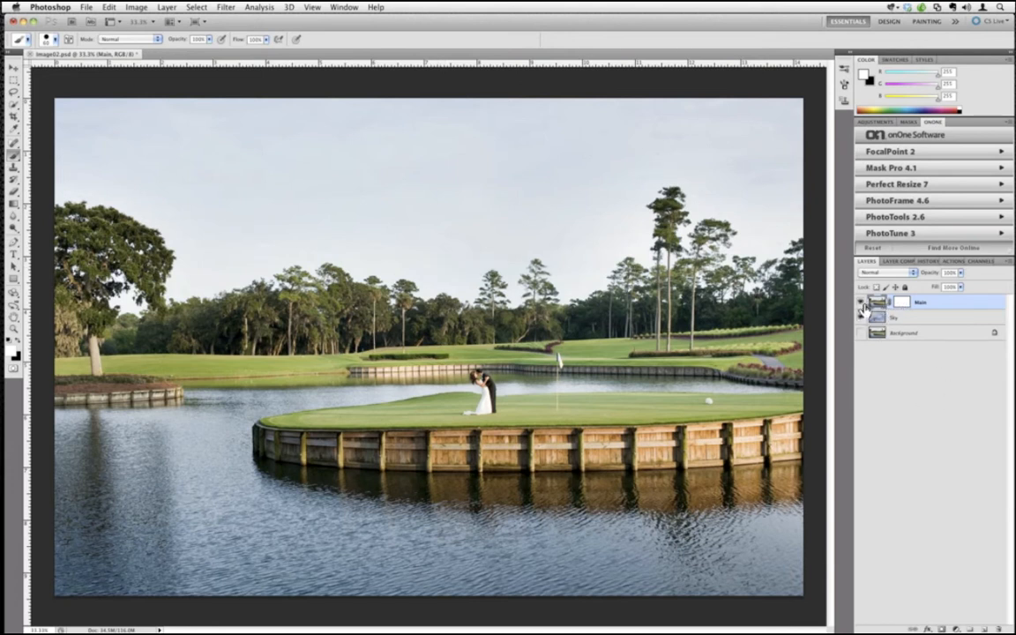
click(861, 302)
click(861, 302)
click(902, 303)
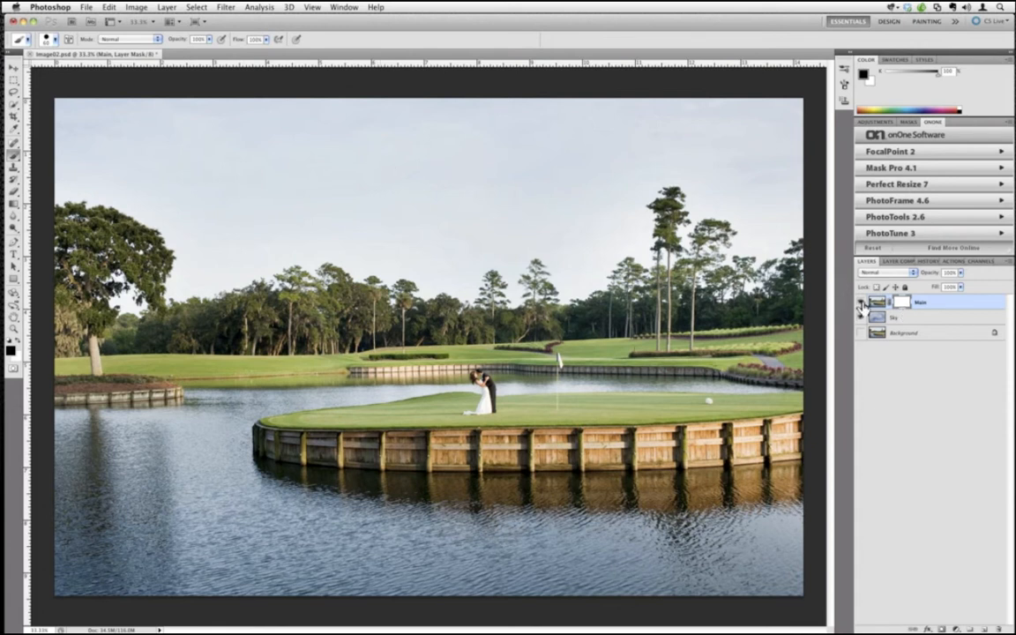
click(861, 302)
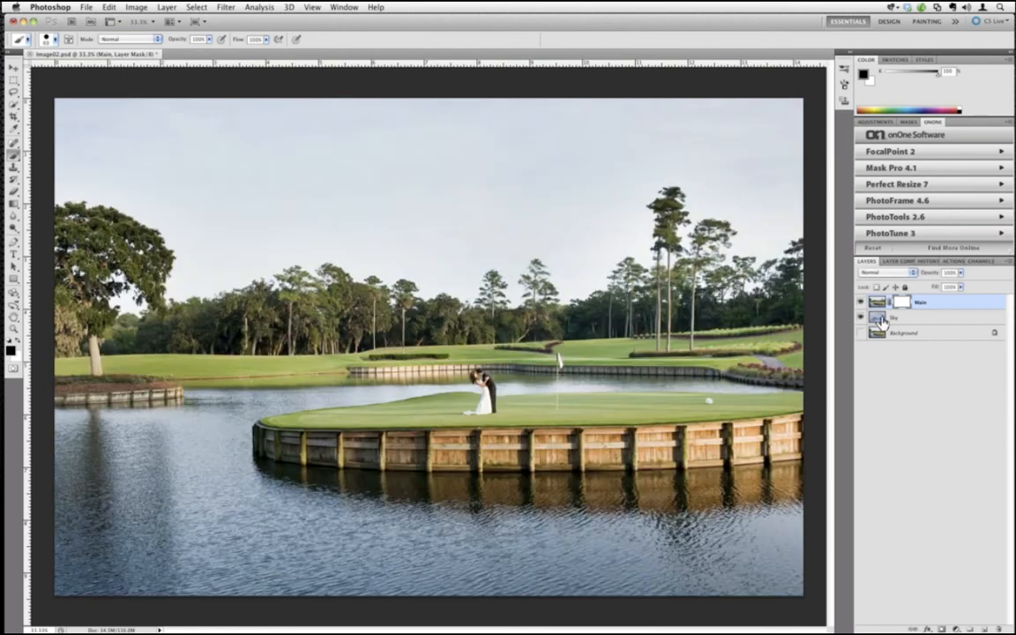
click(860, 302)
Fade the Main layer to 20% opacity and compress the Sky layer to 46.14% height from its bottom edge with Free Transform.
click(877, 303)
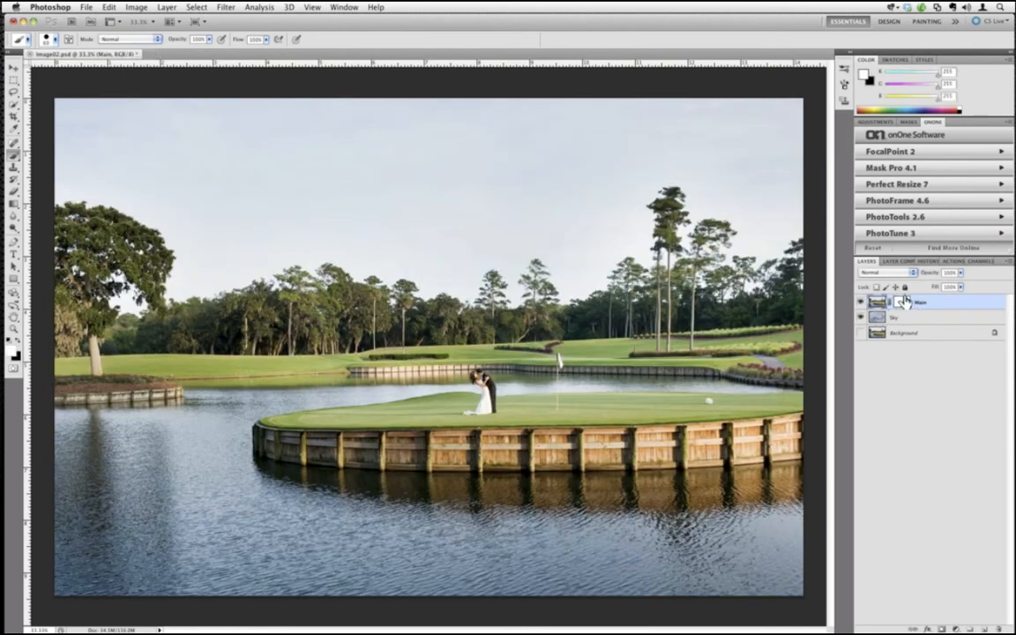
click(961, 273)
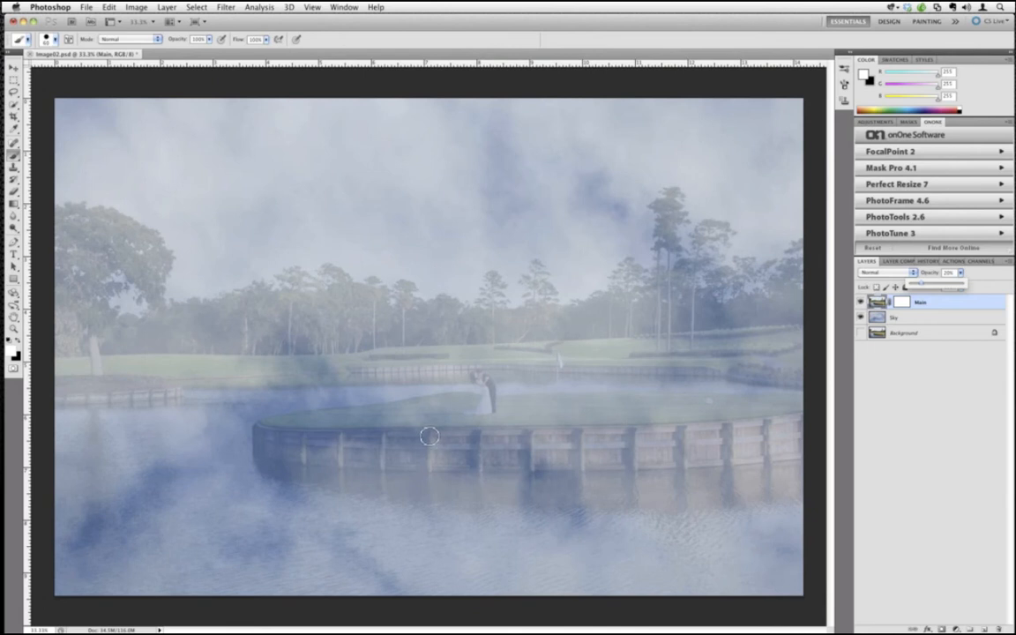
click(901, 319)
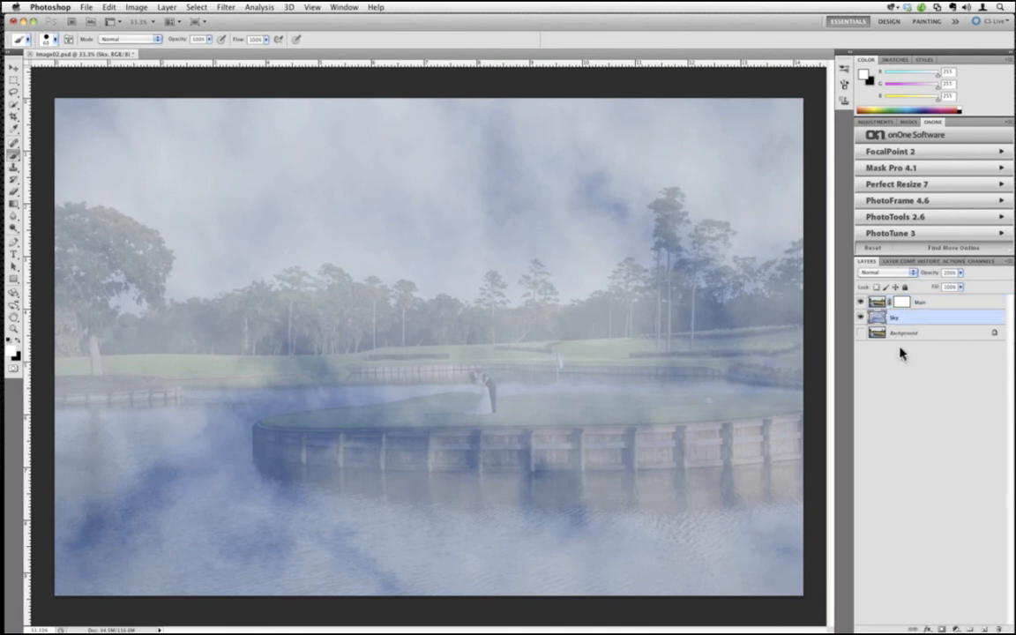
click(108, 7)
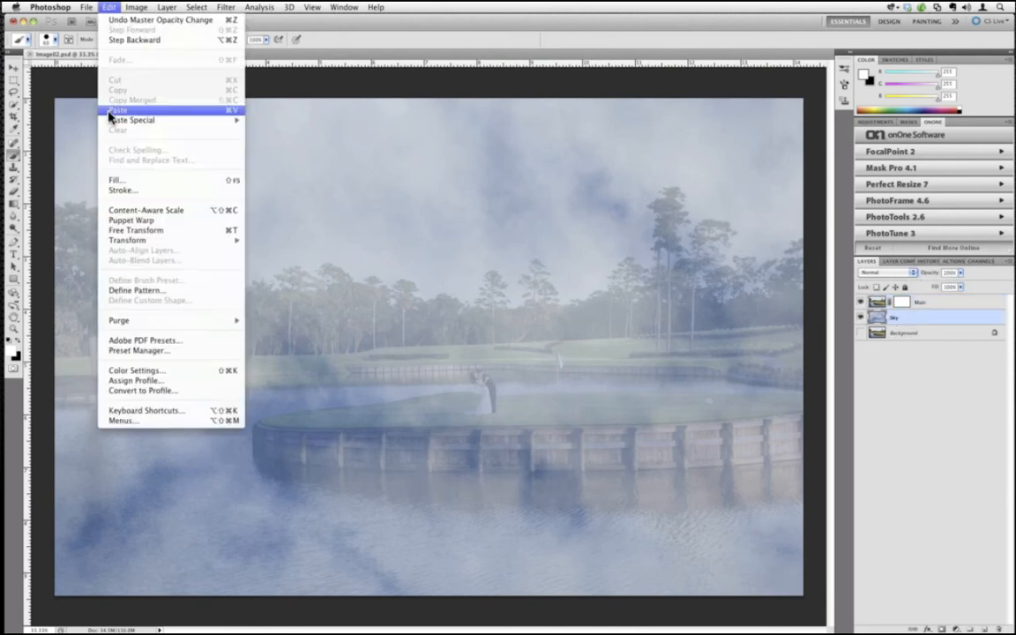
click(136, 232)
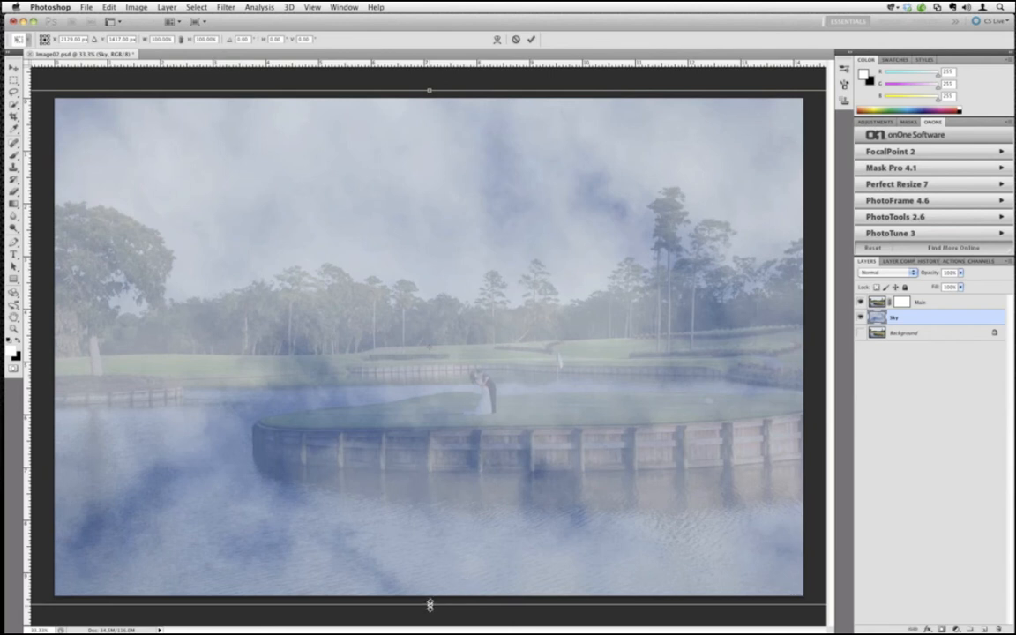
drag(430, 580, 423, 428)
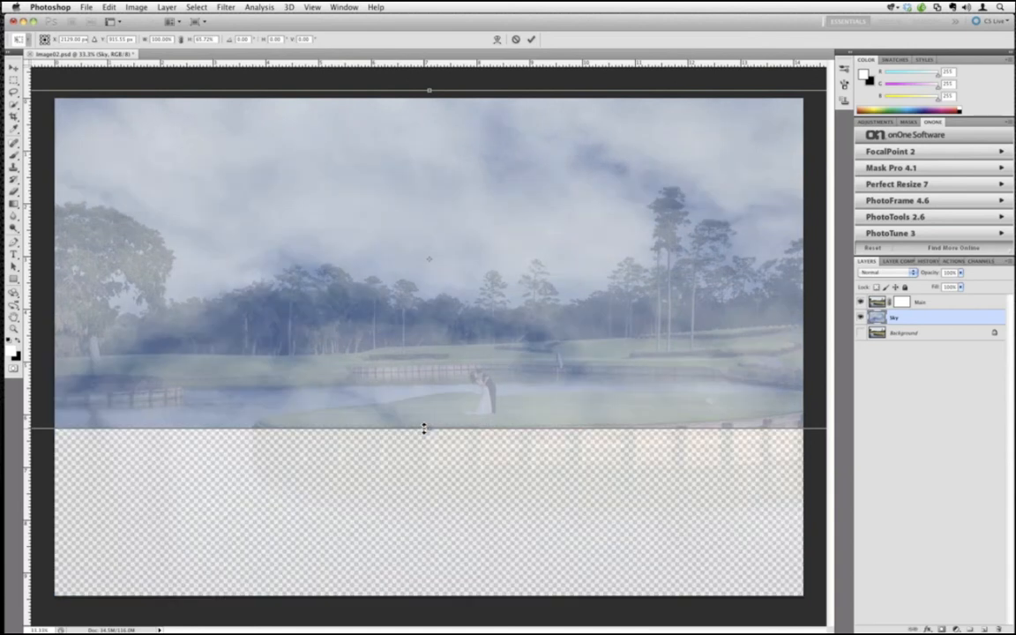
drag(423, 429, 426, 327)
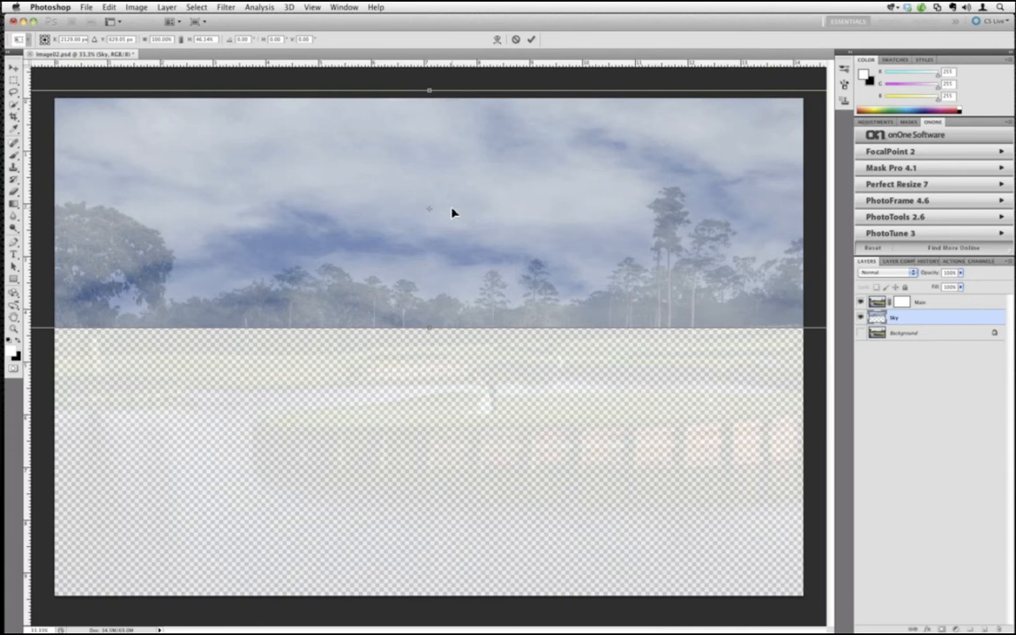
click(532, 42)
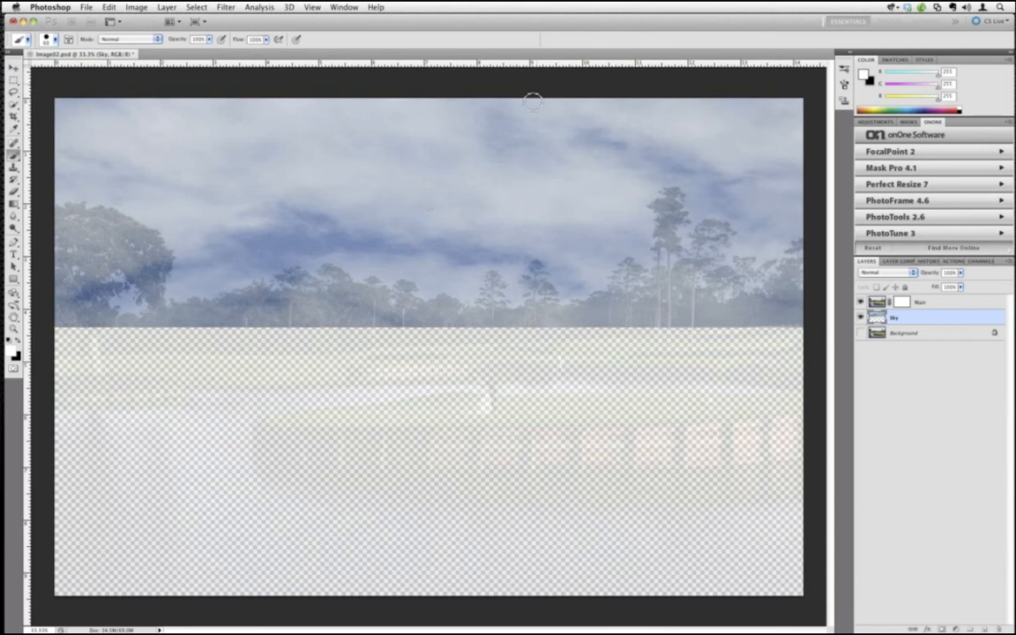
Restore the Main layer to 100% opacity and toggle its visibility to check the clouds on the layer beneath.
click(946, 301)
click(960, 287)
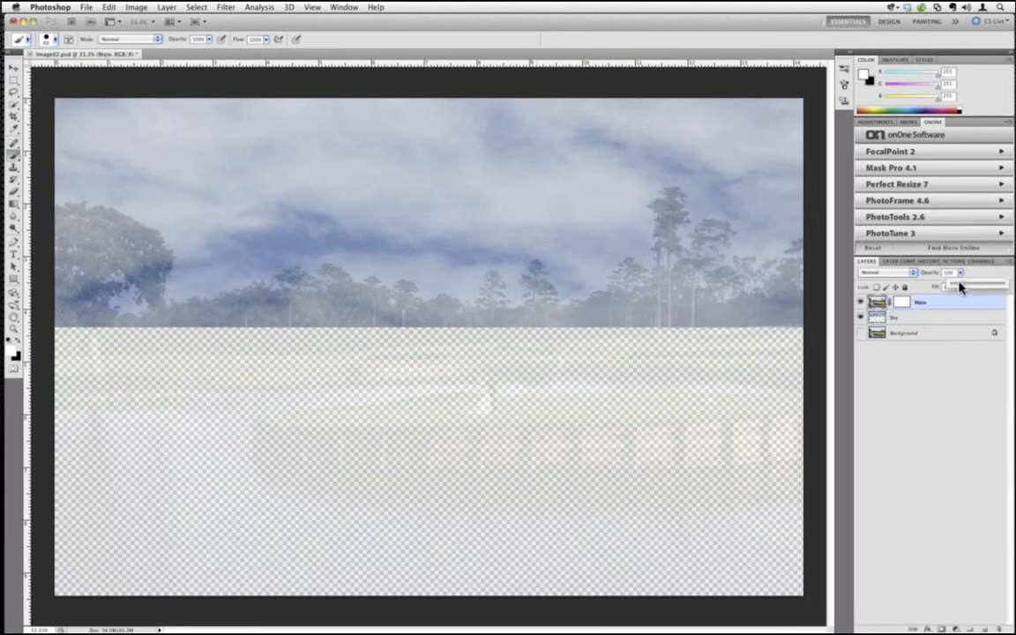
drag(961, 287, 1013, 295)
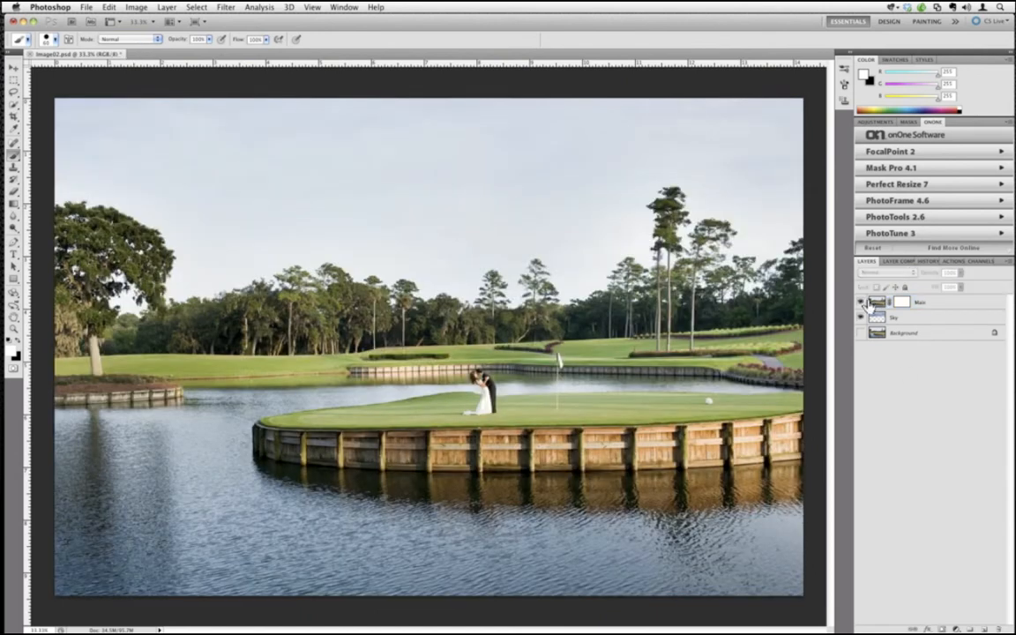
click(862, 303)
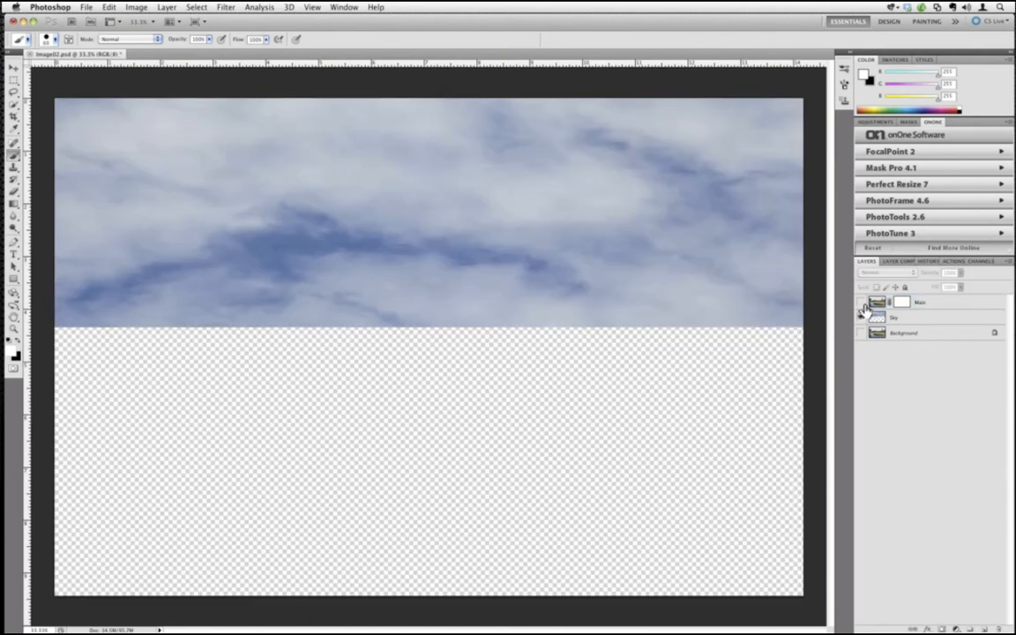
click(862, 302)
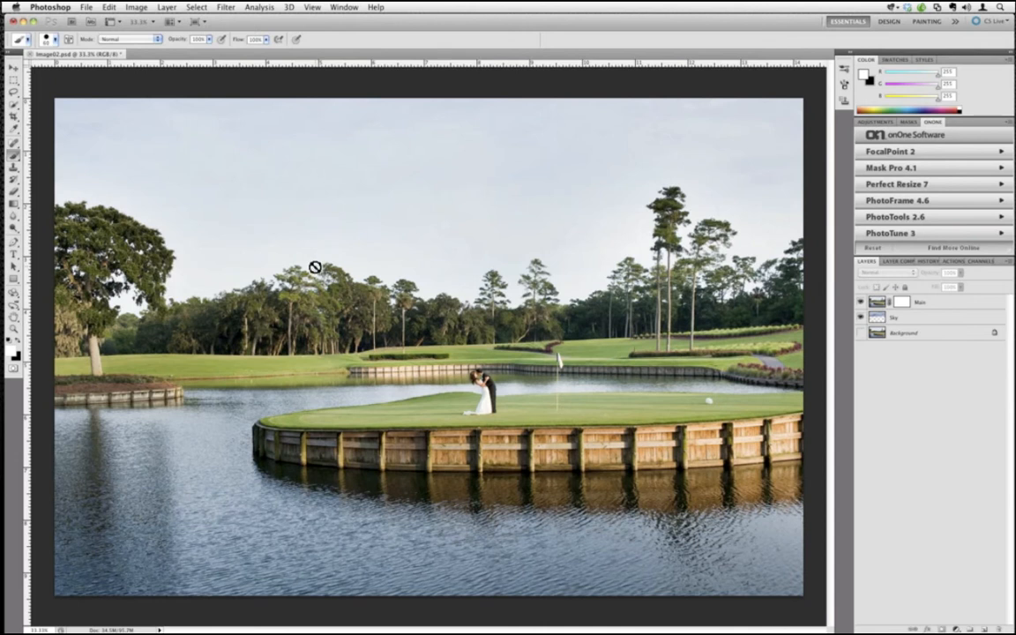
Undo the accidental move of the Main layer's mask to the Sky layer, and open the Main layer's mask in Mask Pro 4.1.
drag(902, 302, 900, 331)
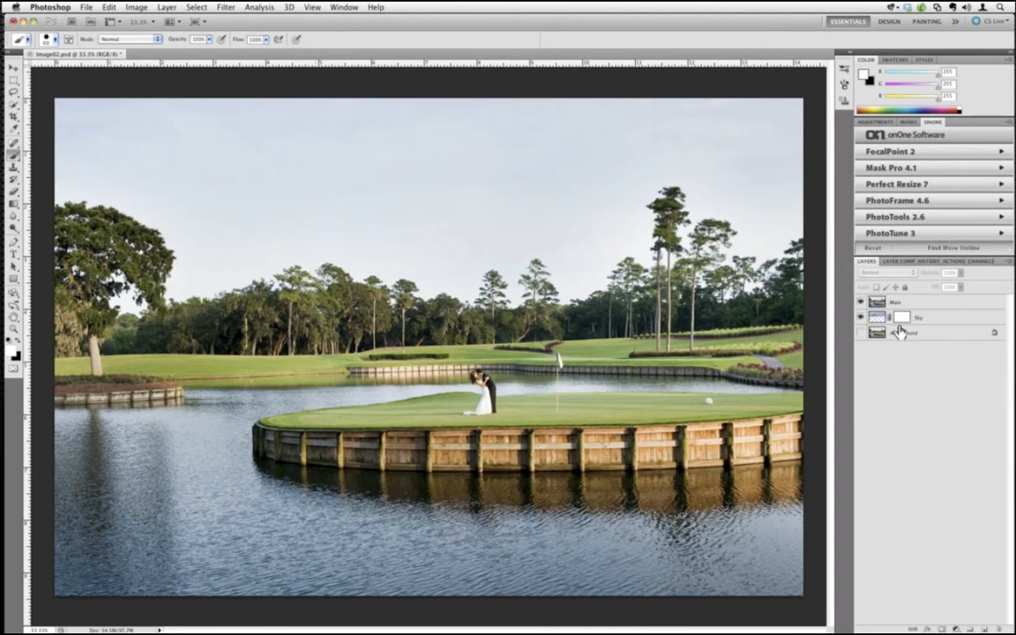
key(super+z)
click(901, 302)
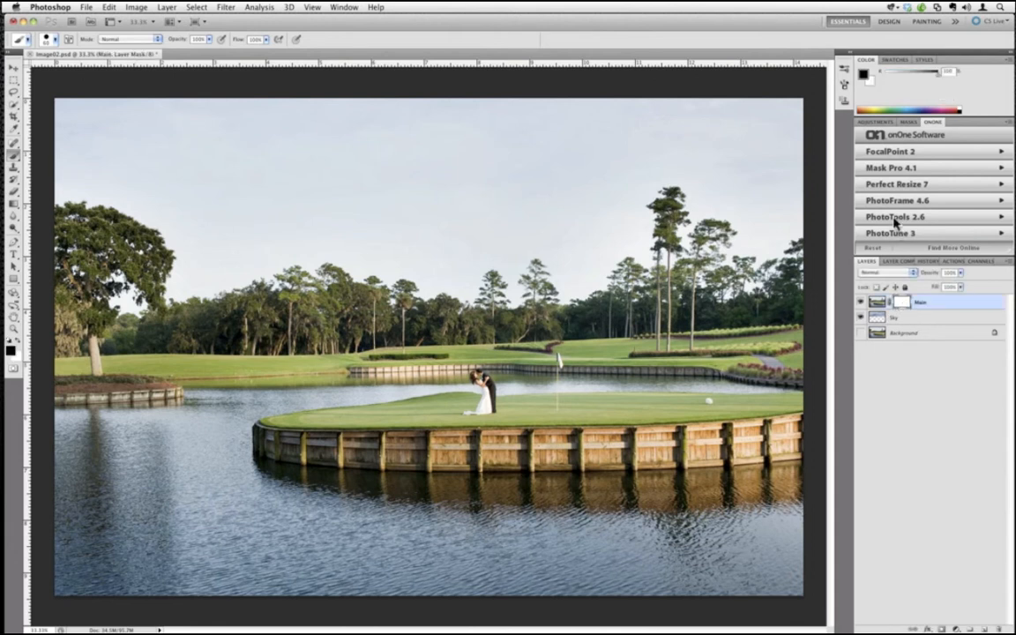
click(890, 168)
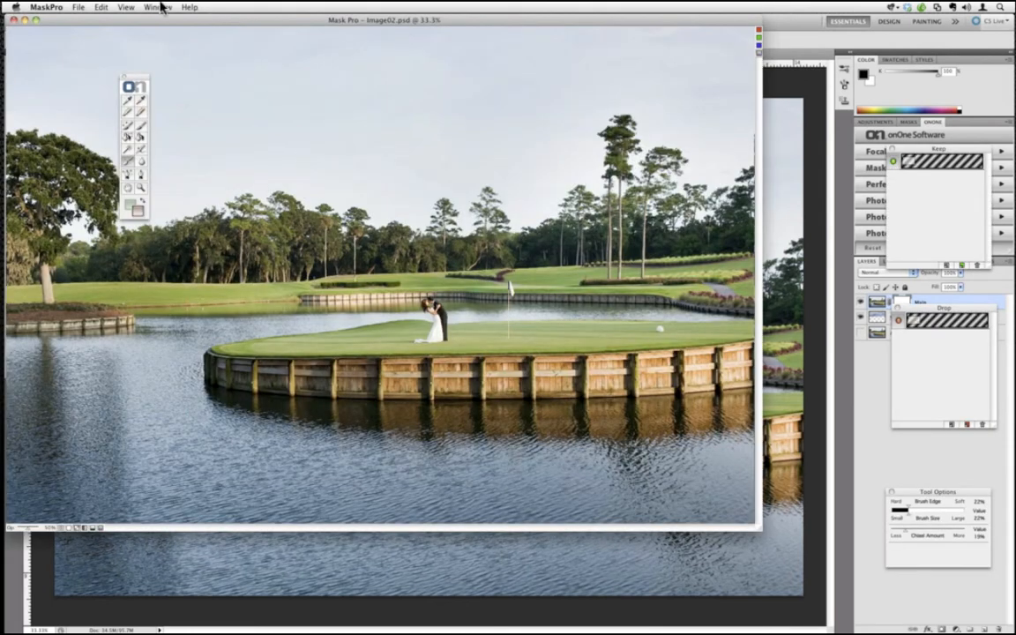
Enlarge the Mask Pro window to fill the screen and move the toolbox off the photo.
click(158, 7)
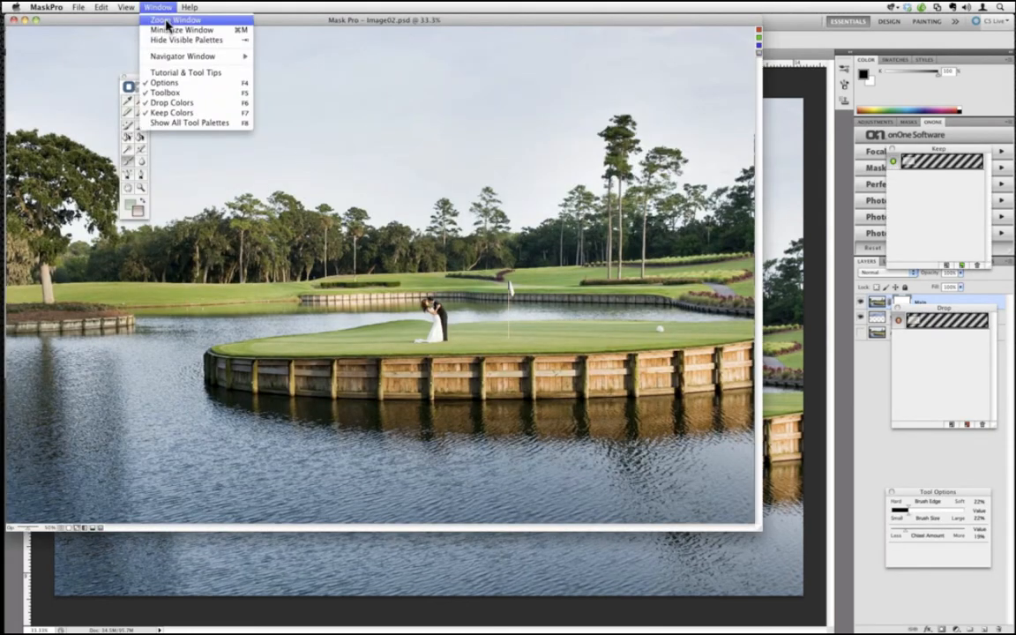
click(166, 20)
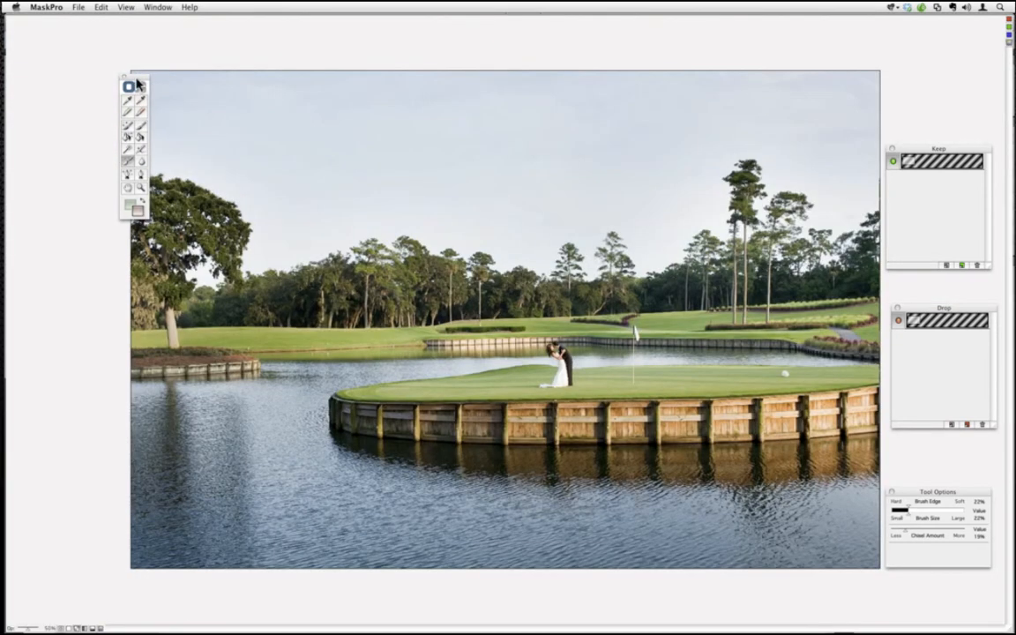
drag(133, 76, 95, 75)
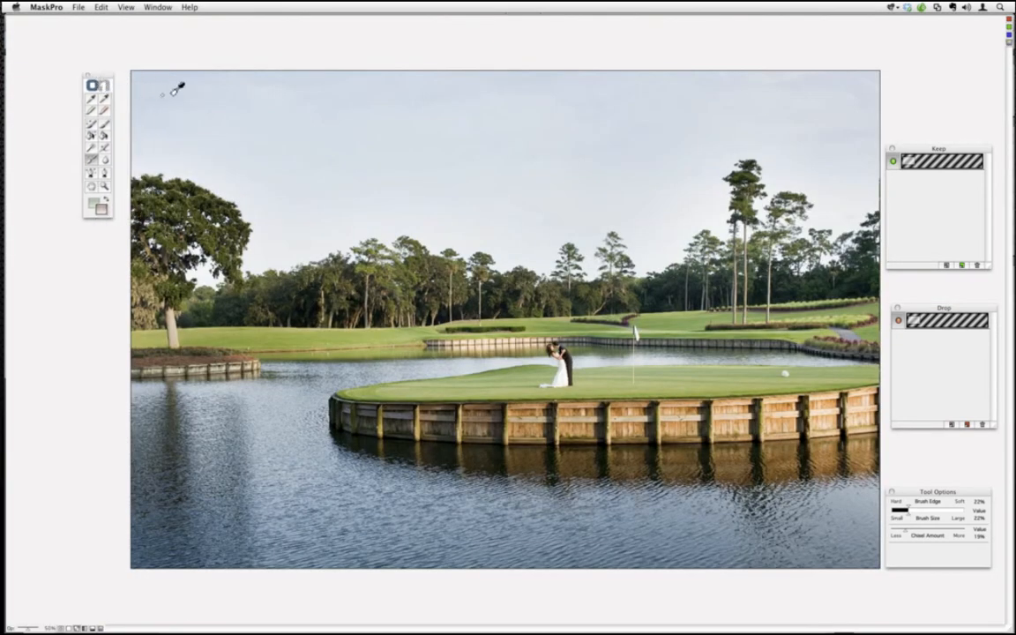
Sample a range of dark and light green Keep colors from the large oak tree's foliage with the Keep Eyedropper.
click(92, 103)
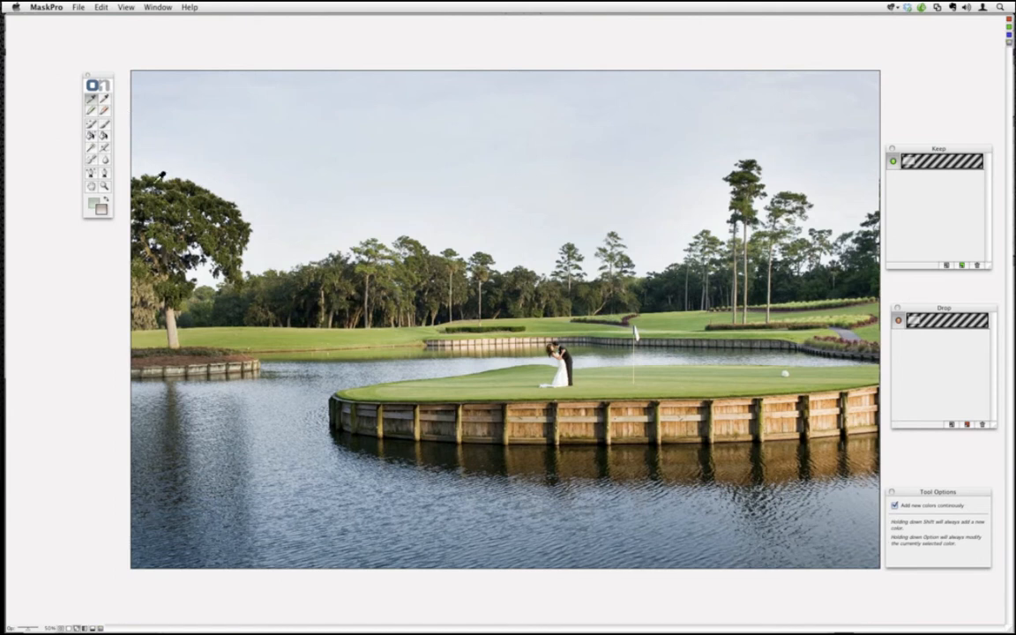
click(158, 182)
click(193, 187)
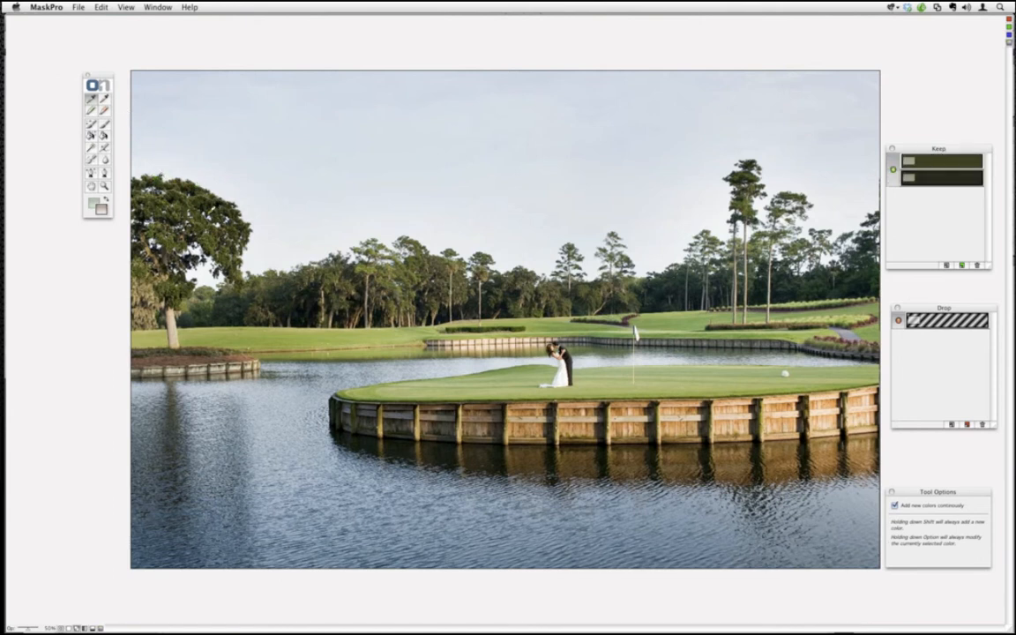
click(231, 201)
click(166, 216)
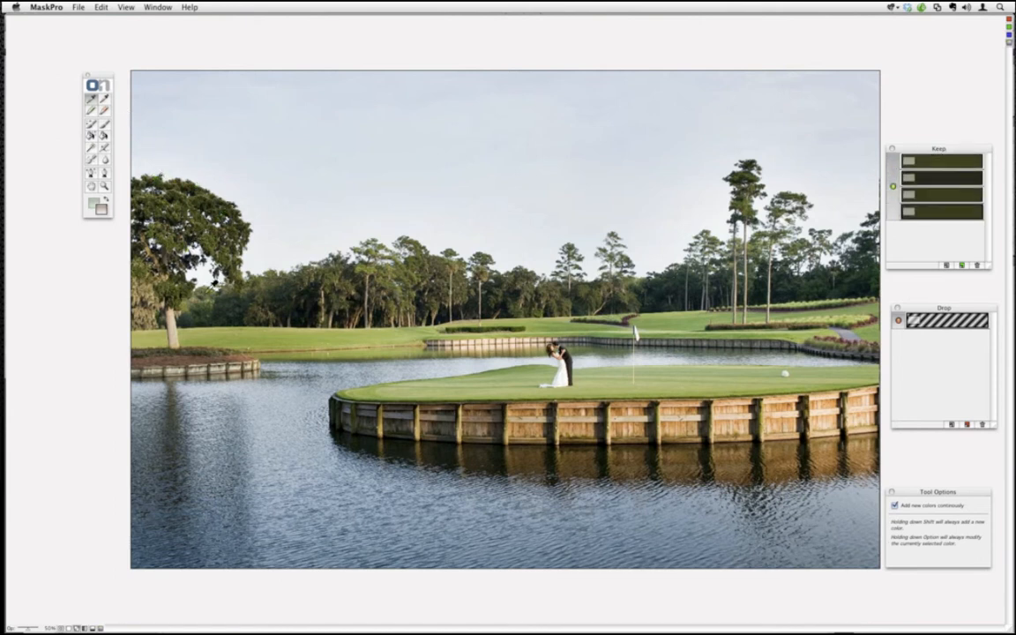
click(196, 257)
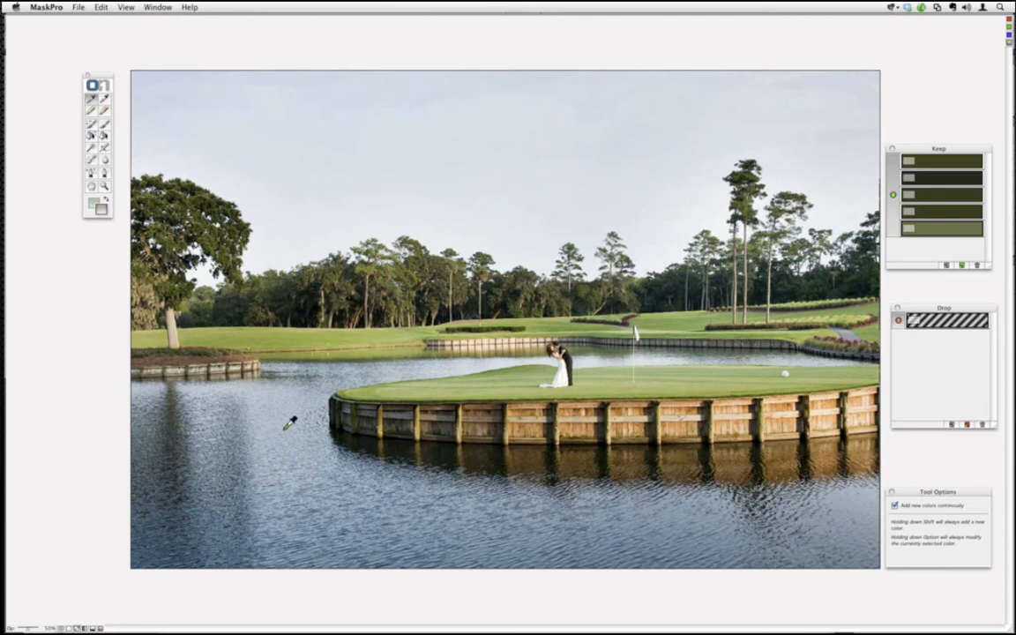
Add more Keep colors from the tall pines, their trunks and the trees at the photo's far edge.
click(752, 164)
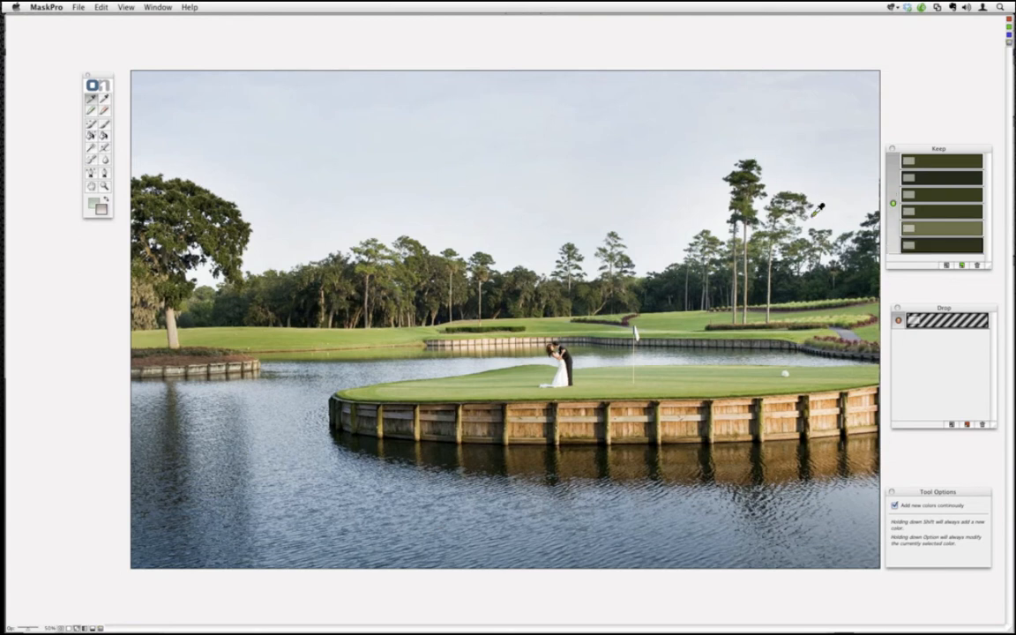
click(798, 196)
click(866, 243)
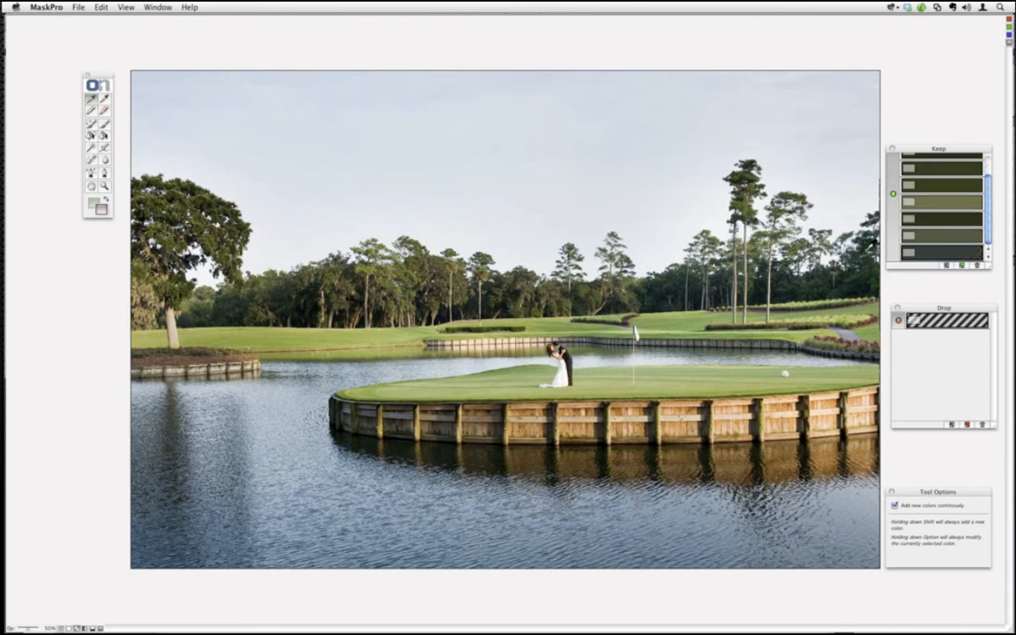
click(753, 224)
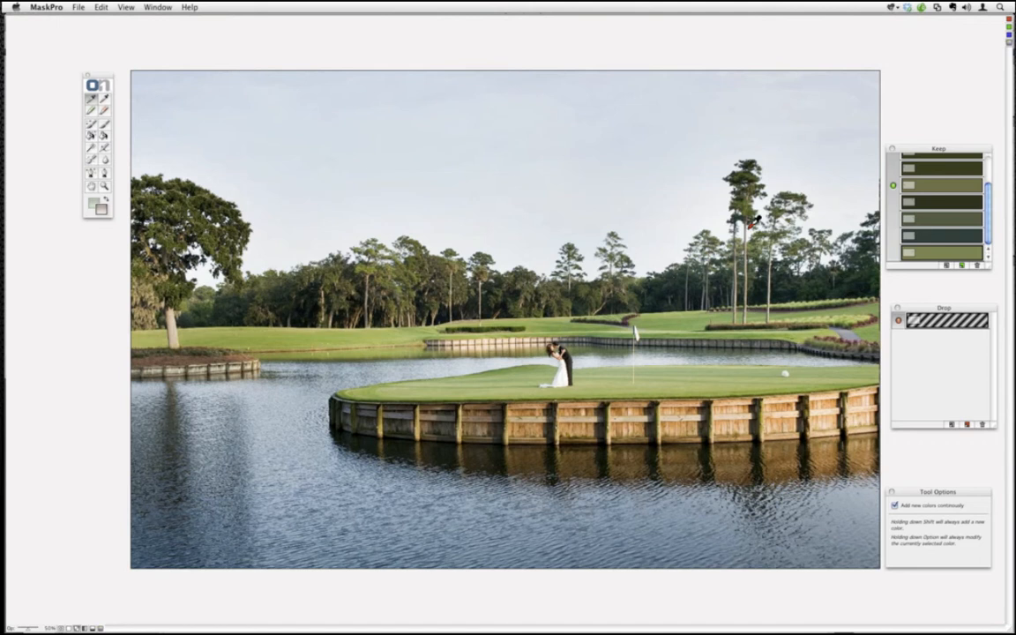
click(753, 224)
scroll(746, 212, up, 2)
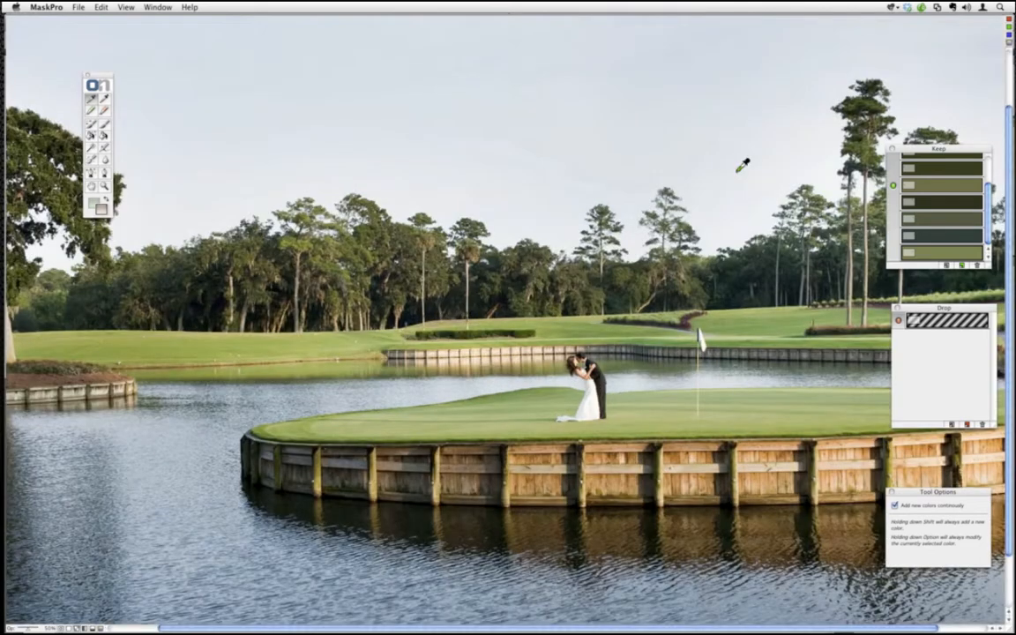
click(727, 213)
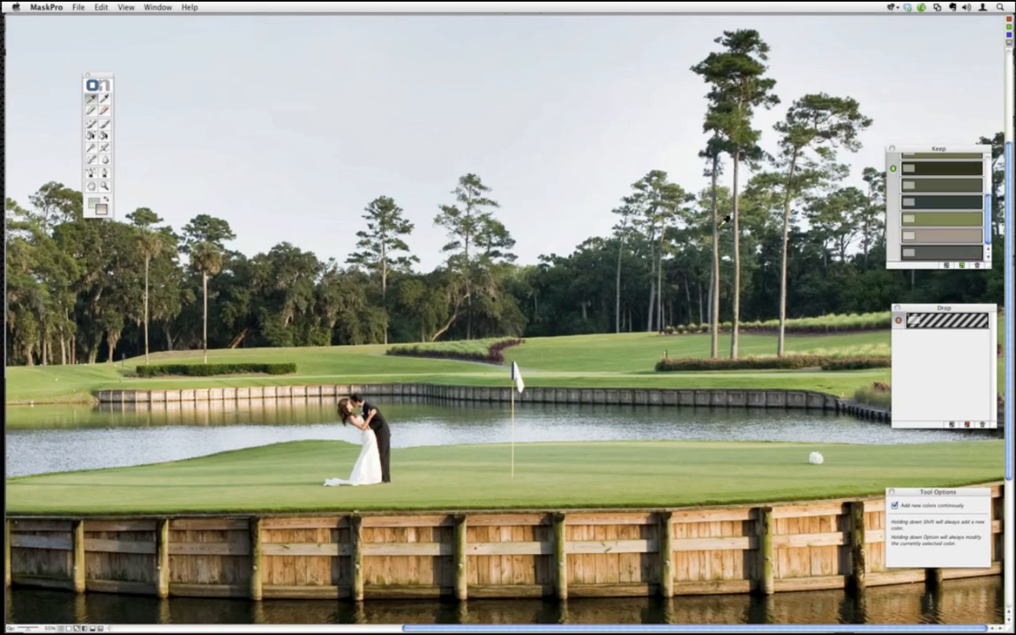
Sample Drop colors from the pale sky along the whole tree line, from beside the oak across to the tall pines.
key(super+minus)
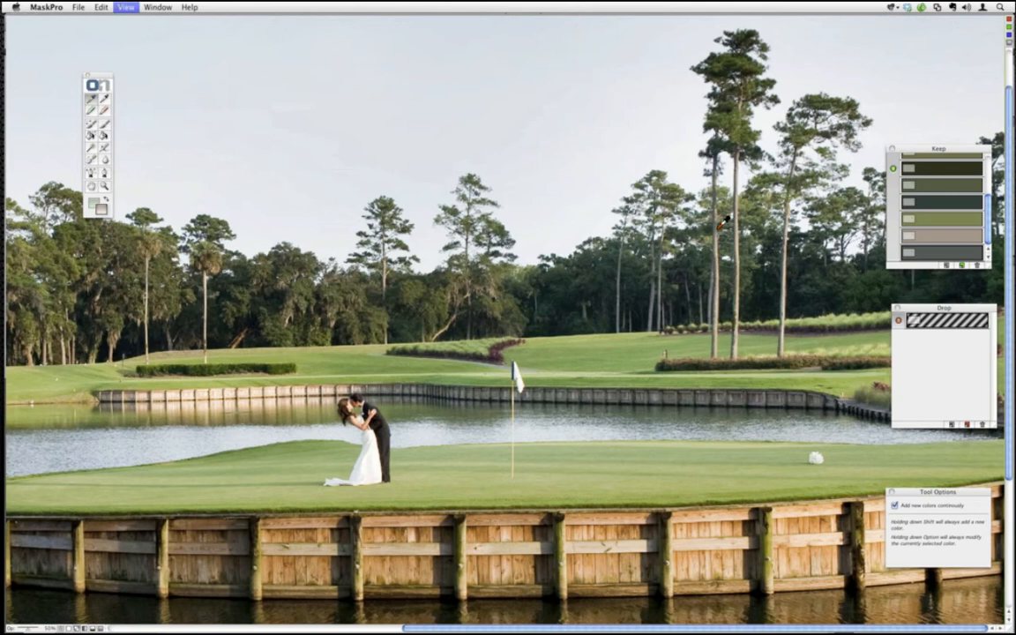
key(super+minus)
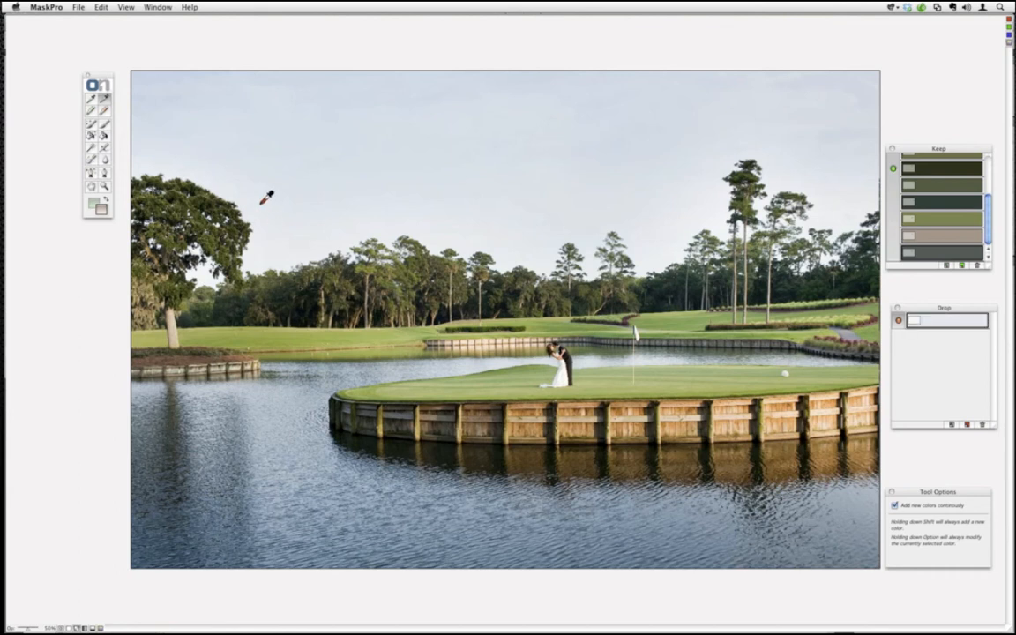
click(265, 199)
click(281, 250)
click(285, 259)
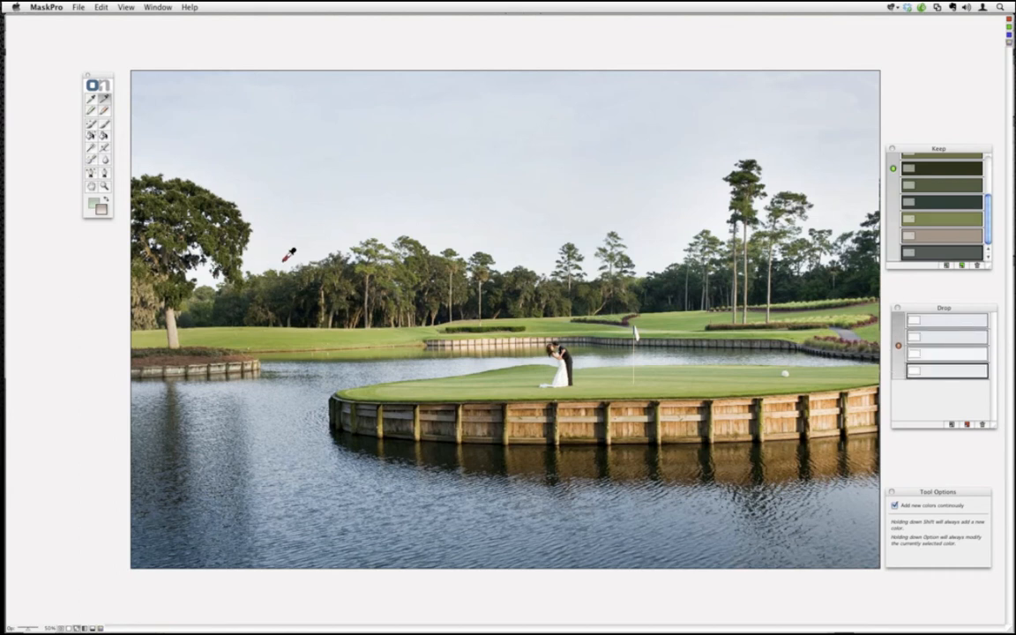
click(439, 238)
click(534, 246)
click(595, 256)
click(587, 238)
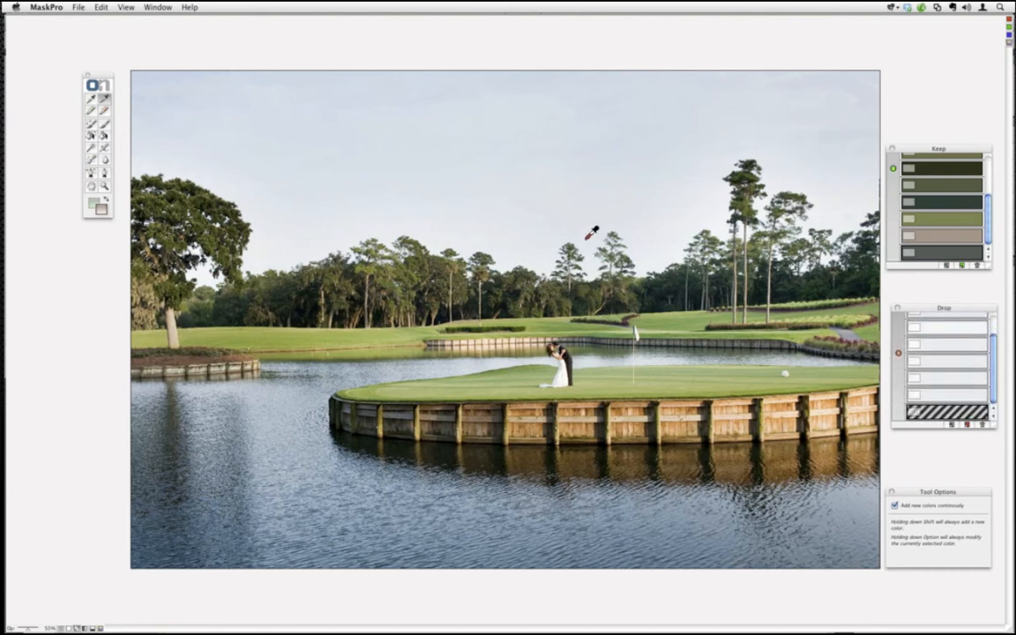
click(651, 255)
click(718, 219)
click(847, 210)
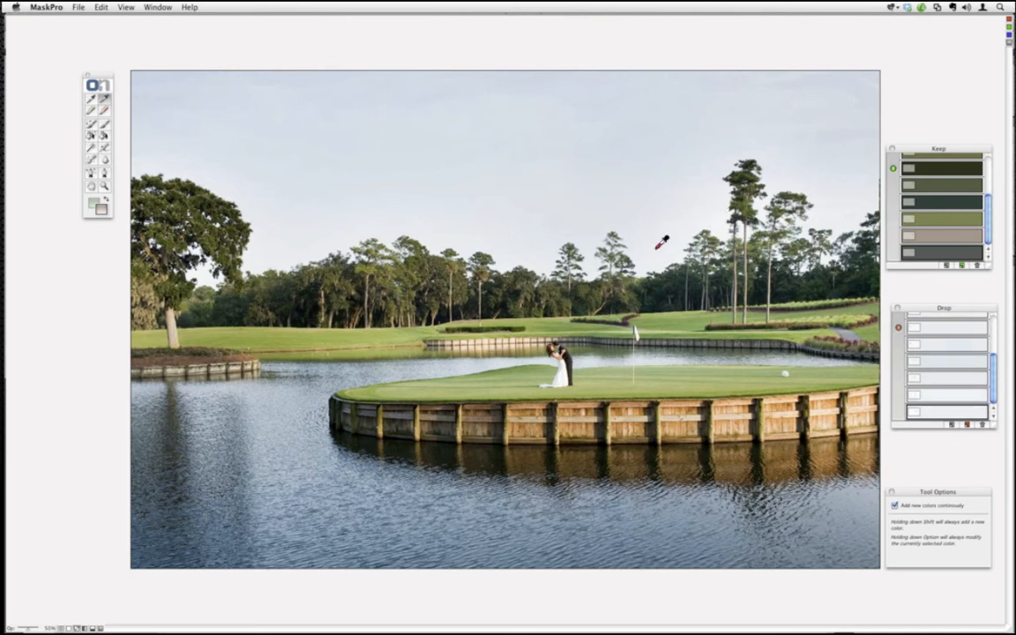
mouse_move(992, 397)
mouse_down()
mouse_move(995, 355)
mouse_move(993, 401)
mouse_up()
Paint a continuous drop border through the sky just above the trees and fill the sky above it, previewed over the Sky layer.
click(103, 124)
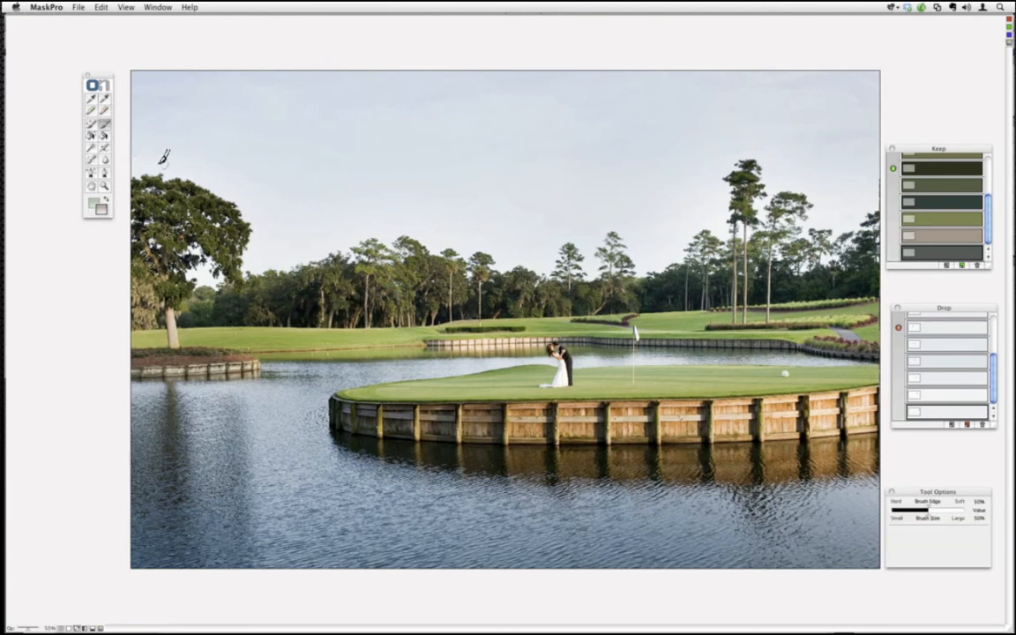
mouse_move(127, 152)
mouse_down()
mouse_move(212, 162)
mouse_move(244, 179)
mouse_move(278, 241)
mouse_move(428, 217)
mouse_move(521, 251)
mouse_move(561, 224)
mouse_move(613, 216)
mouse_move(661, 240)
mouse_move(703, 213)
mouse_move(723, 149)
mouse_move(753, 142)
mouse_move(784, 175)
mouse_move(827, 185)
mouse_move(834, 198)
mouse_move(882, 187)
mouse_up()
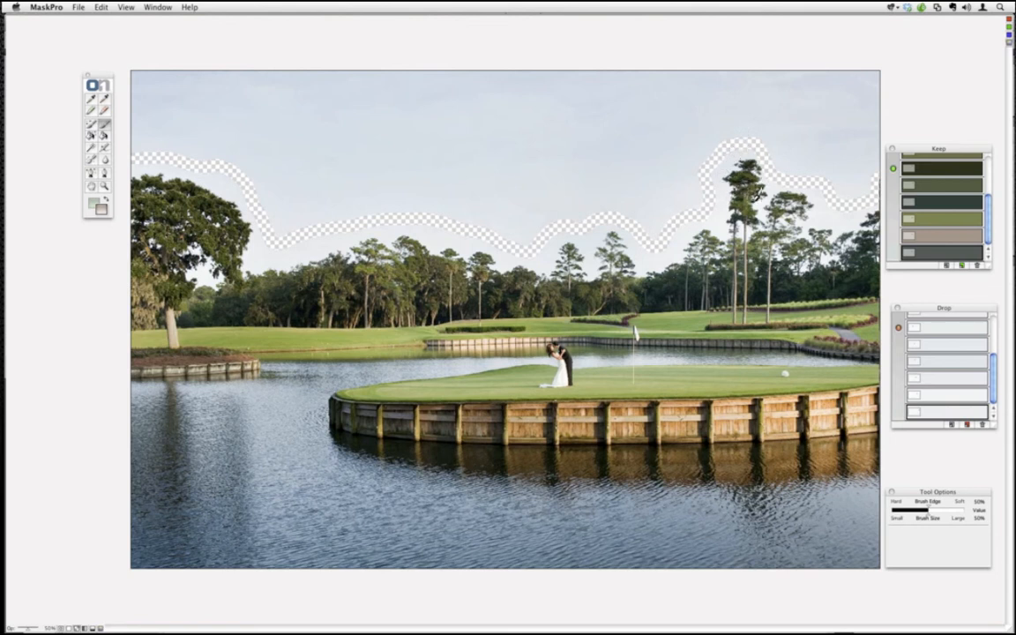
click(104, 137)
click(128, 7)
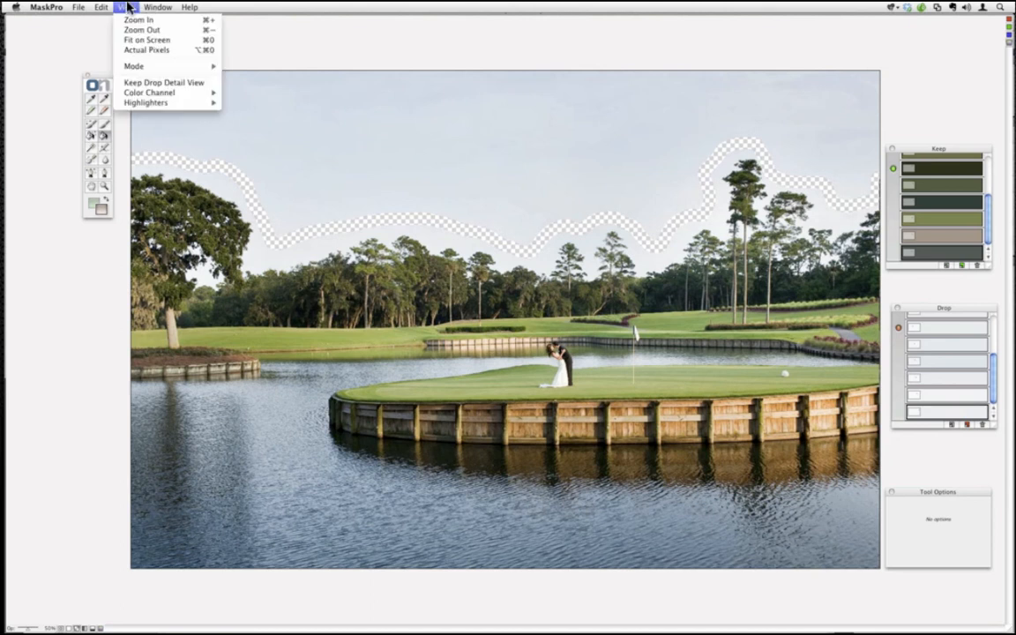
mouse_move(137, 68)
click(233, 160)
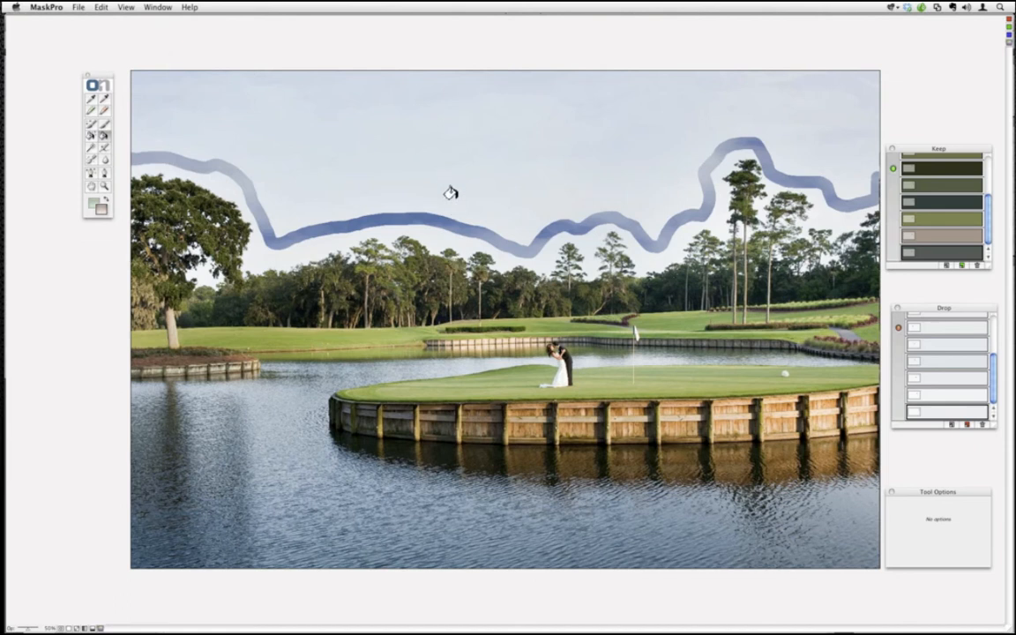
click(450, 193)
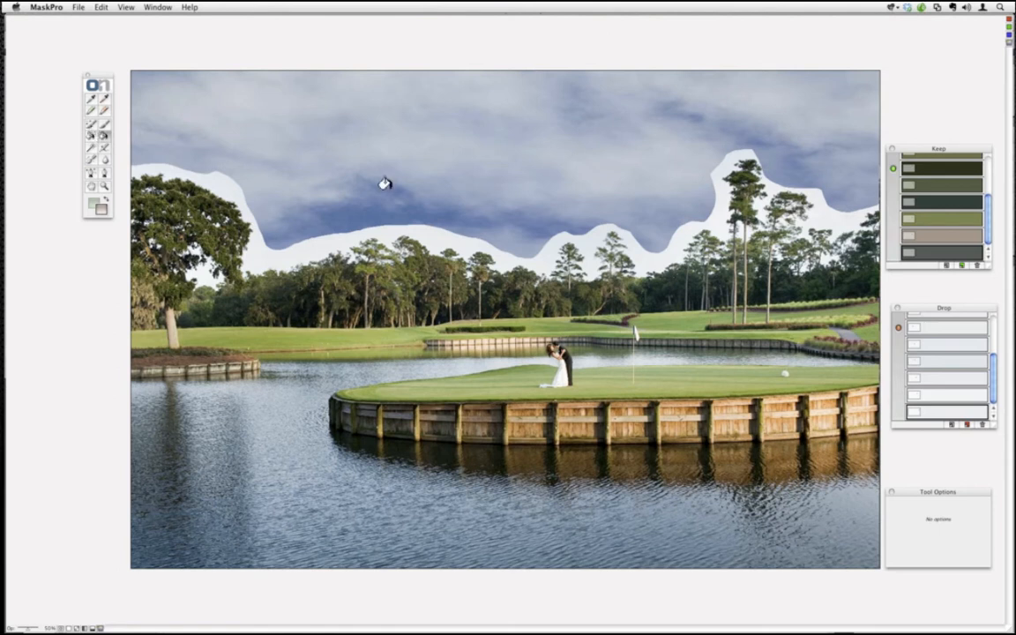
Remove the leftover pale sky around the oak and along the tree line to the photo's middle with the Magic Brush.
click(93, 128)
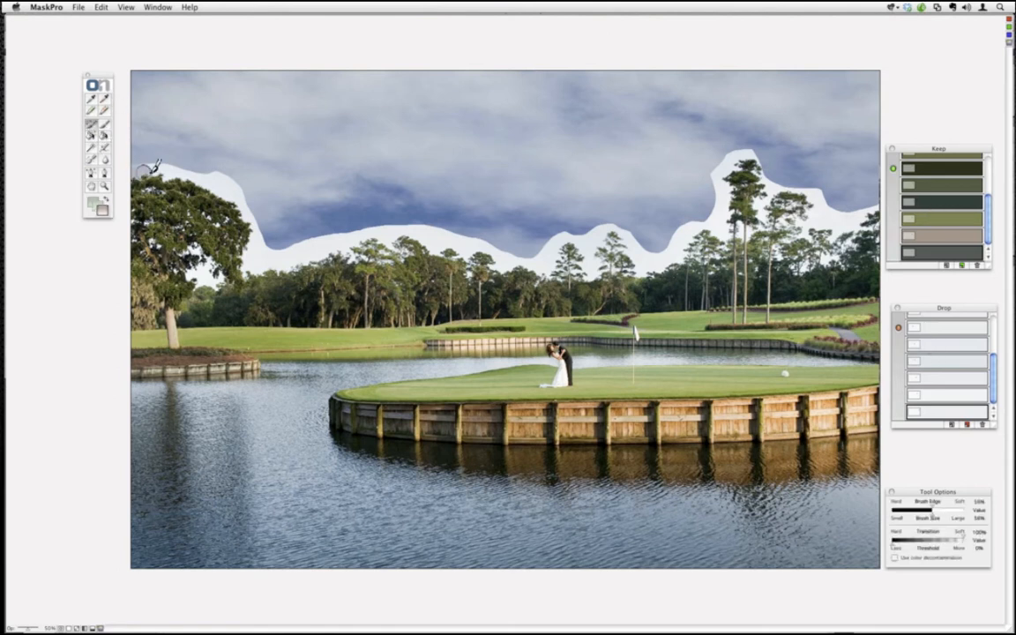
mouse_move(144, 170)
mouse_down()
mouse_move(141, 159)
mouse_move(230, 184)
mouse_move(227, 240)
mouse_move(216, 252)
mouse_move(181, 244)
mouse_move(176, 227)
mouse_move(171, 235)
mouse_move(209, 258)
mouse_move(137, 217)
mouse_move(137, 196)
mouse_move(121, 196)
mouse_move(175, 186)
mouse_move(205, 201)
mouse_move(150, 183)
mouse_move(158, 173)
mouse_move(183, 219)
mouse_move(244, 231)
mouse_move(193, 199)
mouse_move(207, 272)
mouse_move(174, 239)
mouse_move(173, 222)
mouse_up()
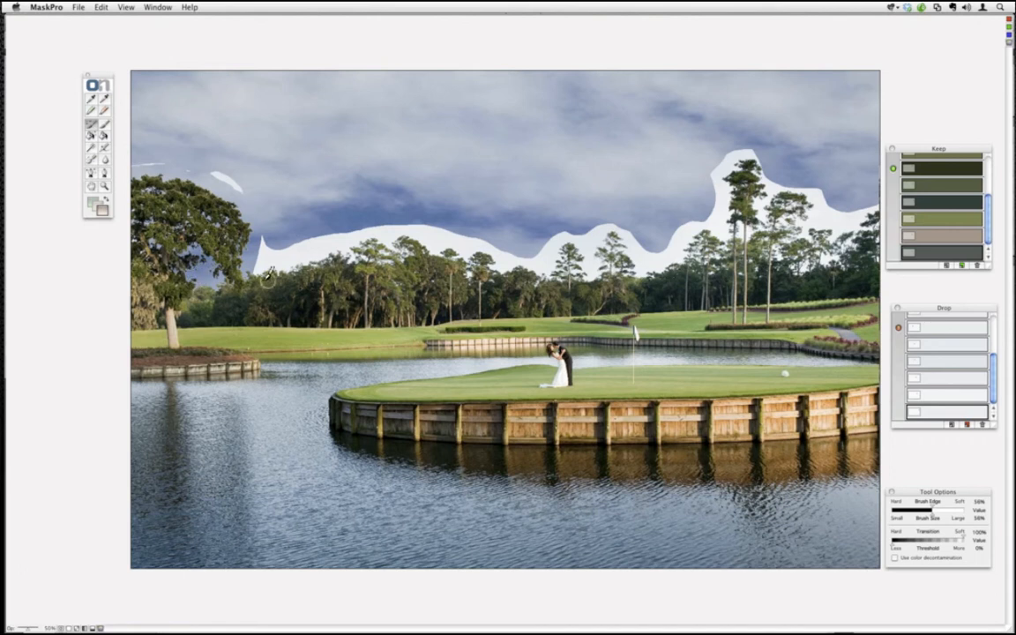
mouse_move(261, 264)
mouse_down()
mouse_move(312, 261)
mouse_move(285, 266)
mouse_move(255, 237)
mouse_move(262, 247)
mouse_move(266, 233)
mouse_move(223, 173)
mouse_move(134, 163)
mouse_up()
mouse_move(276, 245)
mouse_down()
mouse_move(265, 231)
mouse_move(304, 225)
mouse_move(293, 259)
mouse_move(339, 231)
mouse_move(295, 219)
mouse_move(317, 233)
mouse_move(392, 228)
mouse_move(325, 240)
mouse_move(393, 226)
mouse_move(380, 216)
mouse_move(415, 231)
mouse_move(415, 217)
mouse_move(431, 228)
mouse_move(419, 231)
mouse_move(475, 258)
mouse_move(463, 226)
mouse_move(454, 231)
mouse_move(524, 257)
mouse_up()
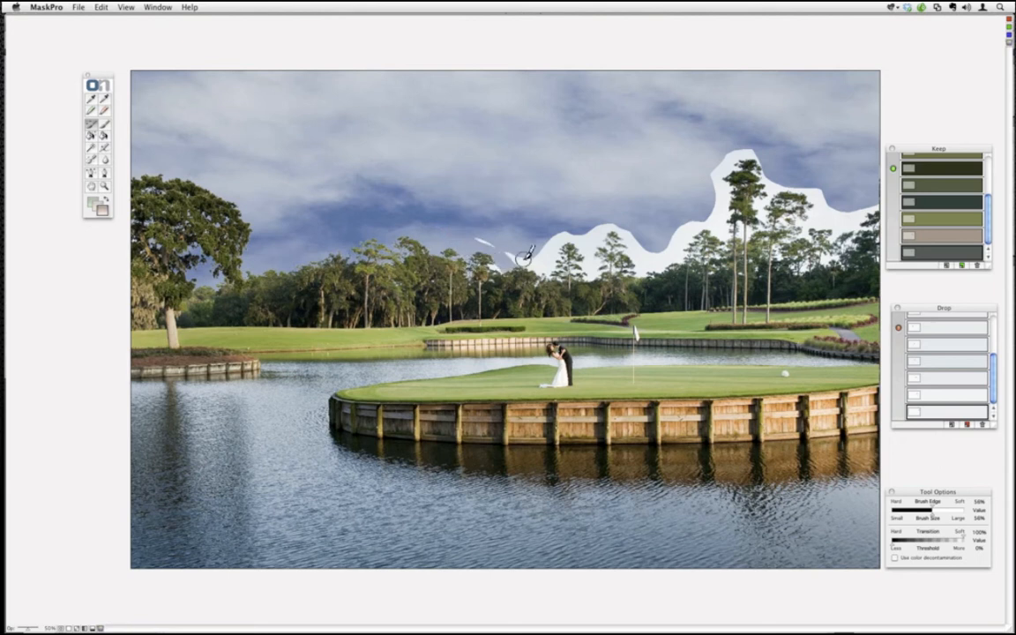
Remove the pale sky from the photo's middle across the two mid-height pines with the Magic Brush, viewed as a black-and-white mask.
key(super+equal)
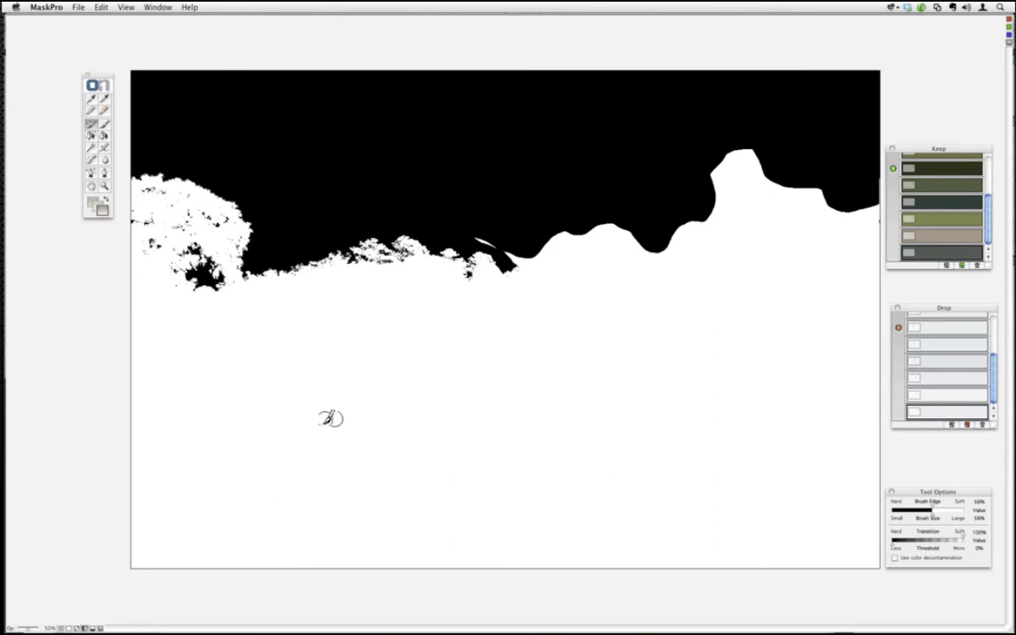
super+click(387, 254)
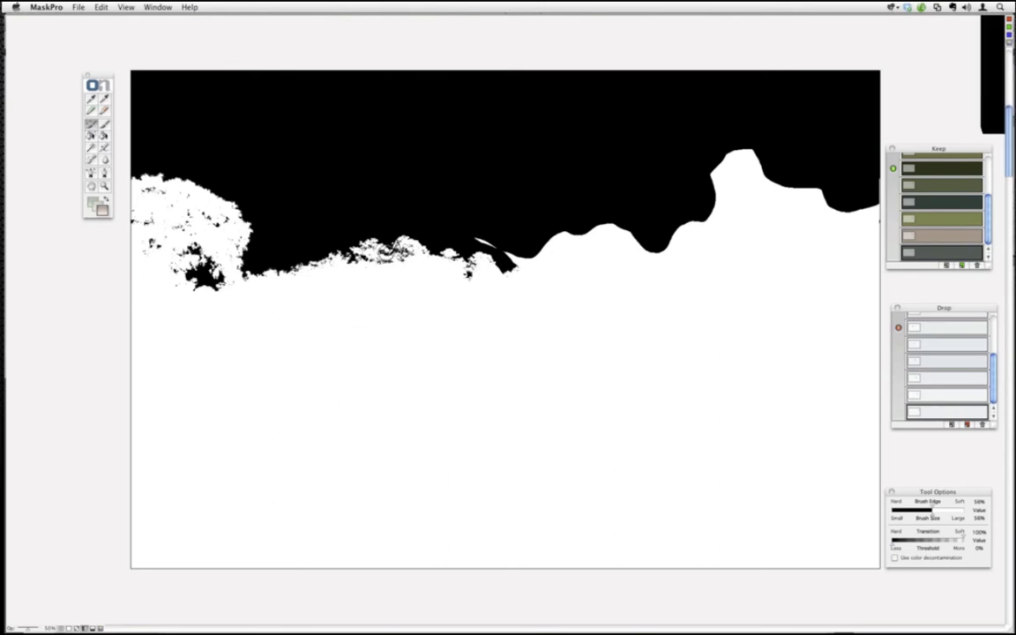
key(super+plus)
key(space)
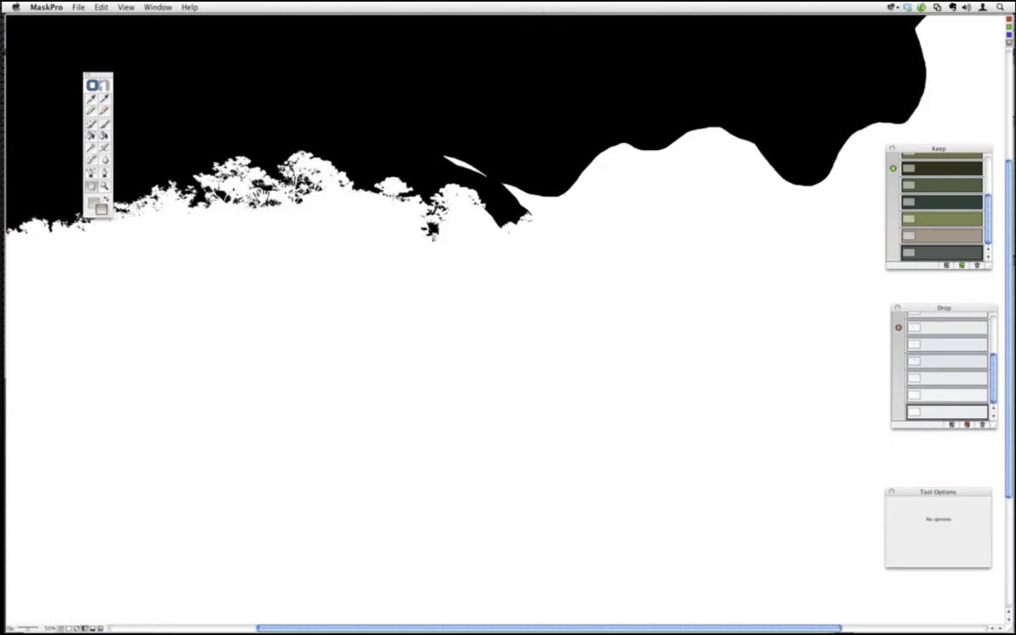
drag(302, 234, 352, 292)
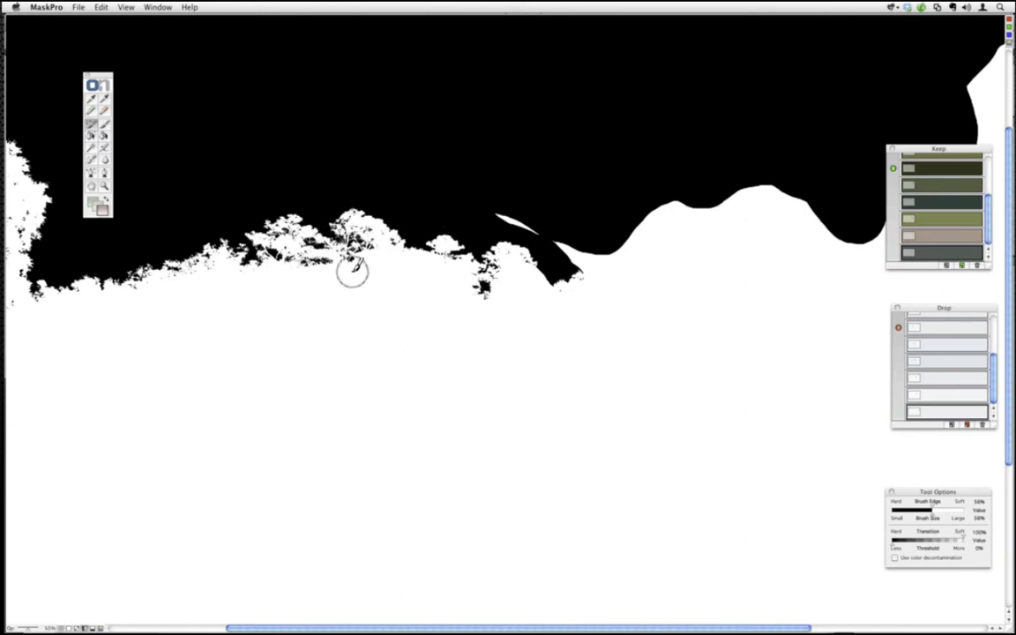
key(super+minus)
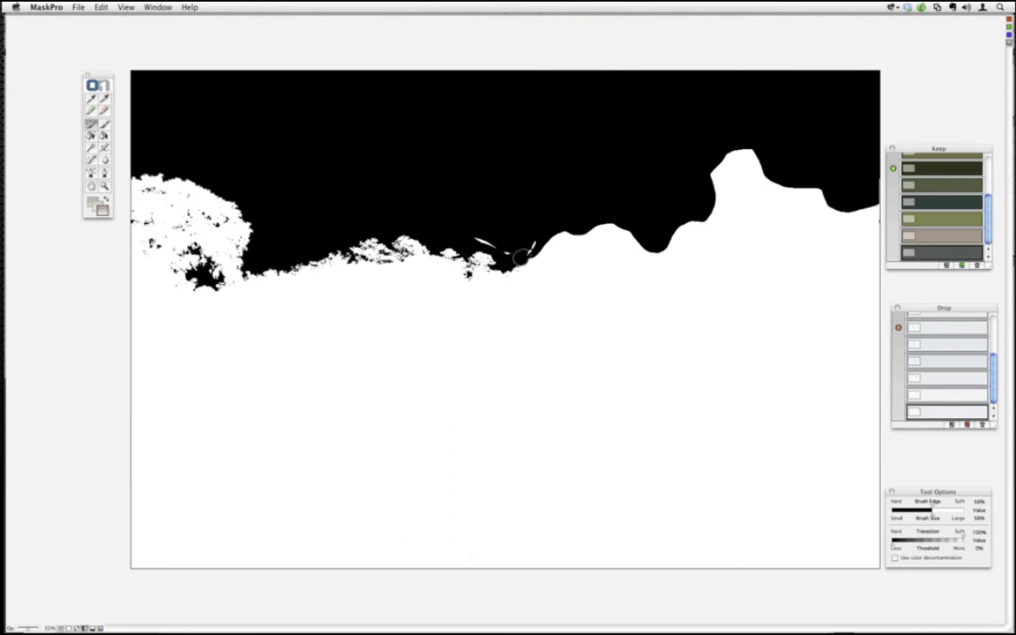
mouse_move(498, 253)
mouse_down()
mouse_move(550, 261)
mouse_move(548, 247)
mouse_move(486, 270)
mouse_move(560, 266)
mouse_move(488, 272)
mouse_move(558, 277)
mouse_move(573, 270)
mouse_move(562, 238)
mouse_move(584, 264)
mouse_move(570, 236)
mouse_move(592, 276)
mouse_move(598, 254)
mouse_move(588, 236)
mouse_move(614, 272)
mouse_move(612, 235)
mouse_move(599, 238)
mouse_move(631, 281)
mouse_move(607, 228)
mouse_move(512, 250)
mouse_move(467, 236)
mouse_move(501, 253)
mouse_up()
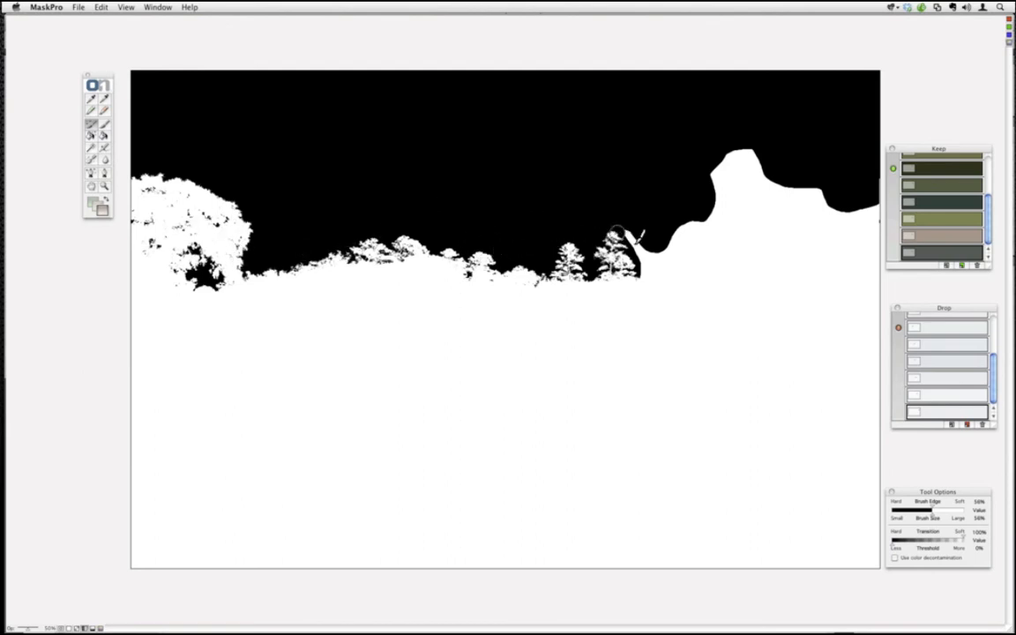
Brush away the remaining pale sky around the tall pines to the photo's edge, previewed over the clouds, and apply the mask.
key(super+equal)
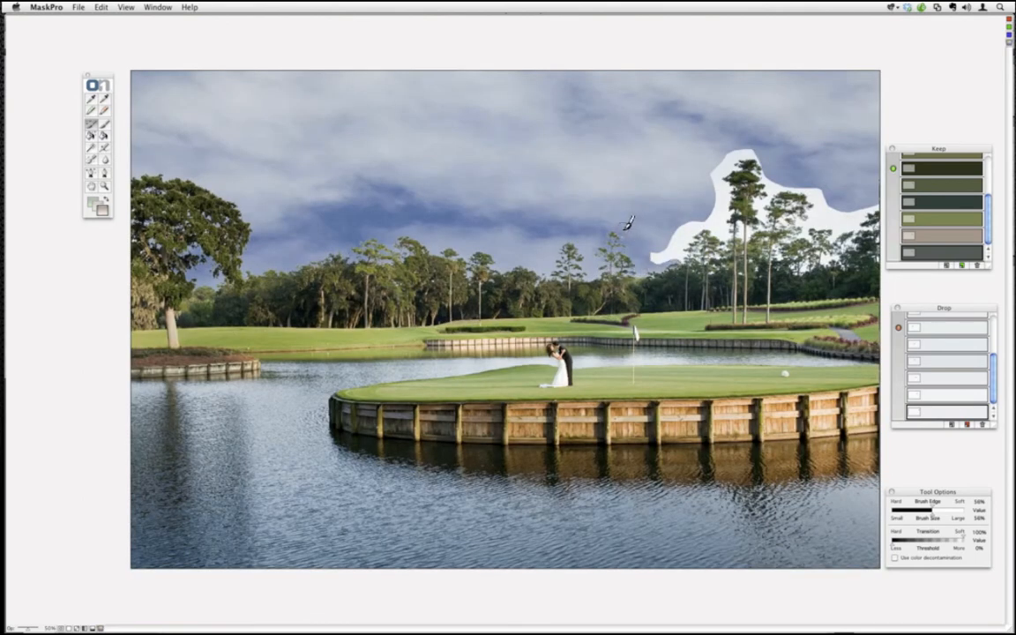
mouse_move(660, 254)
mouse_down()
mouse_move(717, 261)
mouse_move(722, 231)
mouse_move(696, 226)
mouse_move(672, 241)
mouse_move(711, 234)
mouse_move(688, 226)
mouse_move(713, 218)
mouse_move(692, 216)
mouse_move(733, 240)
mouse_move(724, 250)
mouse_move(715, 177)
mouse_move(717, 200)
mouse_move(727, 156)
mouse_move(746, 155)
mouse_move(763, 186)
mouse_move(741, 176)
mouse_move(727, 187)
mouse_move(745, 238)
mouse_move(771, 169)
mouse_move(824, 194)
mouse_up()
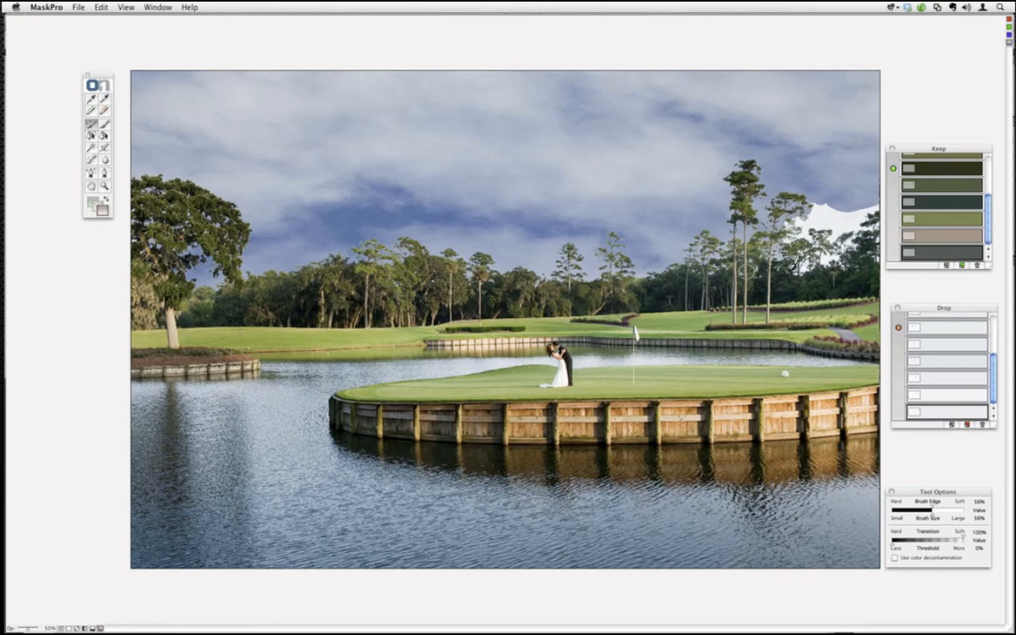
mouse_move(822, 221)
mouse_down()
mouse_move(871, 208)
mouse_move(836, 218)
mouse_move(834, 232)
mouse_move(875, 219)
mouse_move(854, 228)
mouse_move(885, 251)
mouse_up()
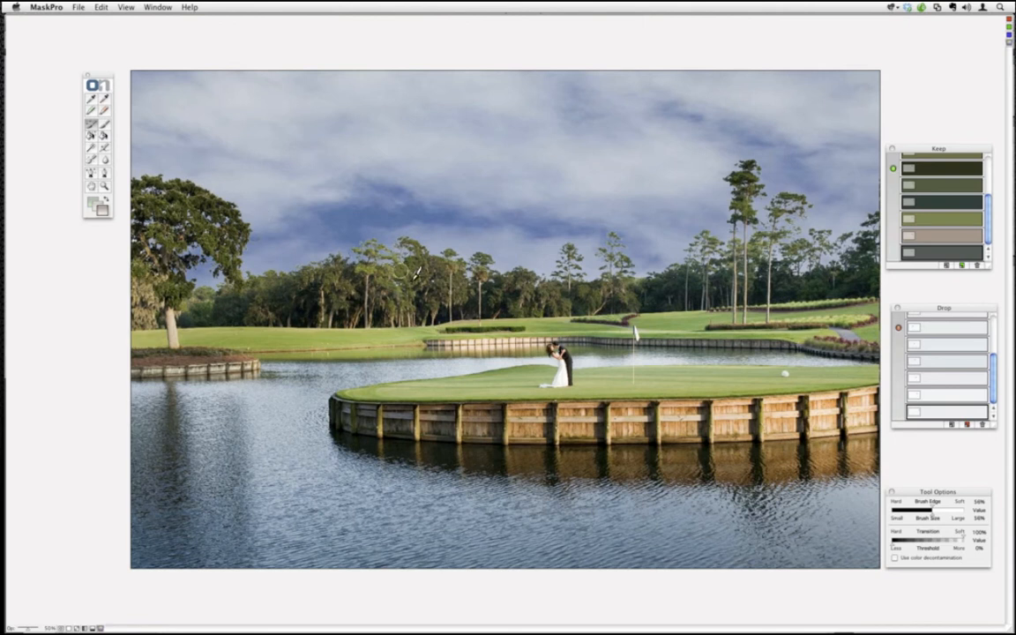
click(79, 7)
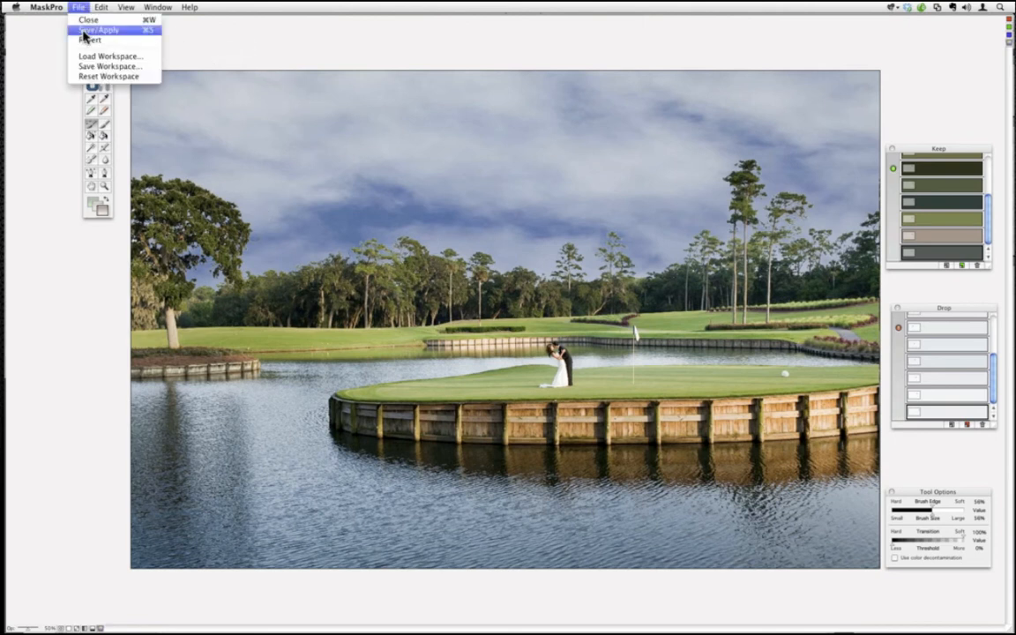
click(97, 36)
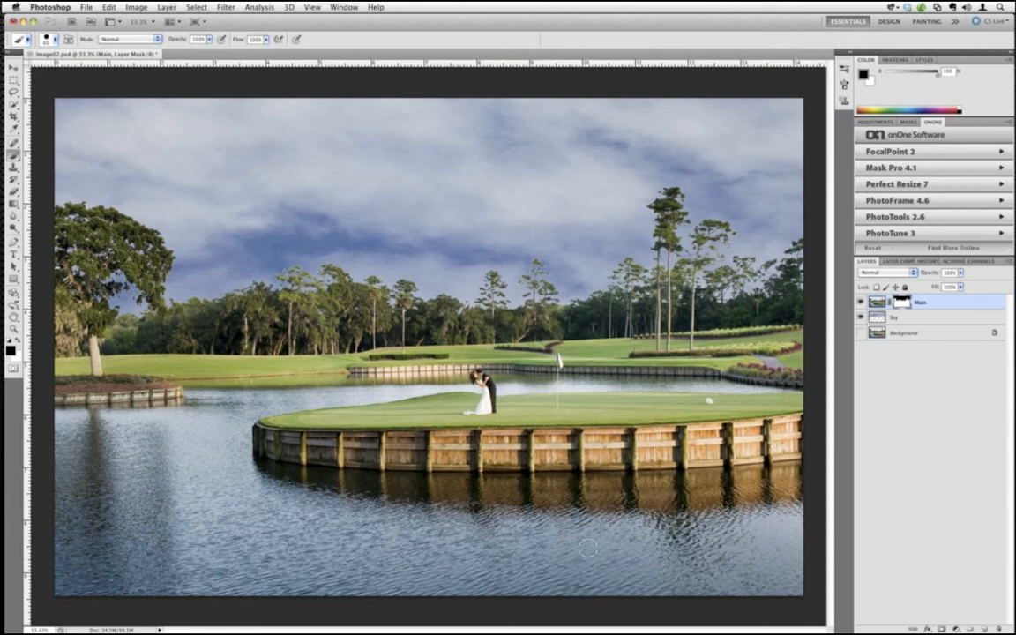
Duplicate the Sky layer with only the sky shown, and rename the copy Lower Sky and the original Upper Sky.
click(895, 319)
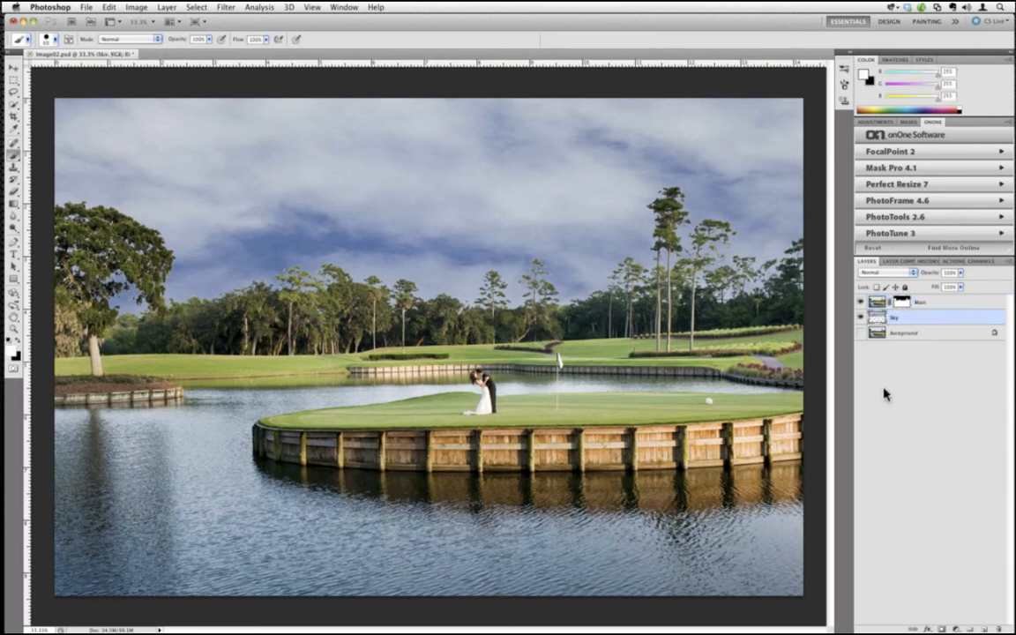
alt+click(861, 316)
drag(898, 324, 972, 629)
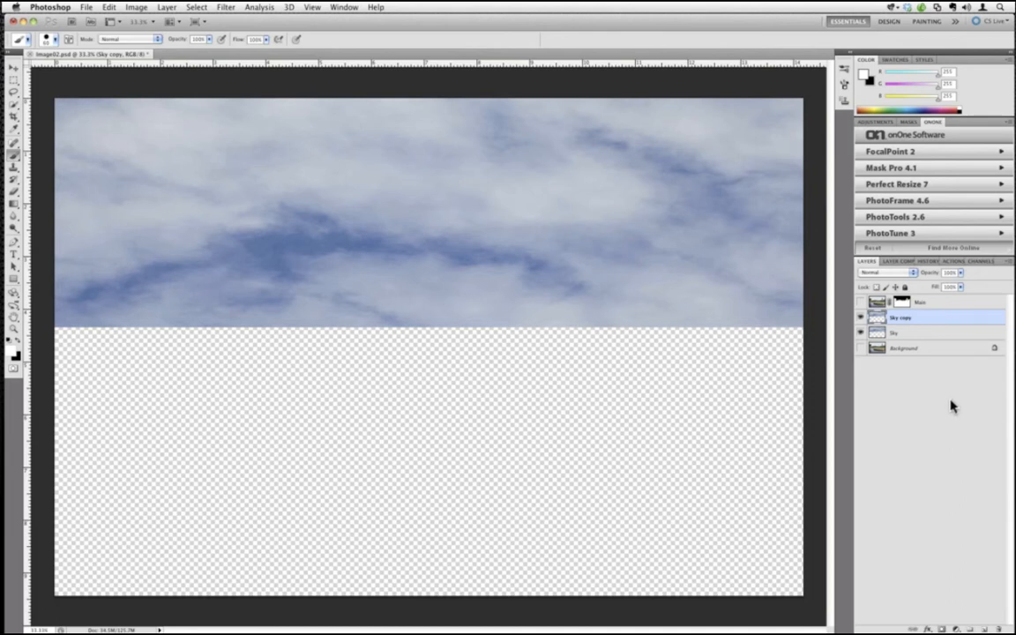
click(895, 334)
click(898, 318)
key(Return)
click(976, 393)
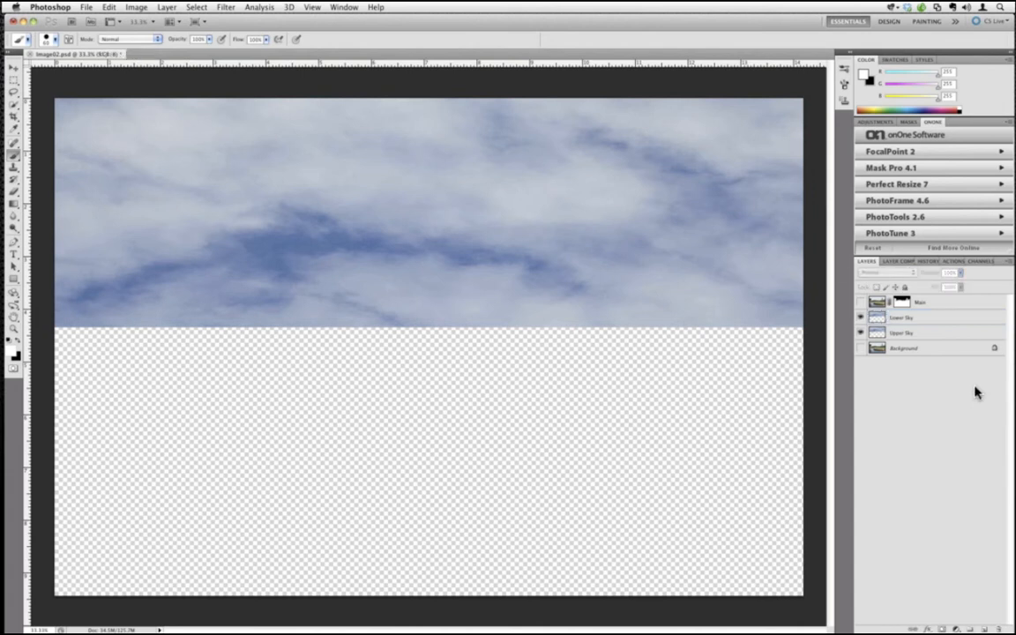
Show the Main layer again and lower its opacity until the sky layers show through the photo.
click(892, 321)
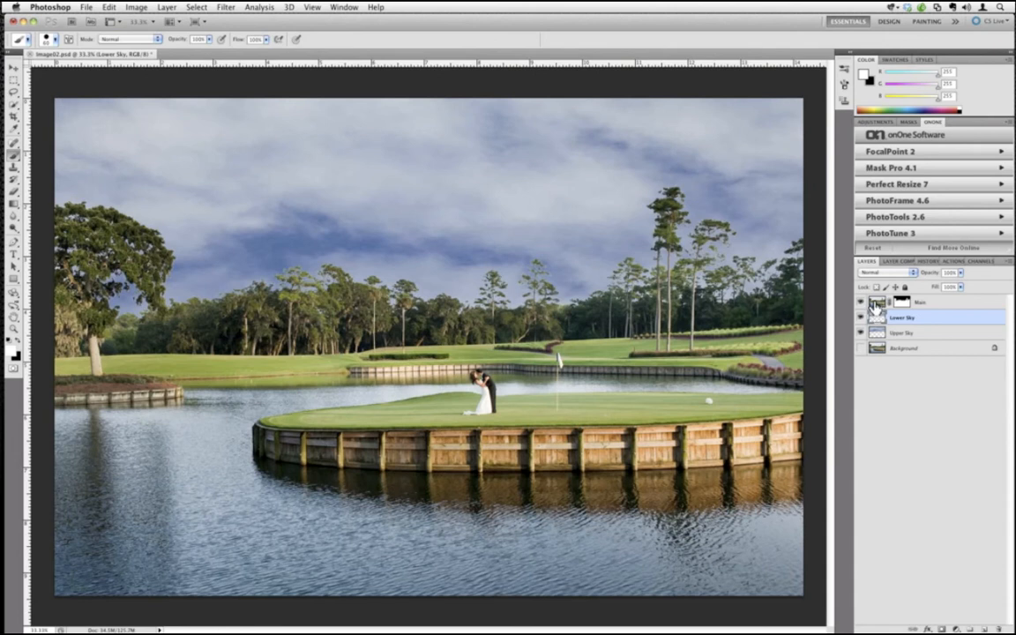
click(882, 301)
click(961, 272)
drag(953, 284, 923, 286)
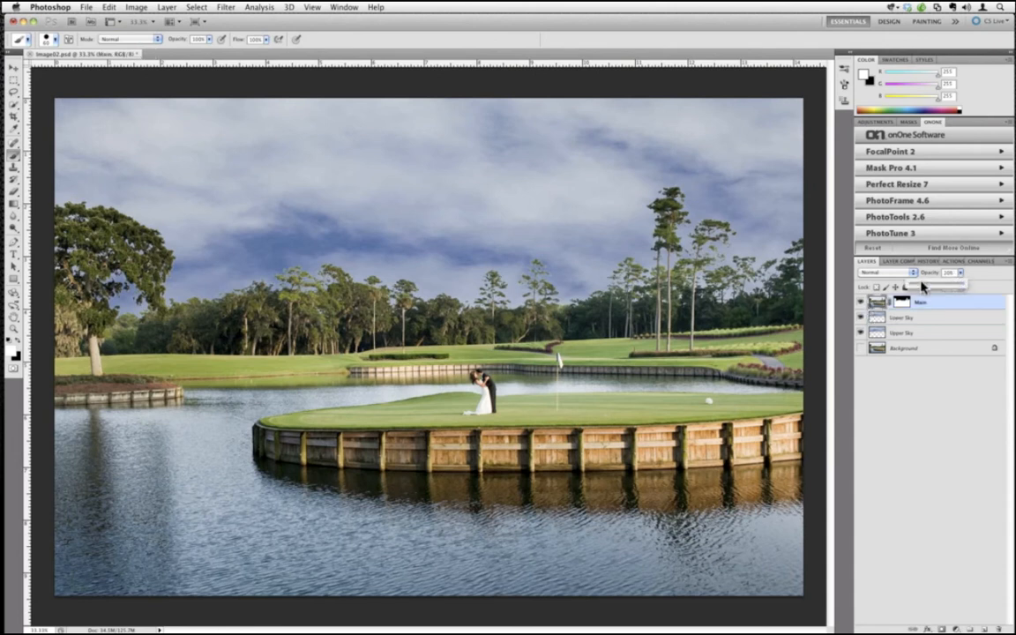
drag(923, 286, 909, 288)
Move the Lower Sky layer straight down so its clouds cover the lake in the lower part of the photo.
click(901, 318)
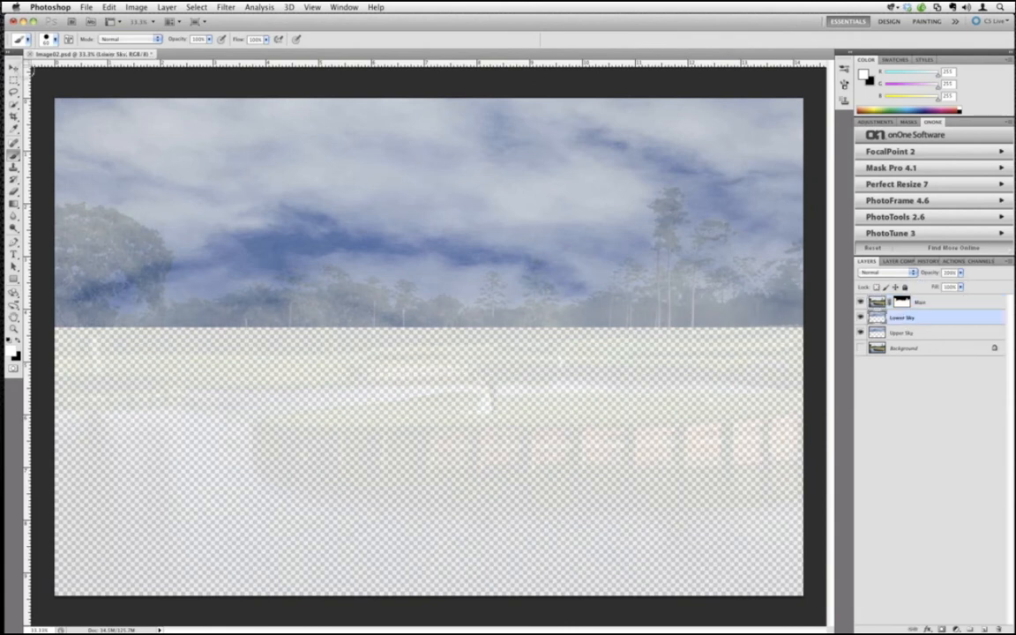
click(15, 70)
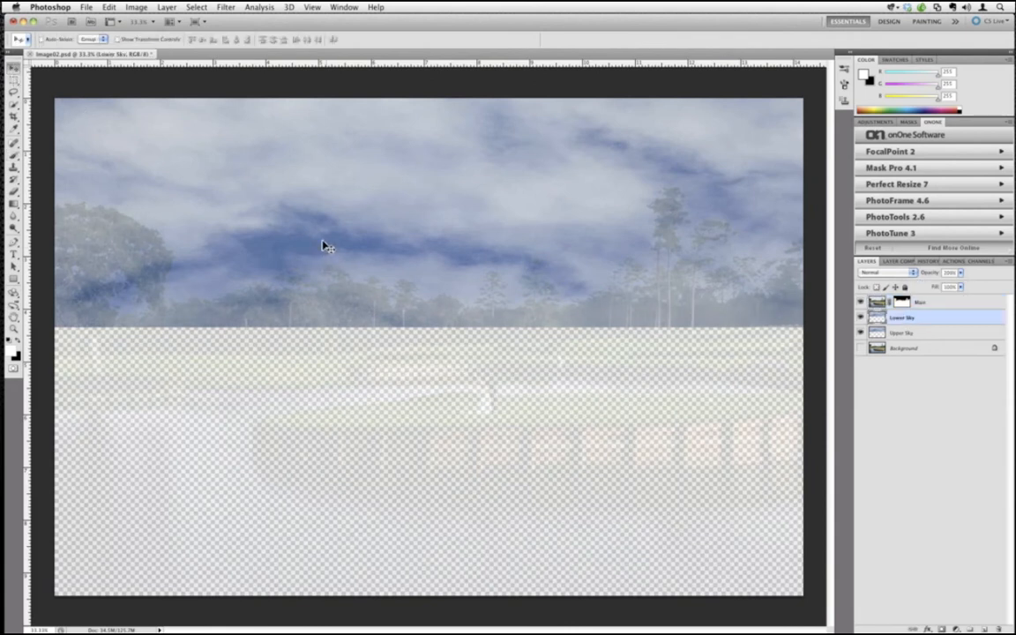
drag(323, 286, 327, 517)
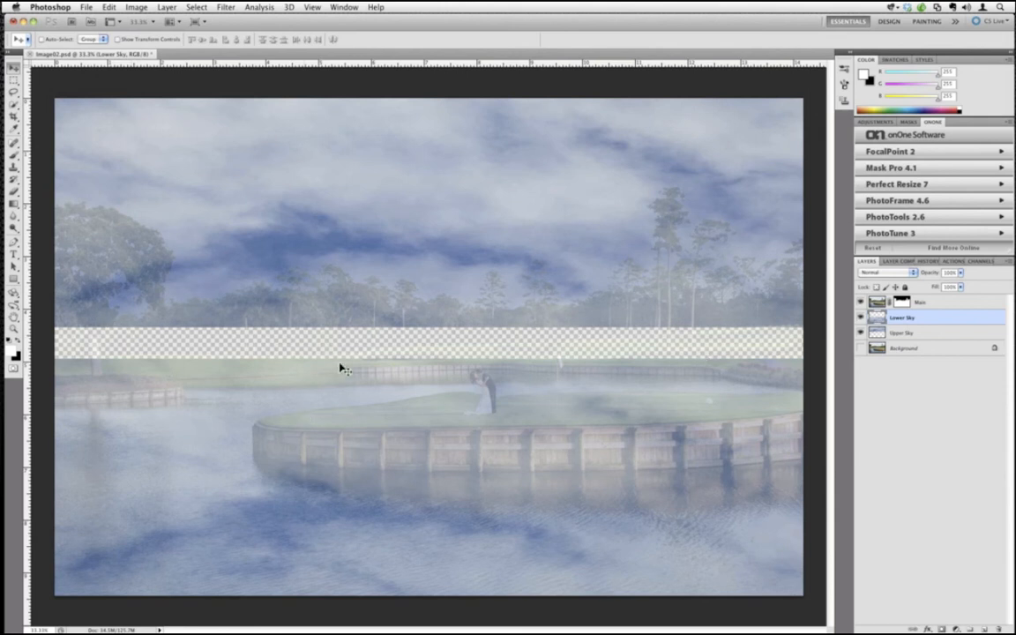
Restore the Main layer's opacity to 100%.
click(876, 304)
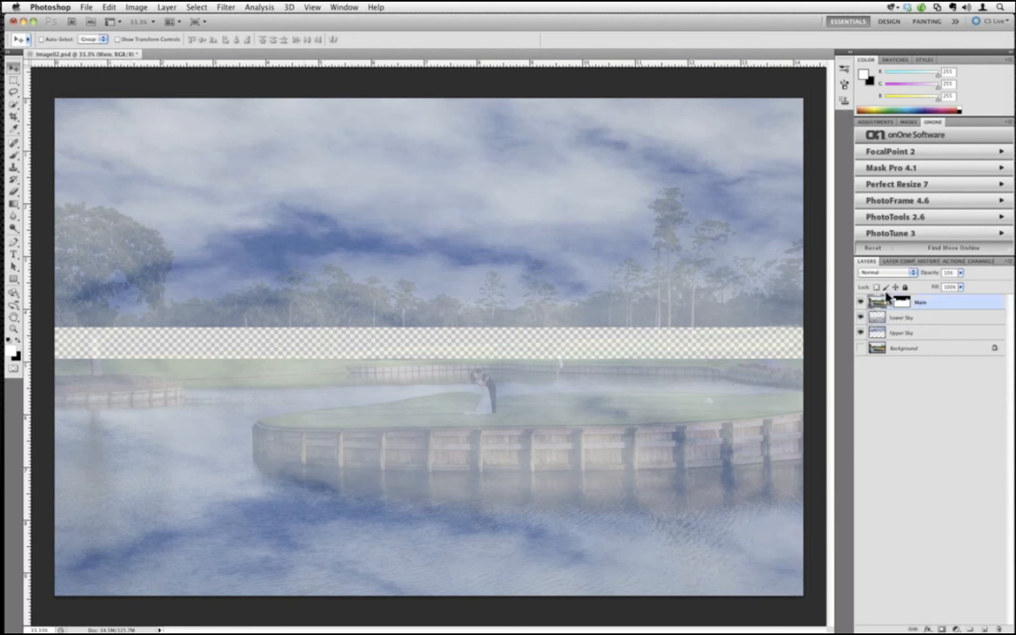
click(960, 272)
drag(955, 288, 1006, 292)
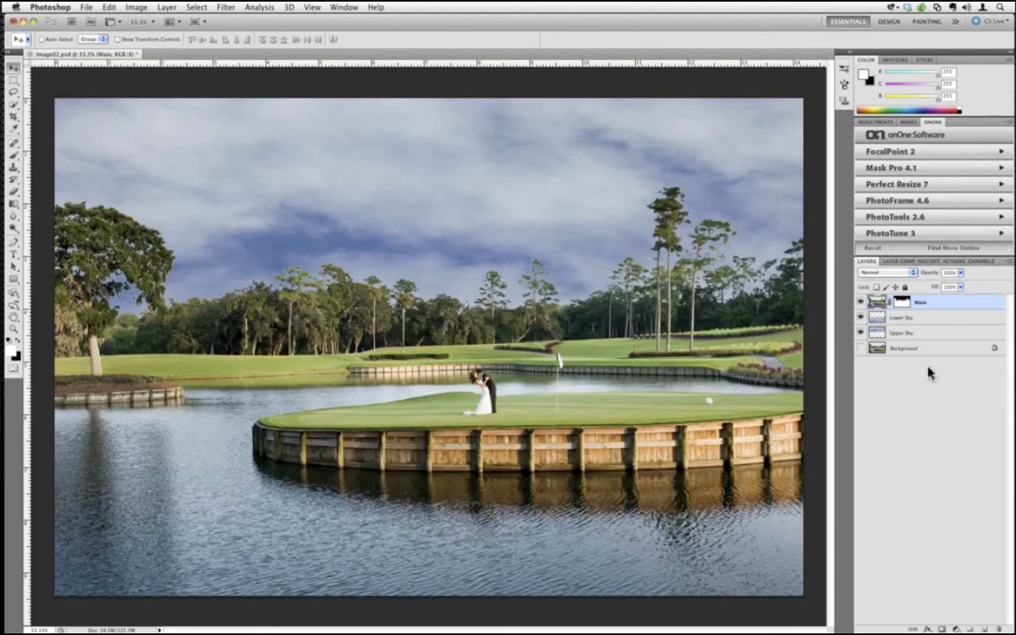
Paint black over the lake on the Main layer's mask with a large brush at 10% opacity to blend in the Lower Sky clouds.
click(921, 315)
click(926, 304)
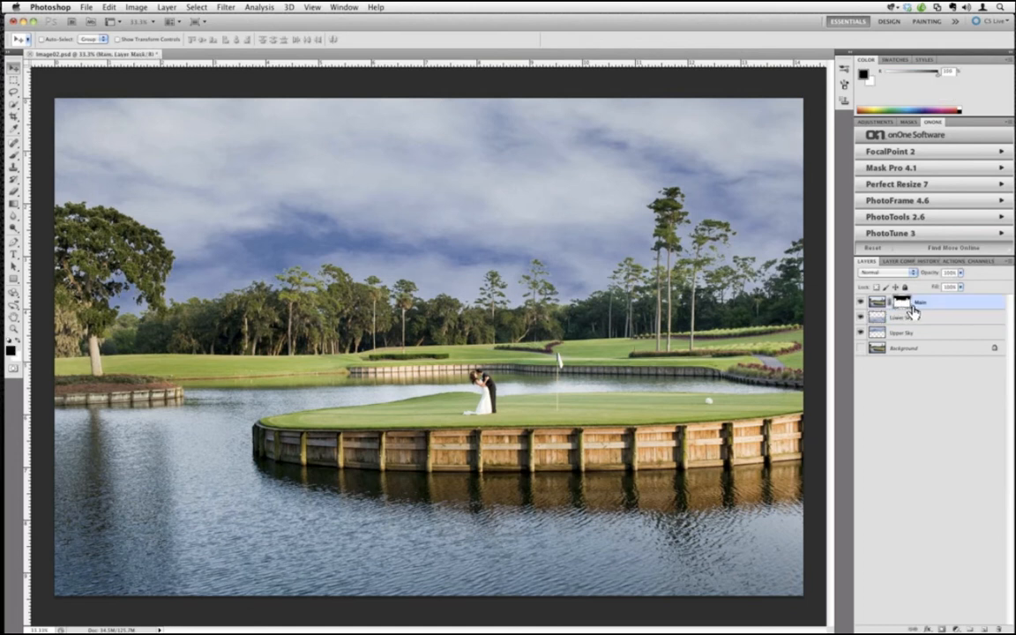
click(13, 155)
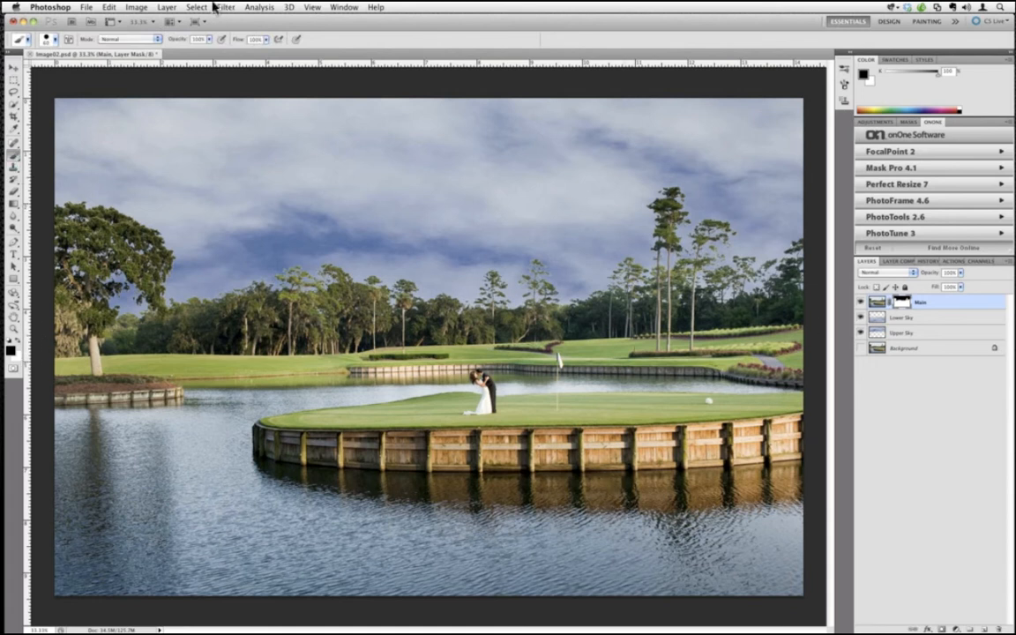
click(209, 39)
drag(204, 51, 166, 62)
key(1)
key(])
key(])
key(])
key(])
key(])
key(])
key(])
key(])
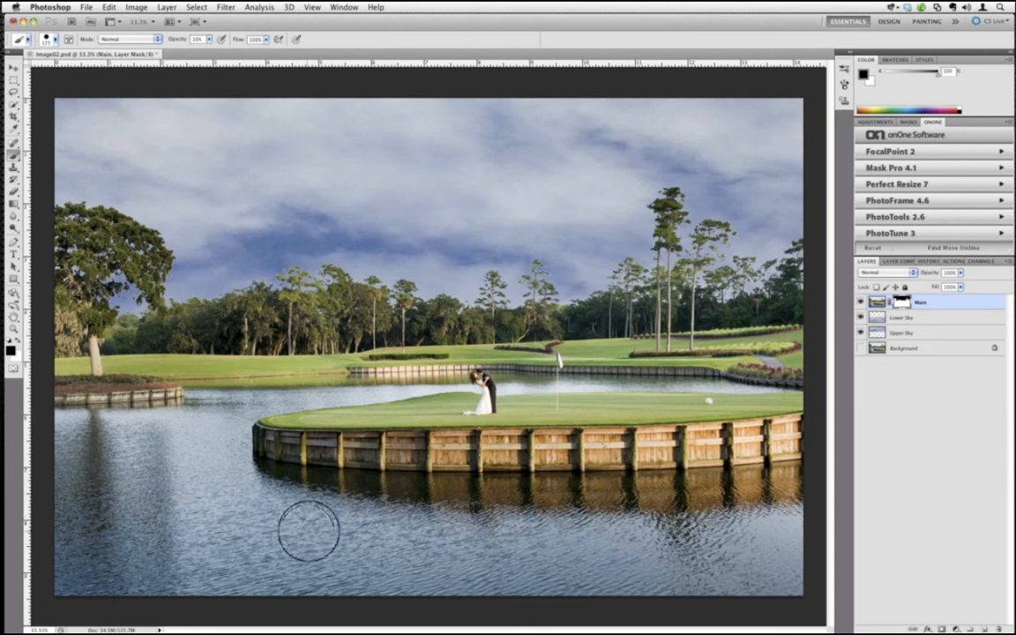
key(])
key(])
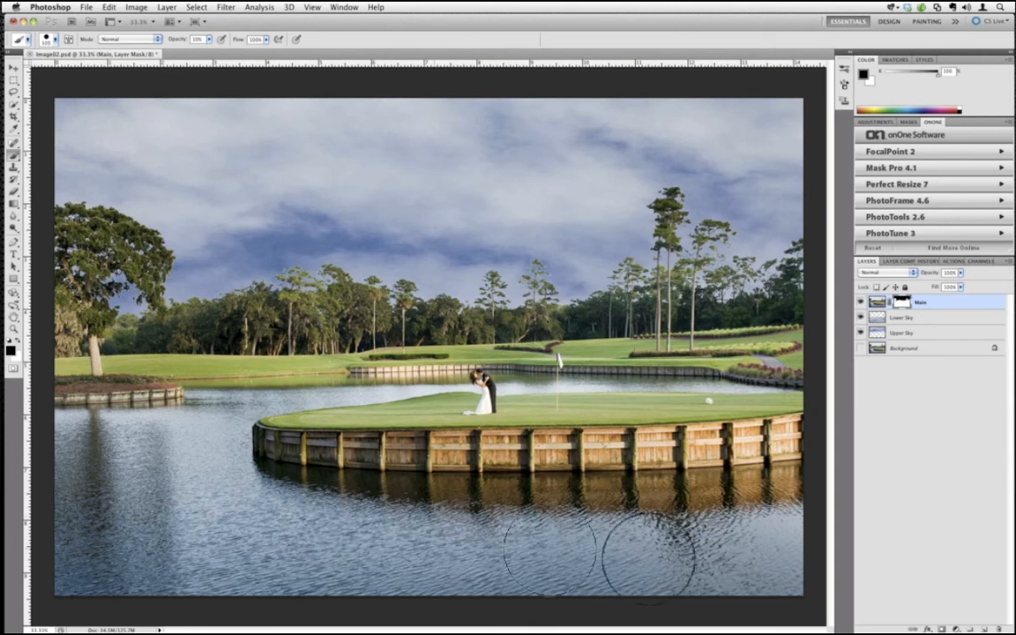
mouse_move(771, 548)
mouse_down()
mouse_move(89, 536)
mouse_move(79, 481)
mouse_move(132, 470)
mouse_move(202, 472)
mouse_move(125, 450)
mouse_move(55, 477)
mouse_move(93, 504)
mouse_move(759, 563)
mouse_move(209, 536)
mouse_move(91, 544)
mouse_move(278, 565)
mouse_move(717, 576)
mouse_move(783, 549)
mouse_move(539, 553)
mouse_move(200, 509)
mouse_move(102, 484)
mouse_move(68, 523)
mouse_move(68, 468)
mouse_move(143, 460)
mouse_move(195, 492)
mouse_move(199, 447)
mouse_move(81, 456)
mouse_move(159, 521)
mouse_move(149, 521)
mouse_up()
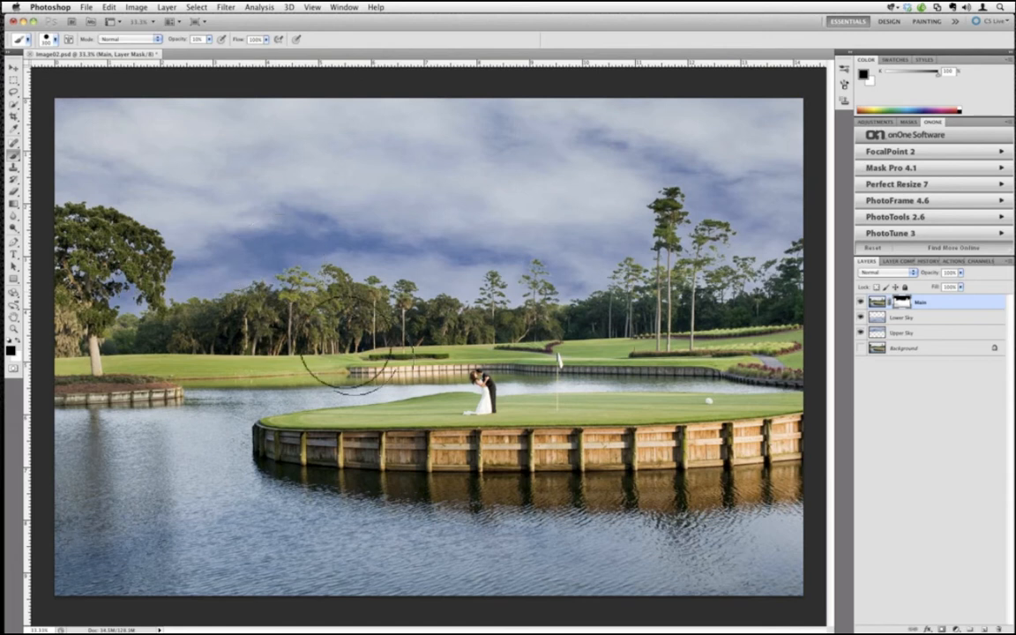
Reduce the brush size and paint more of the cloud reflection into the smaller areas of the lake on the Main mask.
key(bracketleft)
key(bracketleft)
key(bracketleft)
key(bracketleft)
key(bracketleft)
key(bracketleft)
key(bracketleft)
key(bracketleft)
key(bracketleft)
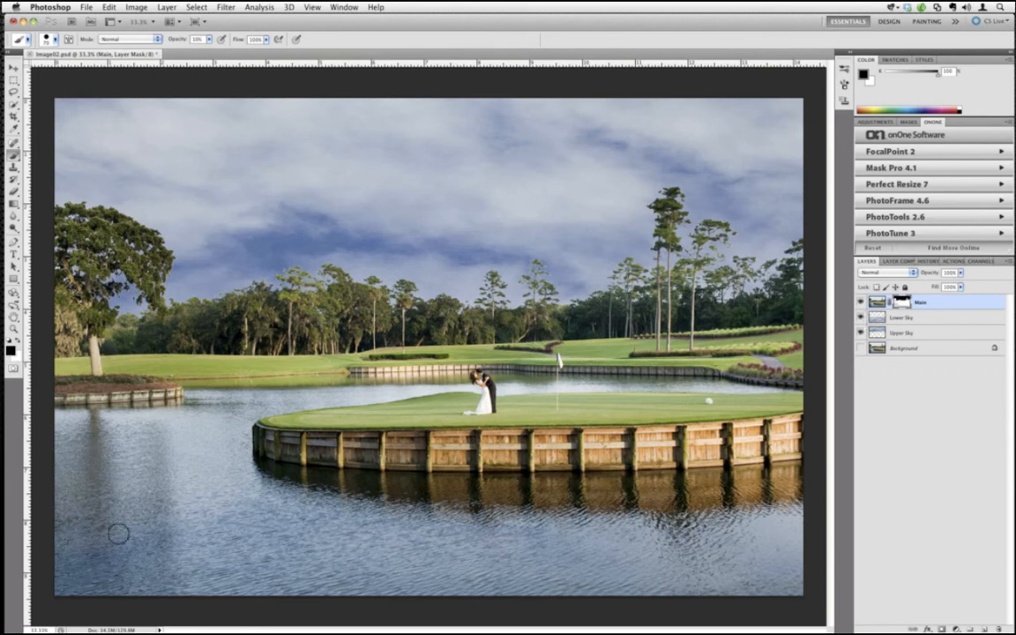
Flip the Lower Sky layer vertically so the clouds mirror the sky in the water.
click(905, 320)
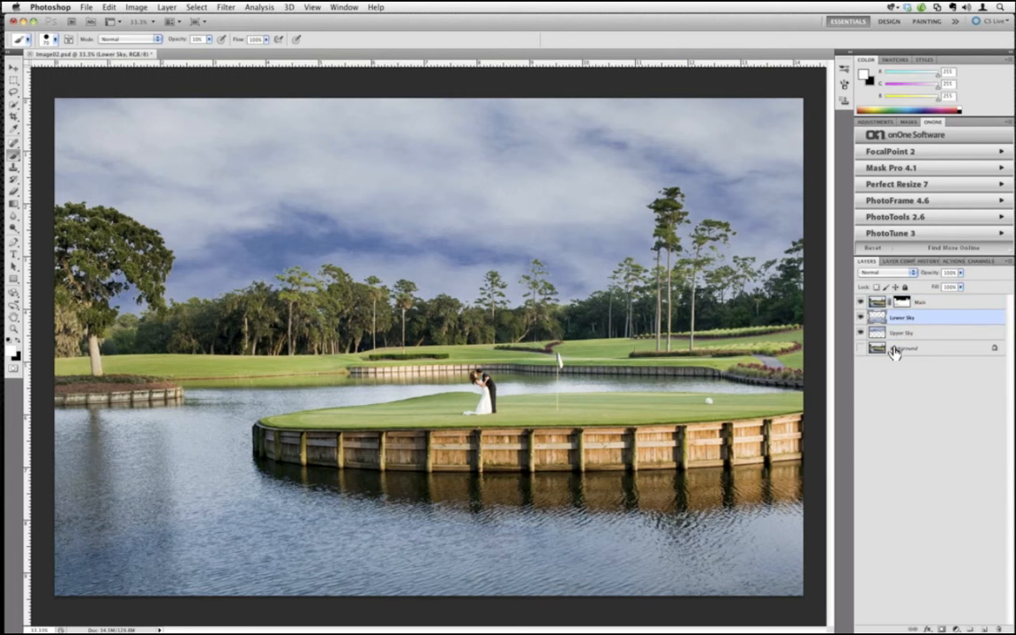
click(135, 7)
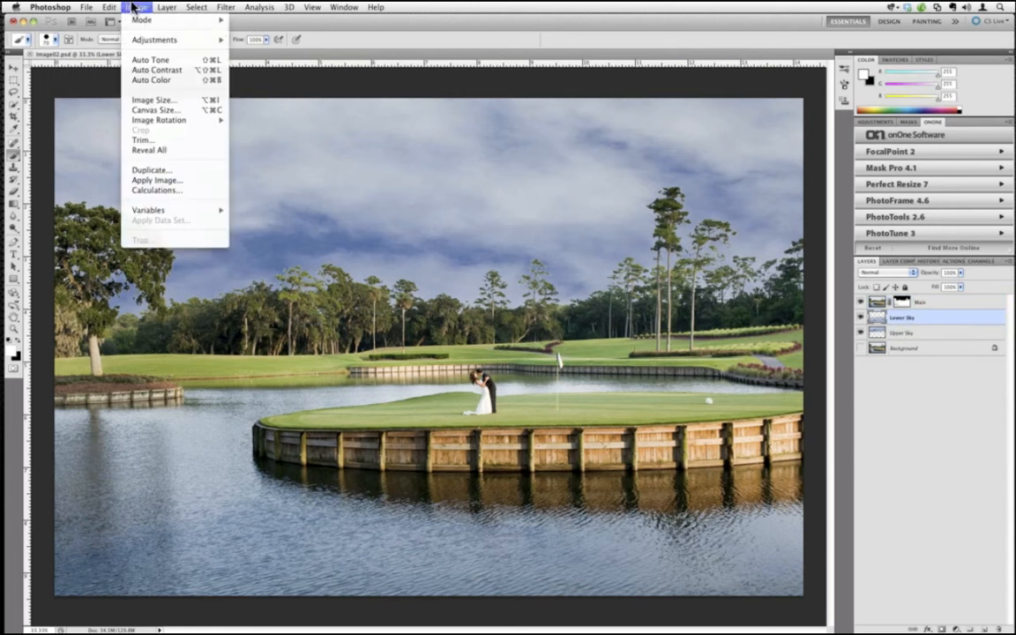
mouse_move(108, 7)
mouse_move(178, 245)
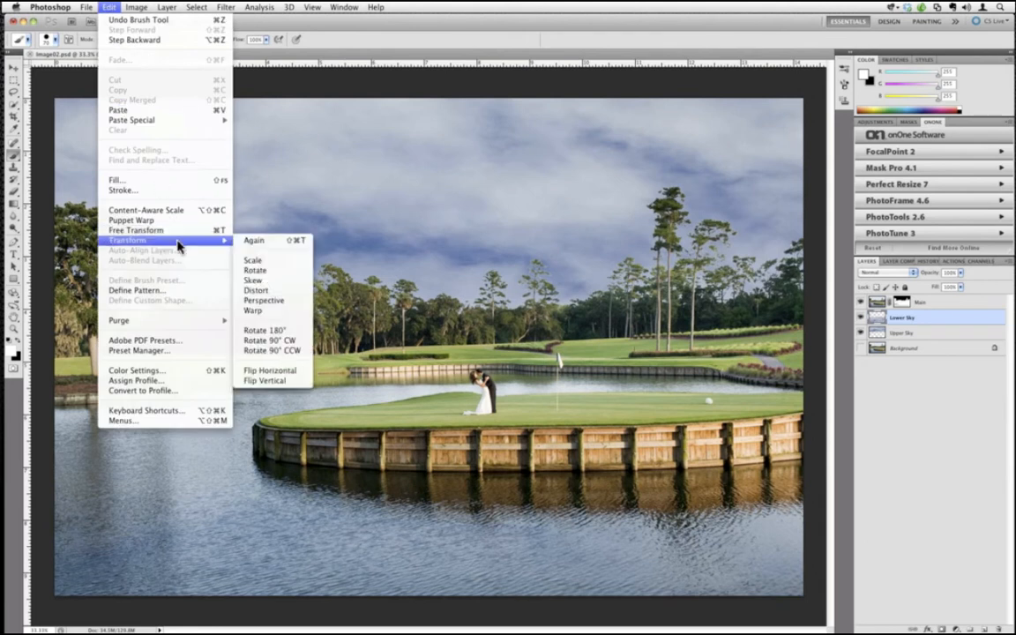
click(284, 389)
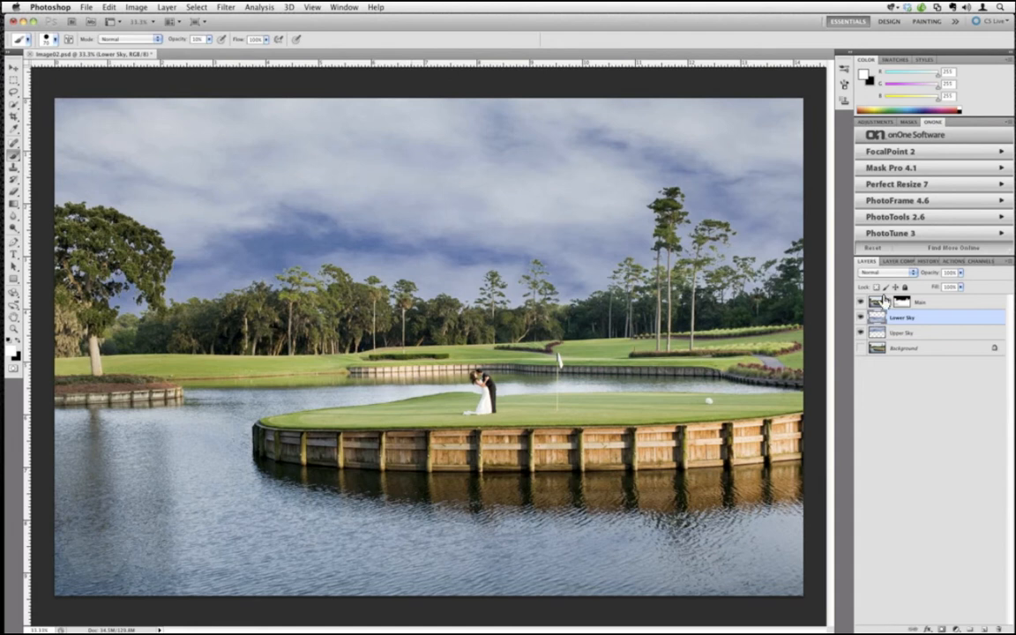
Disable the Main layer's mask and select the plain sky above the trees with the Quick Selection tool.
right_click(908, 303)
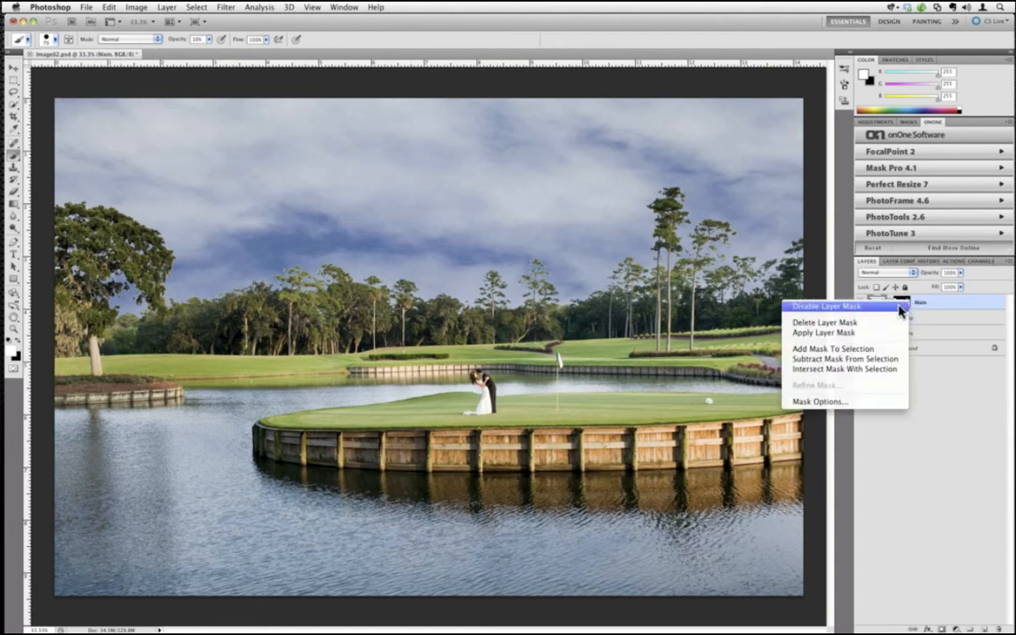
click(899, 306)
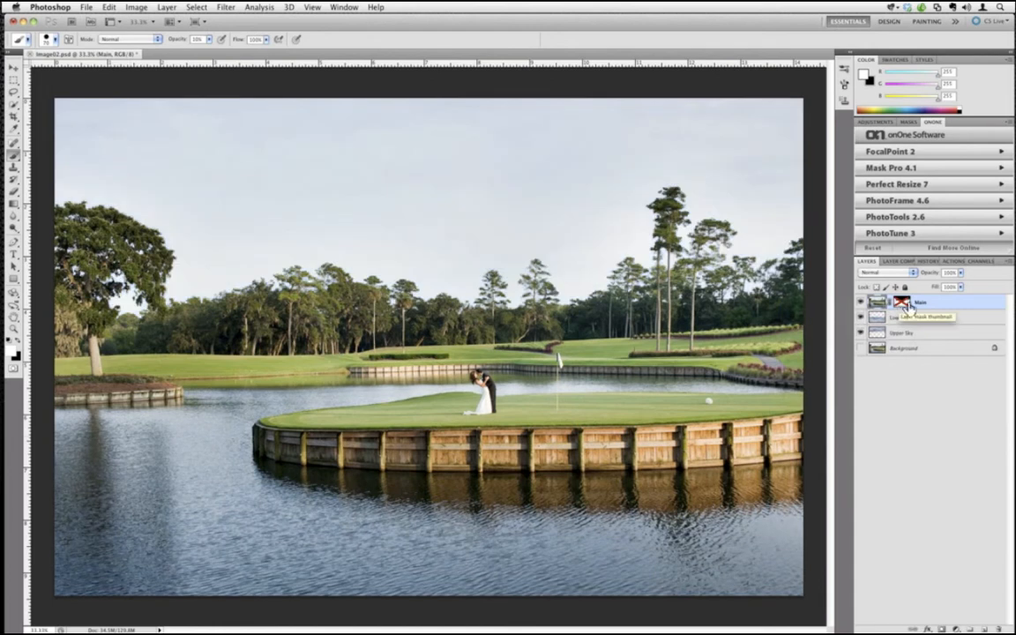
click(14, 103)
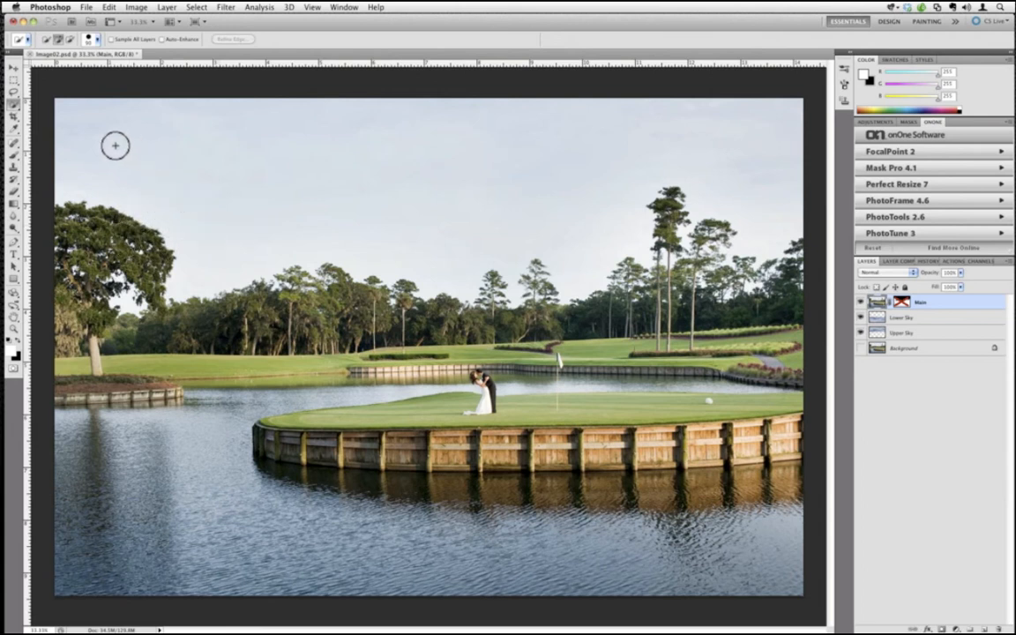
mouse_move(231, 163)
mouse_down()
mouse_move(422, 155)
mouse_move(446, 287)
mouse_up()
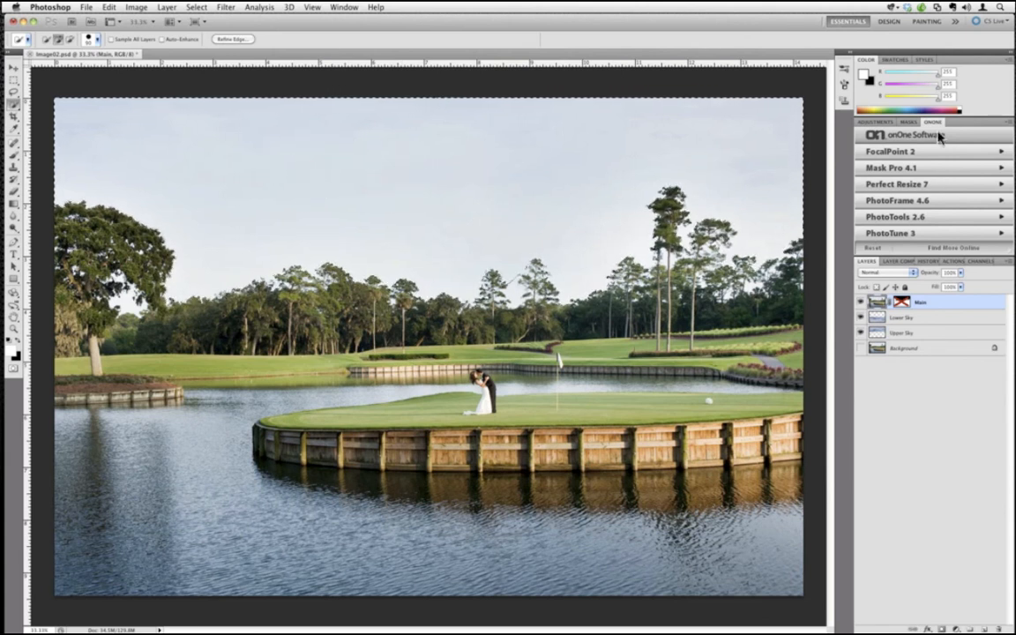
Desaturate the selected sky with a Hue/Saturation adjustment layer, setting its saturation to -100.
click(876, 122)
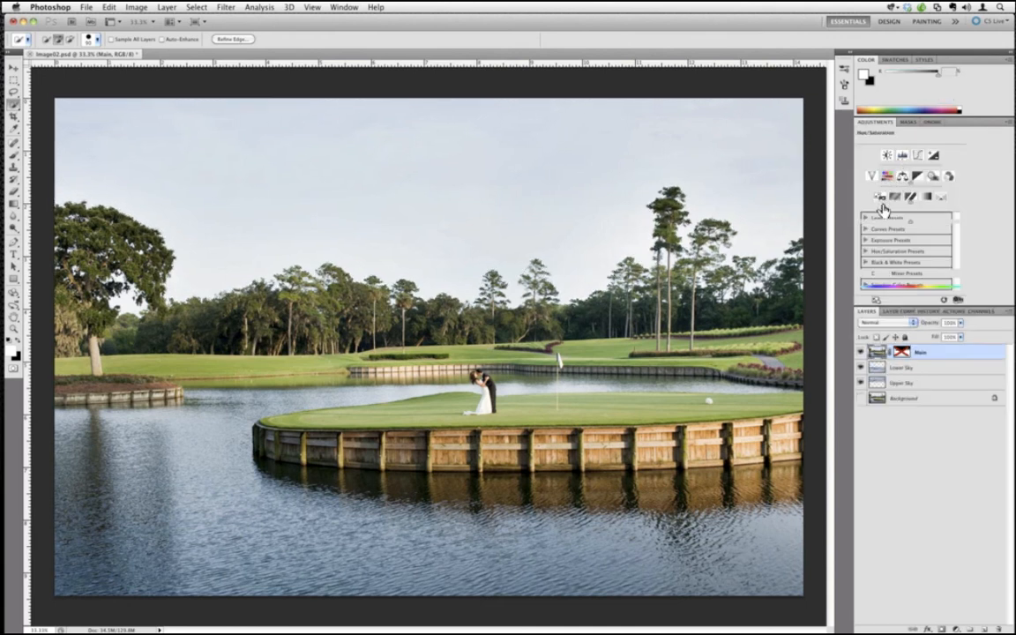
click(887, 177)
drag(910, 202, 971, 227)
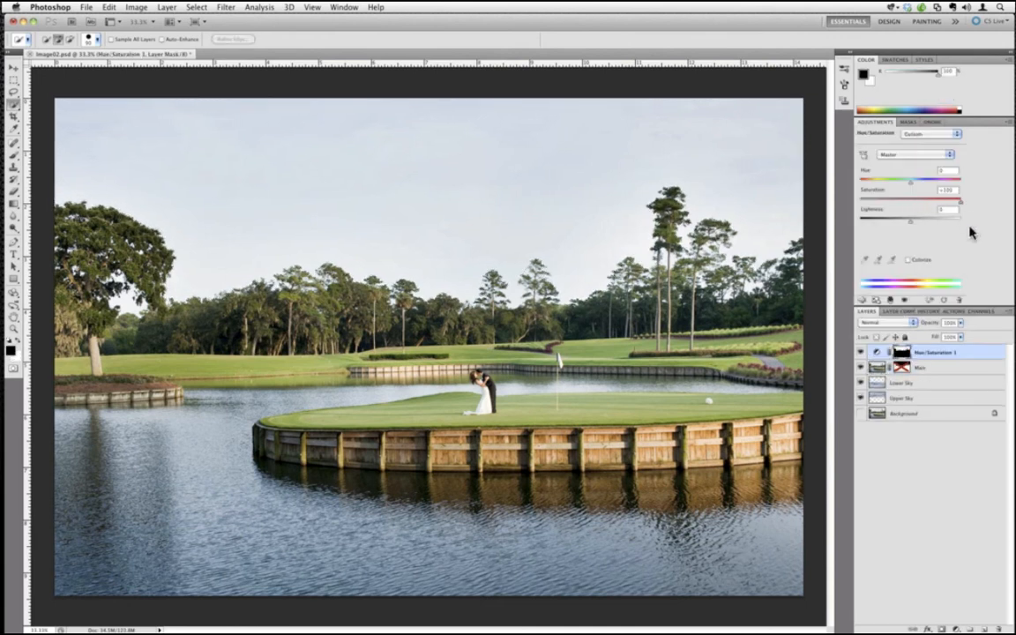
click(912, 200)
drag(830, 204, 833, 241)
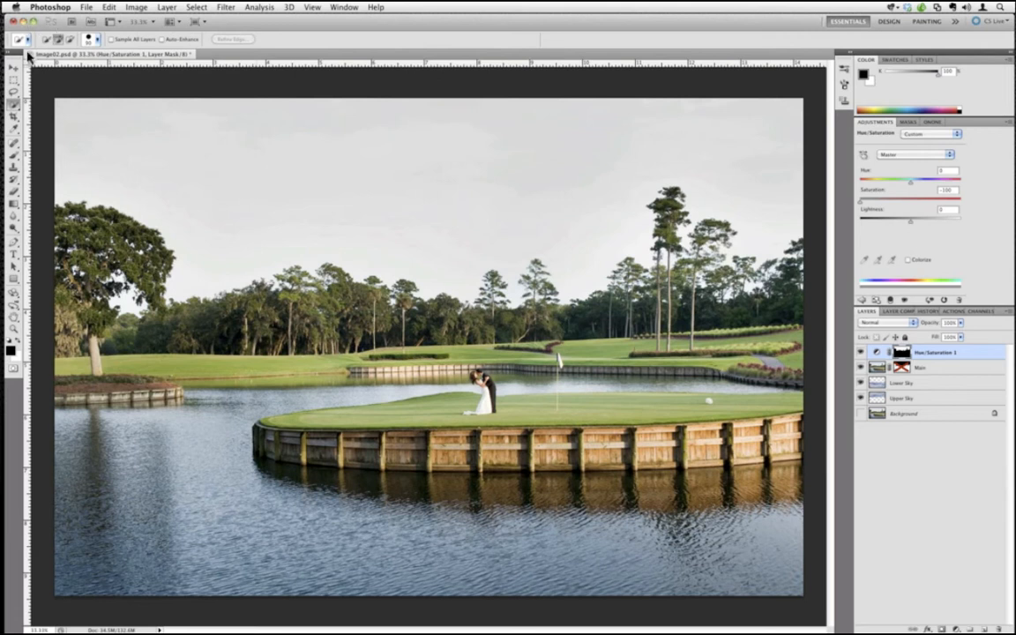
Close Image02.psd without saving its changes and open Image03.psd from the Mask Pro Portraits folder in Photoshop.
key(super+w)
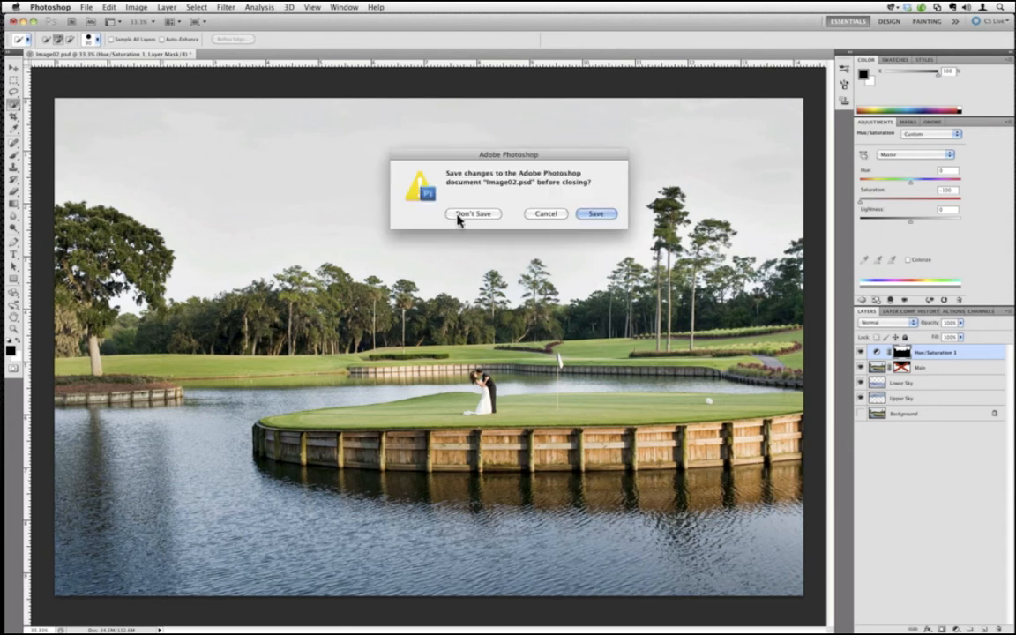
click(457, 216)
mouse_move(13, 282)
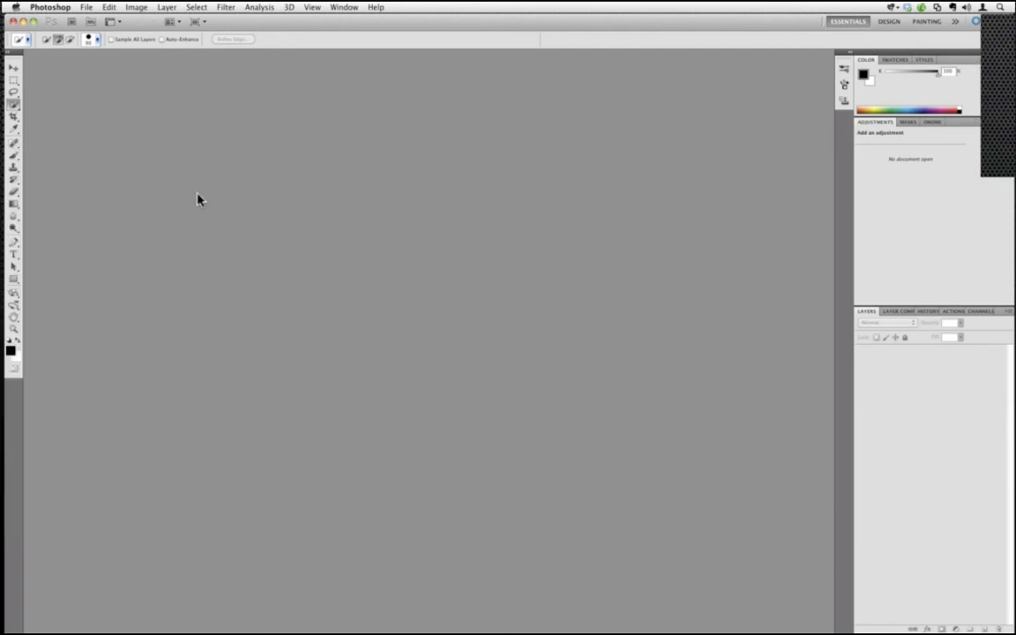
key(super+h)
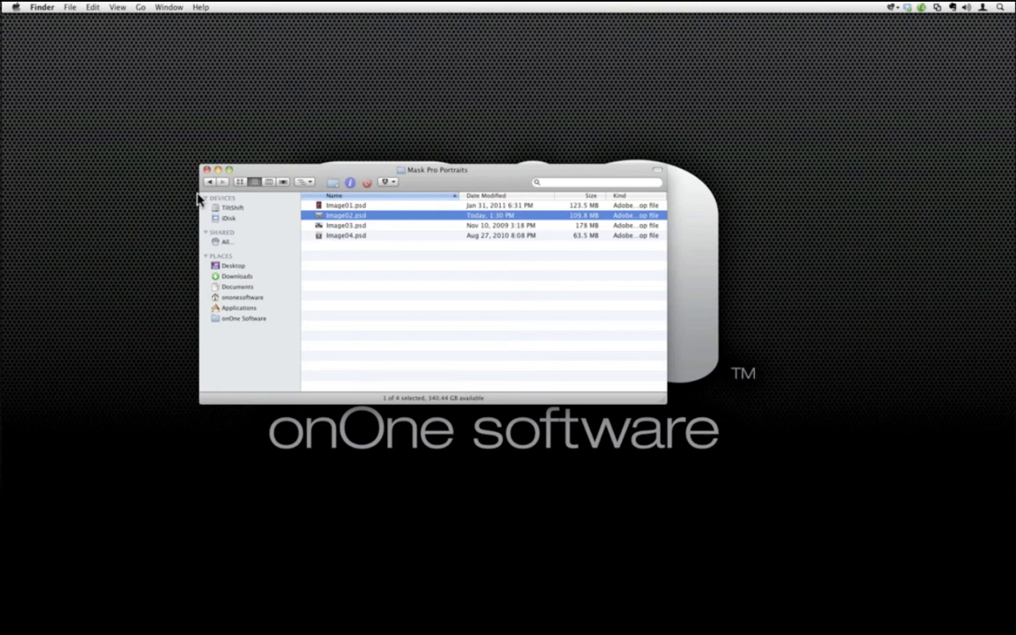
click(322, 226)
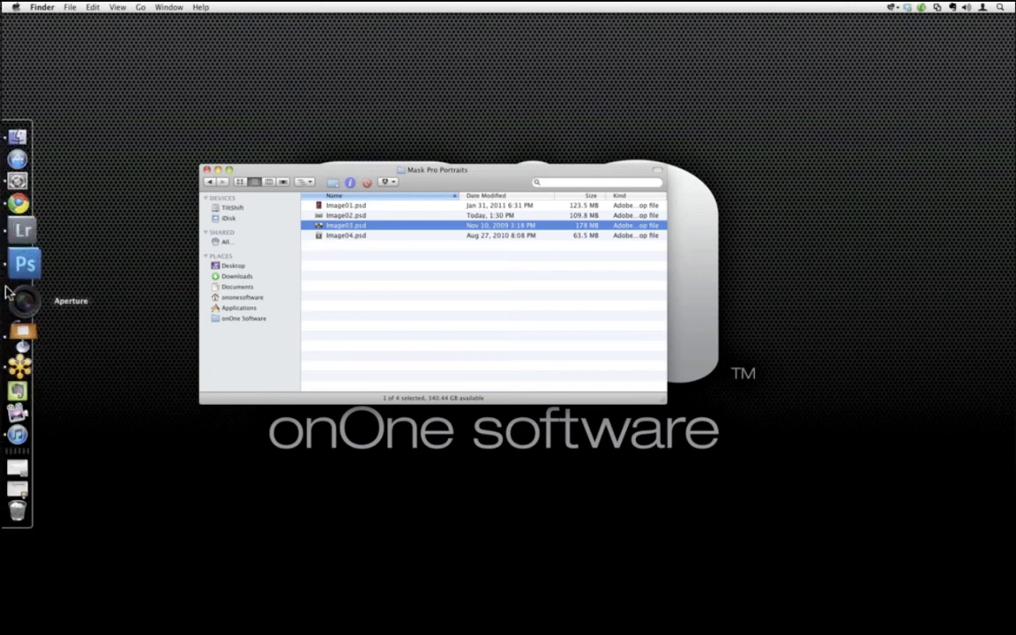
click(25, 264)
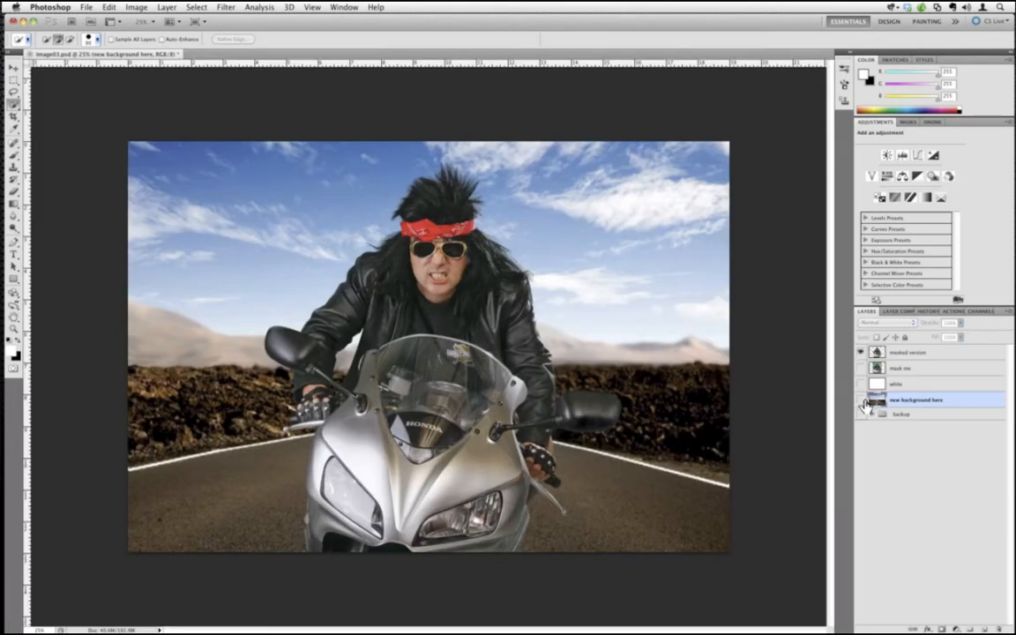
Hide the masked version layer, show mask me and new background here, and reorder them with mask me directly above the new background.
click(863, 400)
click(862, 369)
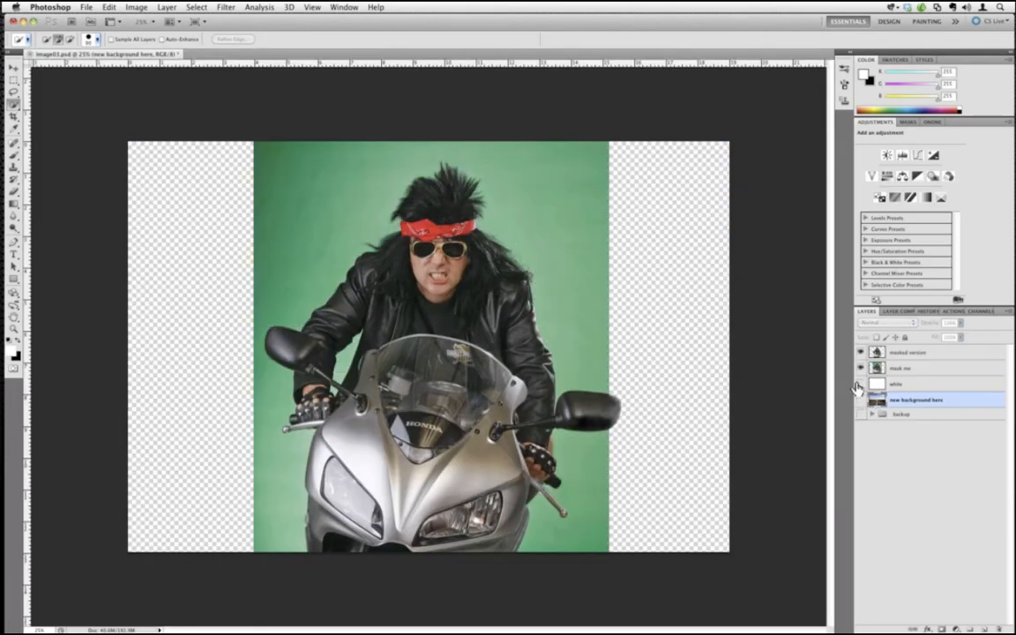
click(862, 400)
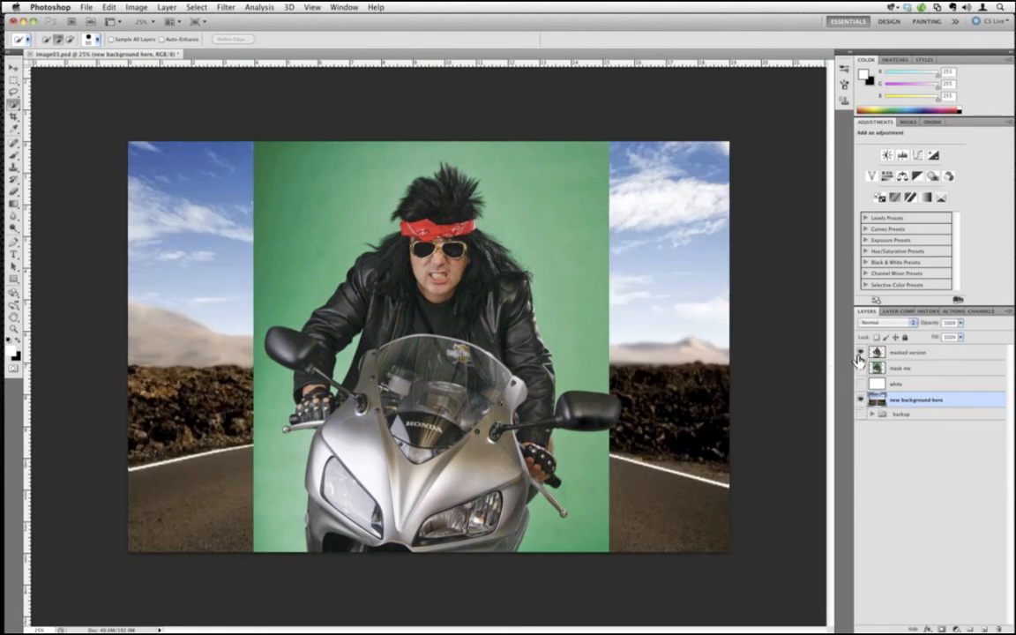
click(861, 353)
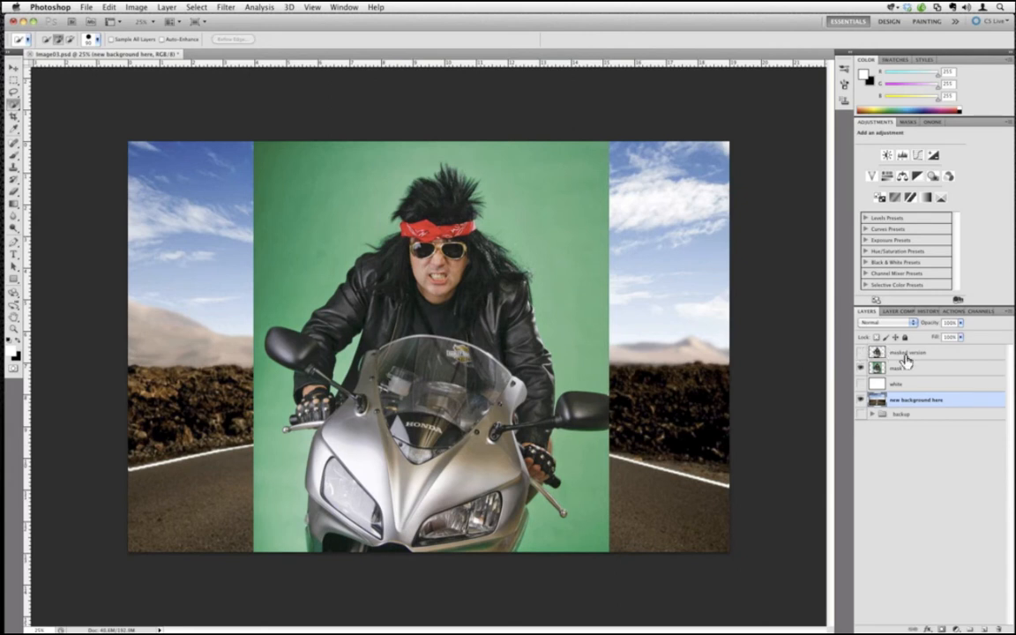
mouse_move(906, 359)
mouse_down()
mouse_move(904, 407)
mouse_move(901, 362)
mouse_up()
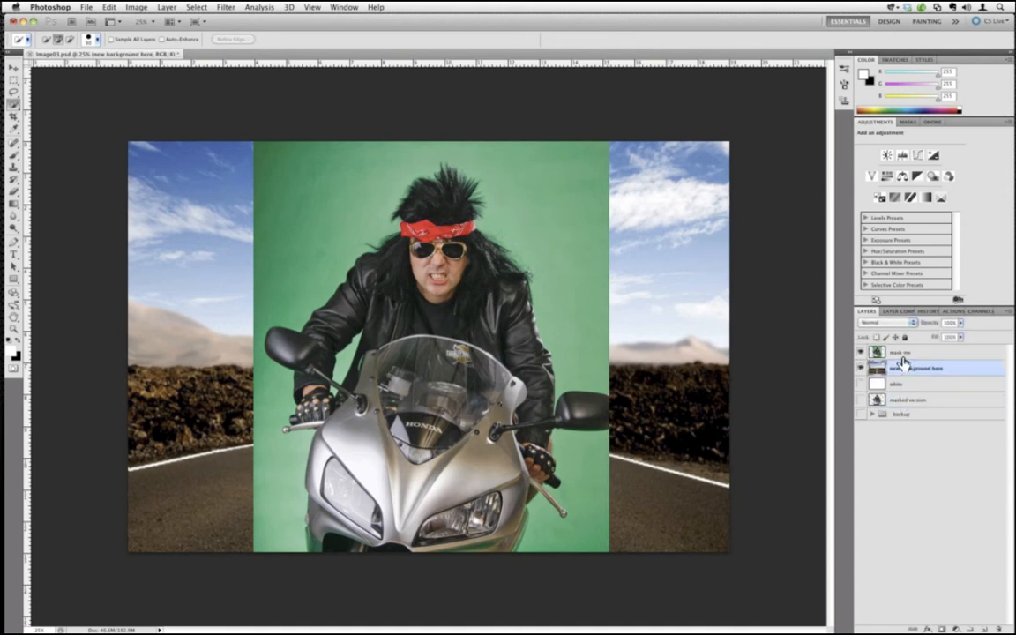
Add a layer mask to the mask me layer and open it in Mask Pro 4.1.
click(903, 355)
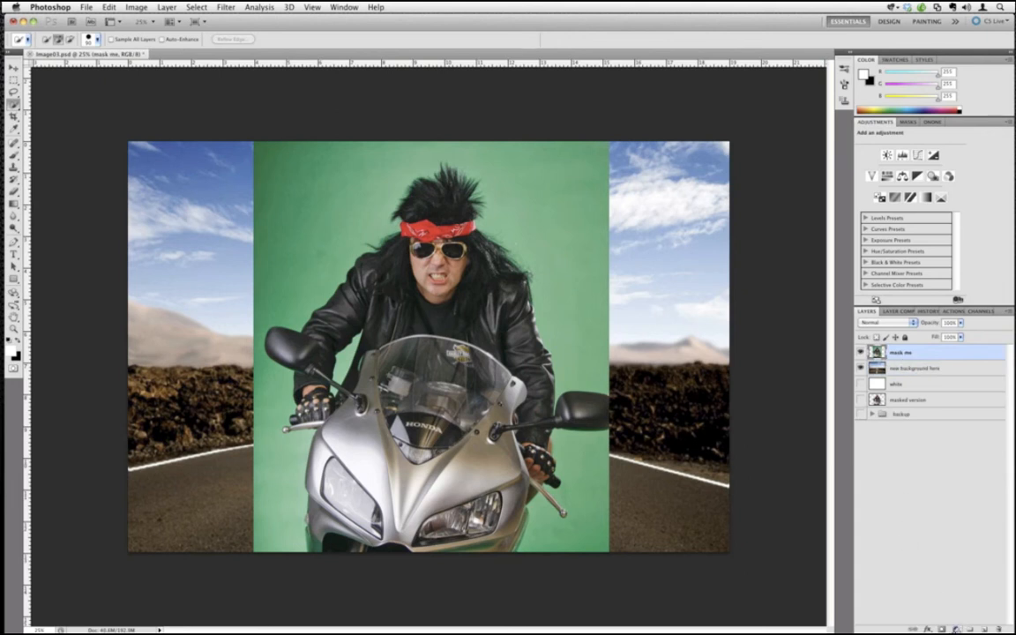
click(943, 629)
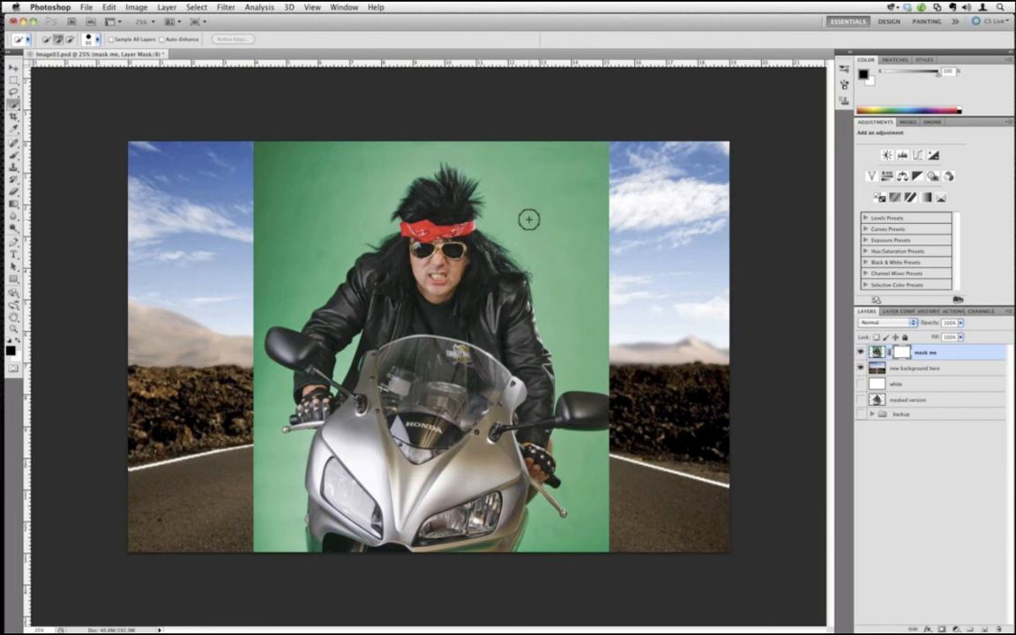
click(861, 352)
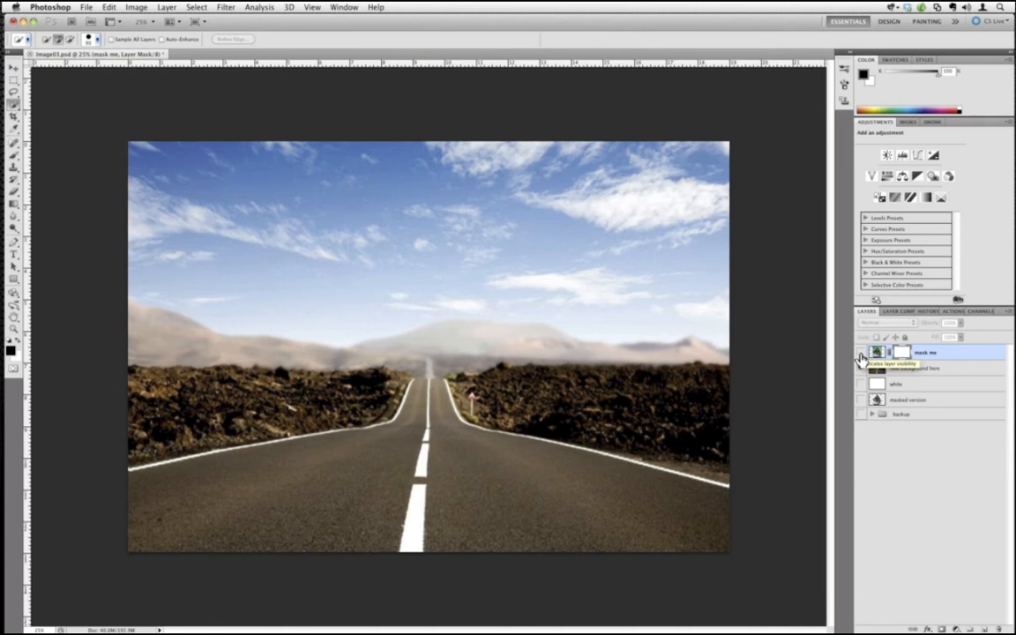
click(861, 354)
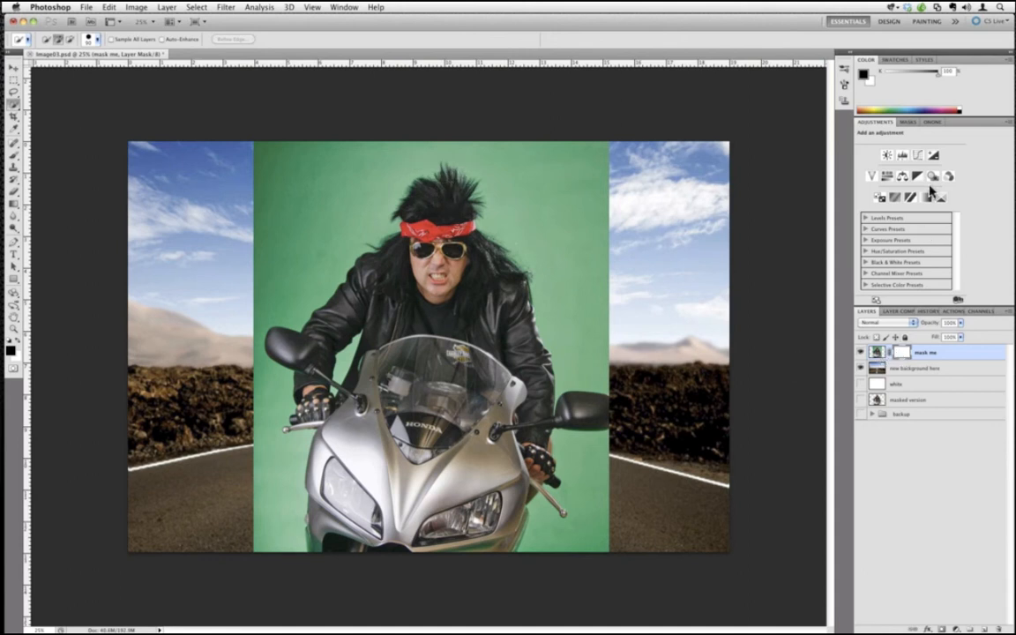
click(934, 122)
click(893, 174)
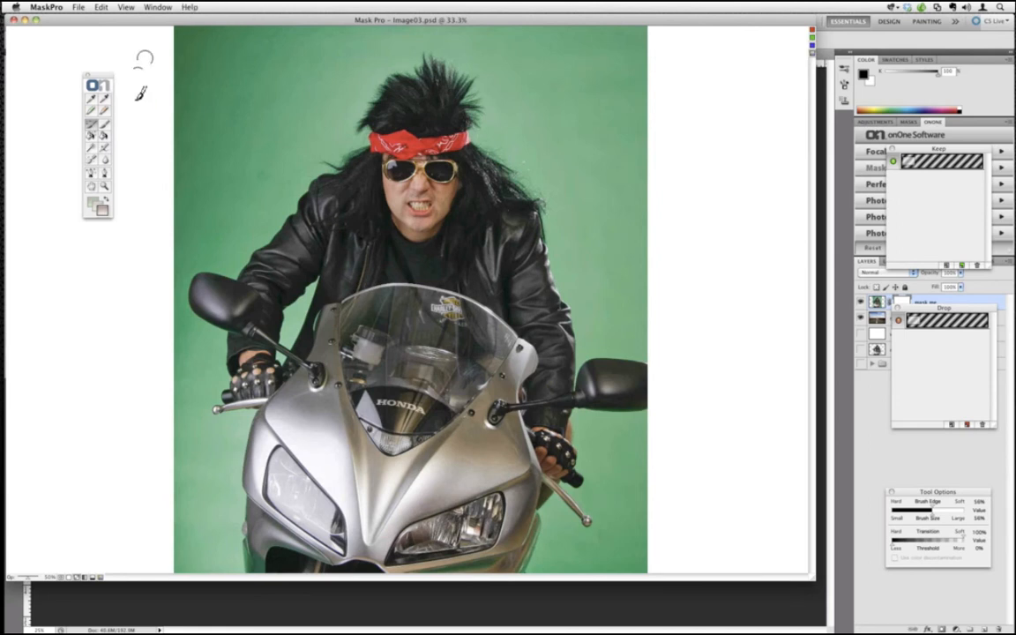
Sample the light and dark greens of the studio backdrop around the rider as drop colors with the Drop eyedropper.
click(104, 98)
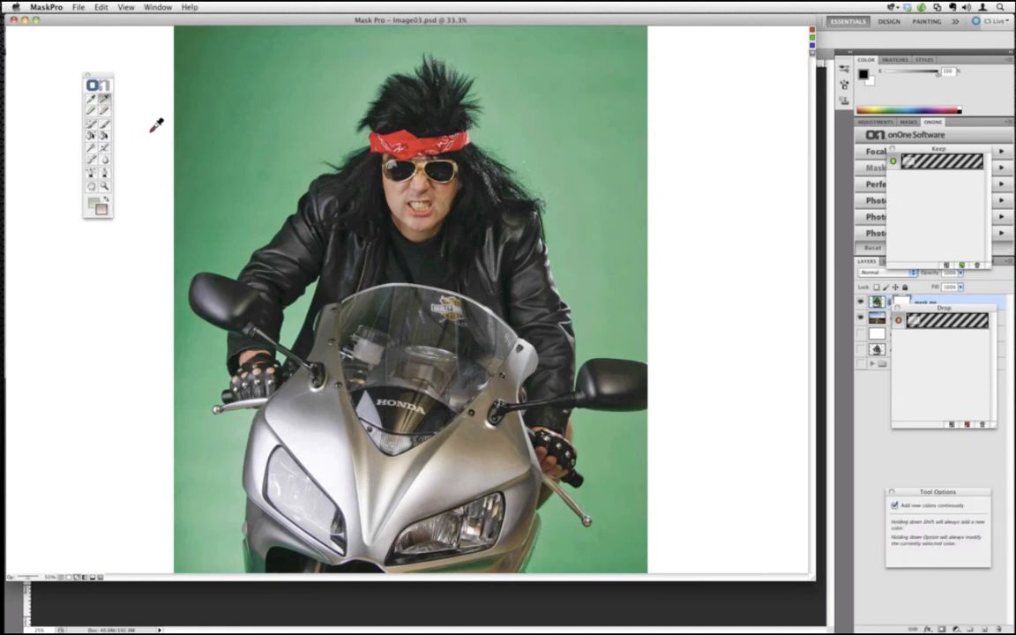
click(339, 149)
mouse_move(339, 150)
mouse_down()
mouse_move(350, 99)
mouse_move(542, 47)
mouse_move(633, 45)
mouse_move(625, 287)
mouse_move(533, 307)
mouse_move(582, 463)
mouse_move(563, 423)
mouse_move(245, 479)
mouse_up()
click(214, 476)
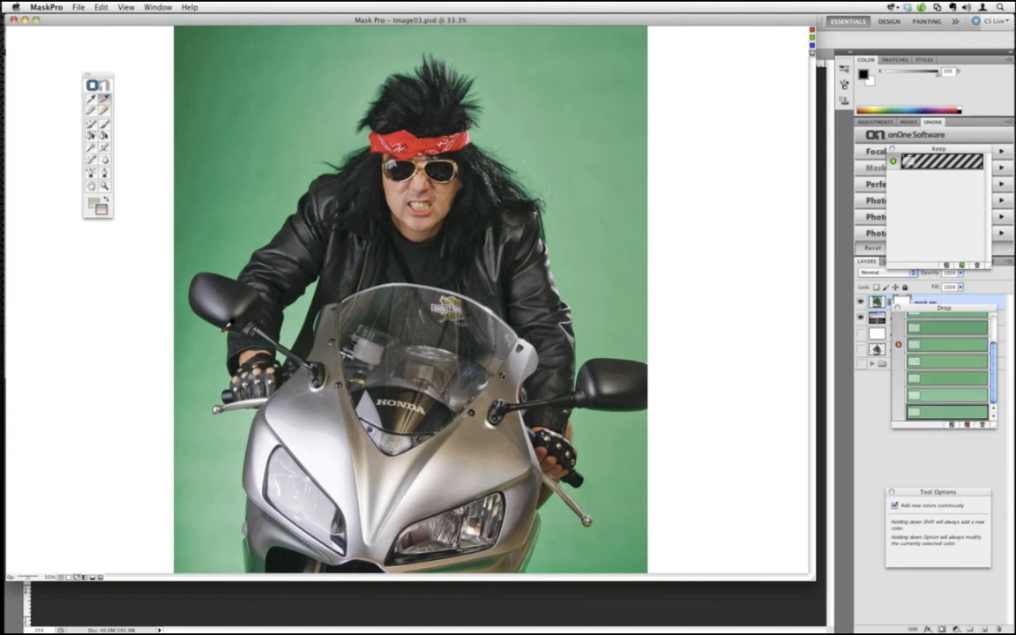
mouse_move(300, 311)
mouse_down()
mouse_move(246, 197)
mouse_move(202, 167)
mouse_move(197, 84)
mouse_move(166, 240)
mouse_up()
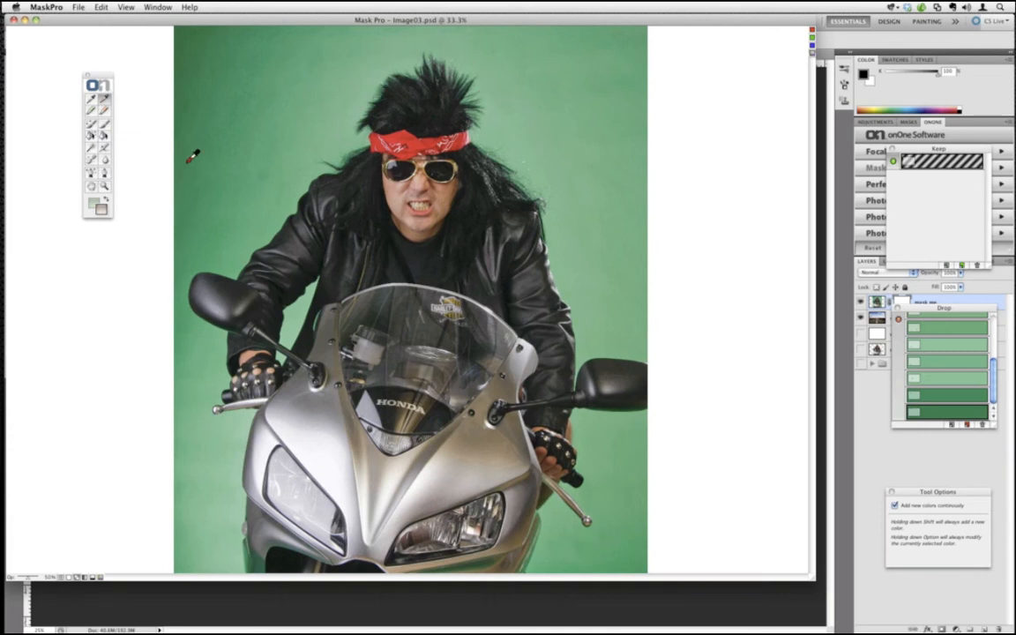
Remove the green backdrop from the whole image with the Magic Brush and inspect the result as a black-and-white mask.
click(92, 124)
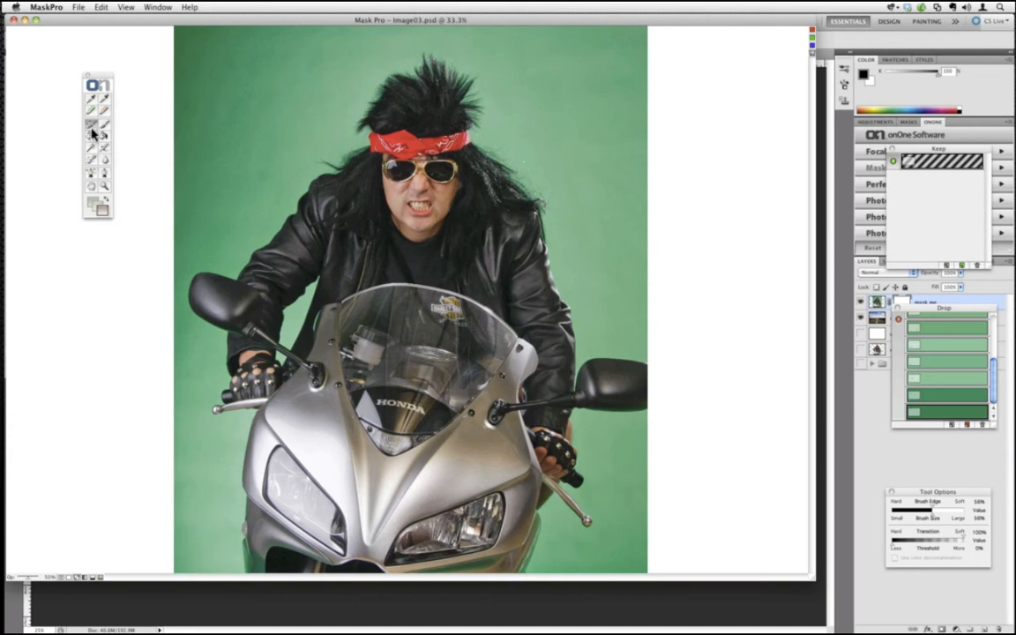
click(90, 127)
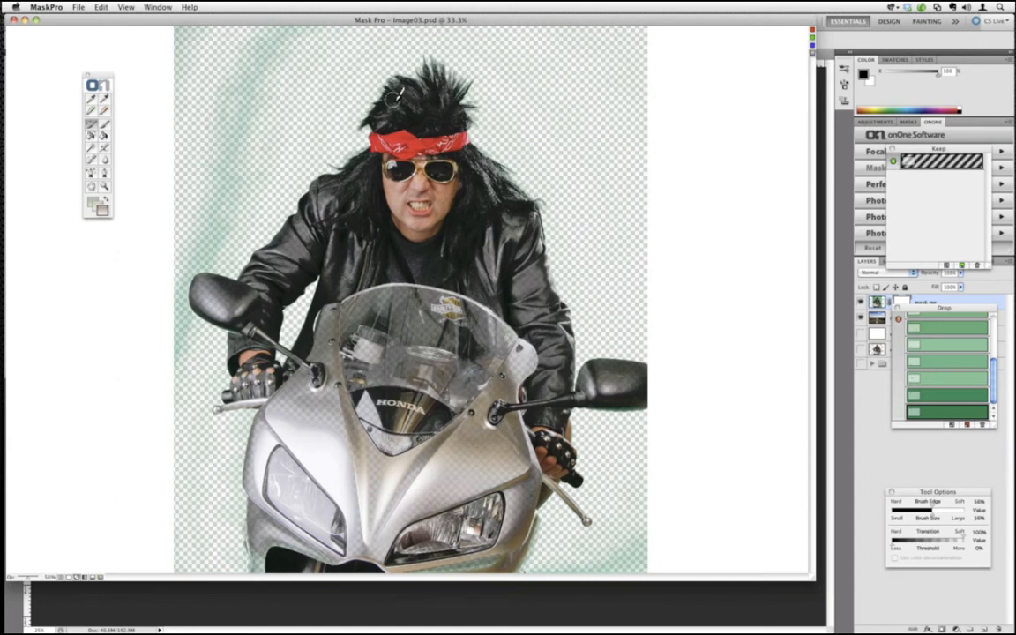
key(super+plus)
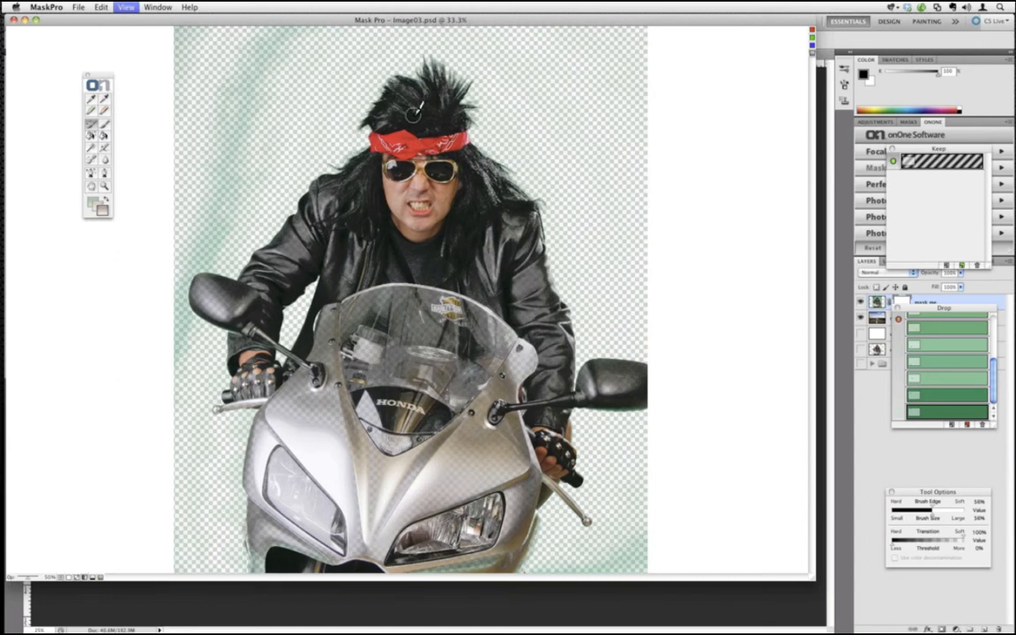
key(super+m)
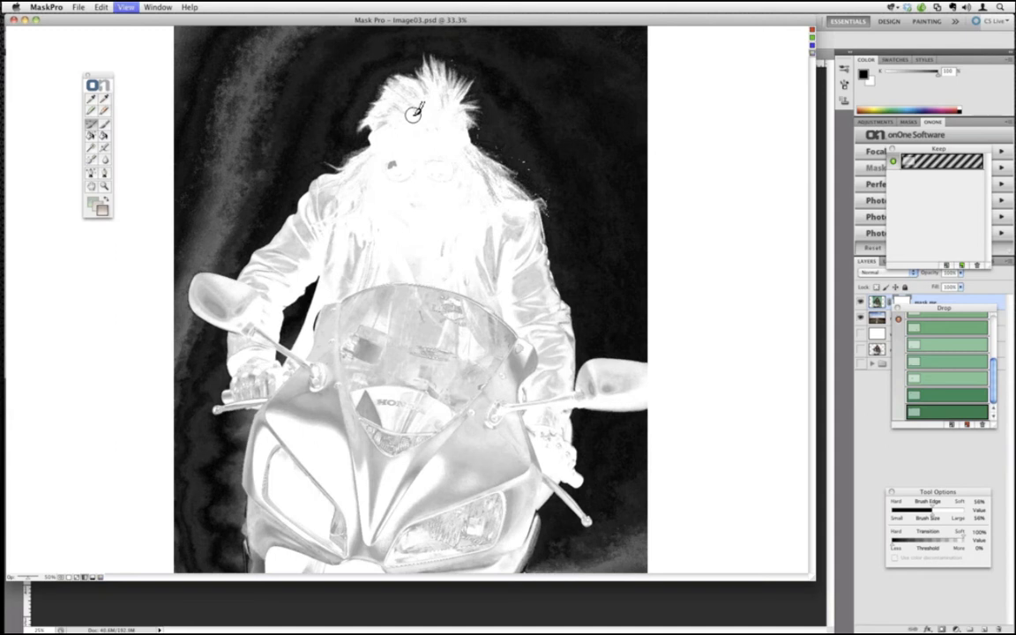
key(super+m)
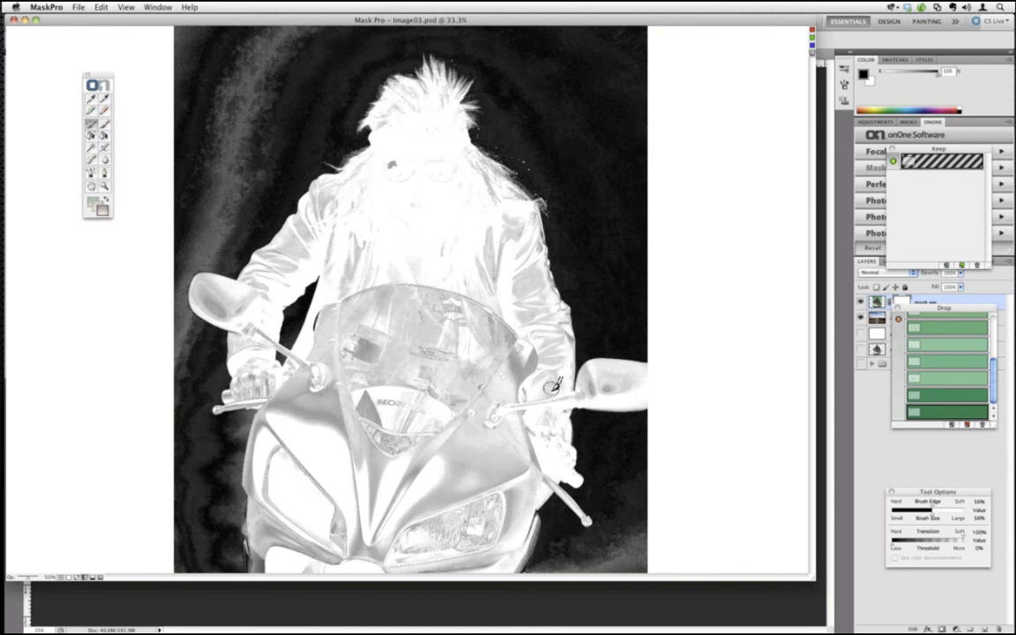
Show the cutout over the new background and paint the motorcycle's windshield and body back in with an 87% Brush in restore mode.
click(104, 127)
click(99, 210)
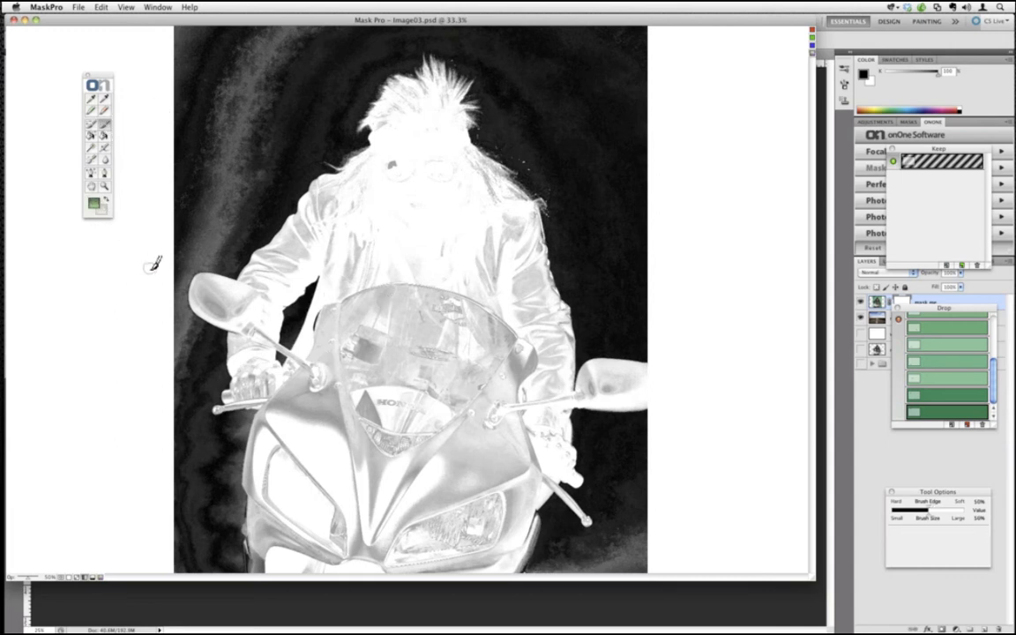
key(super+k)
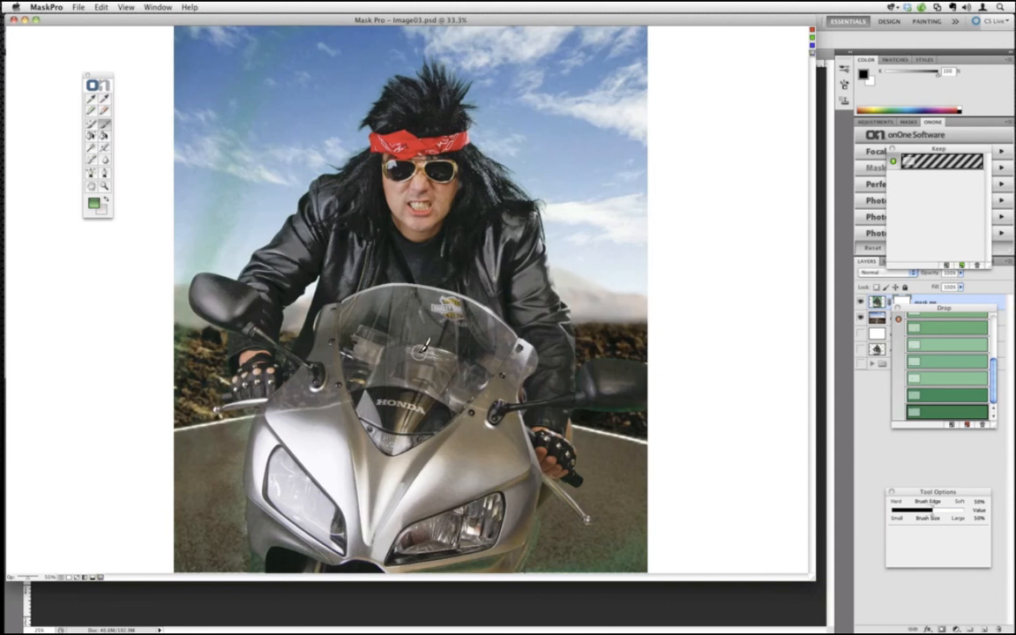
key(bracketright)
key(bracketright)
key(bracketright)
key(bracketright)
key(bracketright)
key(bracketright)
key(bracketright)
key(bracketright)
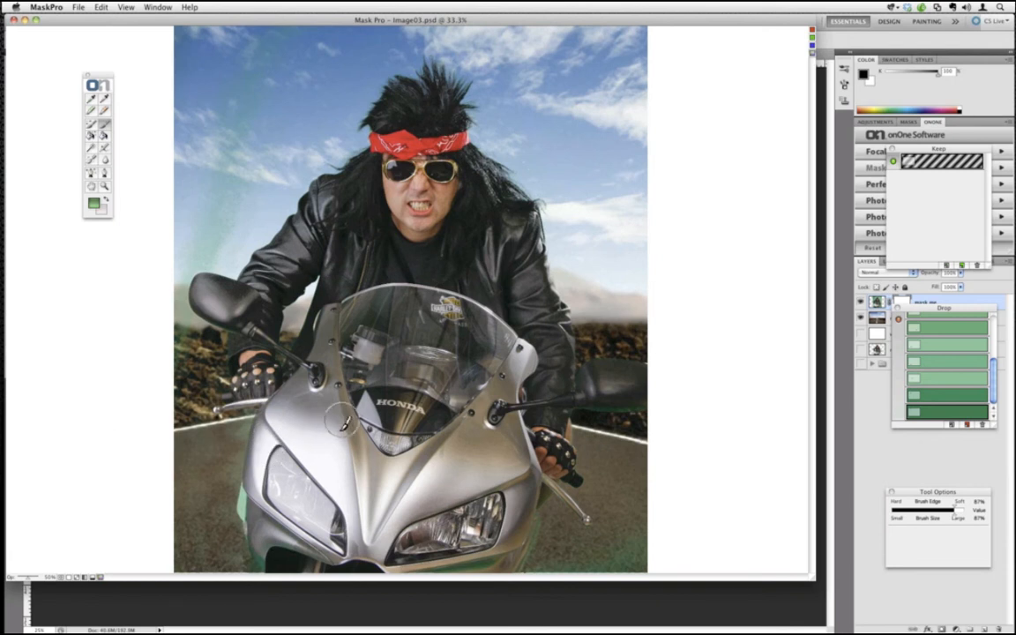
mouse_move(394, 498)
mouse_down()
mouse_move(456, 495)
mouse_move(470, 481)
mouse_move(523, 533)
mouse_move(522, 568)
mouse_move(536, 494)
mouse_up()
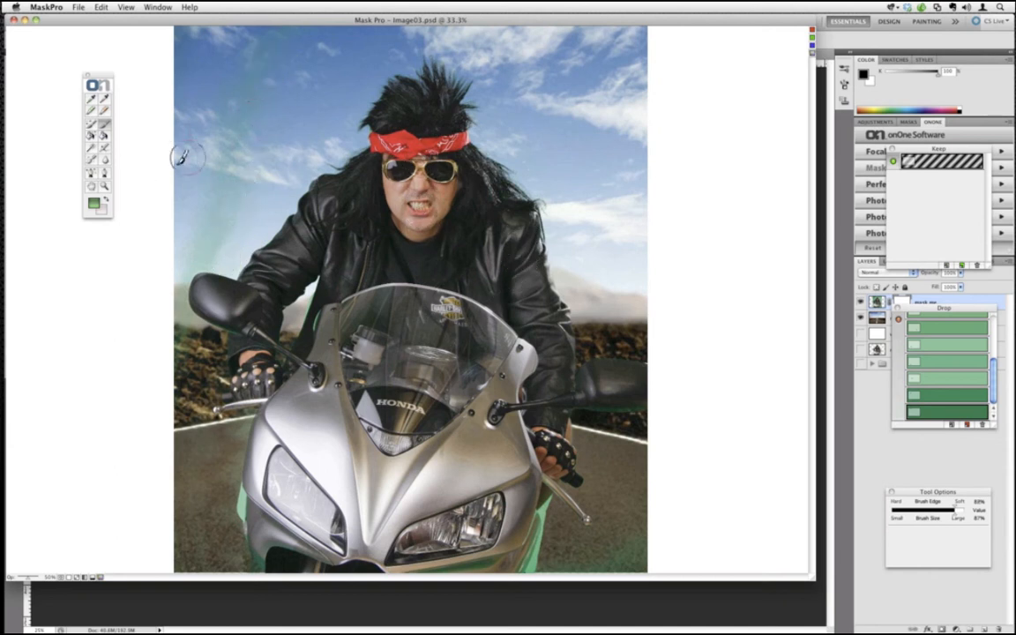
Switch the Brush to removal, paint away the green haze beside the rider's right arm, and fill out the white area beyond that backdrop edge.
click(106, 210)
mouse_move(214, 227)
mouse_down()
mouse_move(238, 86)
mouse_move(228, 120)
mouse_move(264, 33)
mouse_up()
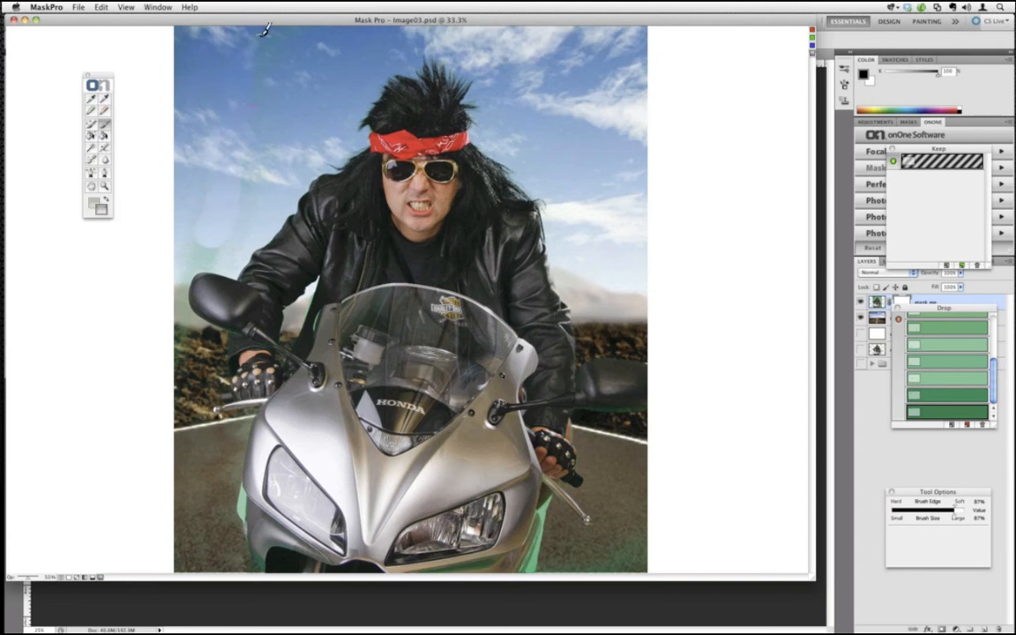
mouse_move(268, 86)
mouse_down()
mouse_move(249, 195)
mouse_move(192, 238)
mouse_move(188, 176)
mouse_move(154, 375)
mouse_move(156, 299)
mouse_move(170, 487)
mouse_move(159, 514)
mouse_move(174, 434)
mouse_move(187, 504)
mouse_up()
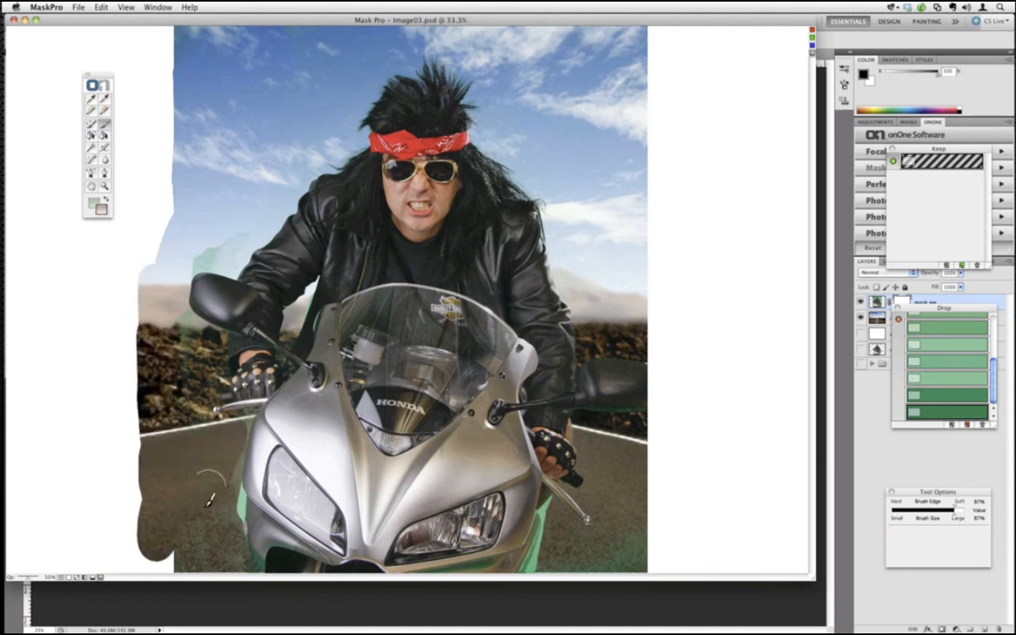
mouse_move(177, 509)
mouse_down()
mouse_move(146, 516)
mouse_move(141, 349)
mouse_move(176, 79)
mouse_move(168, 75)
mouse_up()
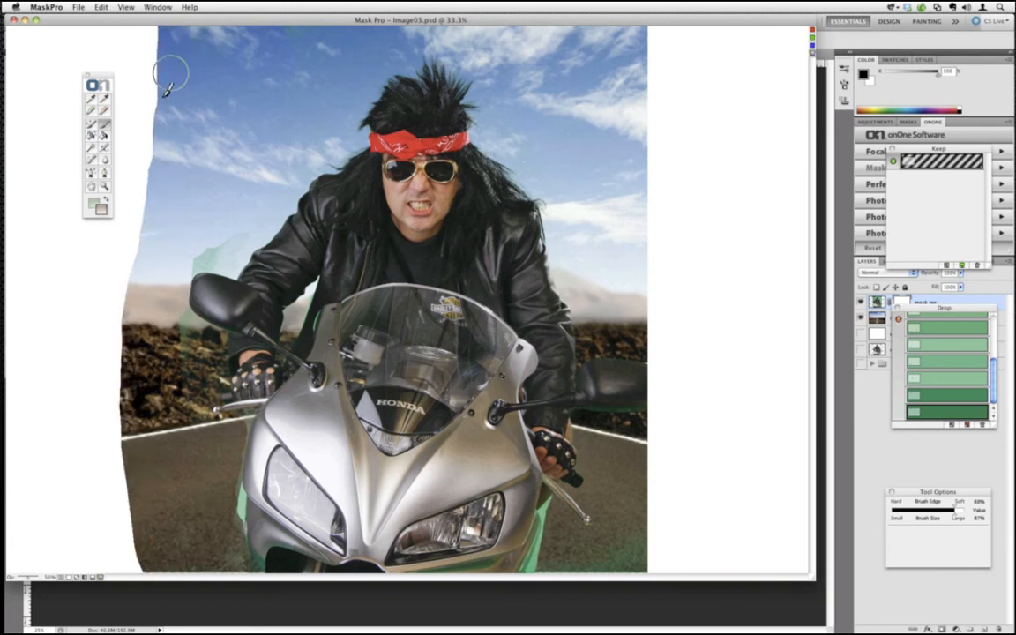
click(103, 134)
click(140, 215)
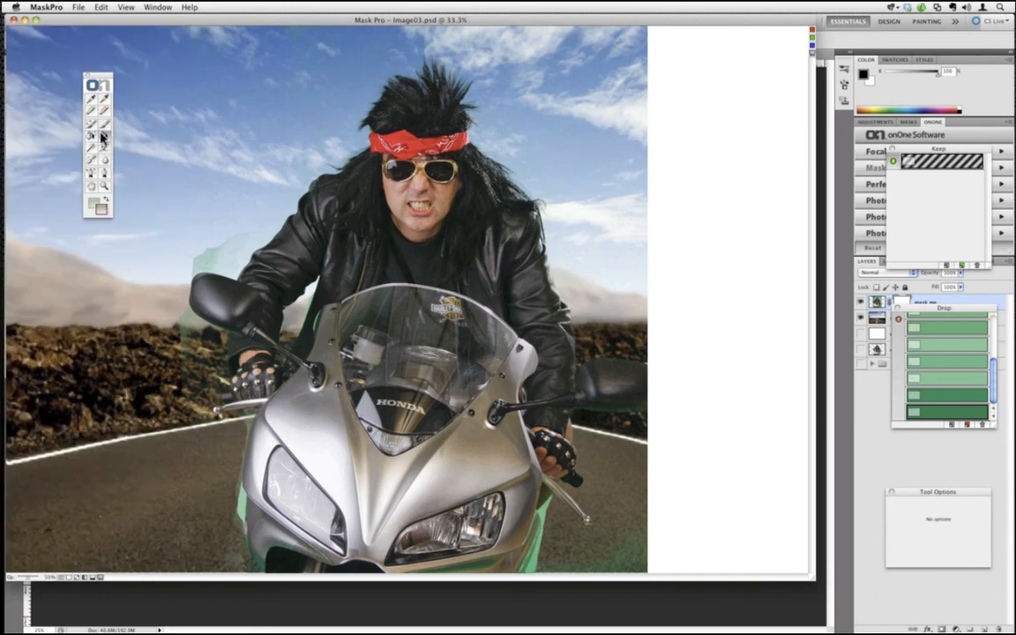
Paint away the backdrop's edge on the rider's left side from sky to road and fill out the remaining white area beyond it.
click(103, 123)
mouse_move(655, 28)
mouse_down()
mouse_move(633, 226)
mouse_move(655, 556)
mouse_up()
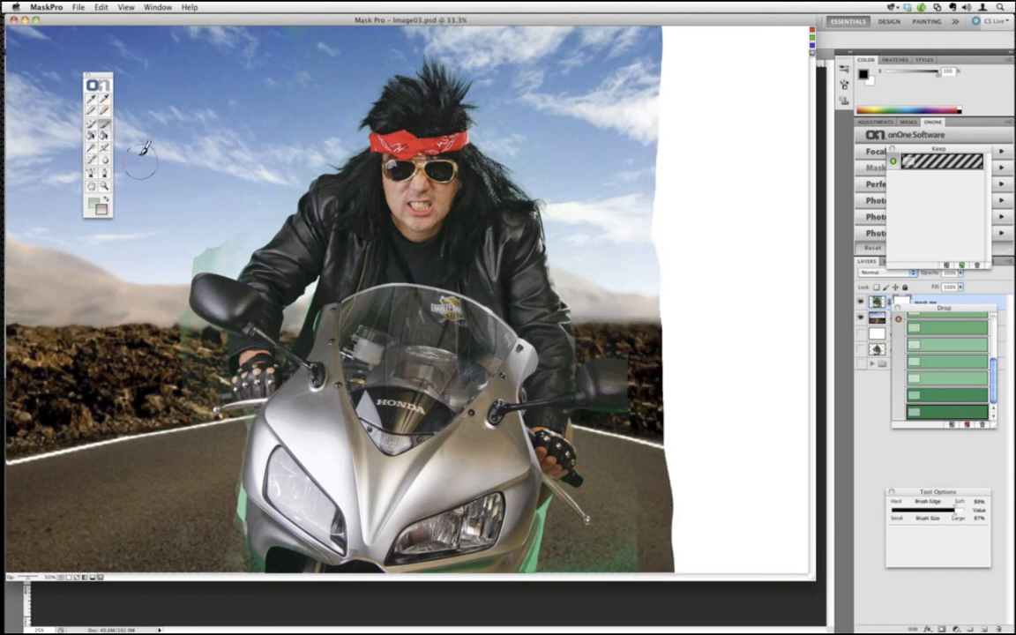
click(104, 137)
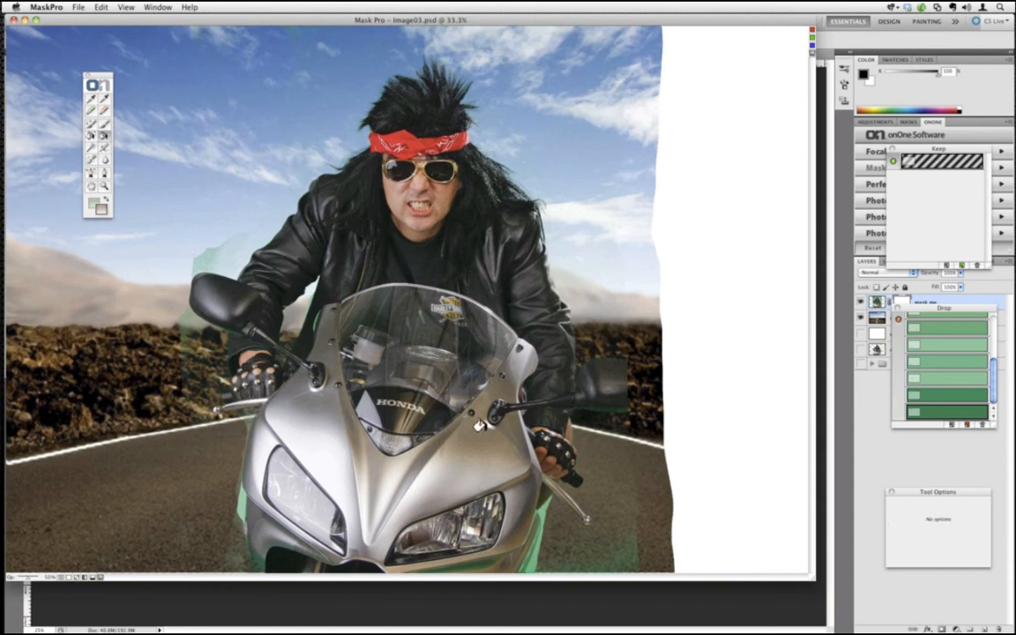
click(728, 388)
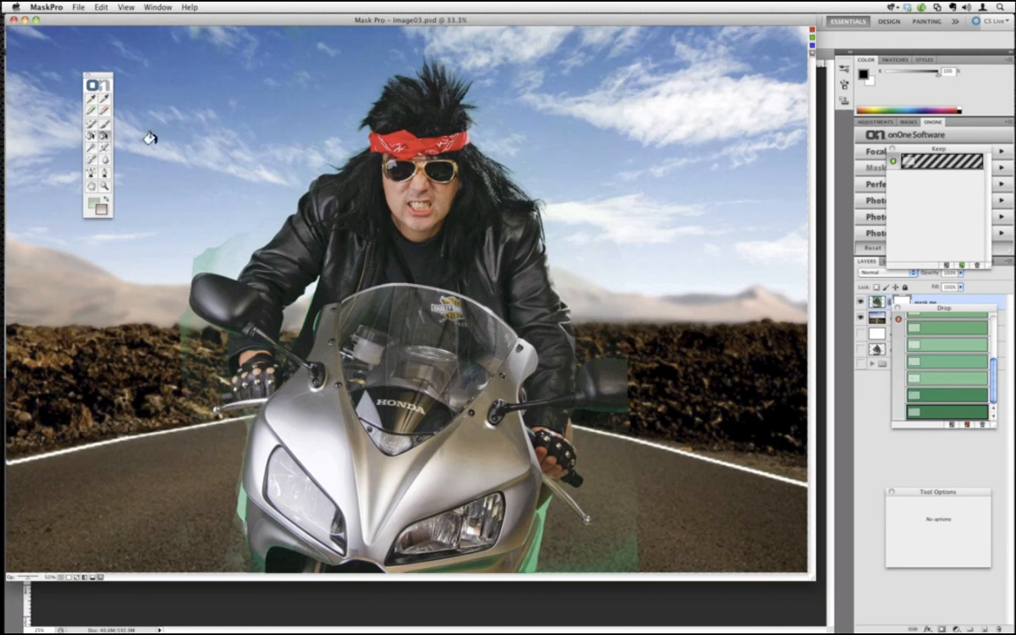
Brush away the green haze around the mirror and jacket sleeve on the rider's right side.
click(104, 127)
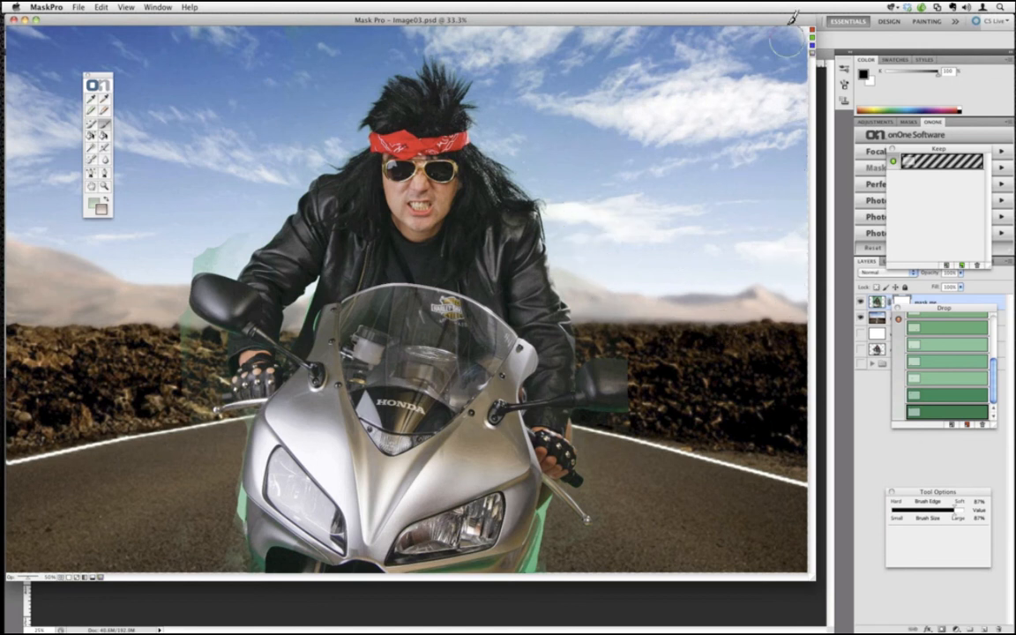
mouse_move(225, 228)
mouse_down()
mouse_move(263, 205)
mouse_move(233, 248)
mouse_up()
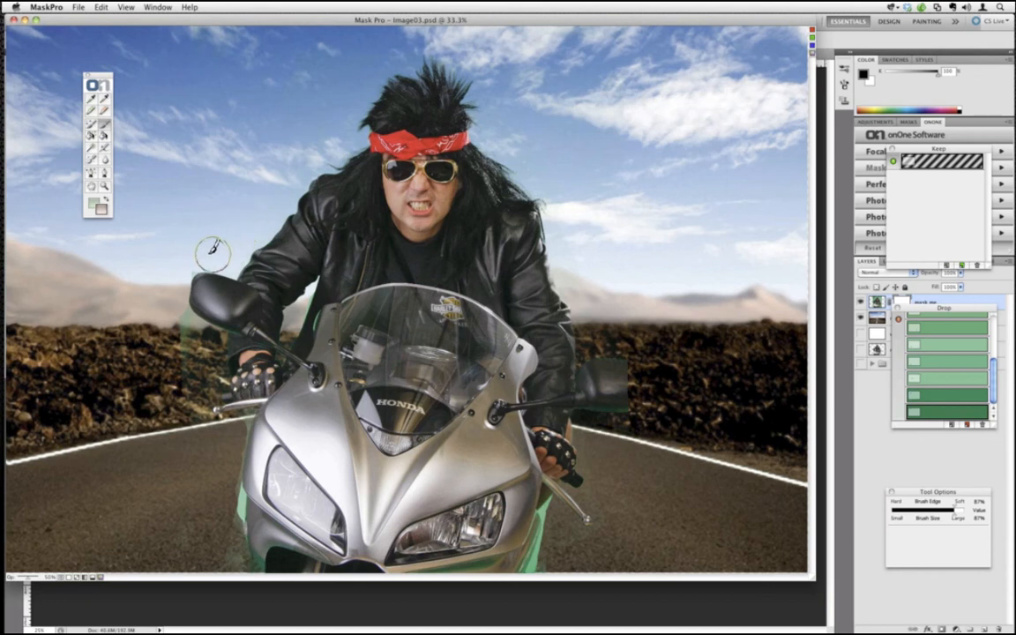
mouse_move(170, 320)
mouse_down()
mouse_move(188, 355)
mouse_move(179, 328)
mouse_move(192, 344)
mouse_move(168, 351)
mouse_move(193, 337)
mouse_move(197, 306)
mouse_up()
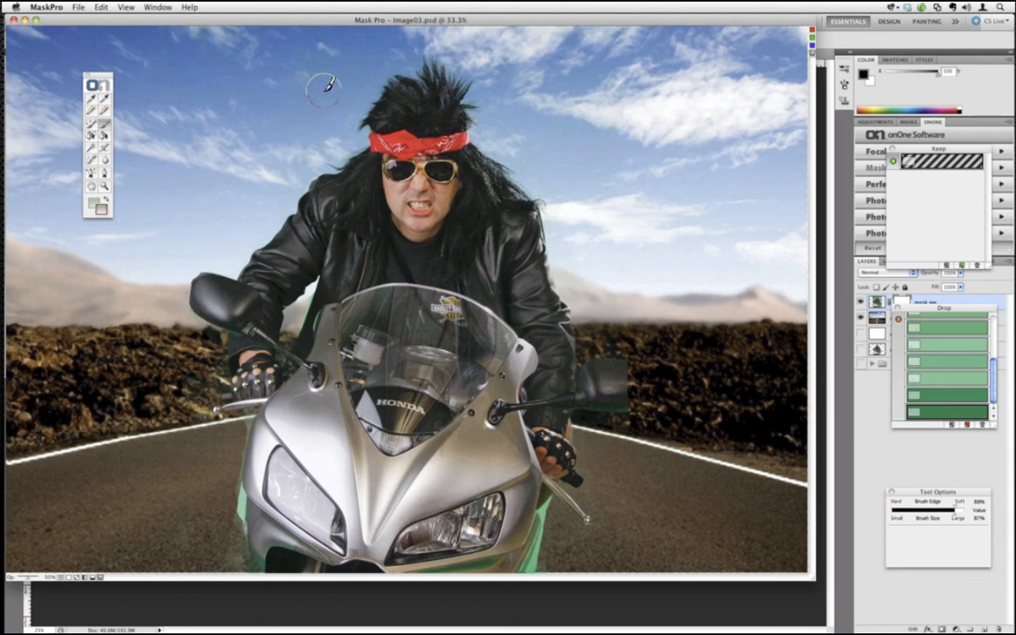
View the mask in black and white, paint the gray patches inside the rider and motorcycle solid white in restore mode, and return to the composite view.
key(super+plus)
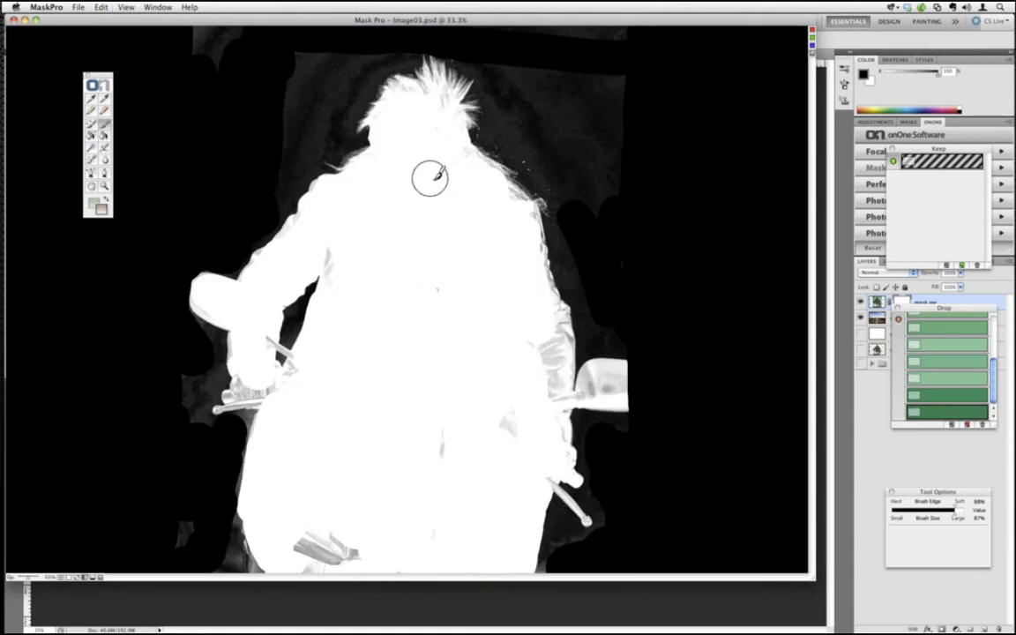
click(99, 205)
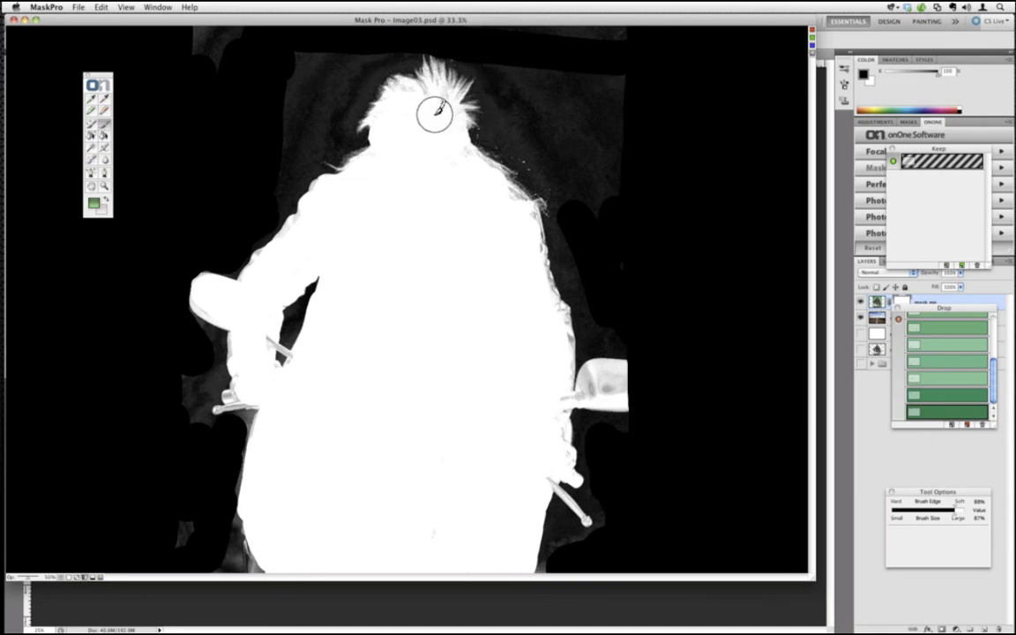
key(super+=)
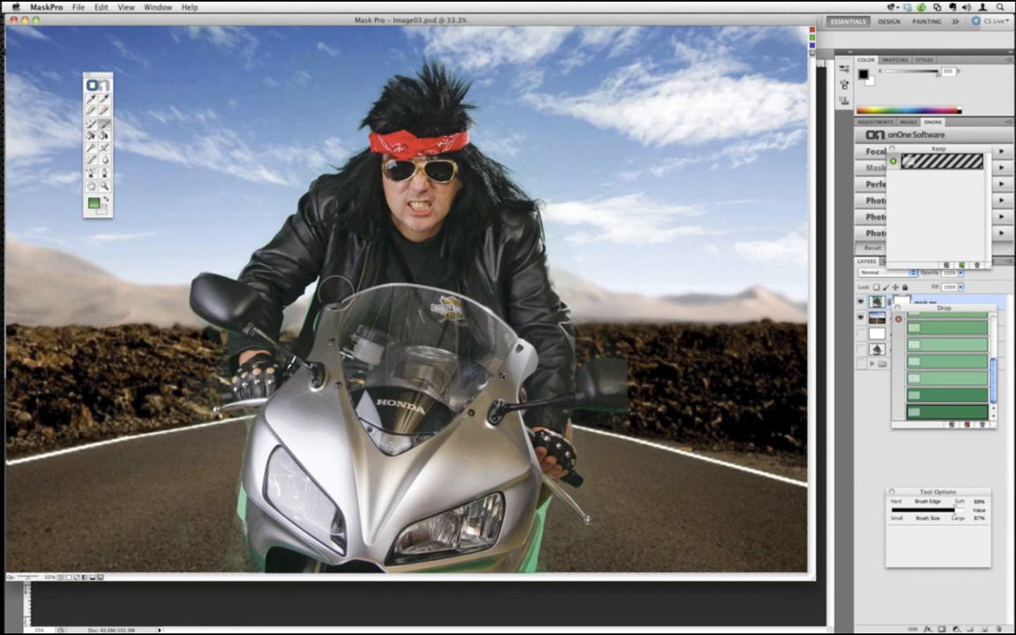
Undo the stray restore stroke beside the lower fairing, brush away the green fringe there in removal mode, and reduce the brush size to 71%.
drag(219, 510, 221, 517)
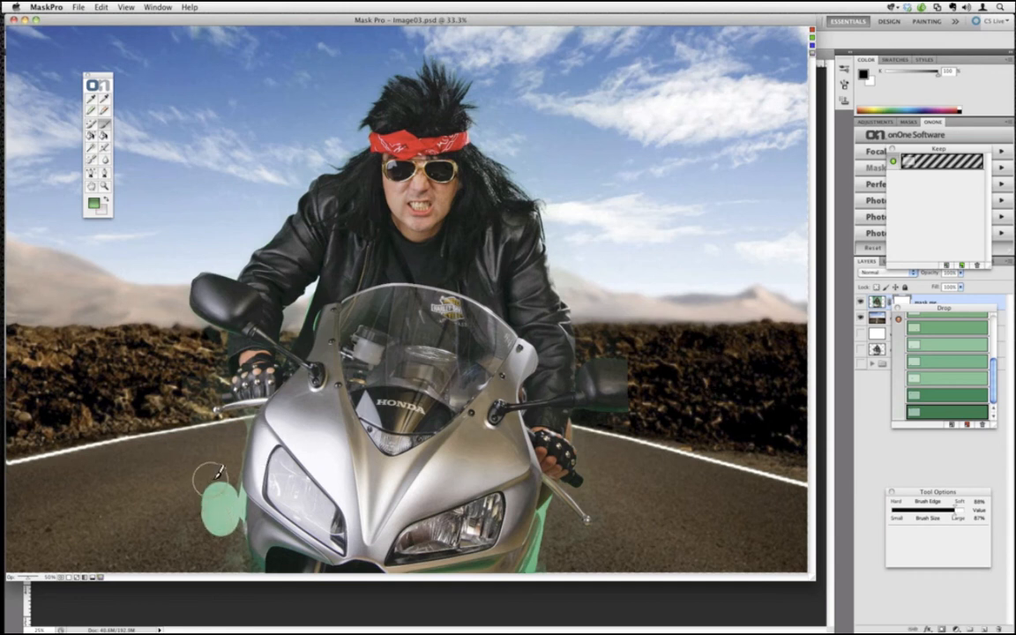
key(super+z)
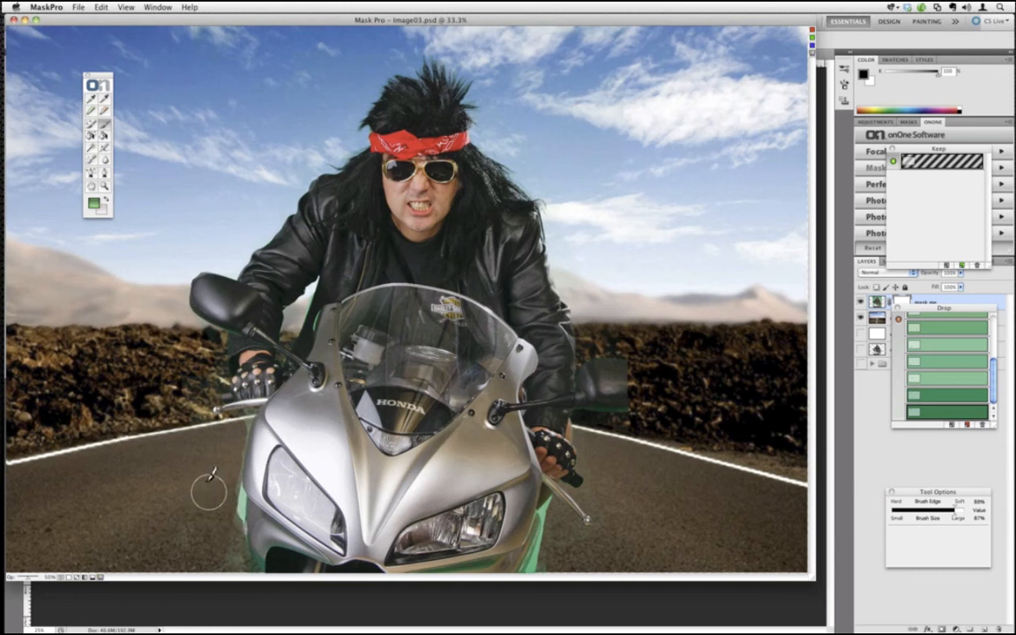
click(100, 202)
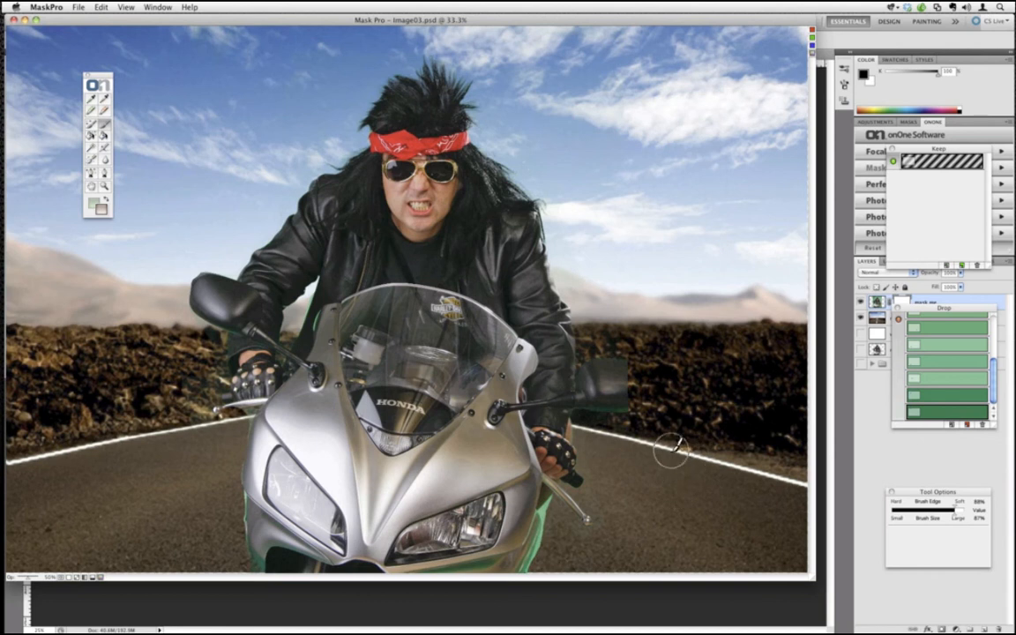
key(bracketleft)
key(bracketleft)
key(bracketleft)
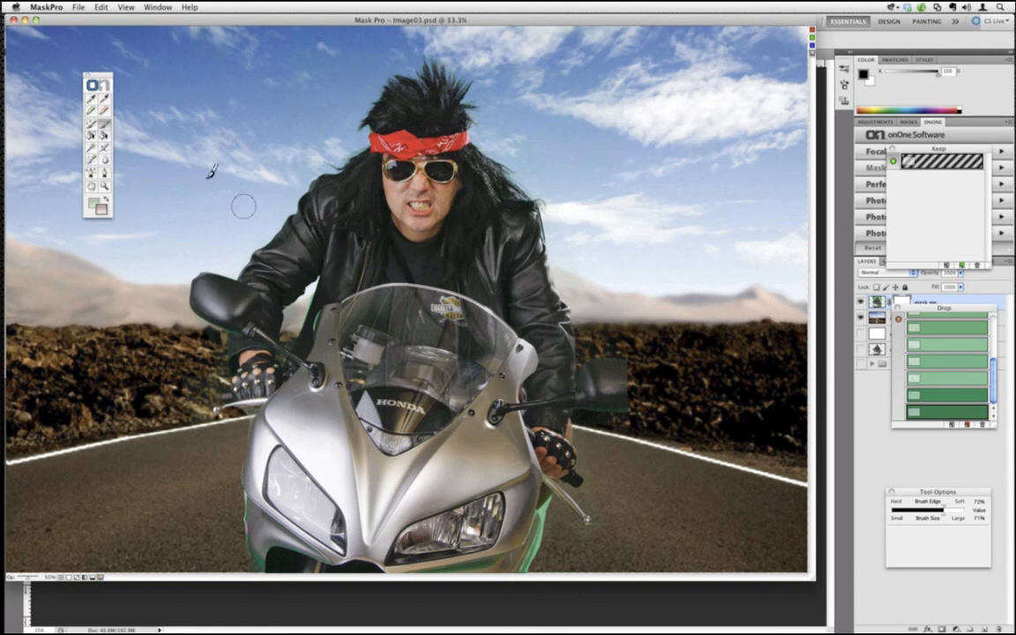
Set the Brush back to restore mode and save and apply the finished mask to the Photoshop layer.
click(96, 205)
key(p)
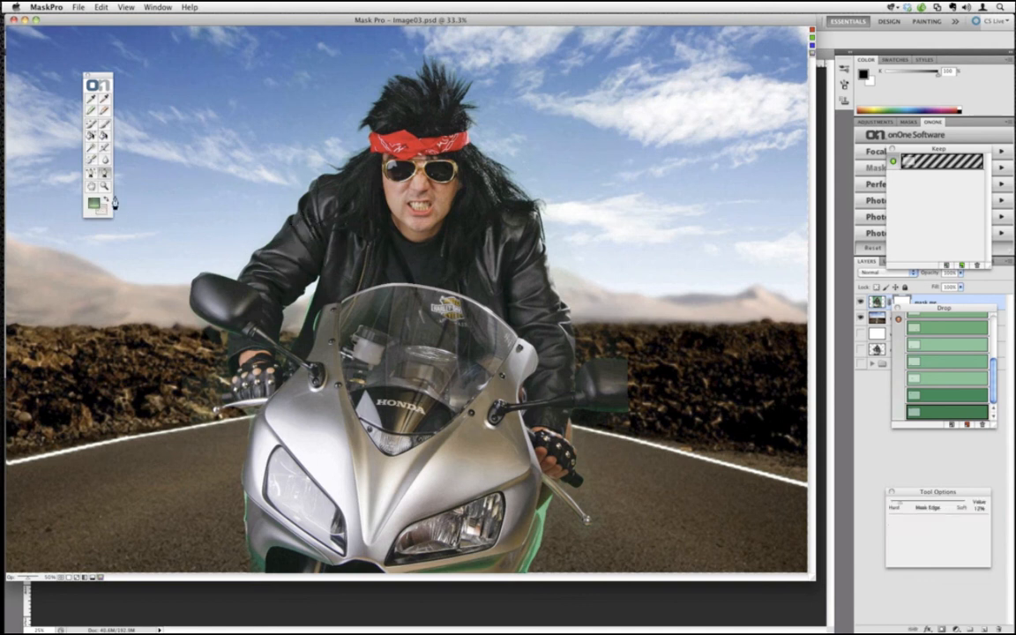
click(103, 124)
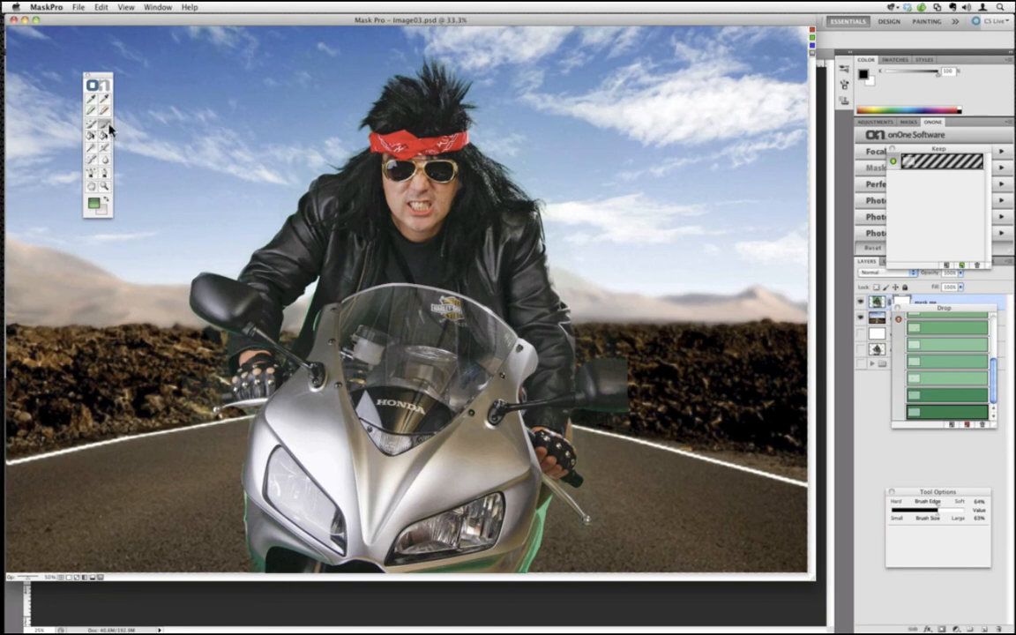
click(79, 7)
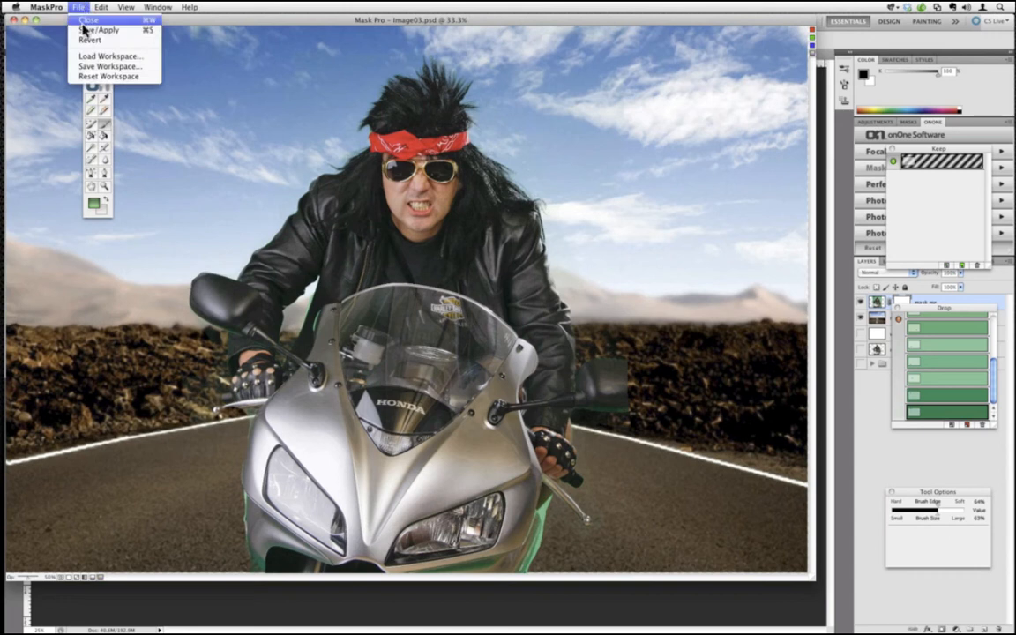
click(97, 76)
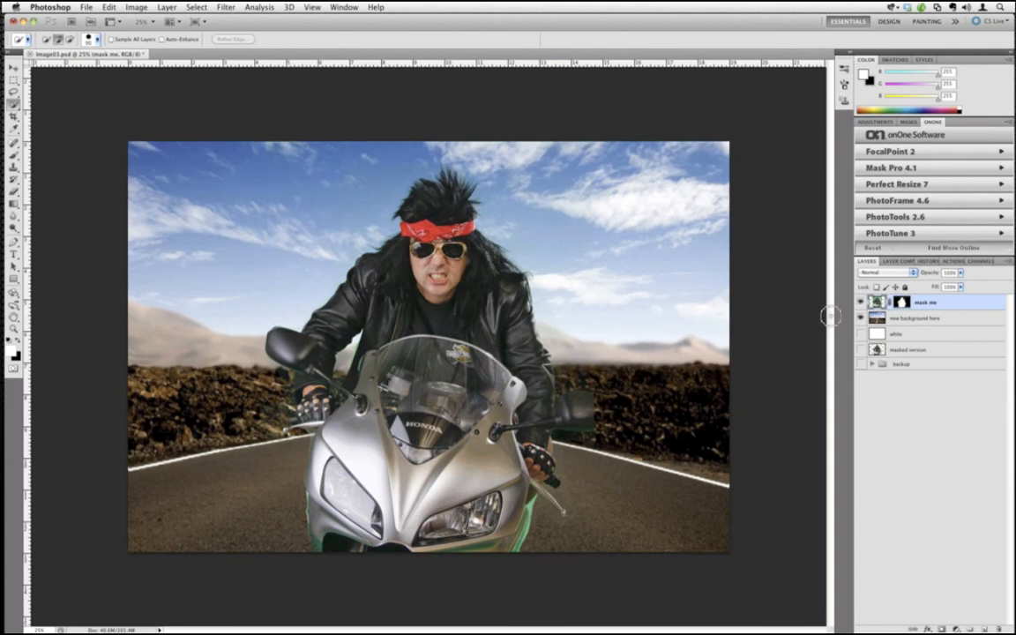
Try shifting the "new background here" layer behind the masked rider with the Move tool.
click(891, 318)
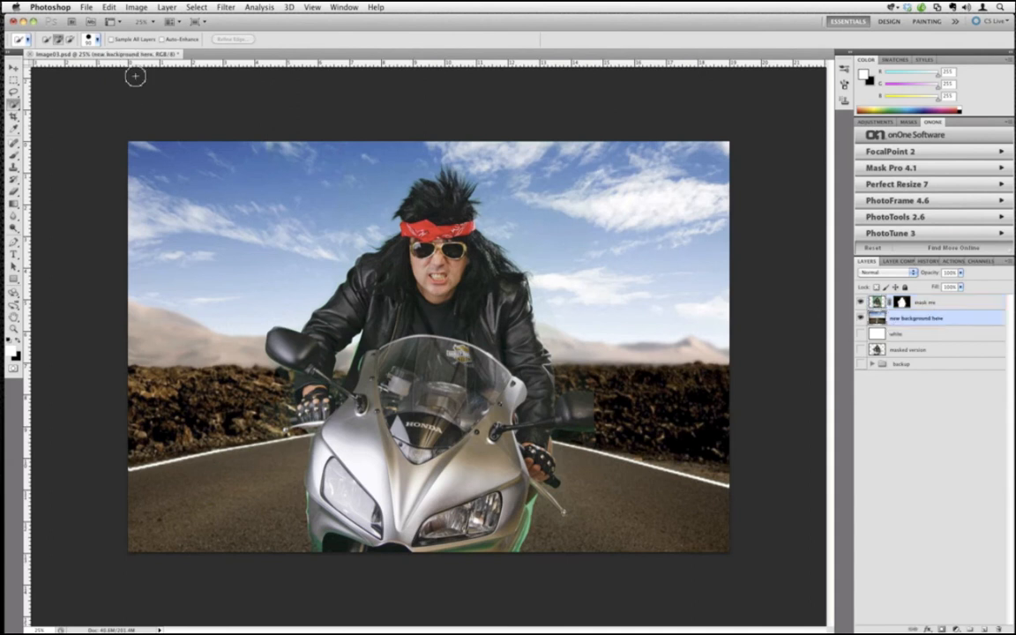
click(14, 67)
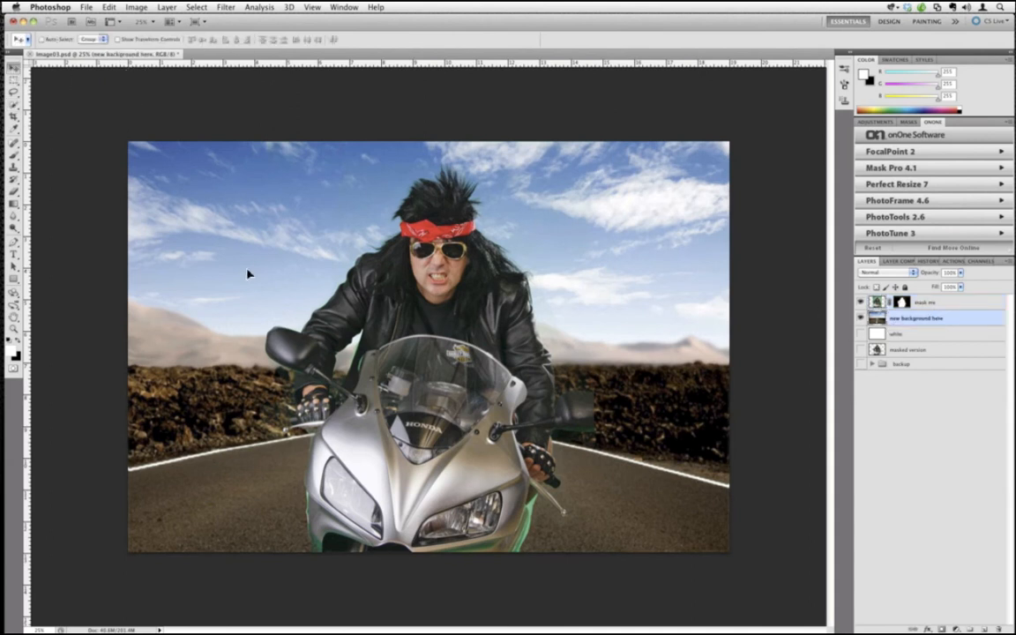
drag(249, 275, 386, 259)
drag(234, 279, 314, 270)
Stamp all visible layers into a new merged layer above the "mask me" layer.
click(920, 303)
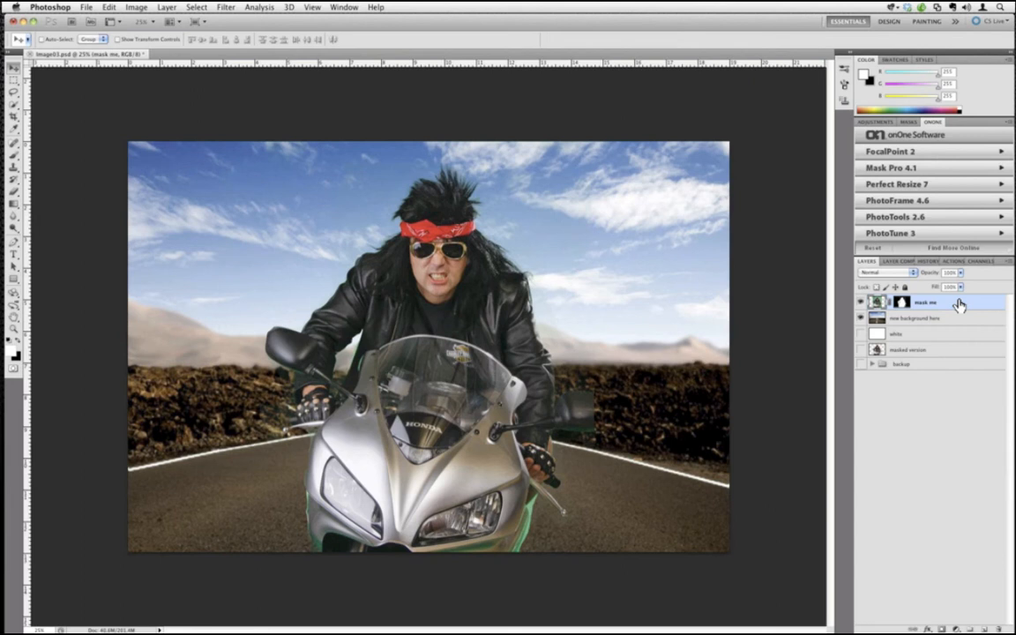
key(super+alt+shift+e)
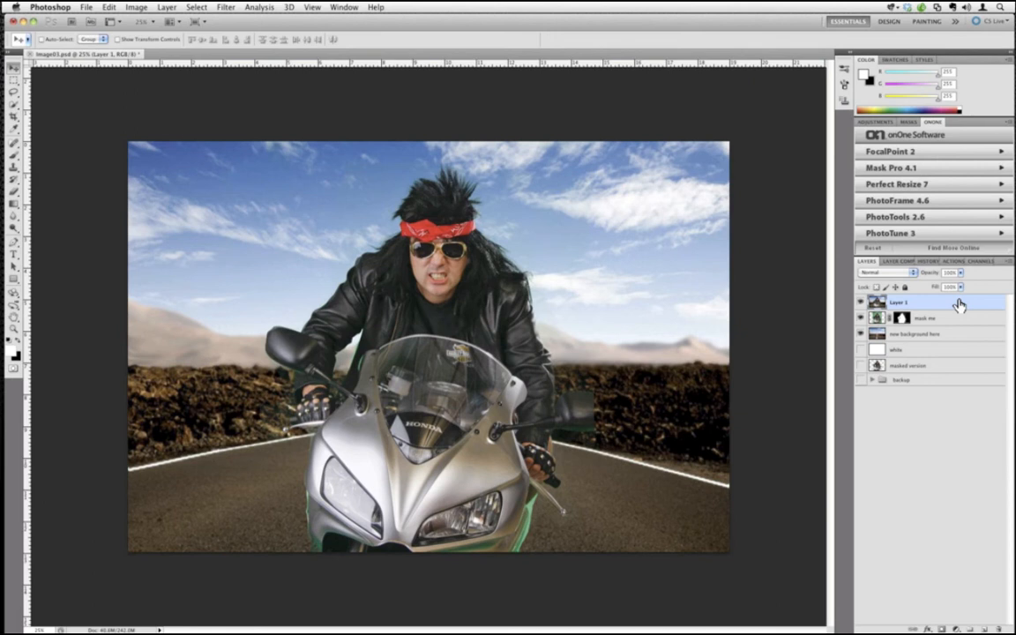
Switch to TextEdit, write "Mac: Command + Option + Shift + E" and "PC: Control + Alt + Shift + E", and return to Photoshop.
key(super+space)
text(text)
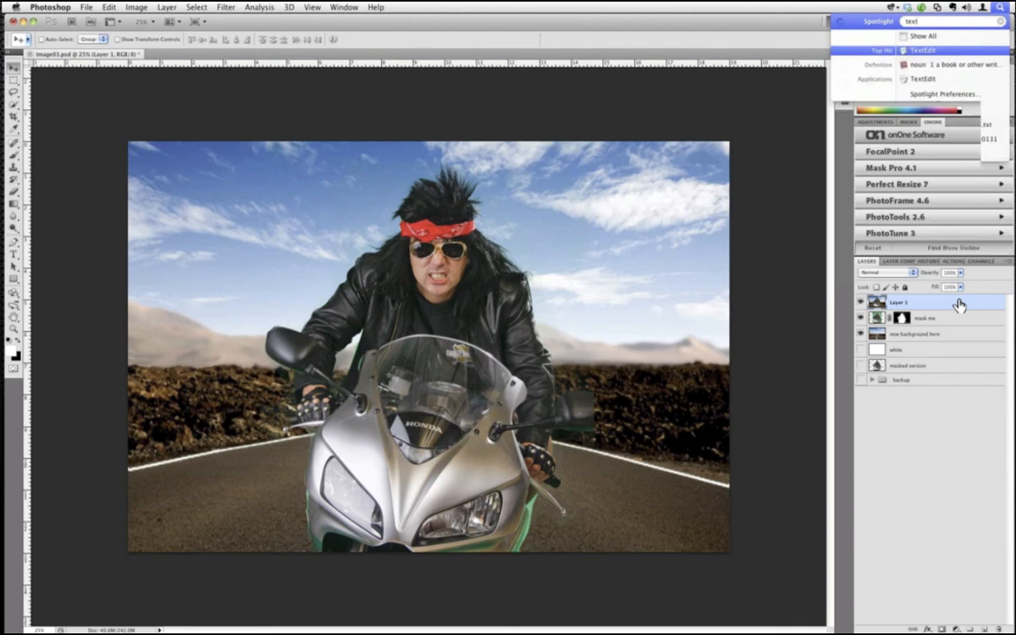
key(Return)
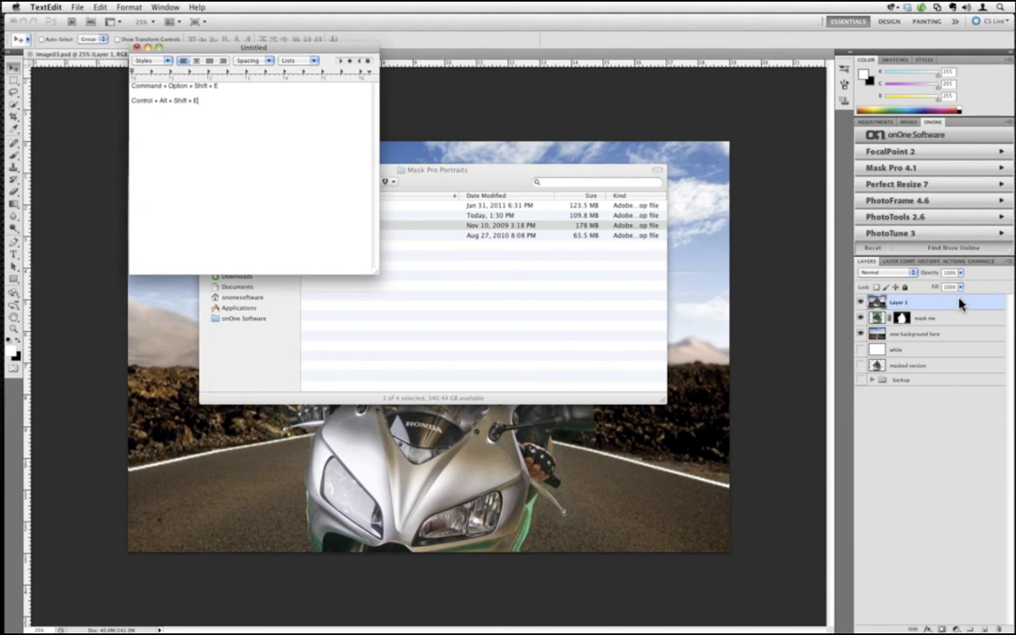
text(Mac)
text(: )
text(PC:)
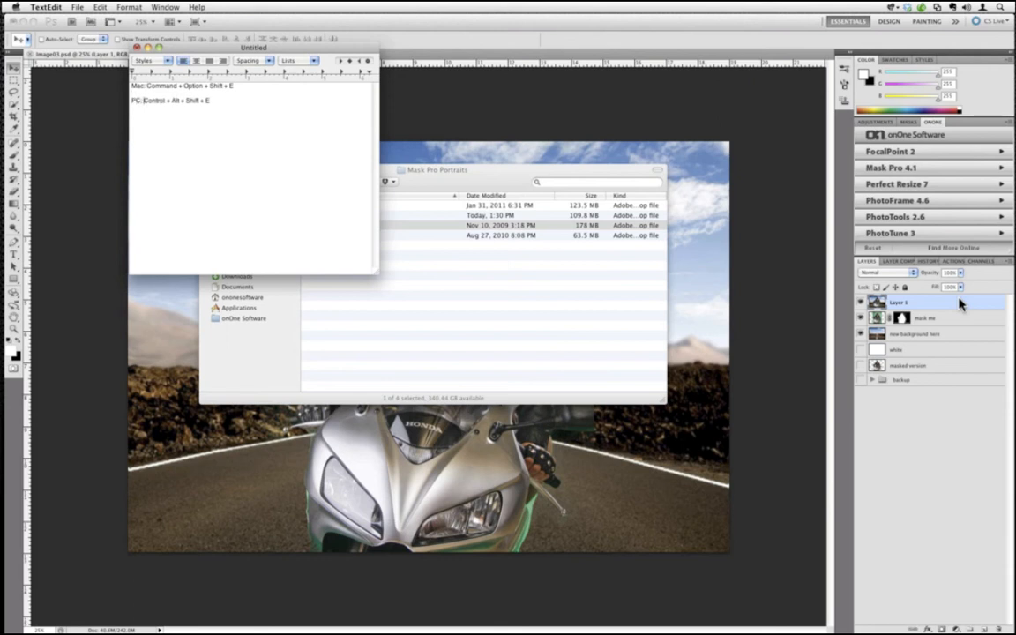
click(794, 242)
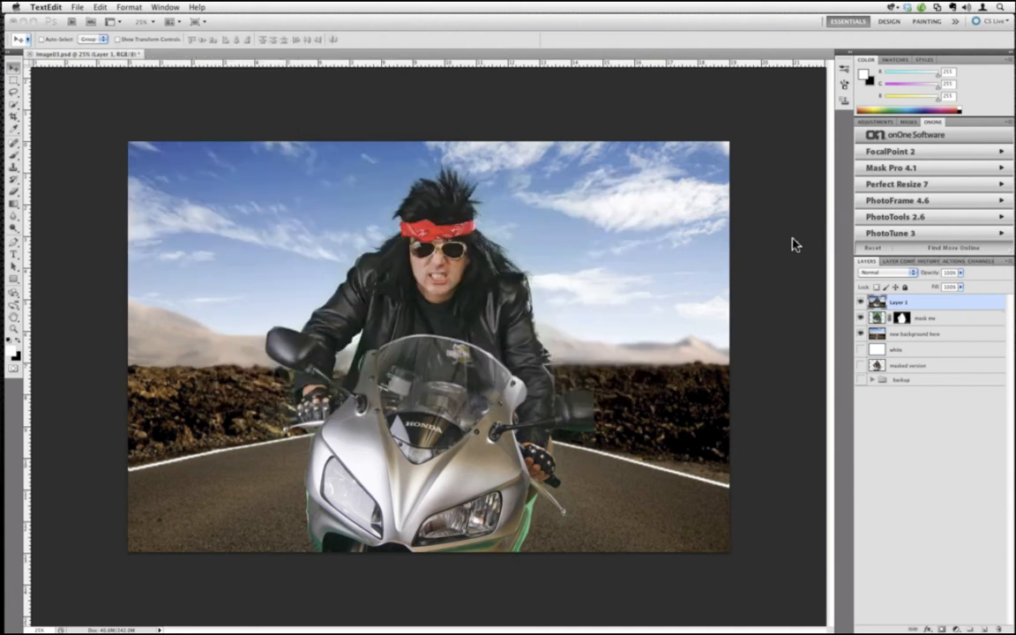
Hide the "mask me" and "new background here" layers and duplicate the merged layer.
click(925, 325)
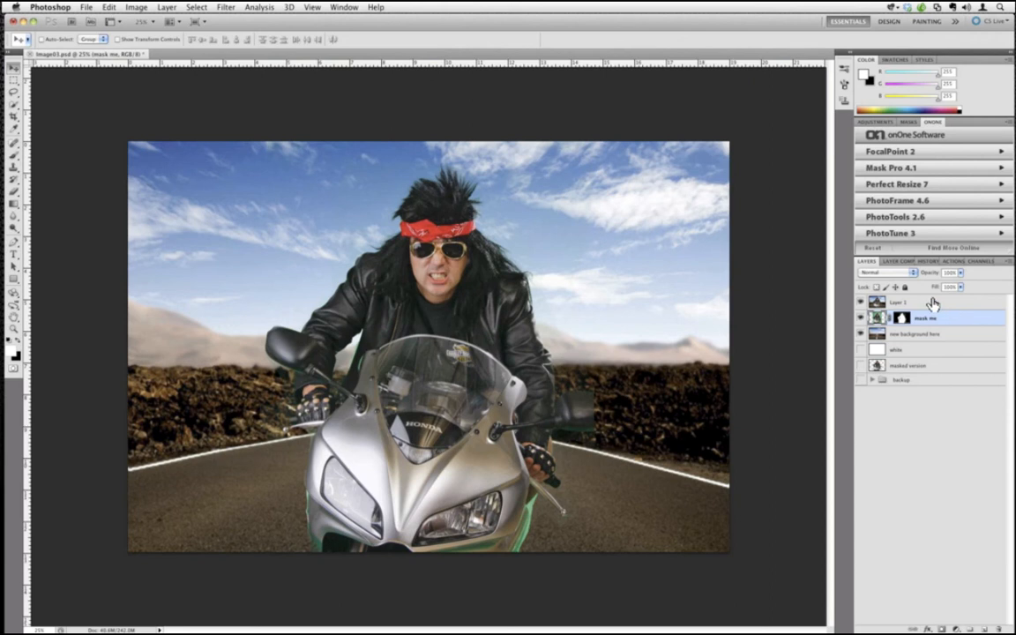
click(878, 304)
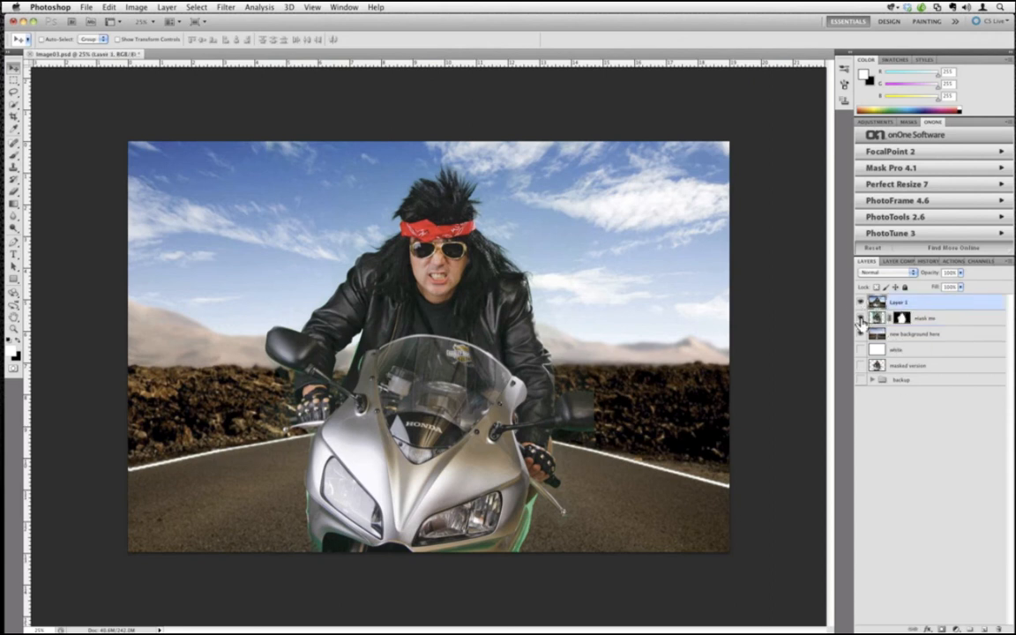
click(860, 333)
drag(971, 303, 970, 628)
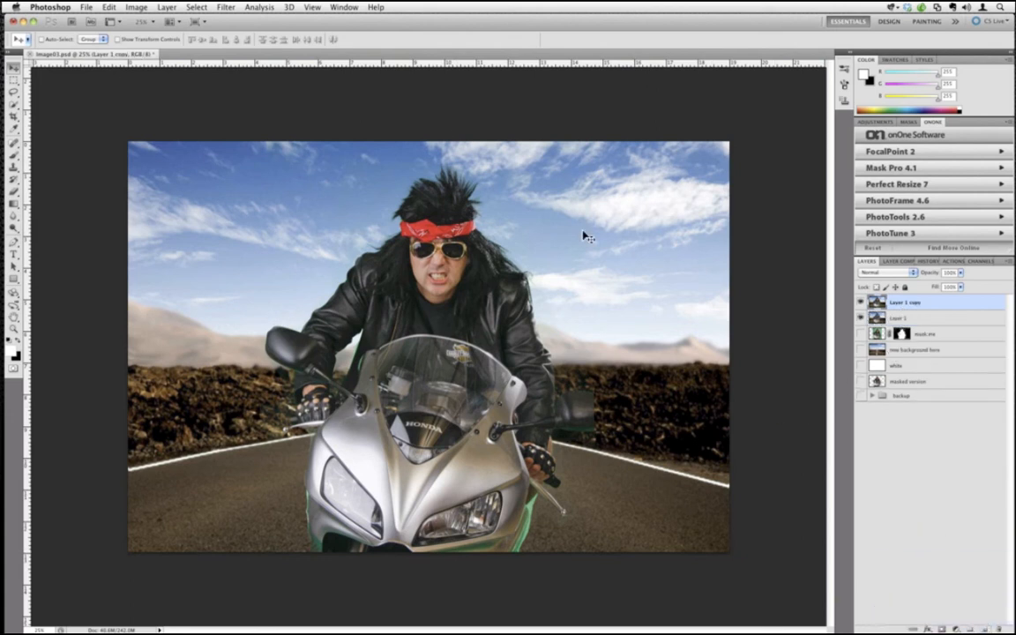
Convert the image to Grayscale mode without merging the layers, discarding the color information.
click(159, 7)
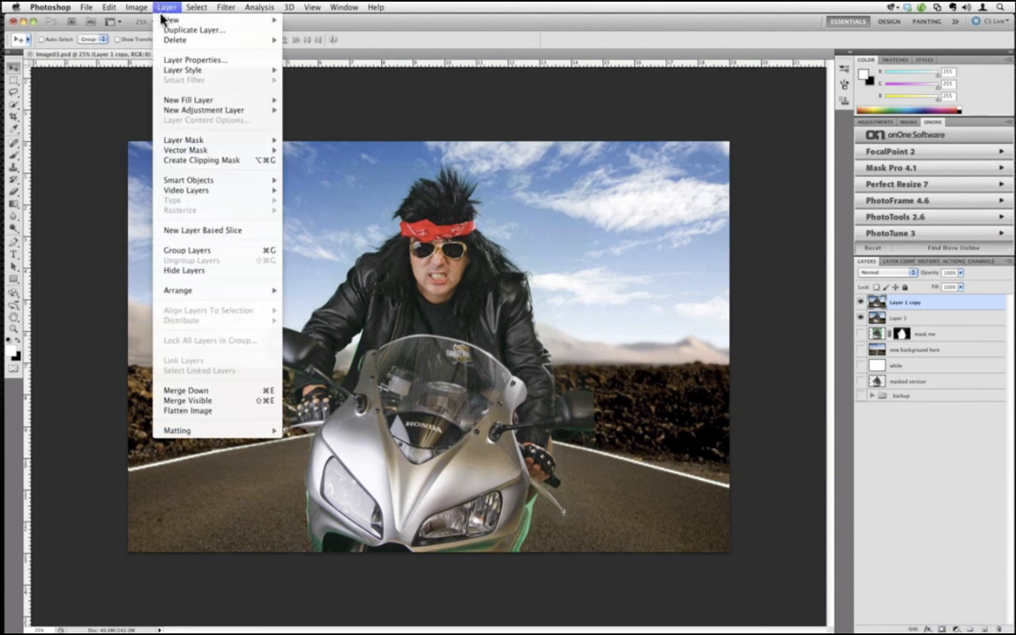
mouse_move(216, 19)
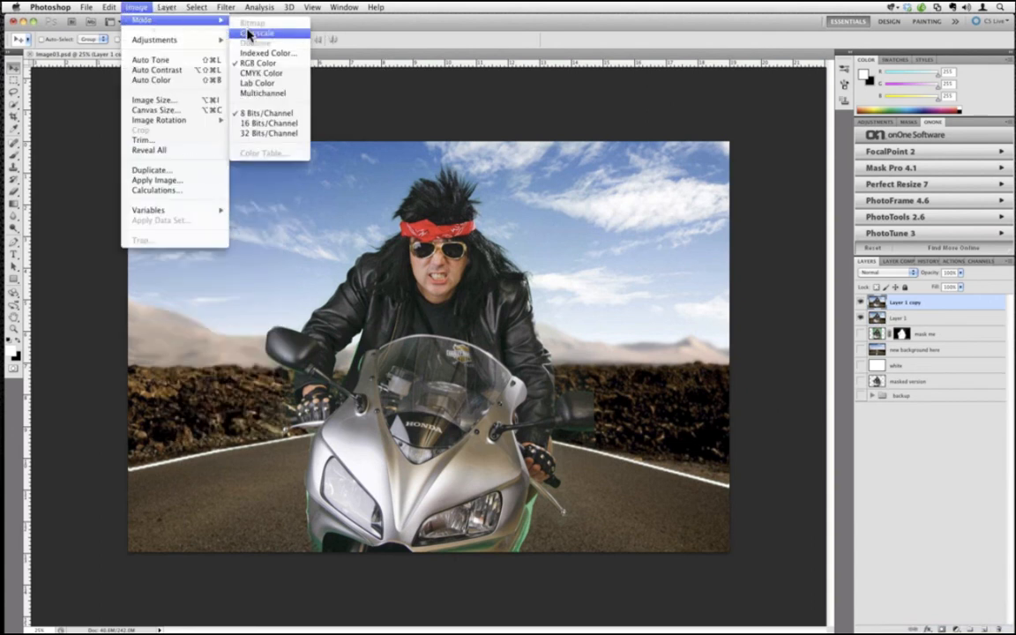
click(248, 35)
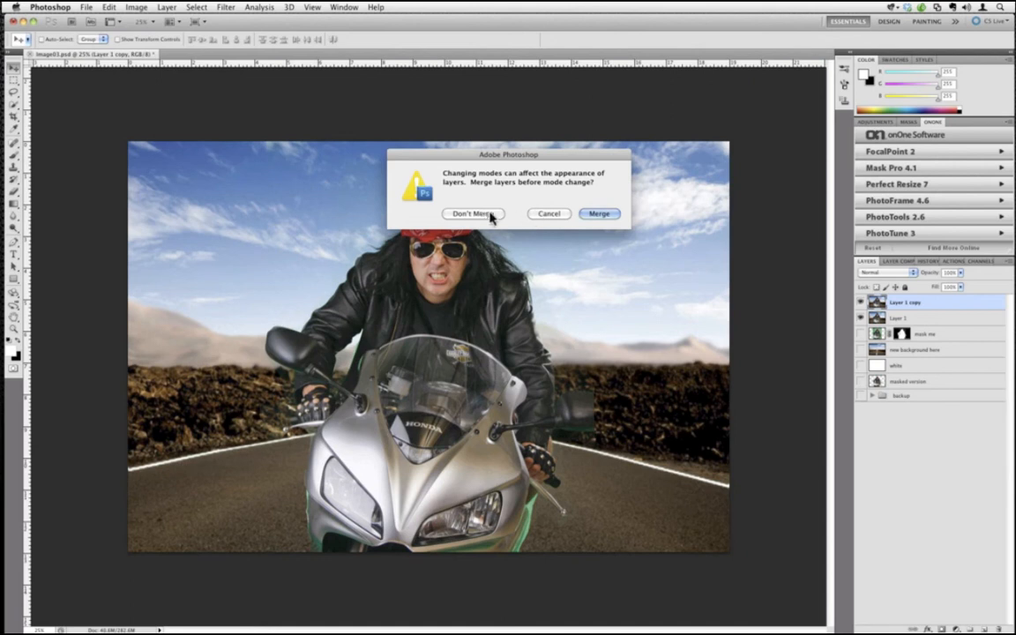
click(481, 216)
click(584, 239)
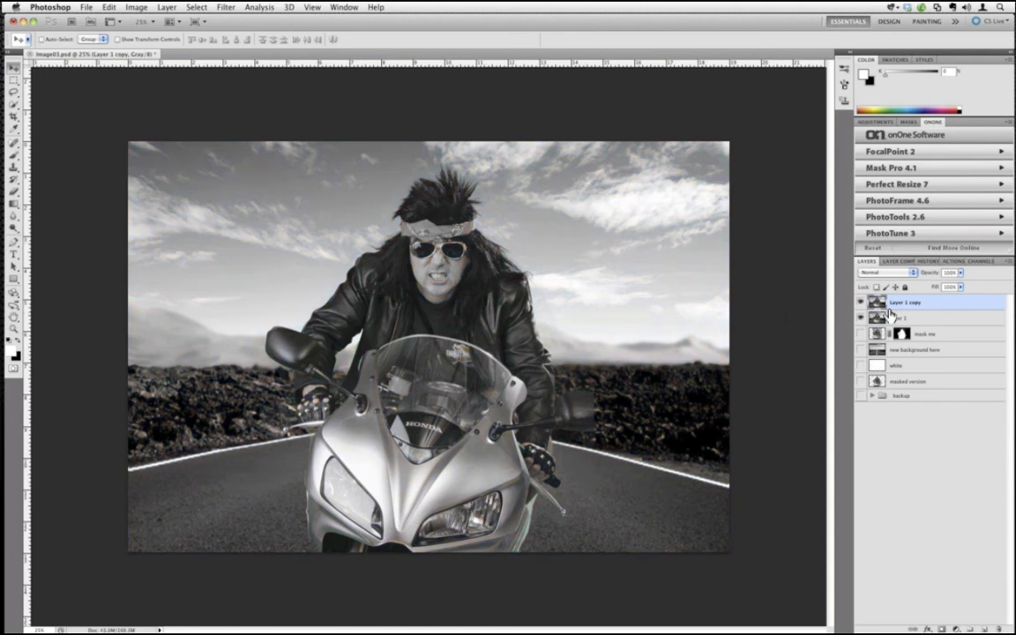
Reorder the two merged layers, moving the duplicate below, above and again below the original merged layer.
mouse_move(902, 317)
mouse_down()
mouse_move(903, 298)
mouse_move(904, 311)
mouse_up()
click(864, 317)
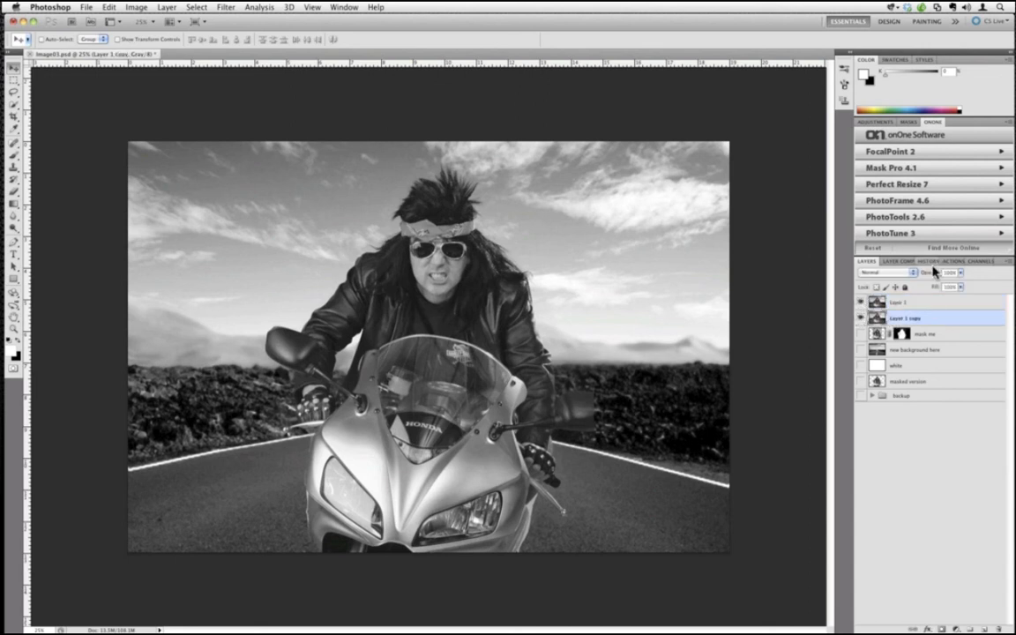
key(super+bracketright)
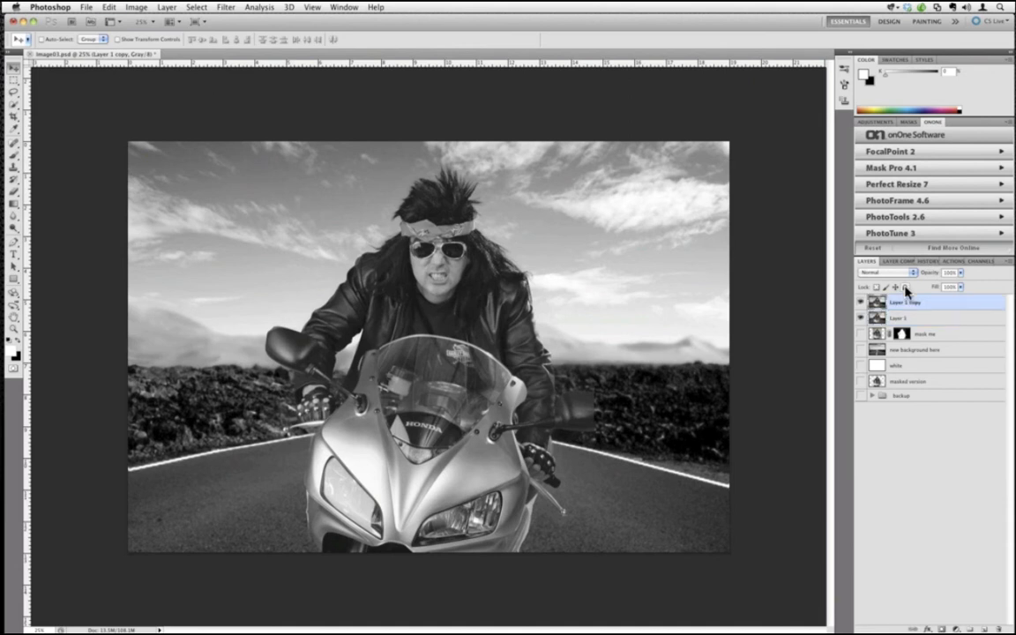
key(super+bracketleft)
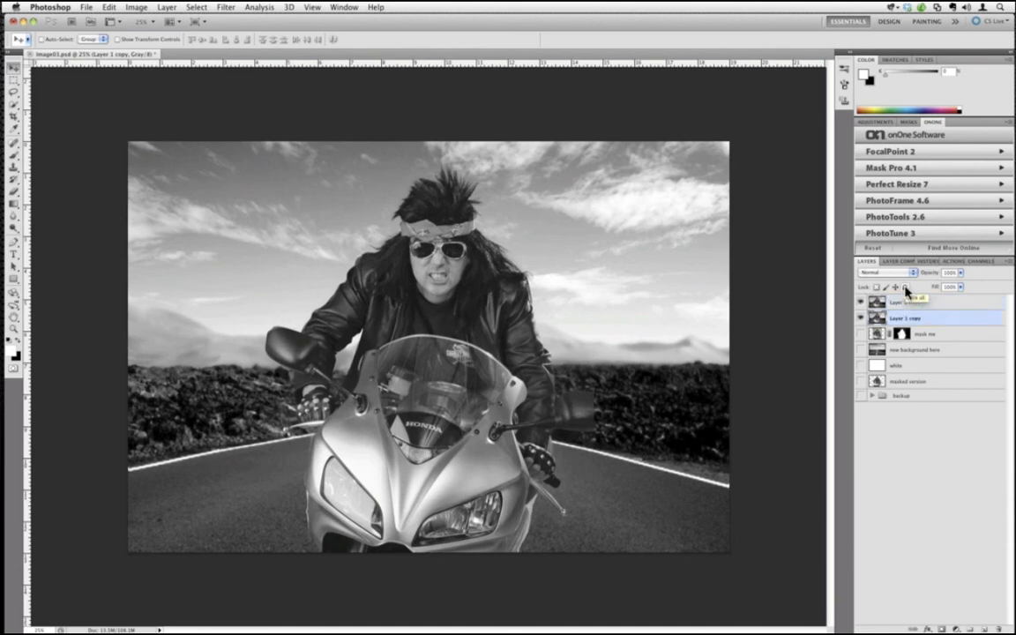
Revert the image through its history to the state before the merged layer was duplicated and converted to grayscale.
click(922, 262)
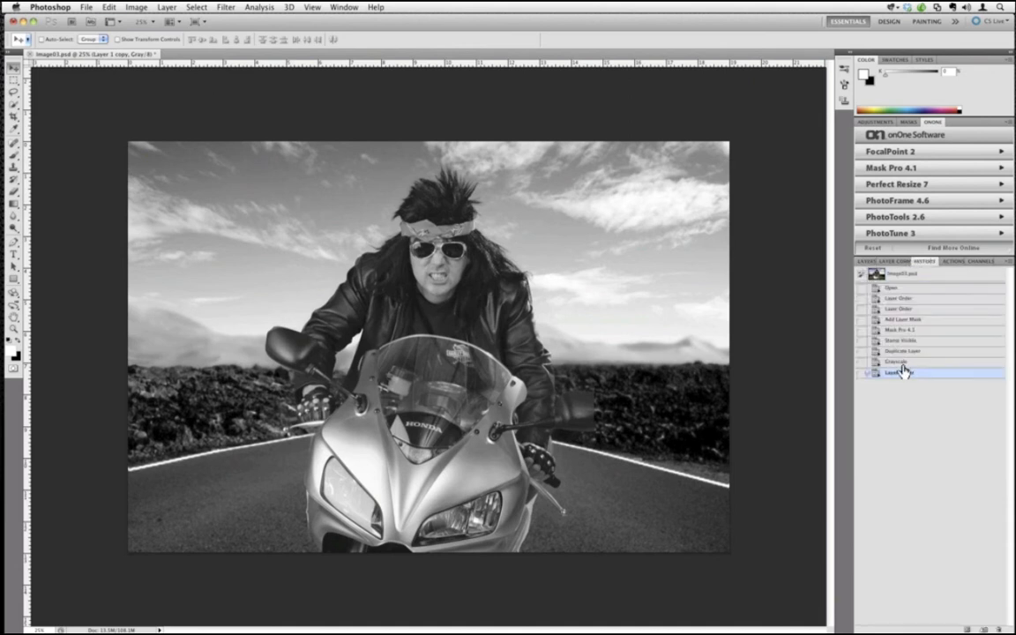
click(876, 273)
click(867, 262)
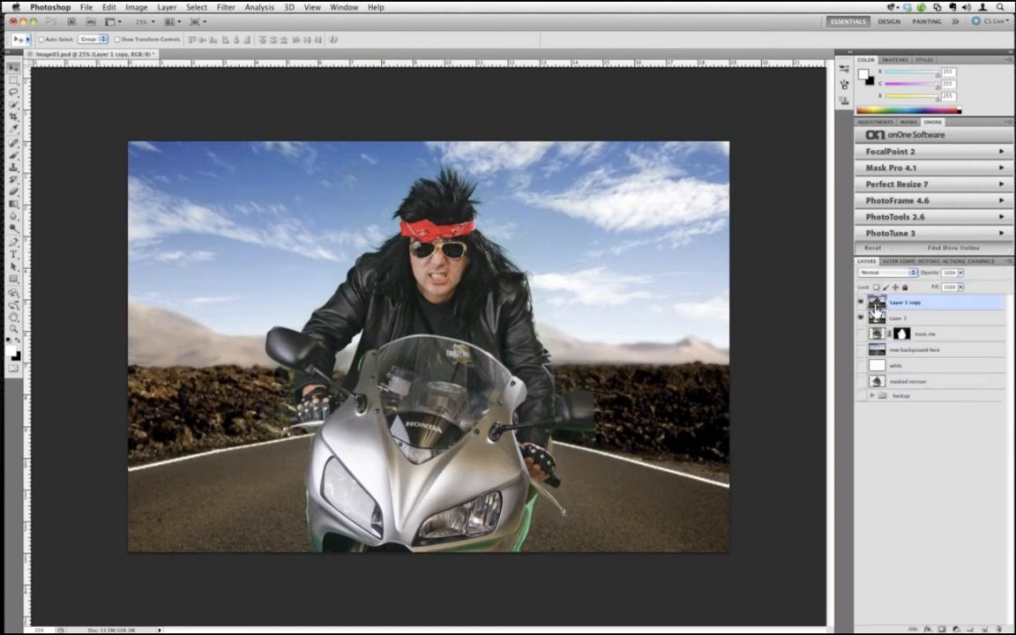
click(923, 262)
click(909, 351)
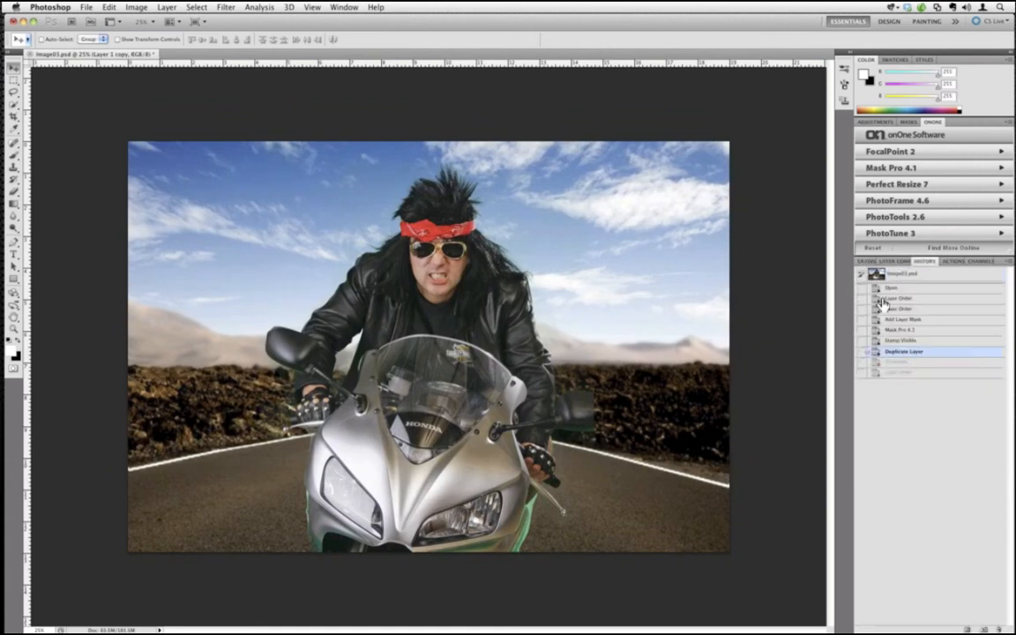
click(867, 262)
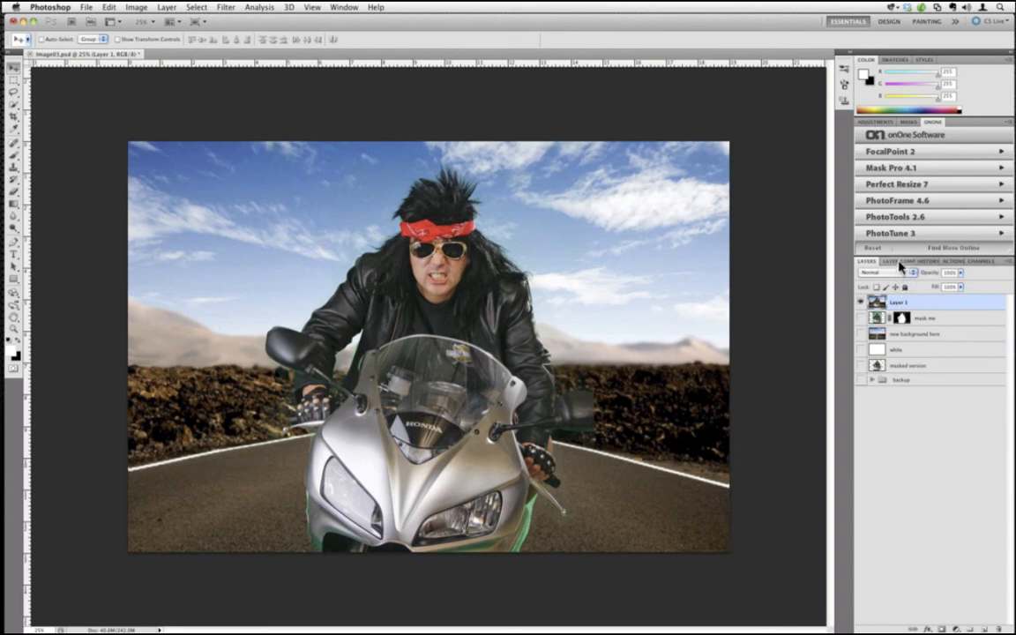
Add a Hue/Saturation adjustment layer above the merged layer and set its Saturation to -100.
click(876, 122)
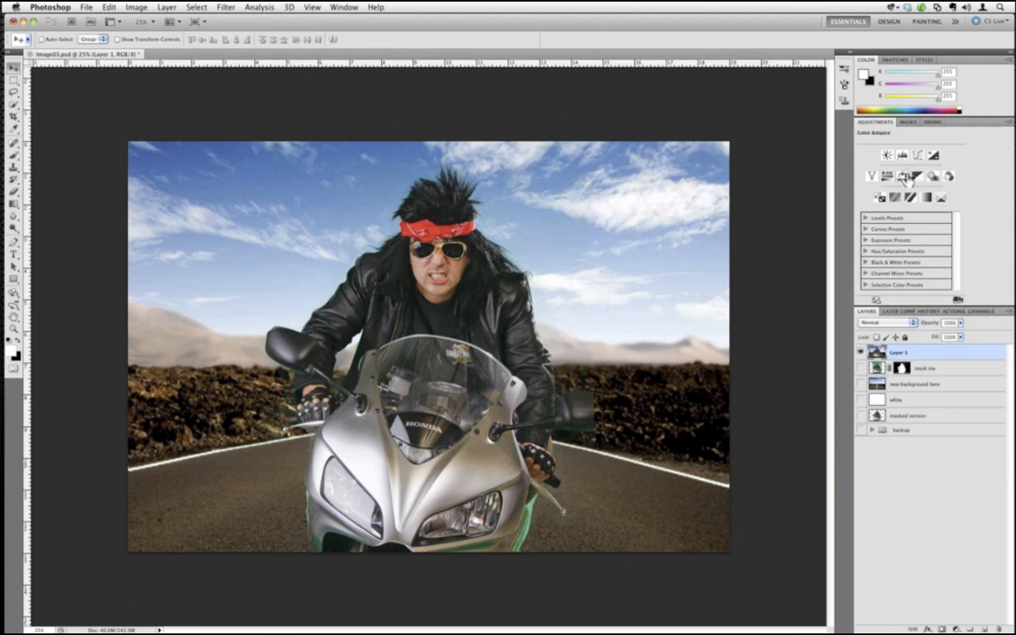
click(887, 177)
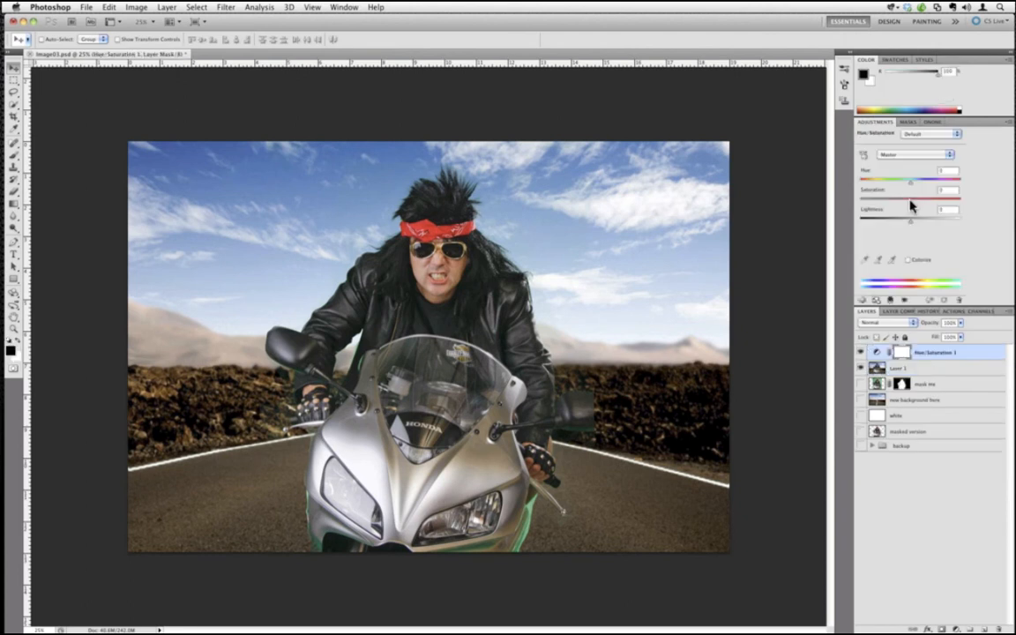
drag(878, 203, 834, 223)
right_click(903, 354)
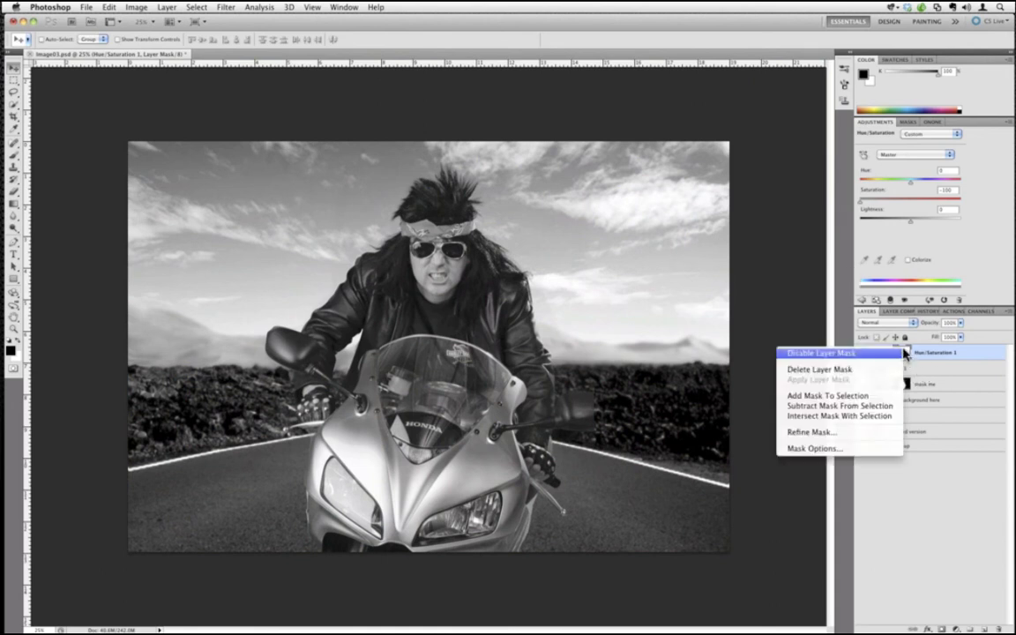
click(974, 473)
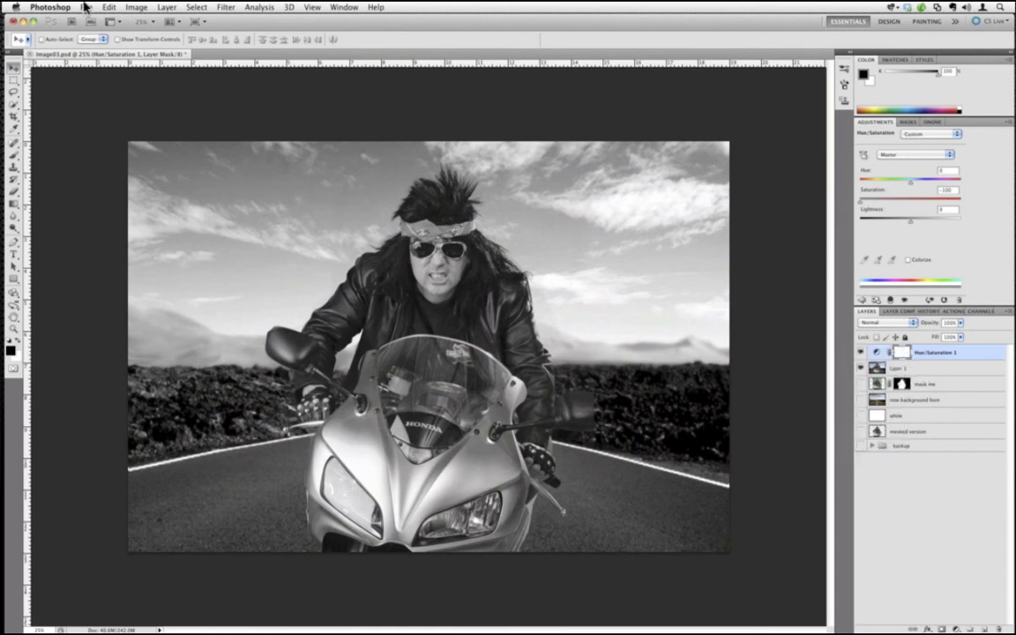
click(167, 7)
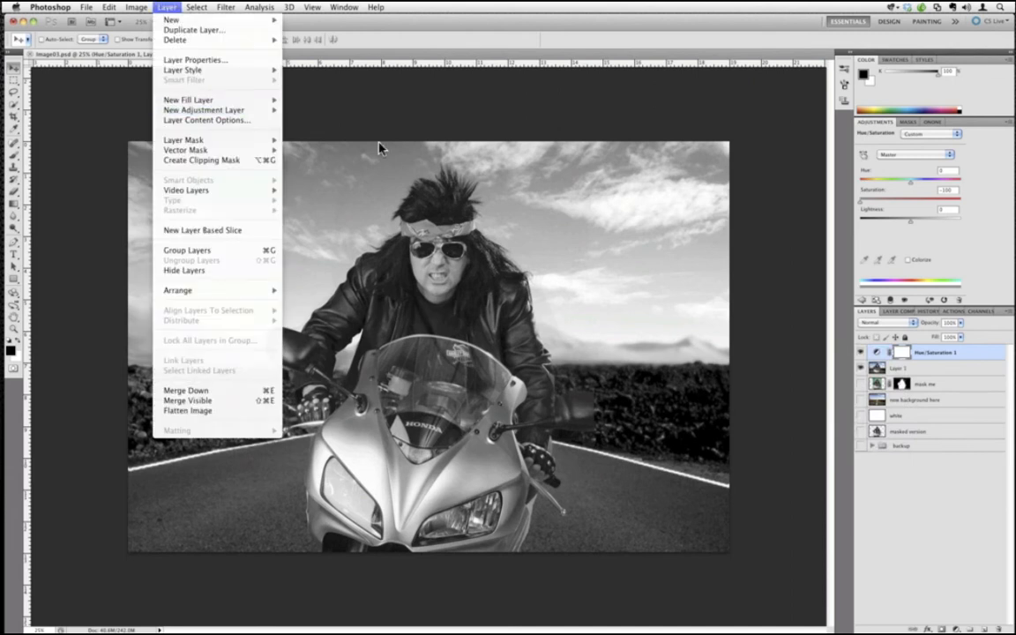
click(482, 545)
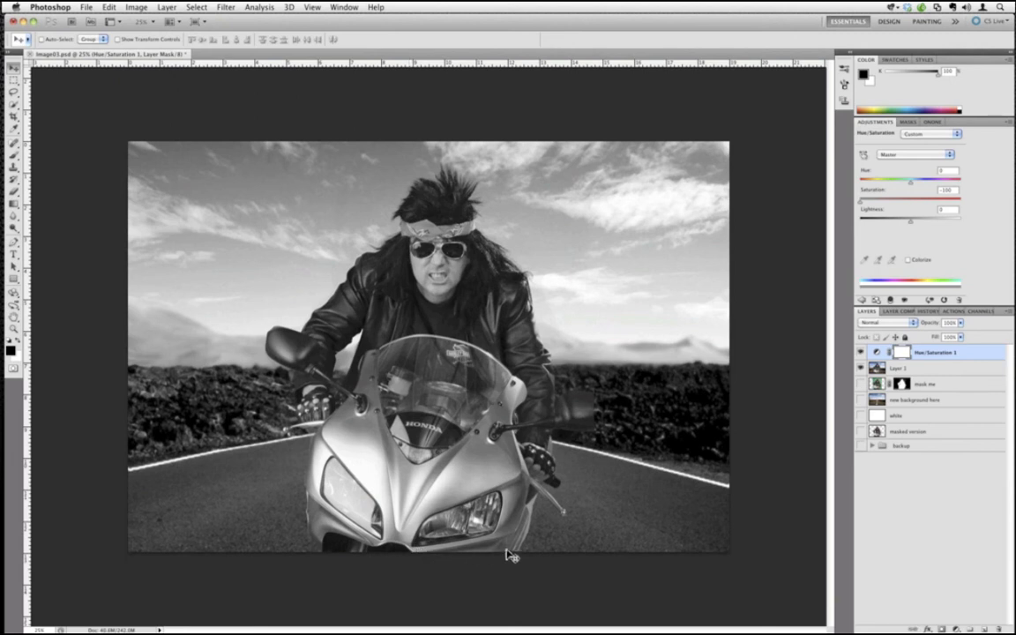
click(935, 491)
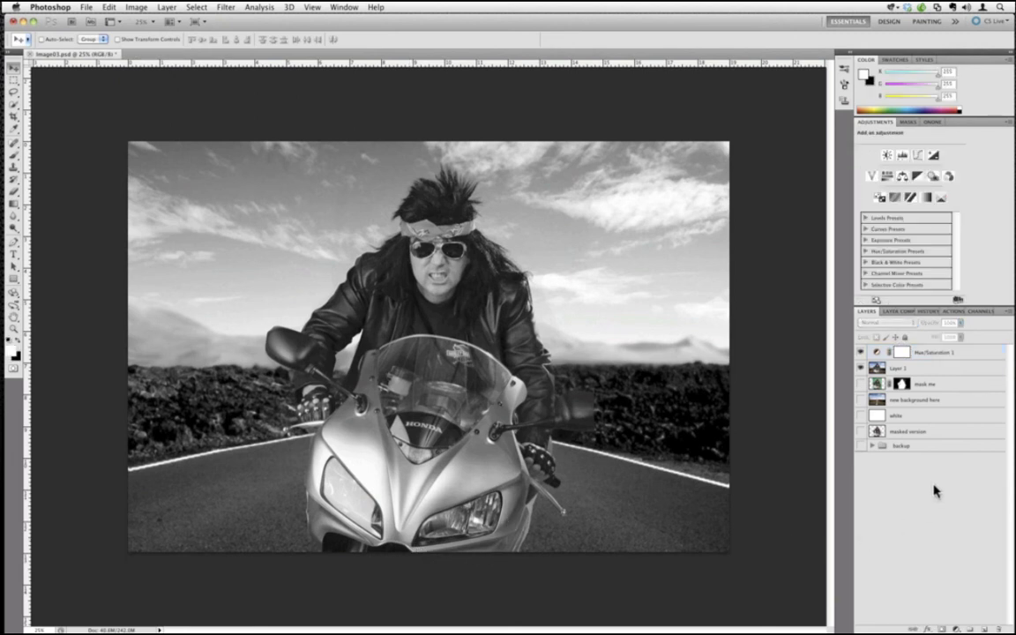
Undo the desaturation and the Hue/Saturation adjustment layer, returning to the stamped merged layer.
key(super+z)
key(super+z)
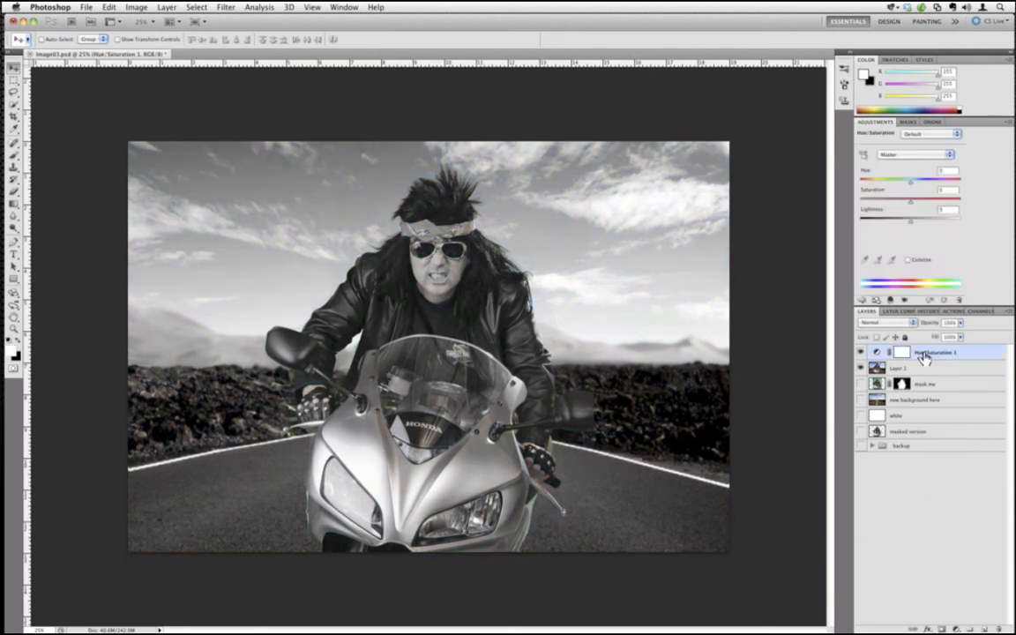
key(super+z)
click(925, 310)
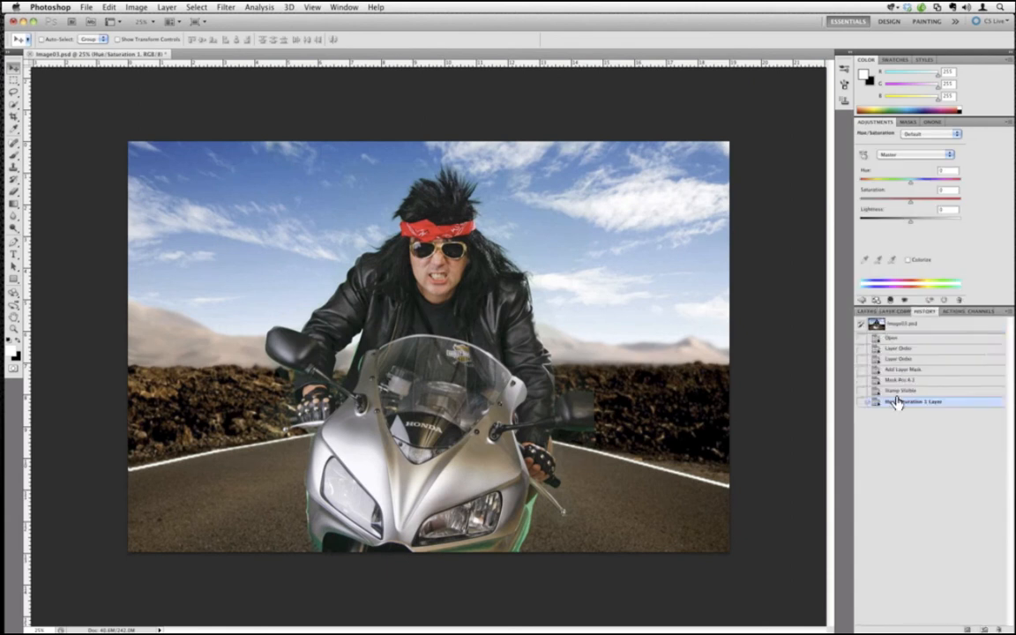
key(super+z)
click(868, 312)
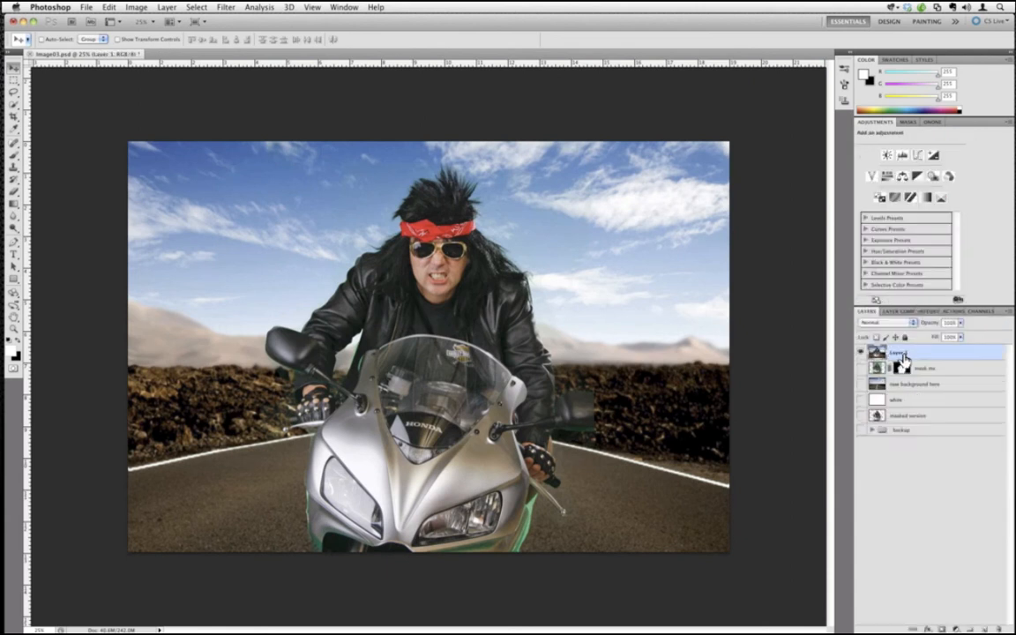
Duplicate the merged layer "Layer 1" and hide the original beneath the copy.
right_click(902, 353)
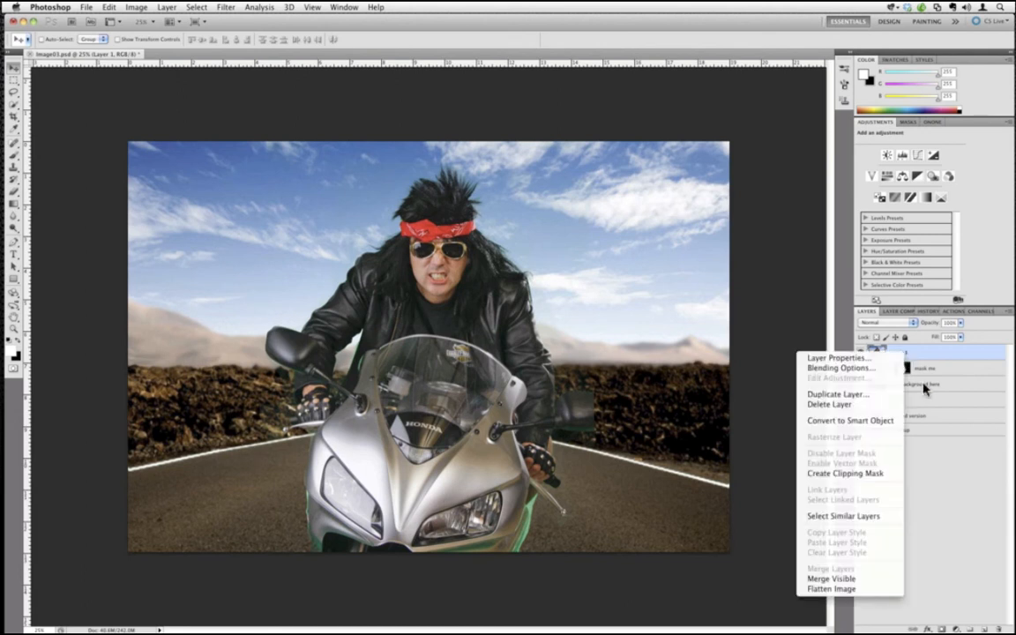
click(962, 483)
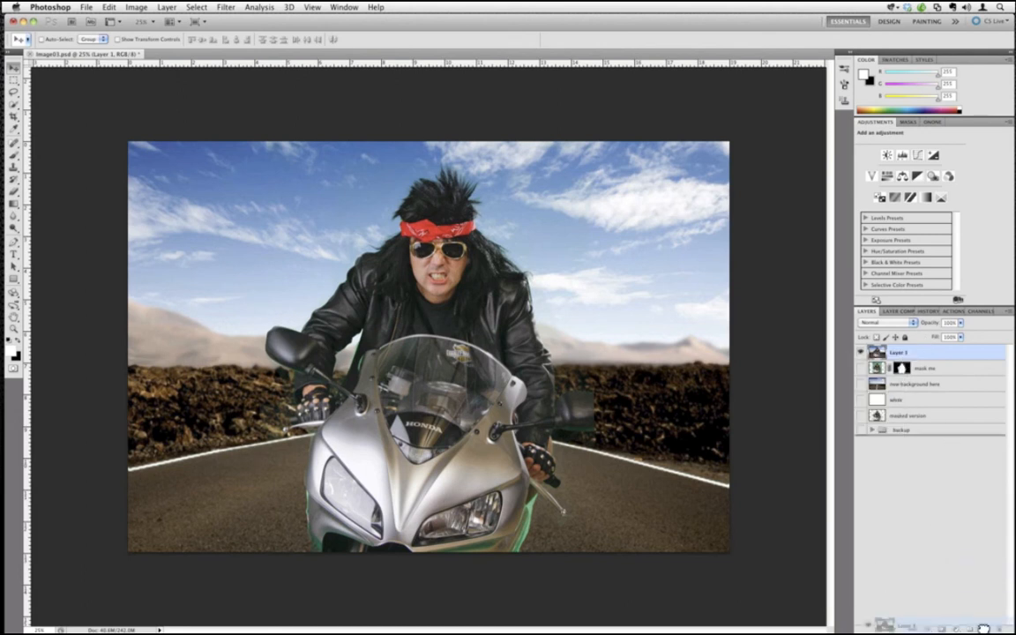
key(super+j)
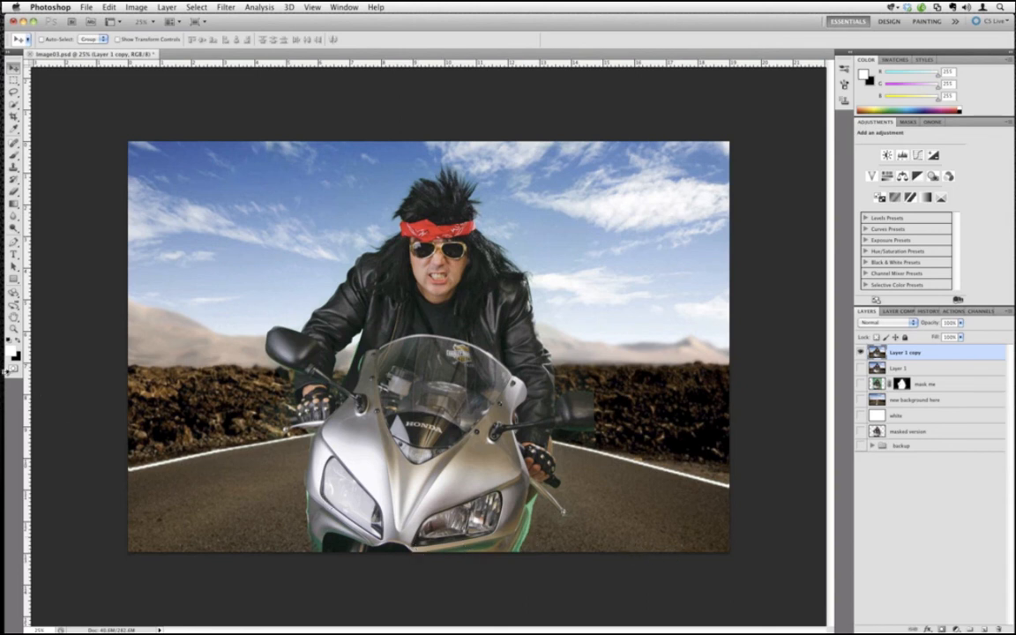
Try picking a dark brown foreground color, #362517, by sampling the road in the image.
click(14, 353)
click(14, 351)
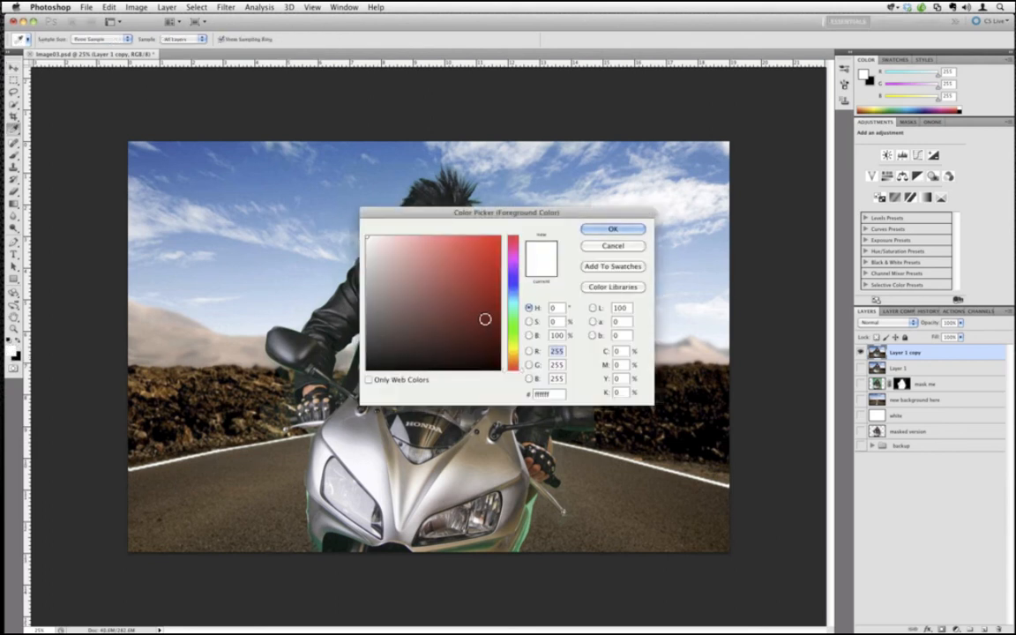
click(605, 536)
click(655, 494)
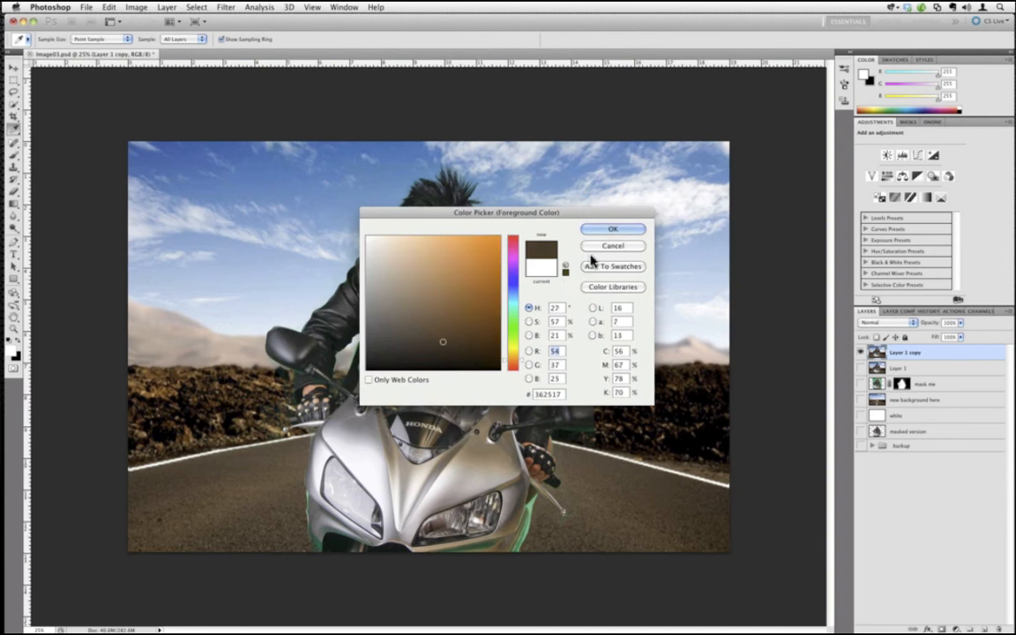
click(613, 230)
key(v)
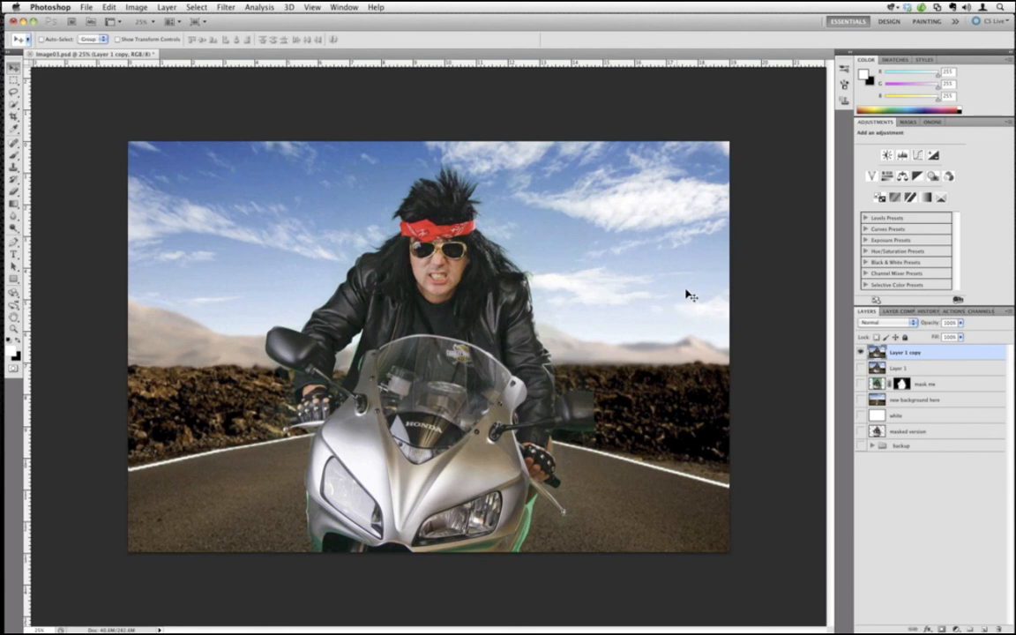
Switch to TextEdit and make the Mac and PC shortcut lines larger and bold.
mouse_move(4, 280)
click(15, 423)
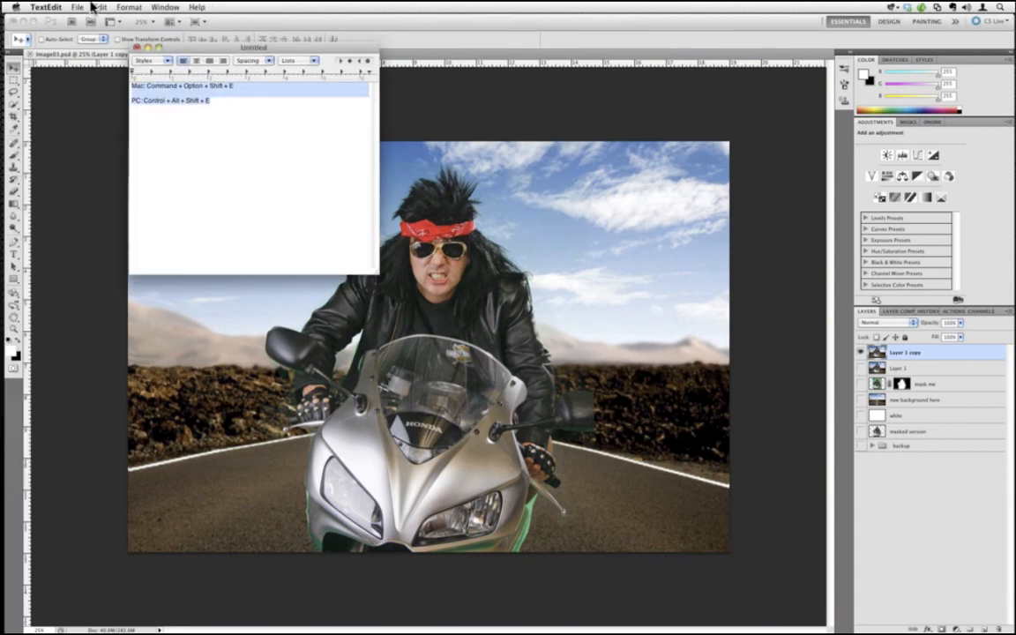
key(super+plus)
key(super+plus)
key(super+plus)
key(super+plus)
key(super+plus)
key(super+plus)
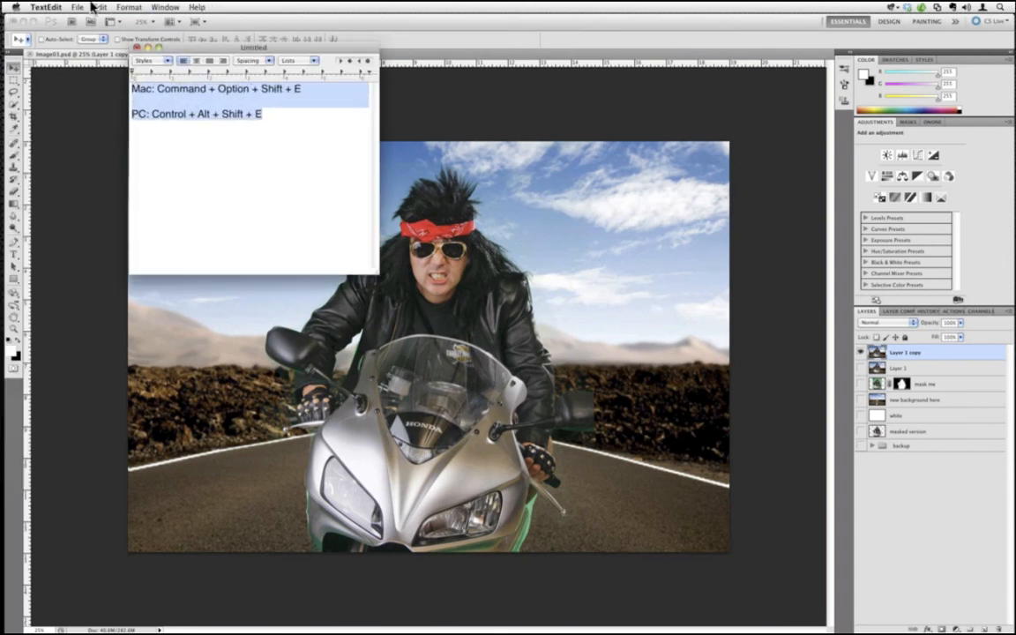
key(super+b)
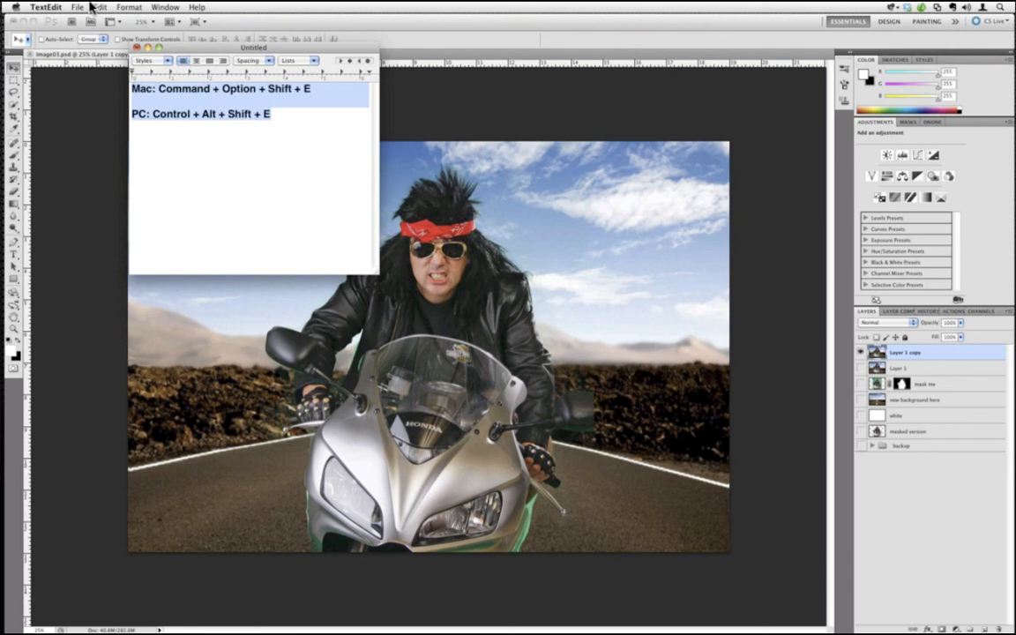
click(149, 134)
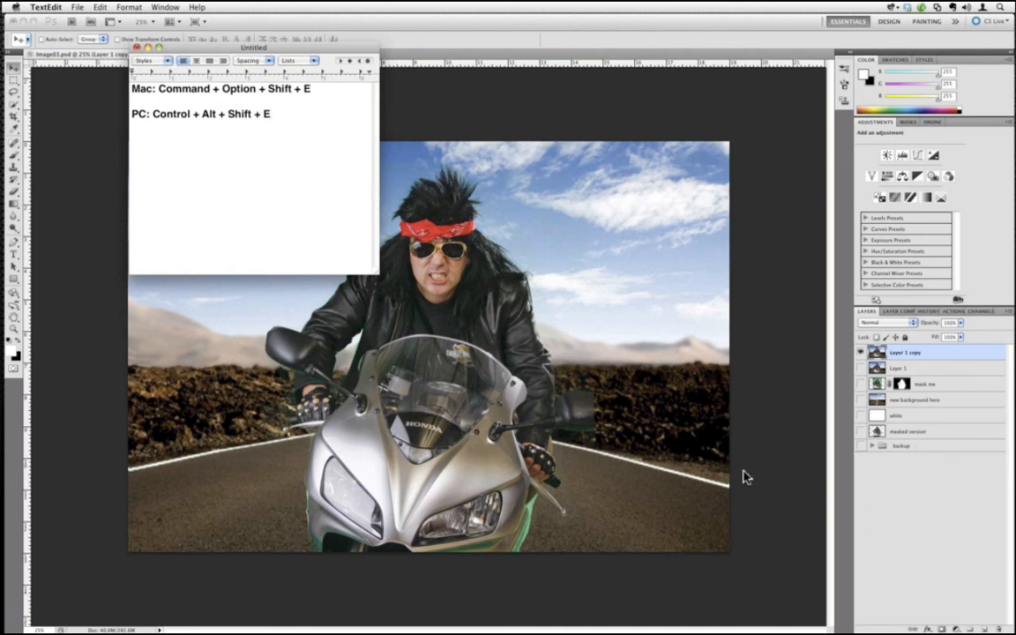
Close the TextEdit note without saving, return to Photoshop and close Image03.psd without saving.
click(137, 48)
click(224, 106)
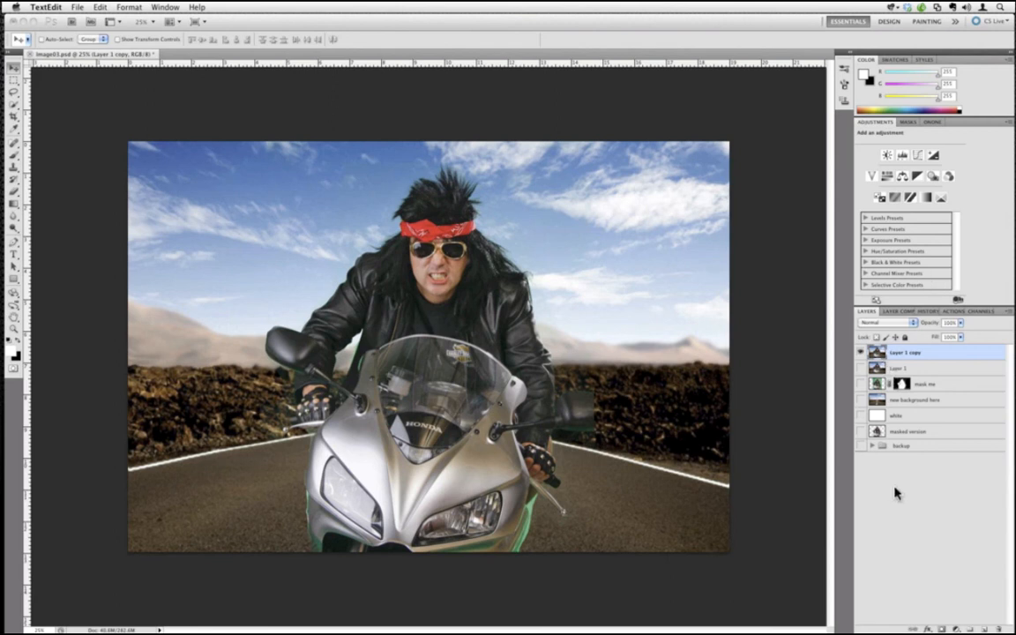
click(36, 59)
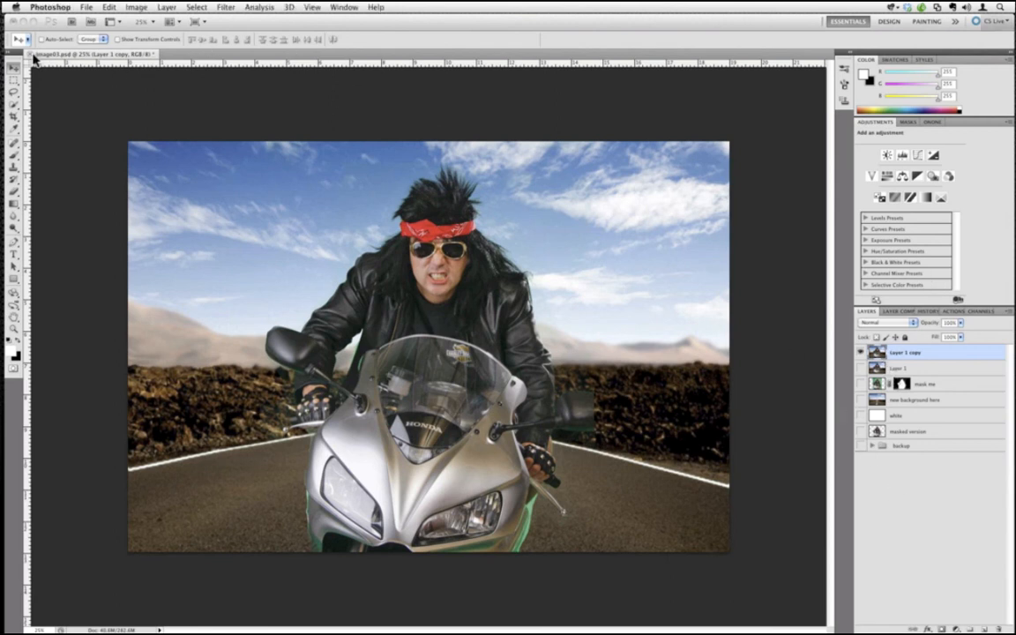
key(super+w)
click(420, 211)
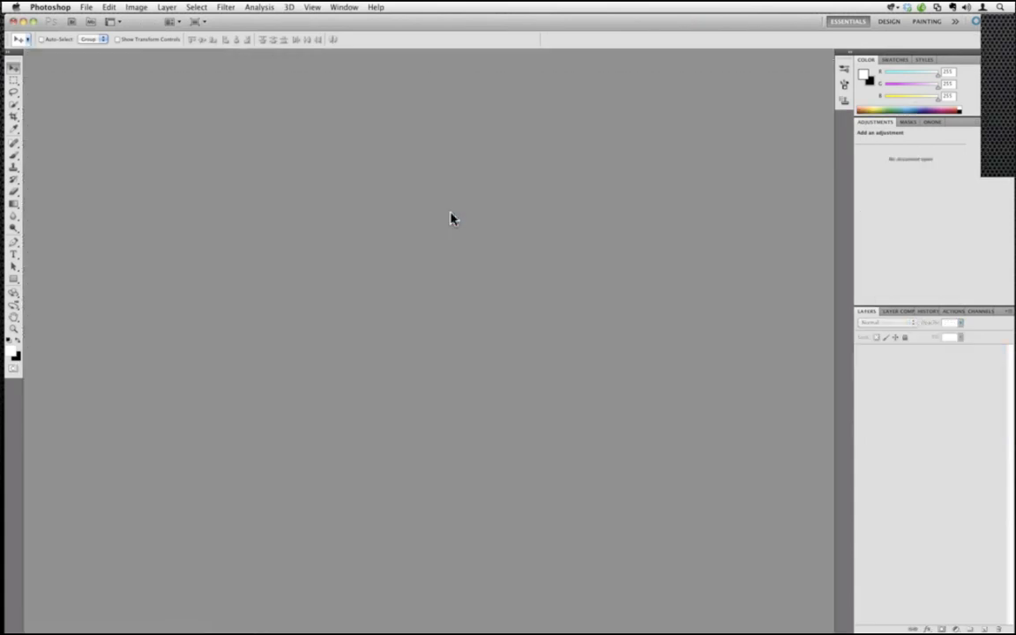
Switch to Finder and open Image04.psd from the Mask Pro Portraits folder in Photoshop.
key(super+h)
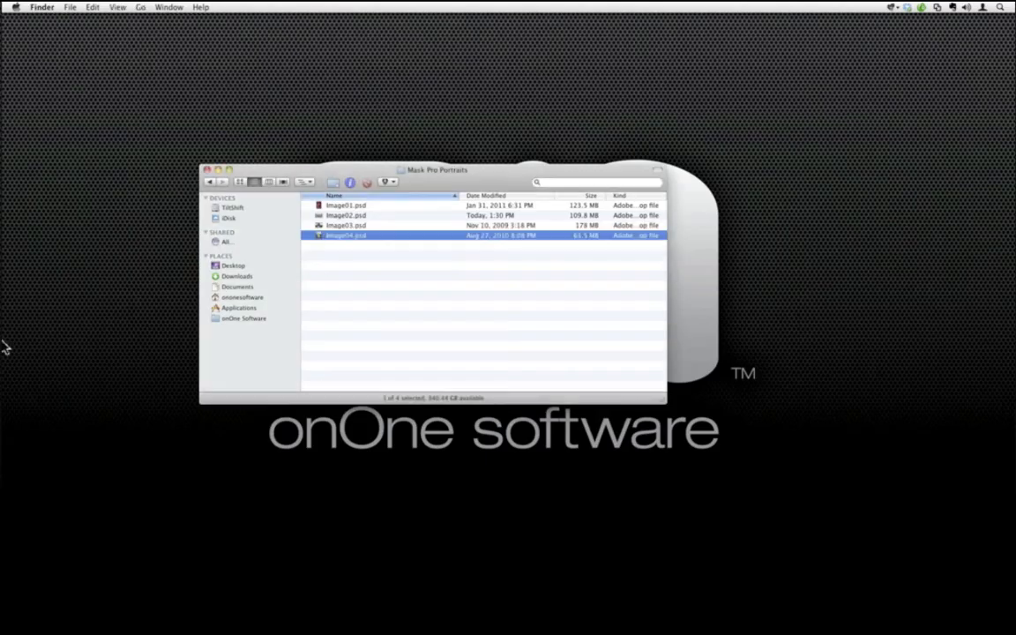
mouse_move(2, 345)
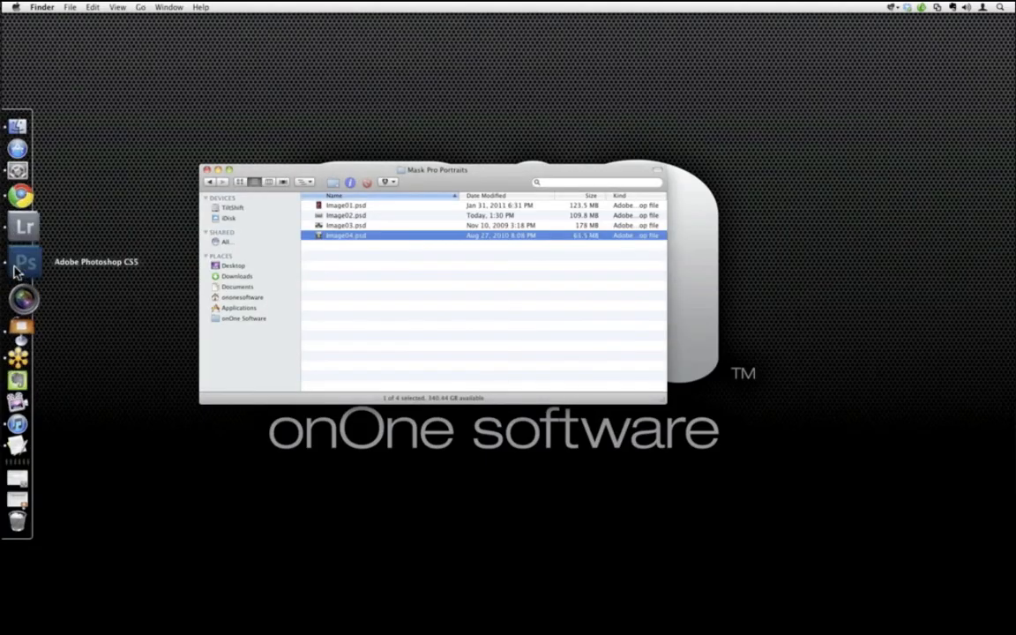
click(16, 270)
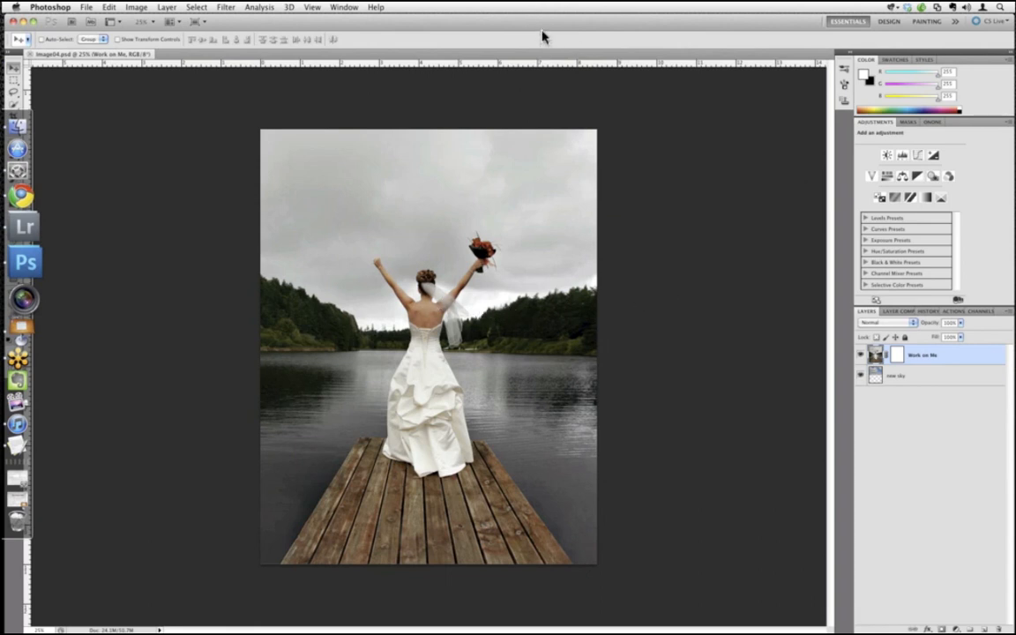
Toggle the "Work on Me" layer's visibility to compare the bride photo with the "new sky" layer underneath.
click(864, 355)
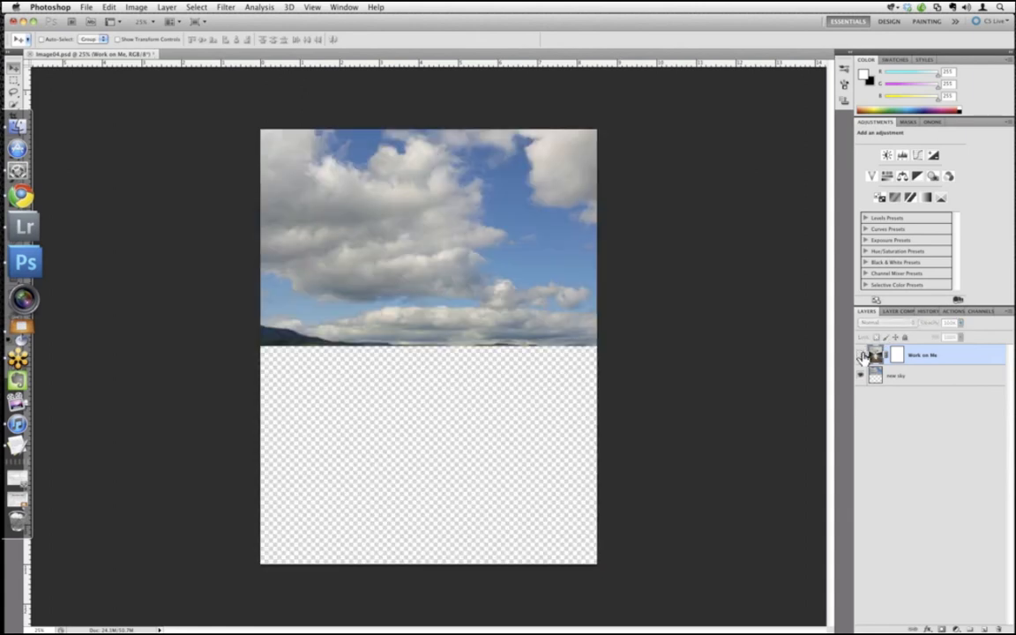
click(864, 356)
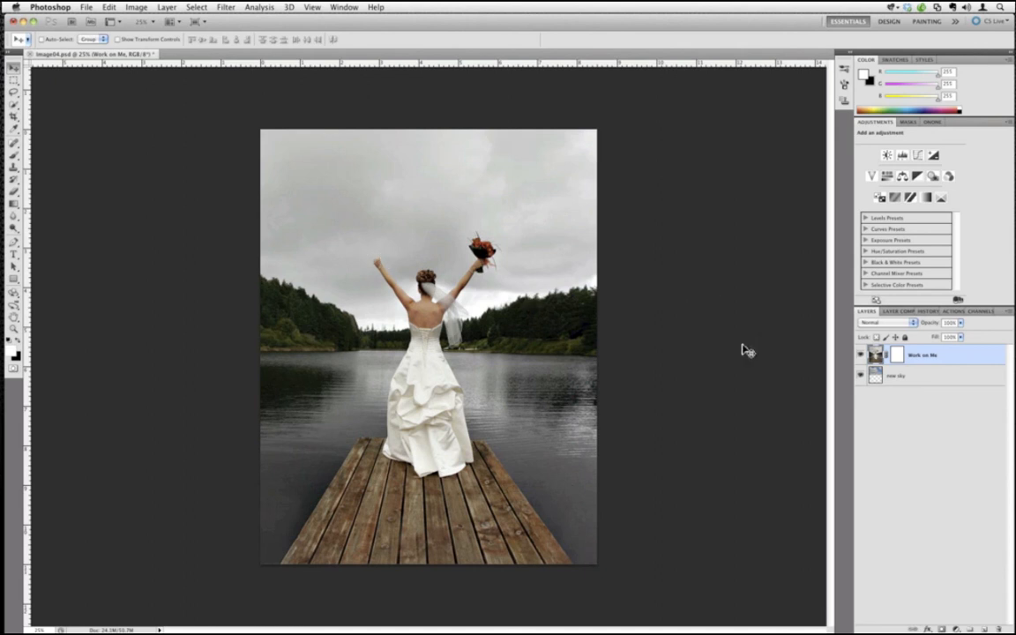
click(861, 356)
click(861, 357)
click(861, 356)
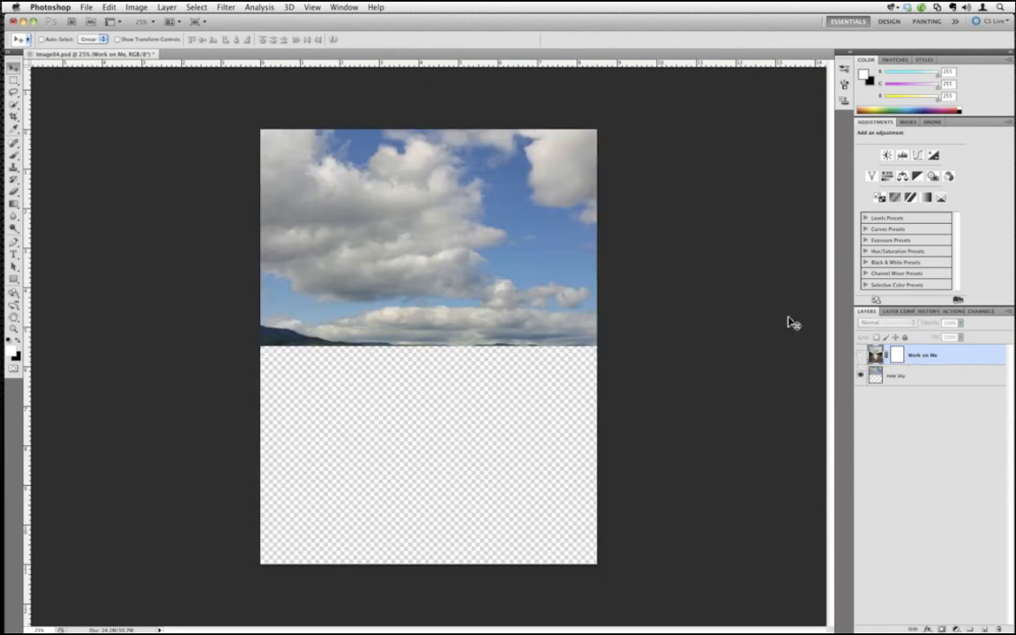
click(861, 356)
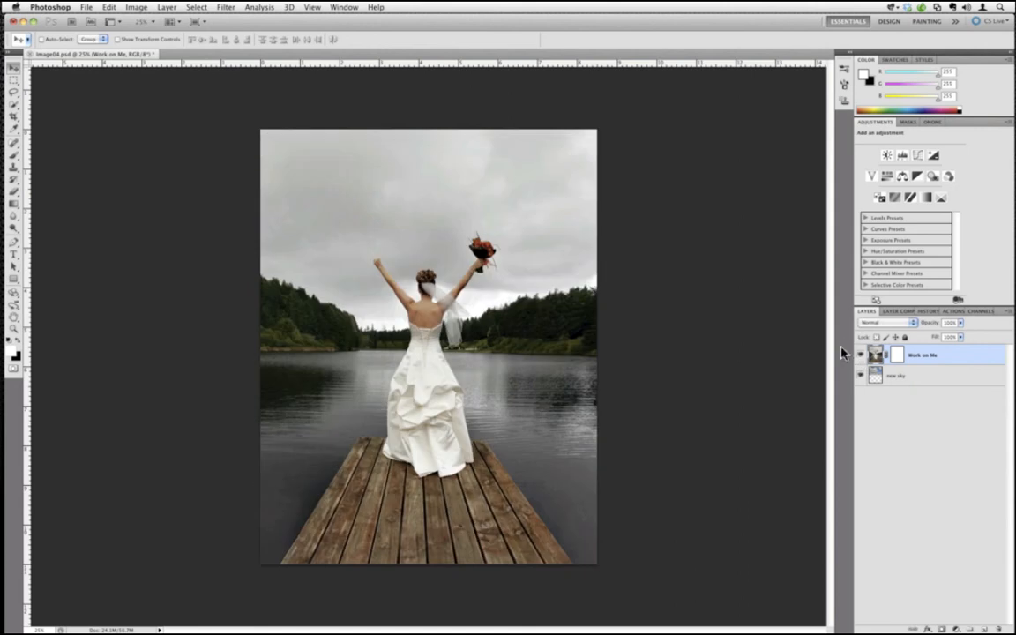
Open the "Work on Me" layer mask in Mask Pro 4.1 and enlarge its window to fill the screen.
click(897, 356)
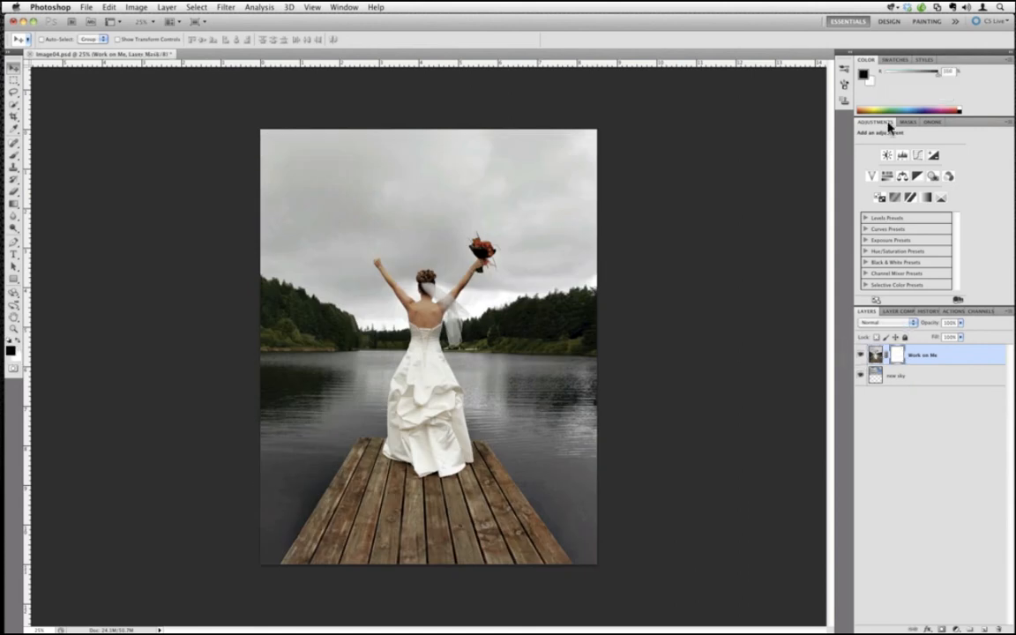
click(934, 123)
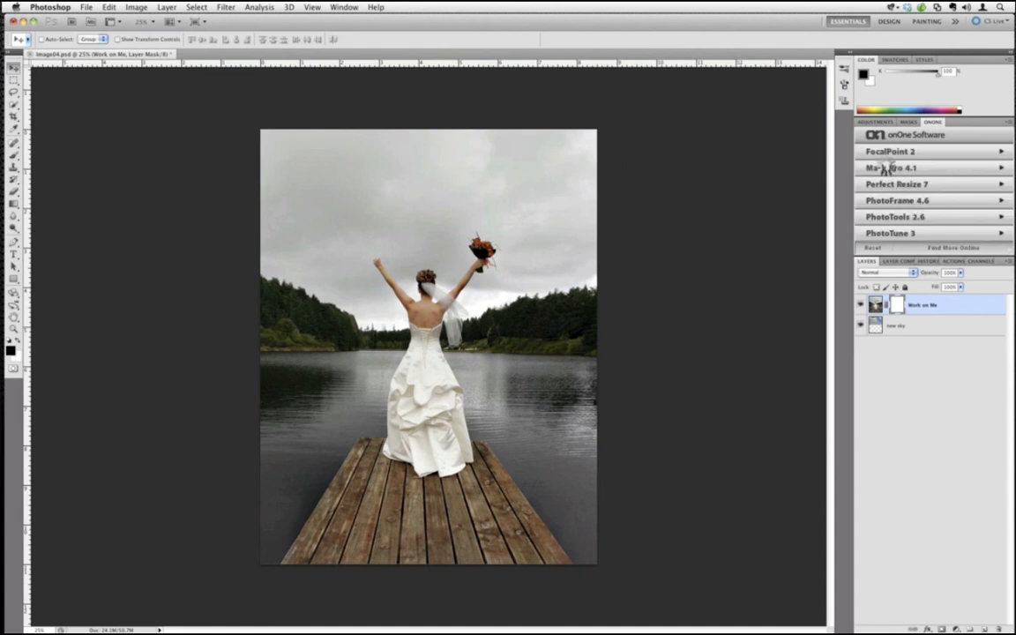
click(885, 168)
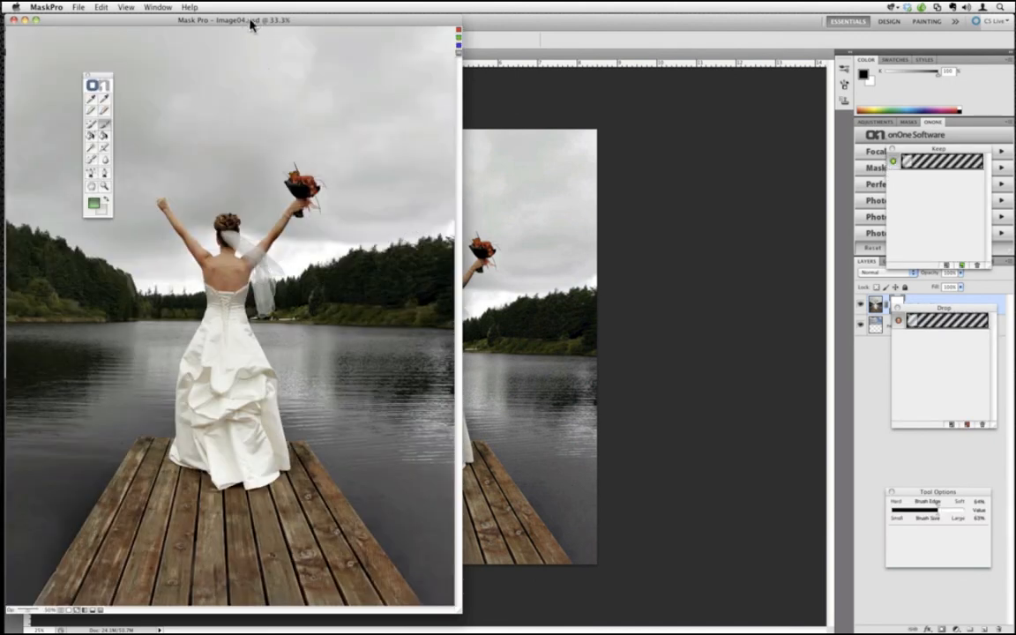
drag(251, 24, 464, 31)
click(157, 7)
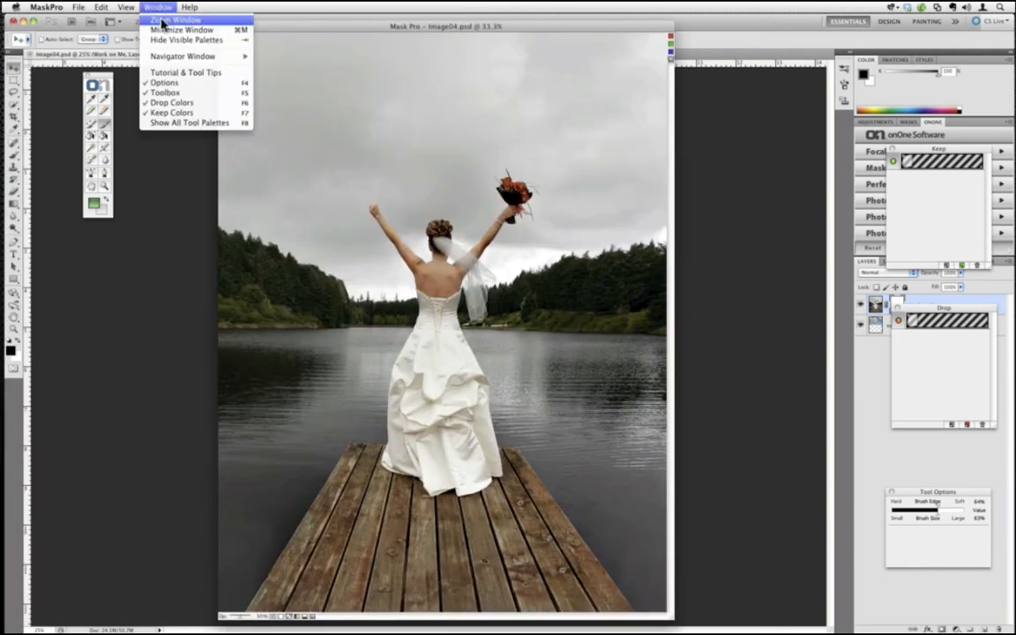
click(163, 19)
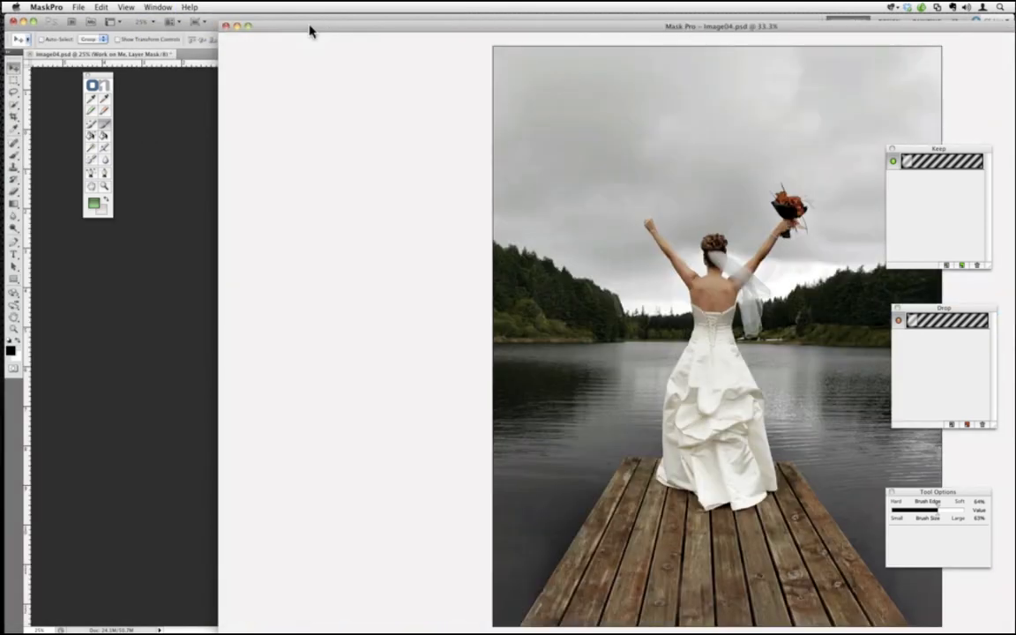
drag(310, 29, 98, 8)
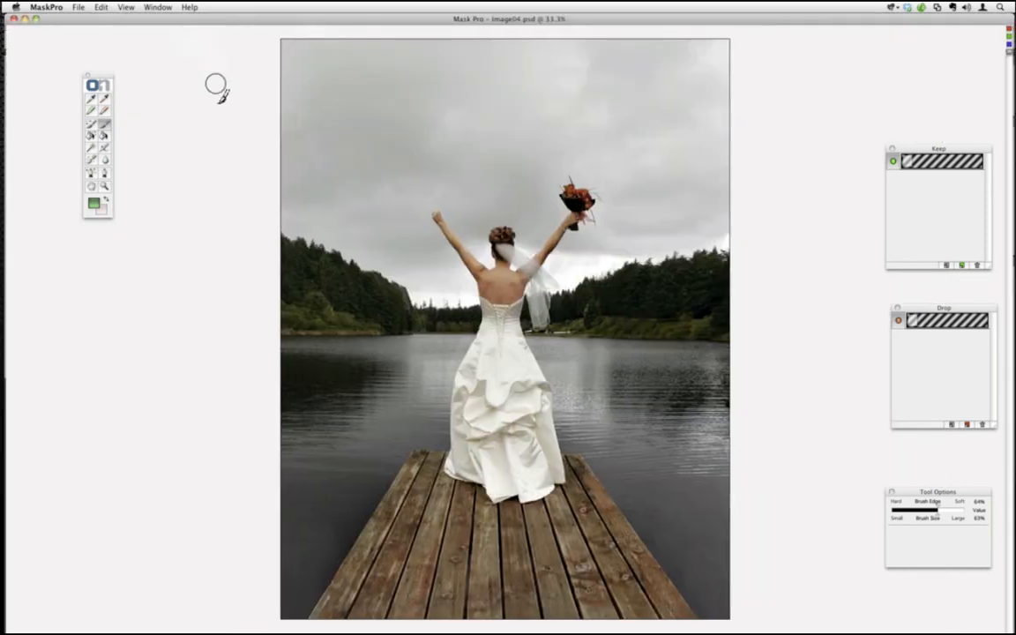
Brush a drop outline above the treeline and around the bride's arms, head and bouquet, and fill the sky above it as dropped.
click(90, 197)
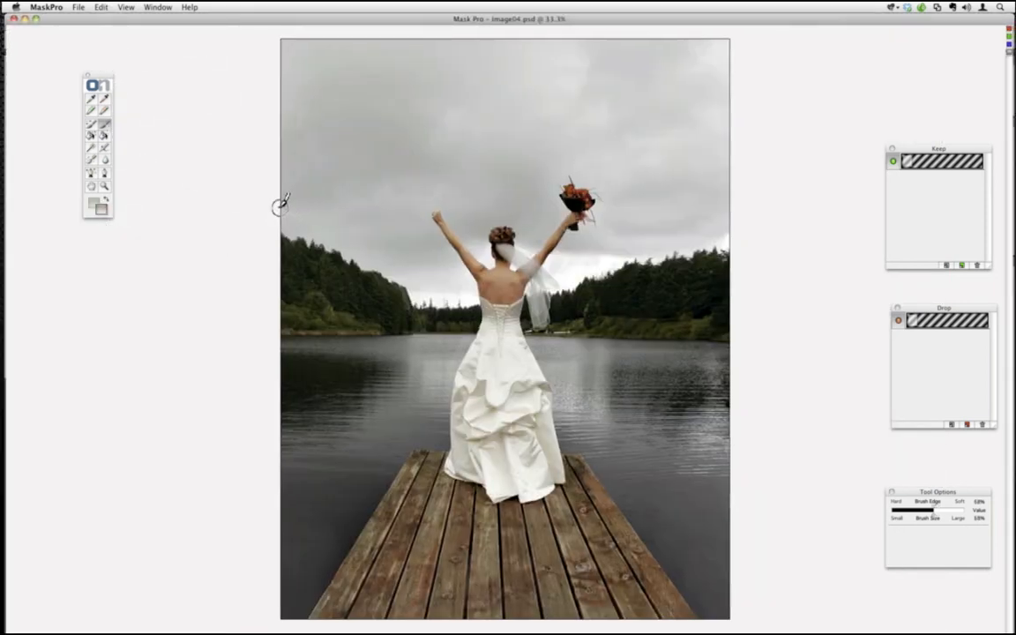
mouse_move(281, 206)
mouse_down()
mouse_move(445, 286)
mouse_move(453, 277)
mouse_move(415, 220)
mouse_move(424, 187)
mouse_move(455, 182)
mouse_move(476, 235)
mouse_move(495, 210)
mouse_move(514, 210)
mouse_move(530, 227)
mouse_move(544, 220)
mouse_move(543, 175)
mouse_move(585, 159)
mouse_move(629, 185)
mouse_move(624, 207)
mouse_move(575, 258)
mouse_move(736, 226)
mouse_up()
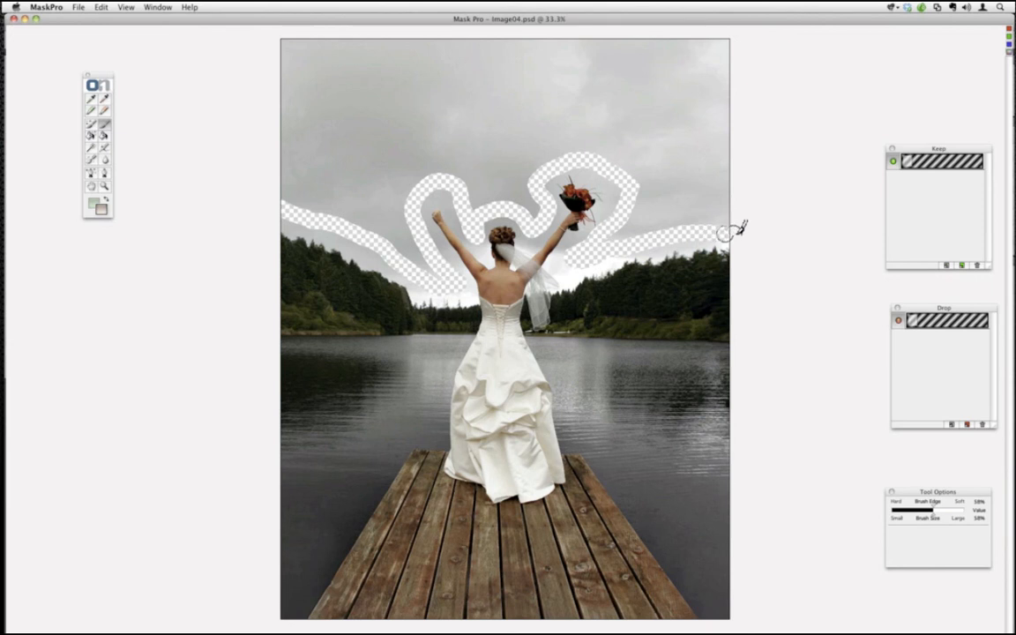
click(104, 137)
click(312, 302)
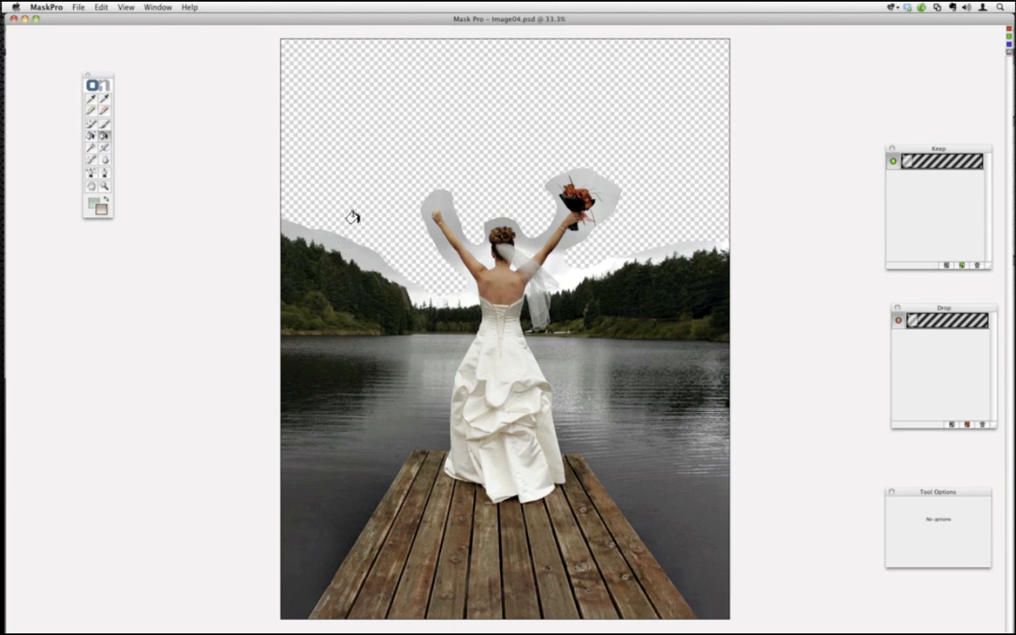
Sample several dark green keep colors from the trees on the left shore, working at 50% zoom.
click(90, 99)
click(296, 247)
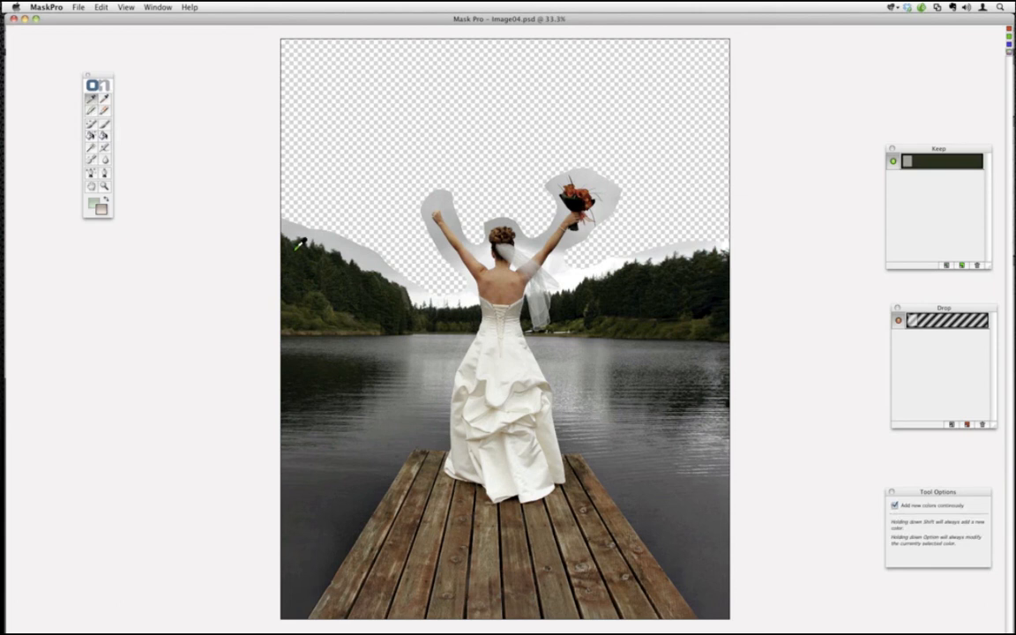
click(352, 273)
click(403, 339)
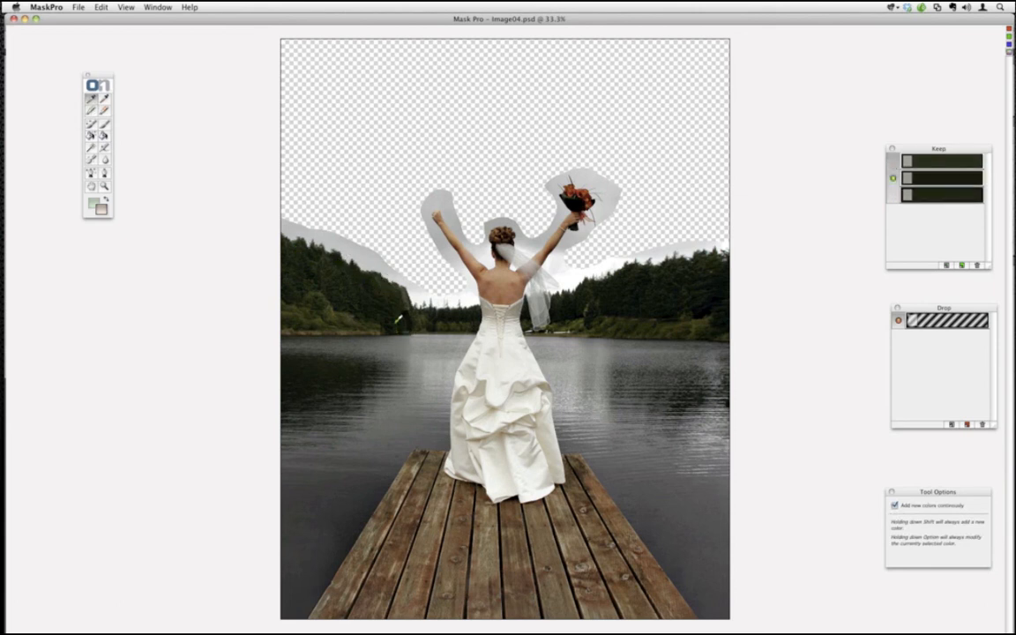
click(104, 186)
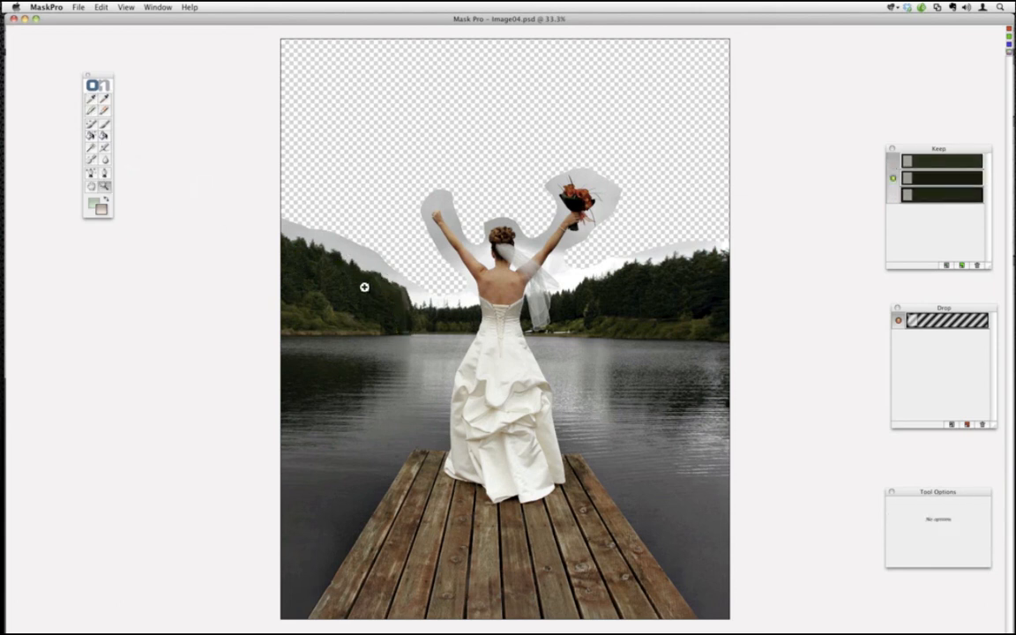
click(369, 300)
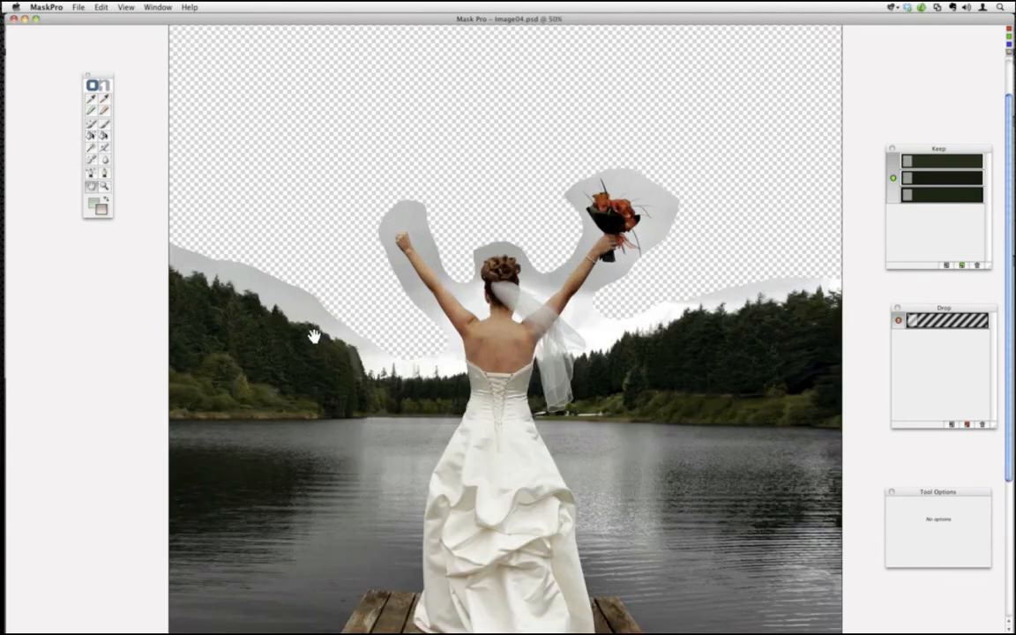
scroll(202, 319, up, 2)
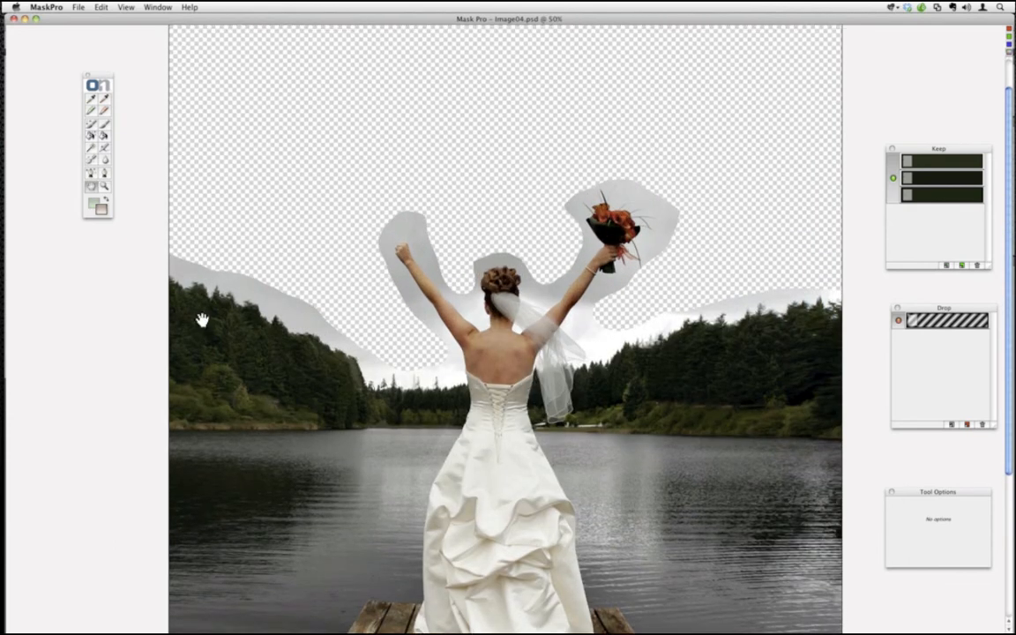
scroll(262, 329, down, 1)
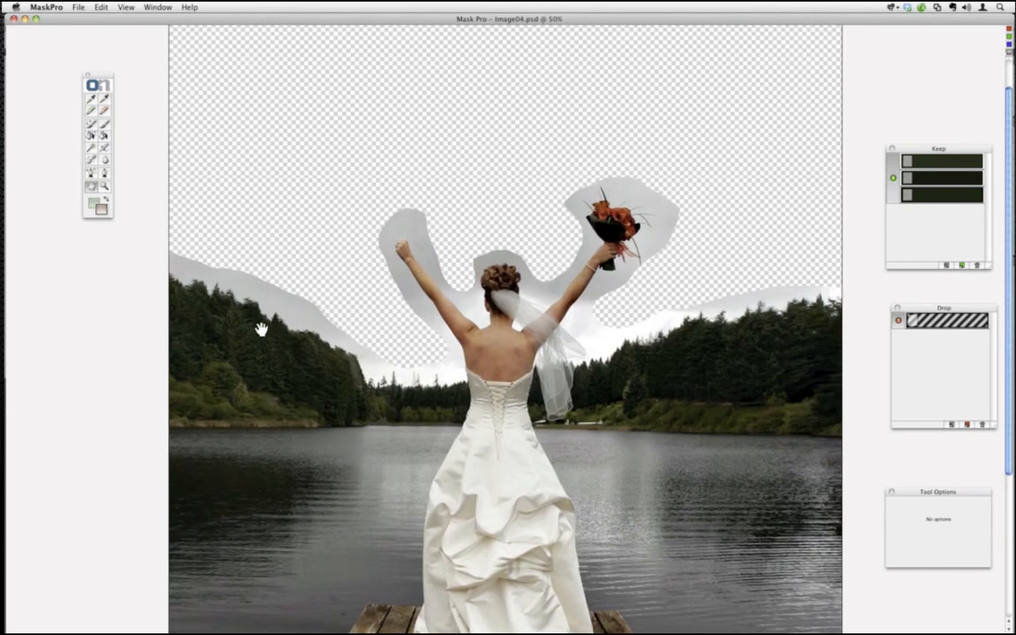
scroll(330, 179, down, 8)
scroll(95, 104, up, 5)
click(92, 99)
click(395, 352)
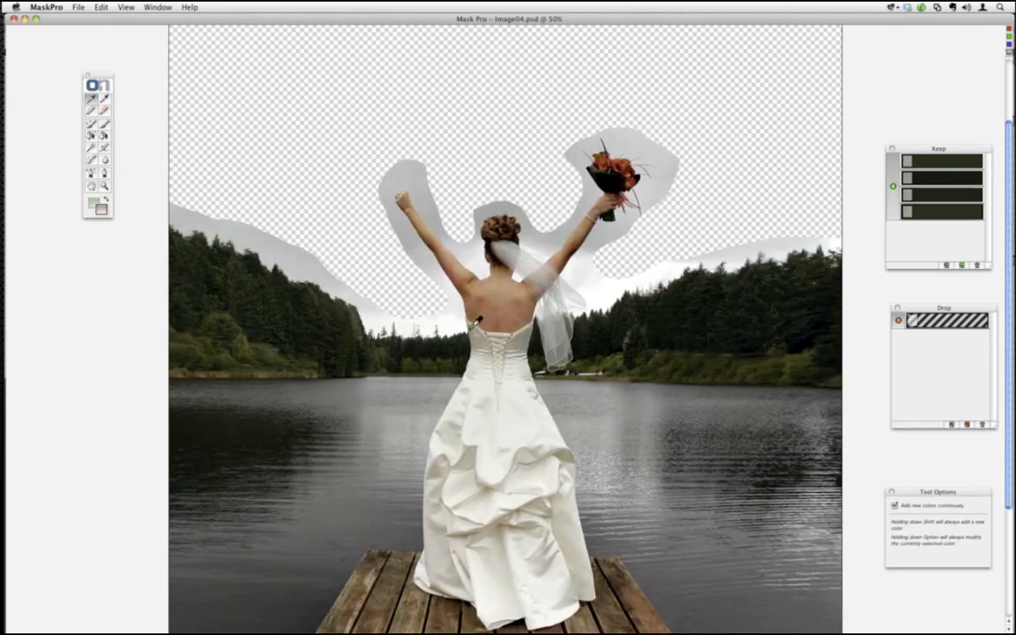
Add keep colors from the bride's raised left arm, hand, shoulder and hair.
click(431, 290)
click(455, 276)
click(438, 245)
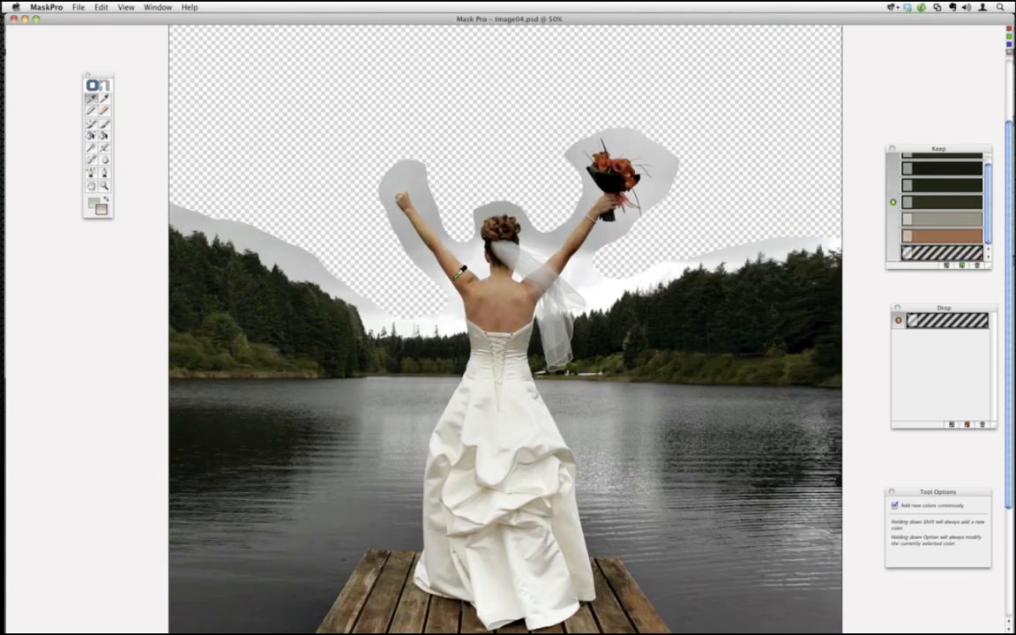
click(399, 193)
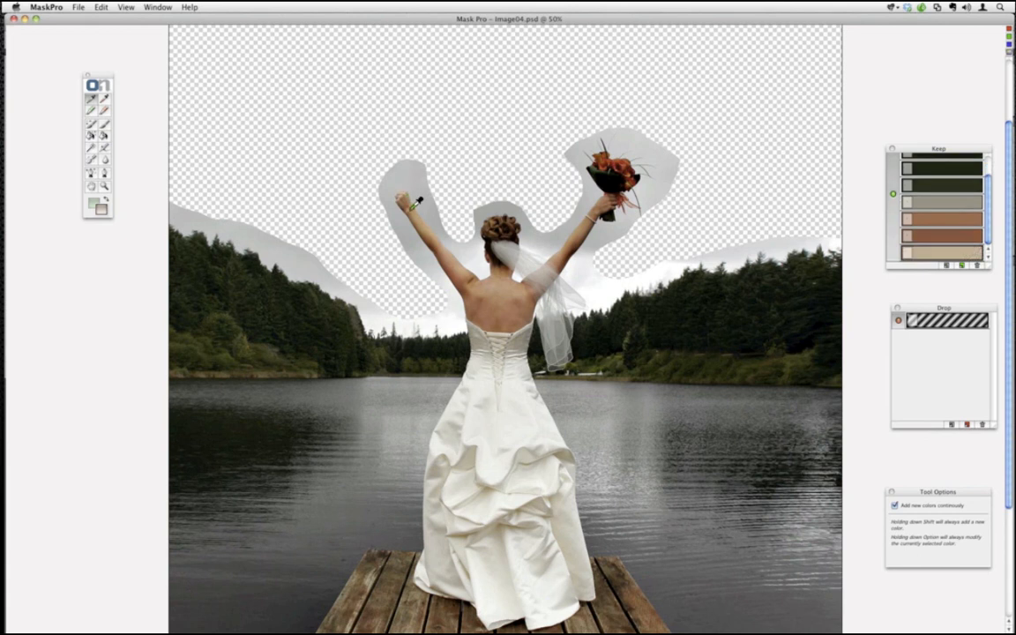
click(454, 257)
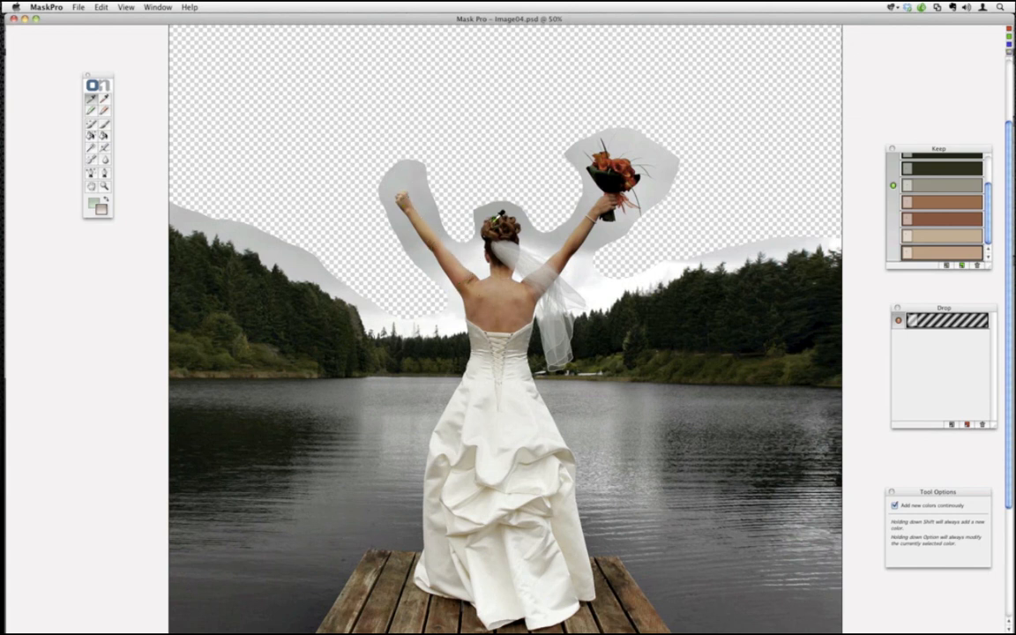
click(522, 225)
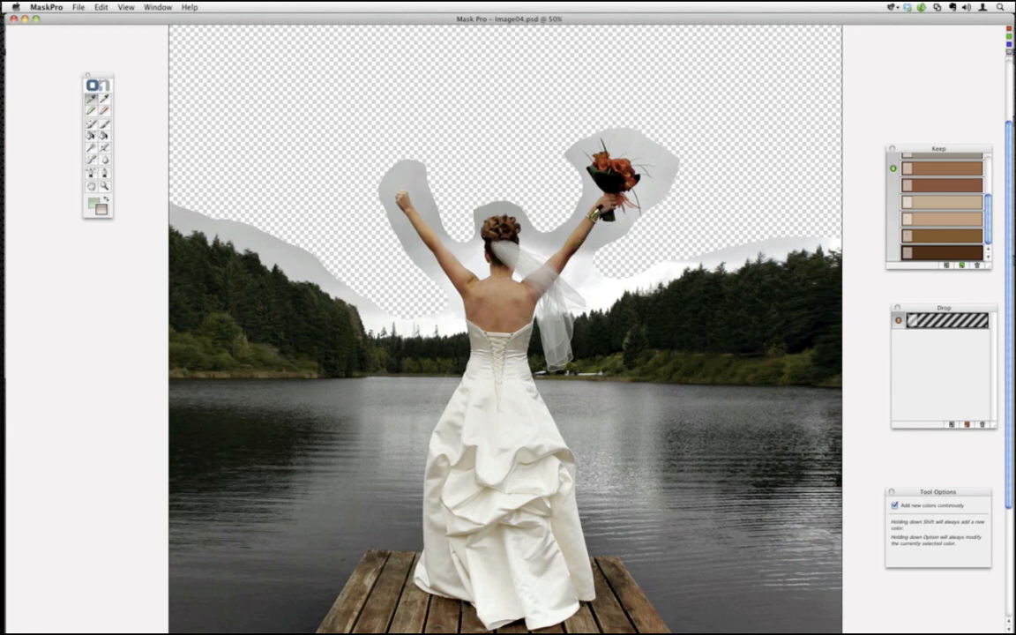
Add keep colors from the bride's right hand, the bouquet and the trees on the right shore.
click(605, 204)
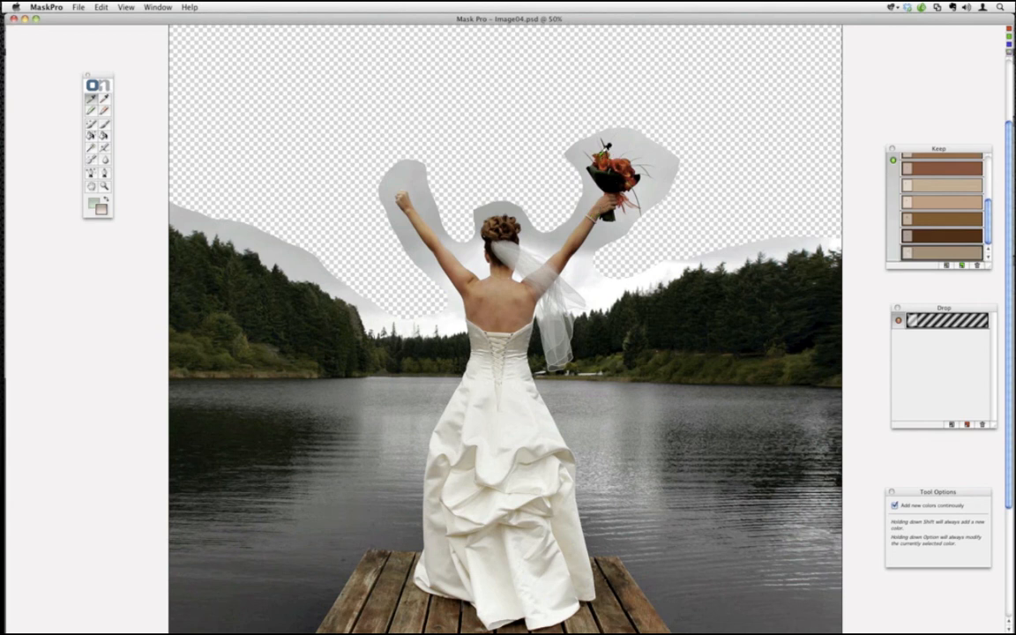
click(638, 198)
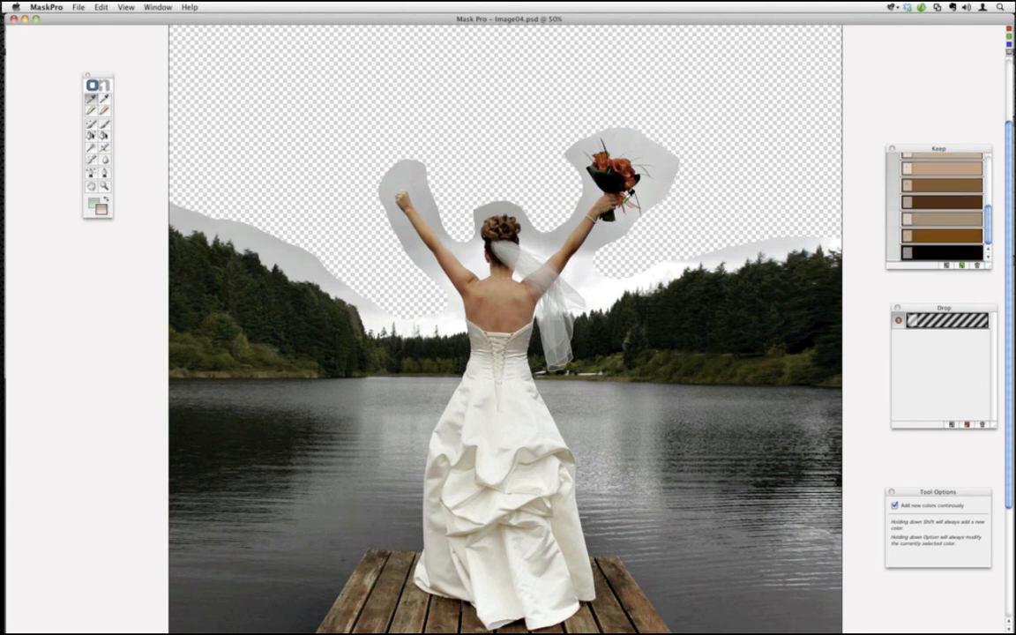
click(641, 302)
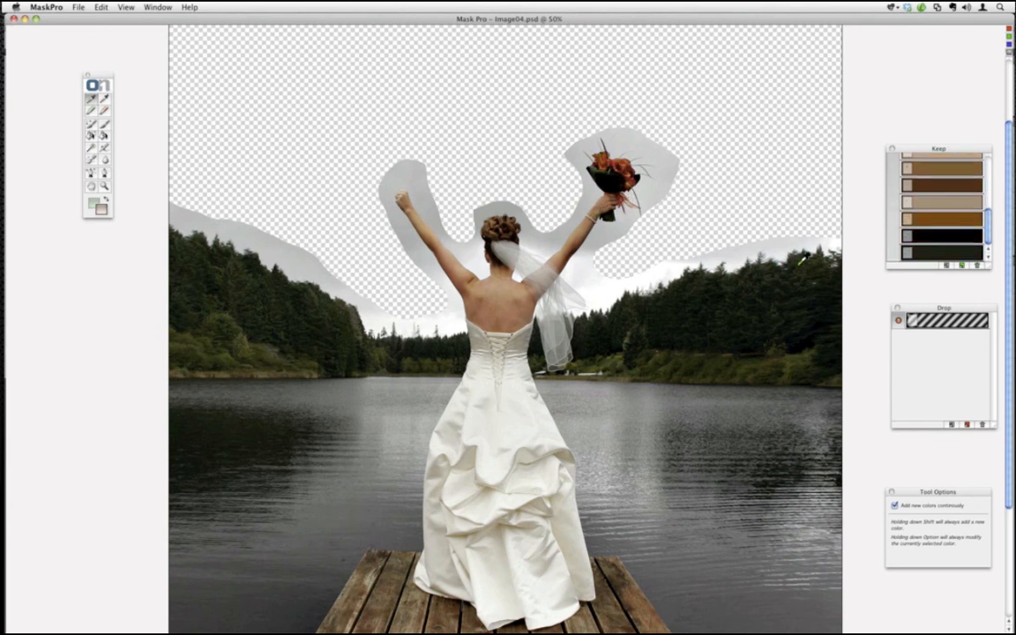
click(777, 311)
Sample drop colors from the remaining sky above the trees and around the bride's arms, head and bouquet.
click(104, 103)
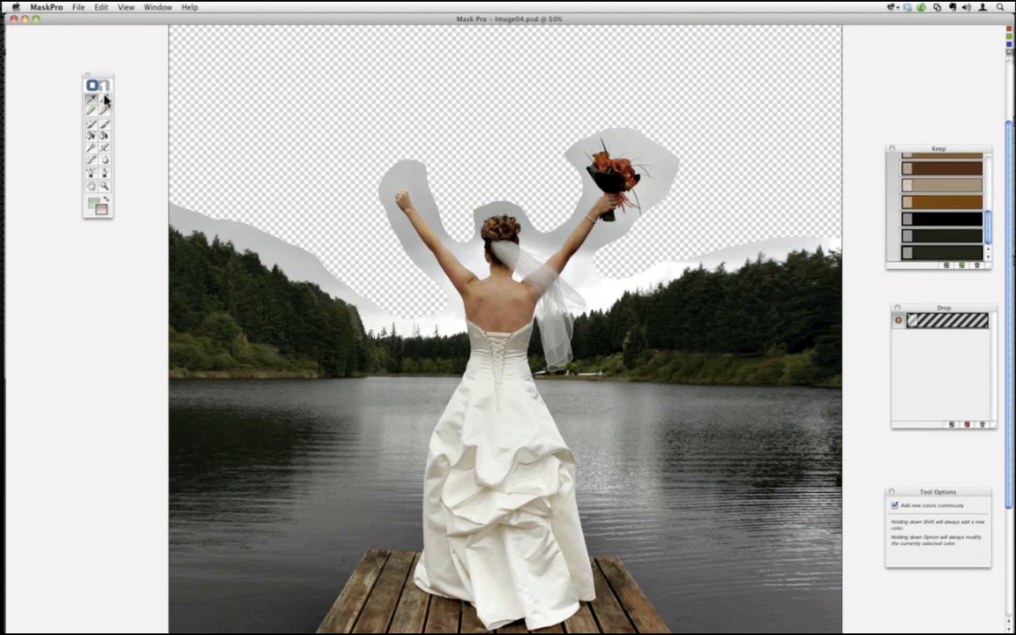
click(399, 320)
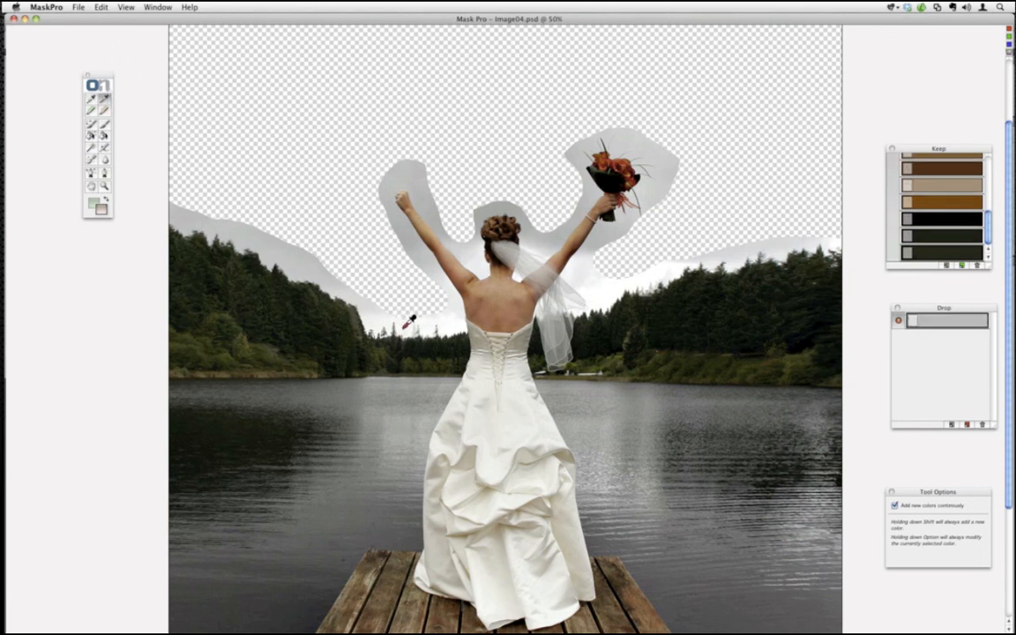
click(455, 247)
click(395, 184)
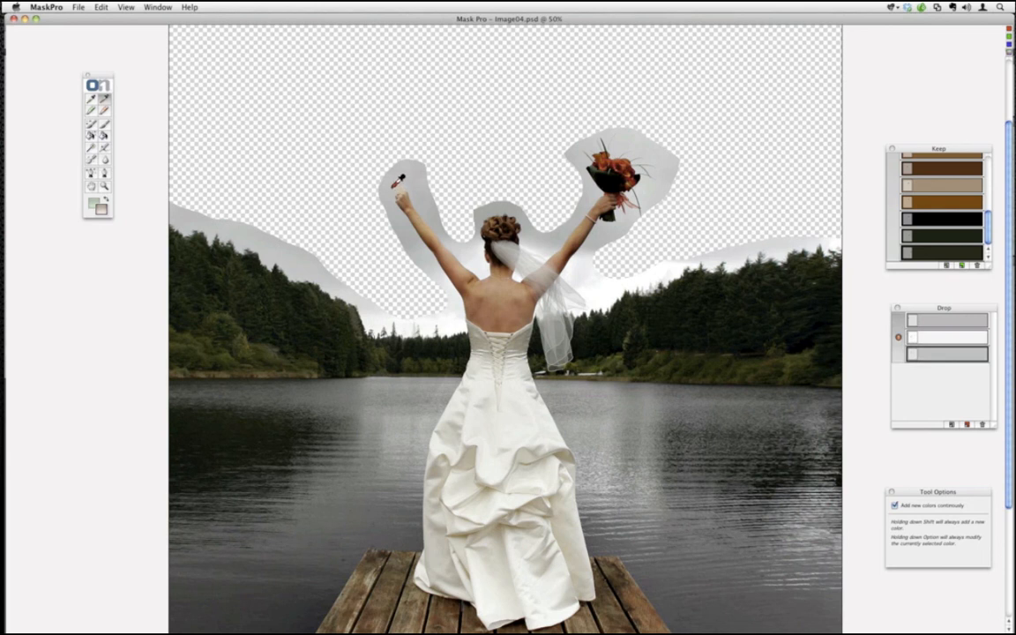
click(372, 166)
click(405, 208)
click(509, 210)
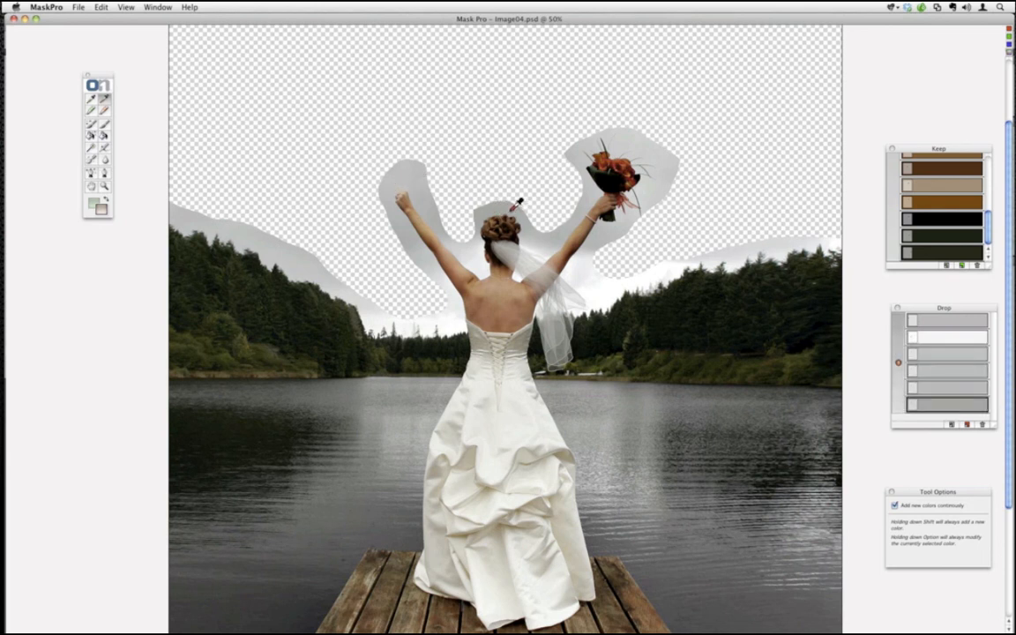
click(603, 240)
click(654, 208)
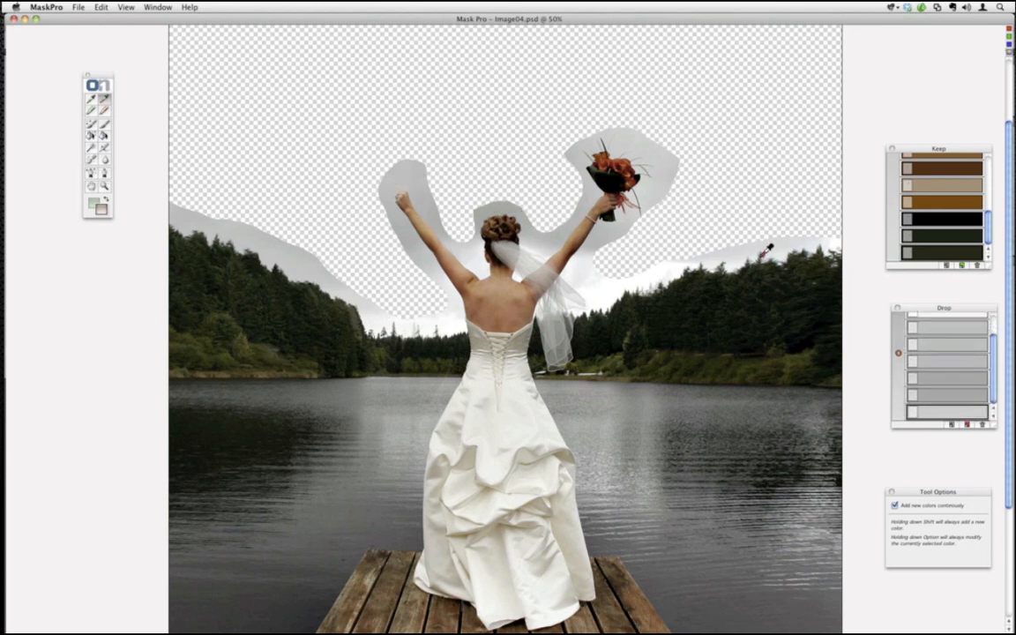
Remove the remaining sky along both treelines and around the bride's arms, hair and bouquet with the Magic Brush.
click(92, 124)
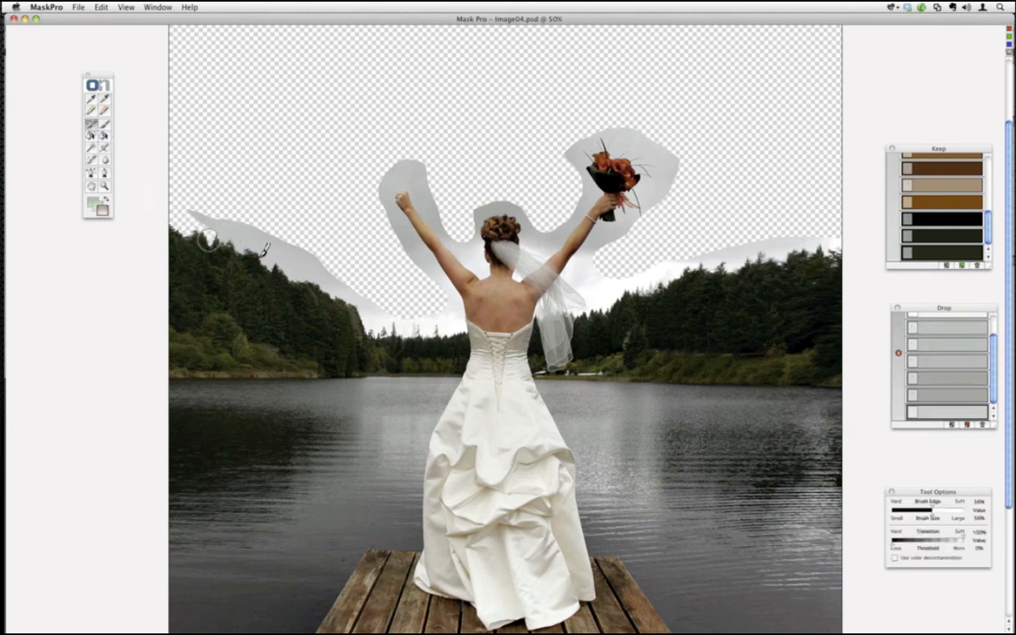
mouse_move(264, 250)
mouse_down()
mouse_move(390, 328)
mouse_move(453, 326)
mouse_move(286, 229)
mouse_move(222, 217)
mouse_move(354, 278)
mouse_move(276, 226)
mouse_move(187, 213)
mouse_move(435, 329)
mouse_move(455, 328)
mouse_move(446, 287)
mouse_move(383, 201)
mouse_move(406, 179)
mouse_move(422, 189)
mouse_move(433, 210)
mouse_move(417, 196)
mouse_move(466, 255)
mouse_move(470, 213)
mouse_move(406, 162)
mouse_move(381, 181)
mouse_up()
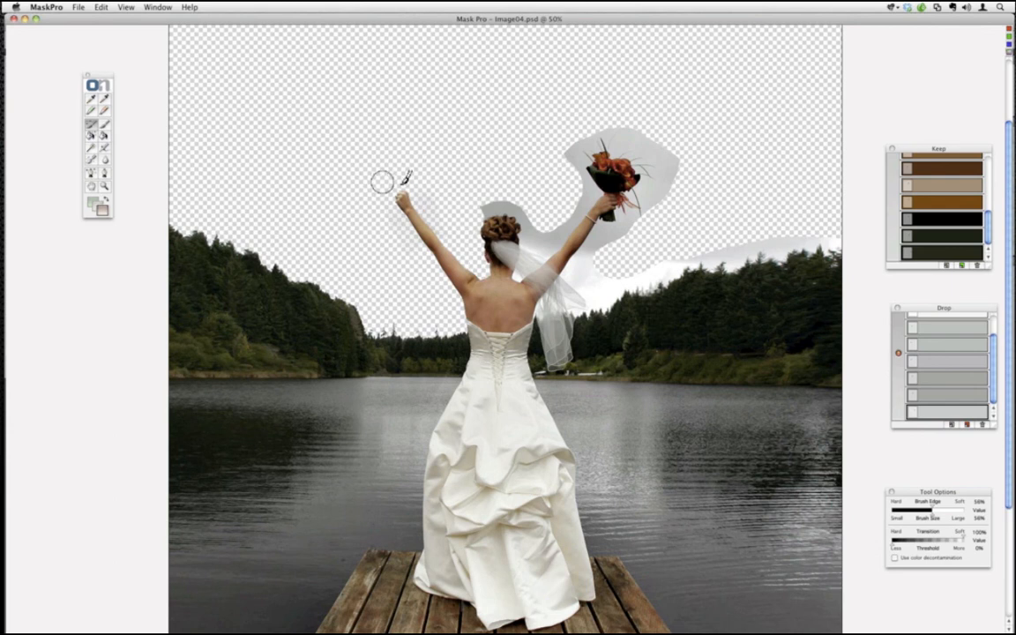
mouse_move(483, 199)
mouse_down()
mouse_move(535, 217)
mouse_move(532, 236)
mouse_move(554, 239)
mouse_move(583, 208)
mouse_move(590, 168)
mouse_move(579, 166)
mouse_move(580, 152)
mouse_move(629, 140)
mouse_move(634, 149)
mouse_move(560, 160)
mouse_up()
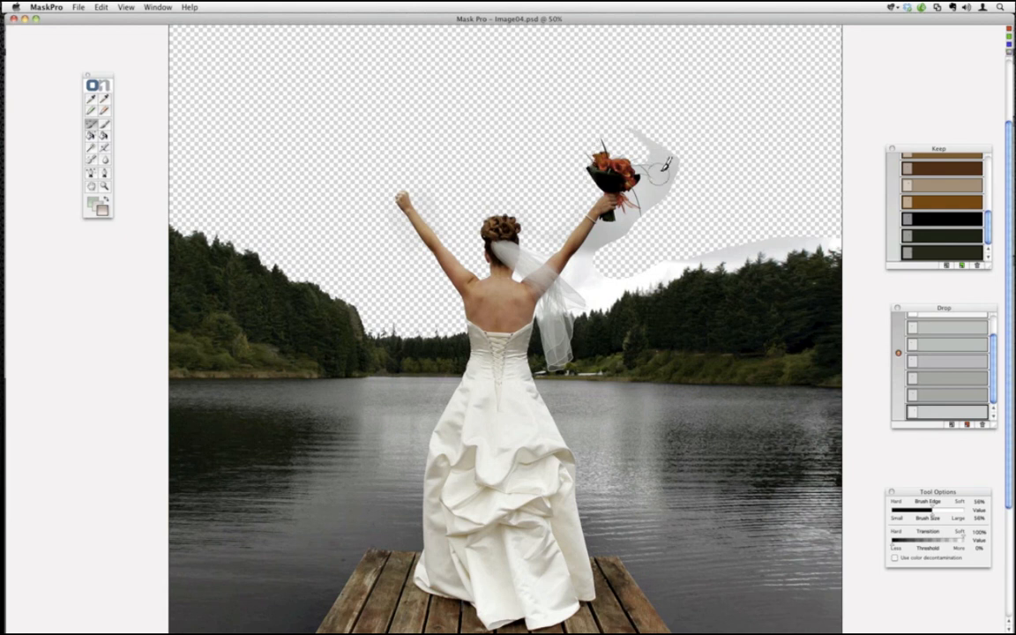
mouse_move(597, 128)
mouse_down()
mouse_move(631, 143)
mouse_move(641, 162)
mouse_move(648, 185)
mouse_move(635, 214)
mouse_move(658, 174)
mouse_move(629, 124)
mouse_move(667, 185)
mouse_move(662, 197)
mouse_move(649, 142)
mouse_up()
mouse_move(639, 195)
mouse_down()
mouse_move(630, 220)
mouse_move(643, 209)
mouse_move(630, 203)
mouse_move(623, 231)
mouse_move(607, 238)
mouse_move(605, 228)
mouse_move(574, 268)
mouse_move(602, 300)
mouse_move(622, 272)
mouse_move(742, 259)
mouse_move(651, 269)
mouse_move(686, 284)
mouse_move(829, 242)
mouse_up()
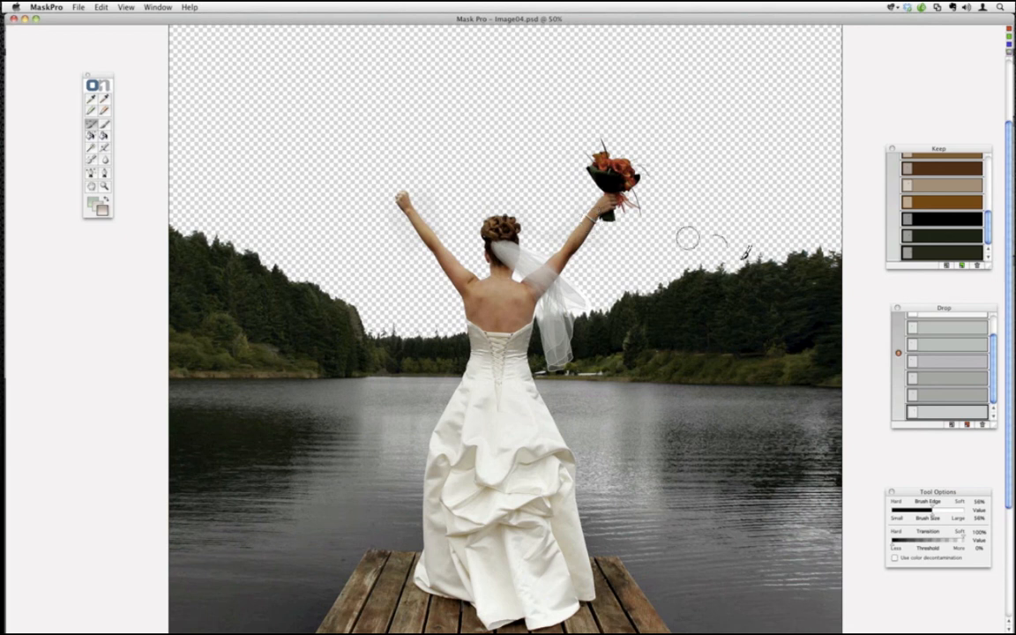
Create new keep and drop color sets, and sample keep colors from the veil, the dress and the trees beside the veil.
click(946, 265)
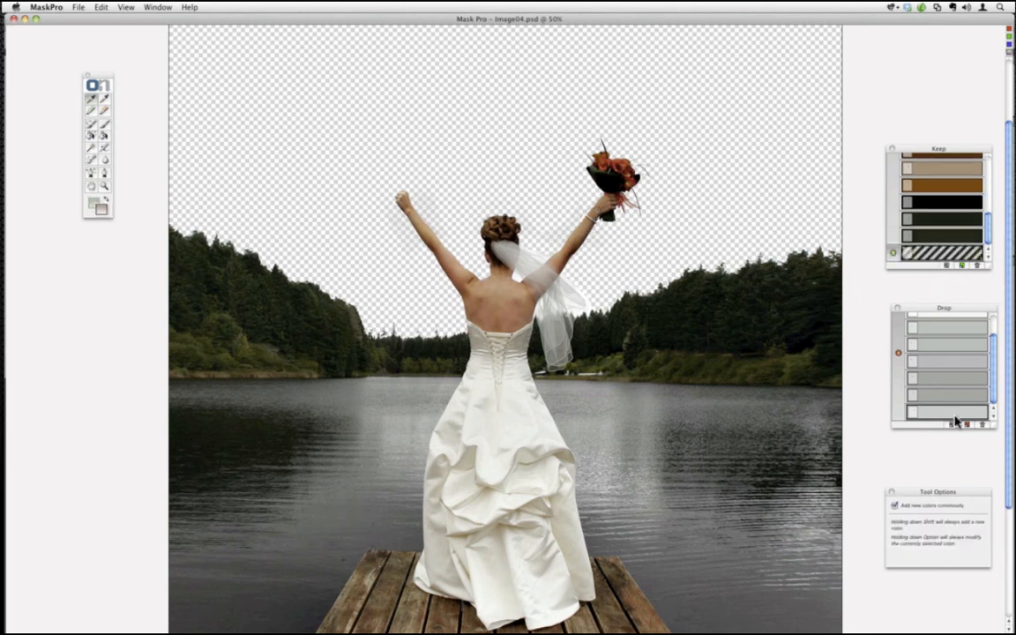
click(952, 426)
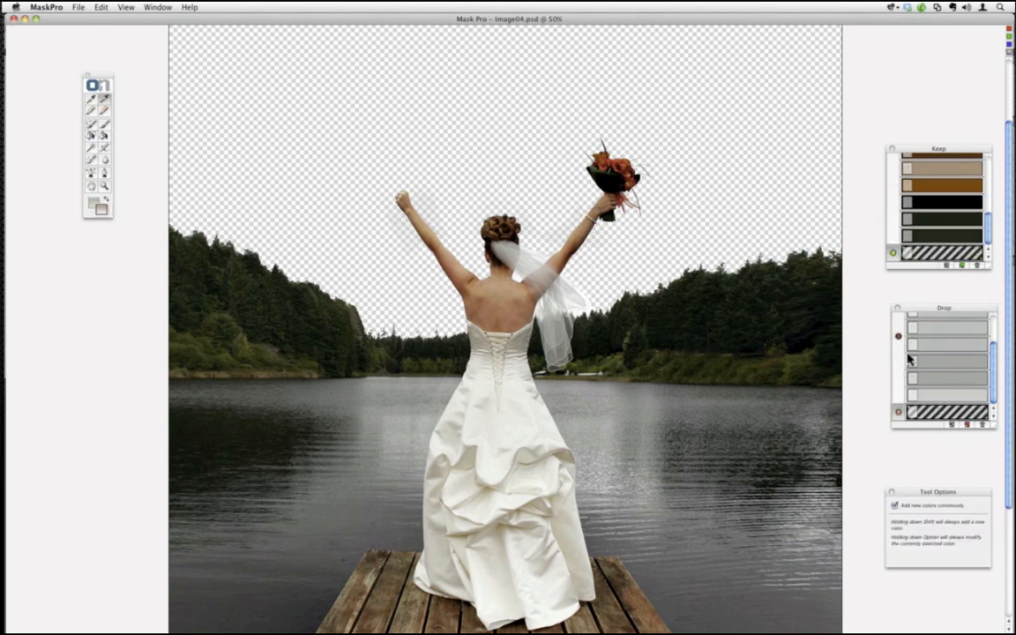
click(91, 101)
click(582, 327)
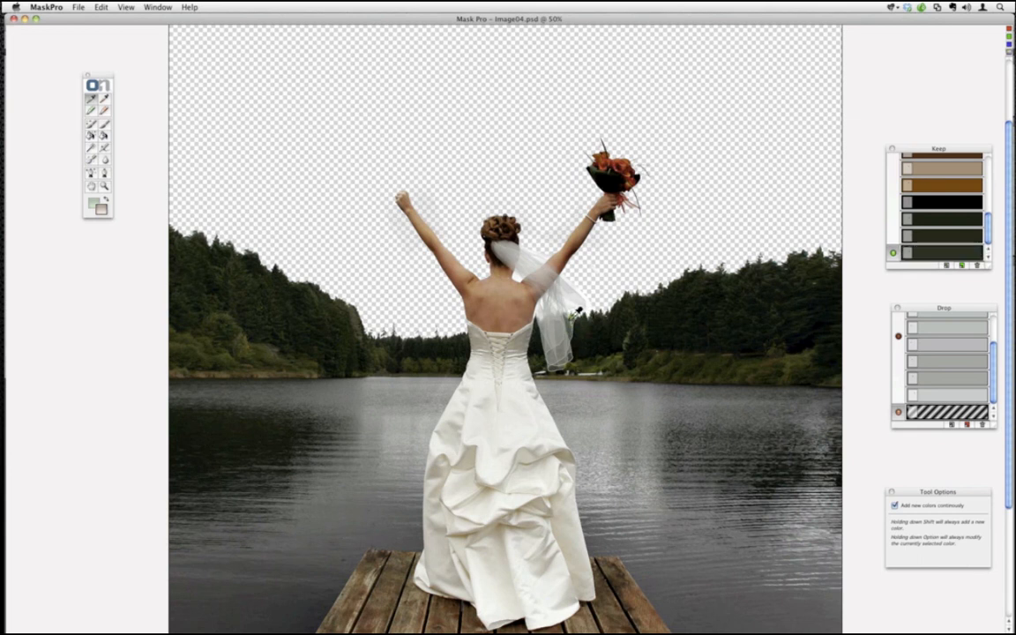
click(573, 315)
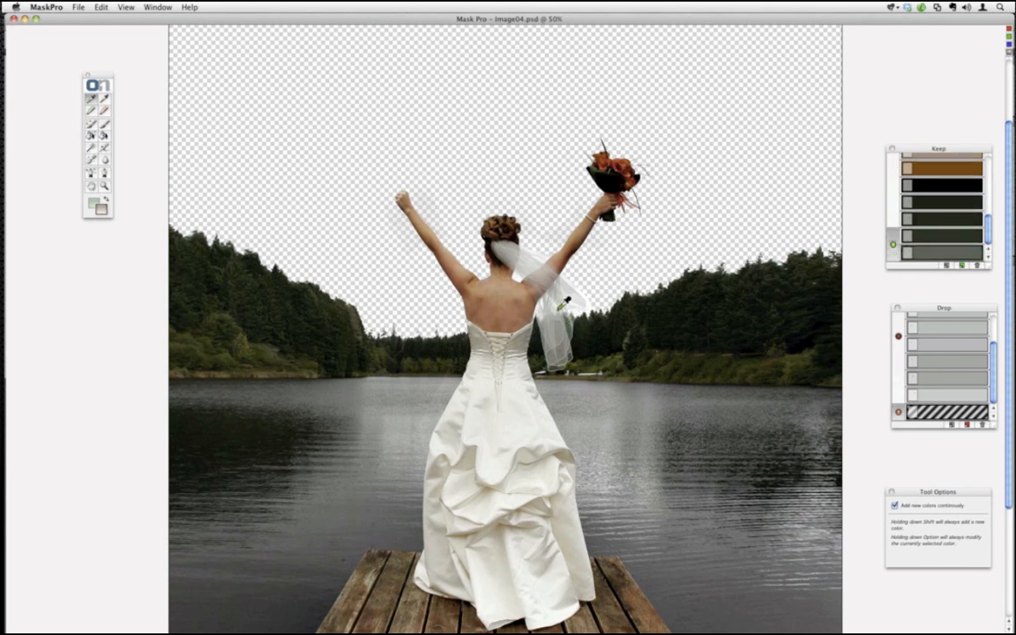
click(543, 352)
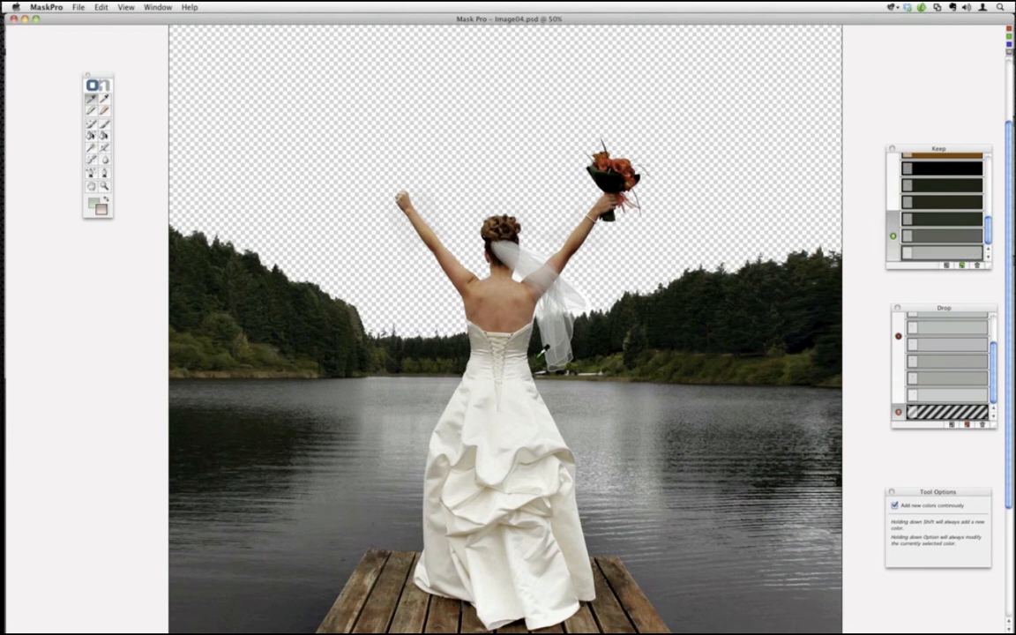
click(542, 275)
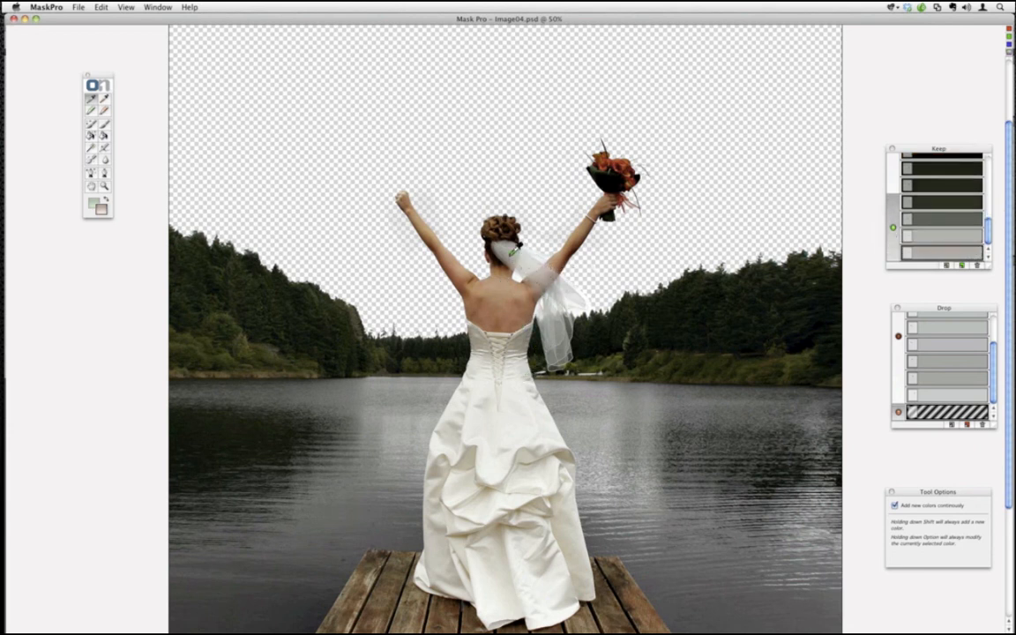
click(492, 359)
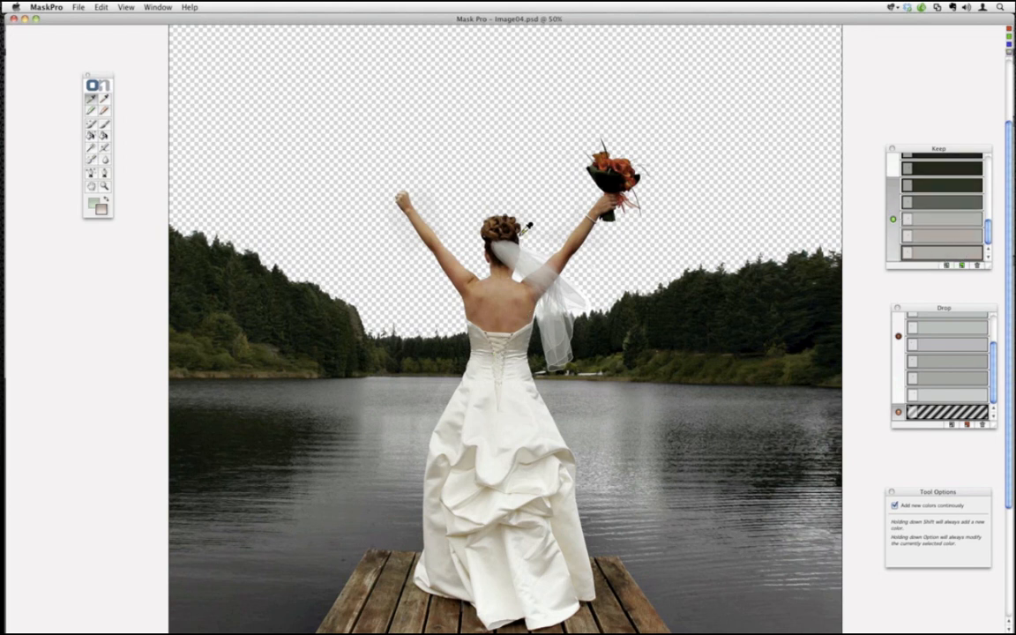
Try to clear the sky showing through the veil with the Magic Brush, using a drop color sampled from the veil.
click(105, 102)
click(523, 272)
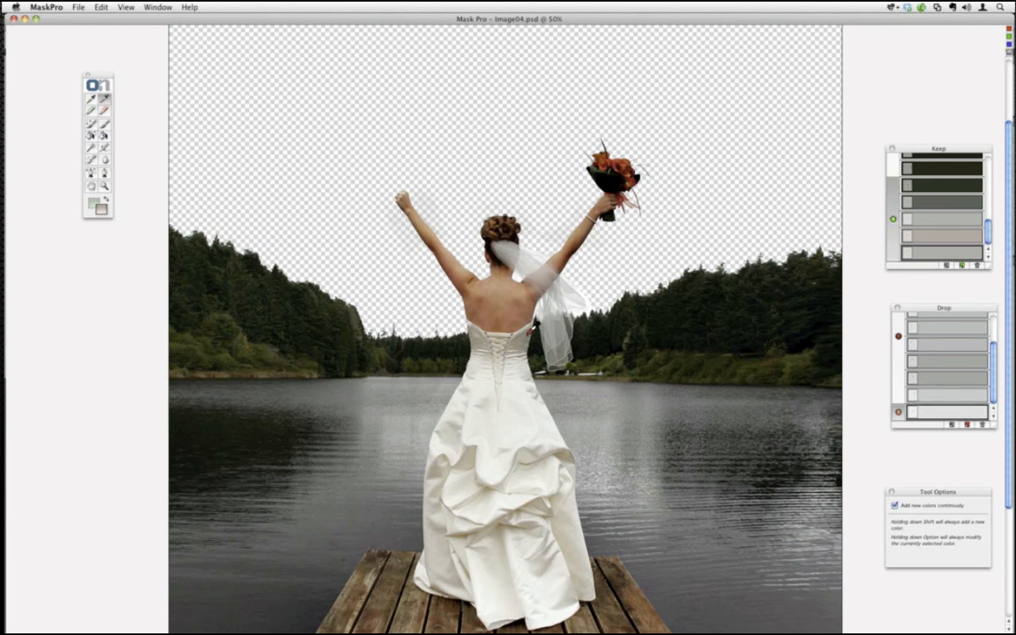
click(982, 425)
click(524, 270)
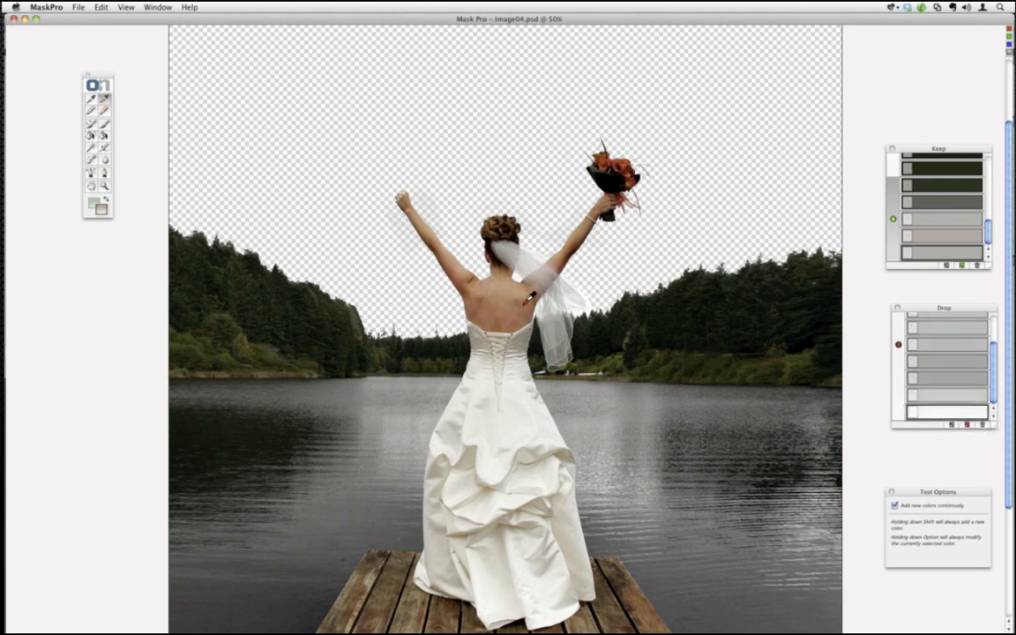
click(91, 129)
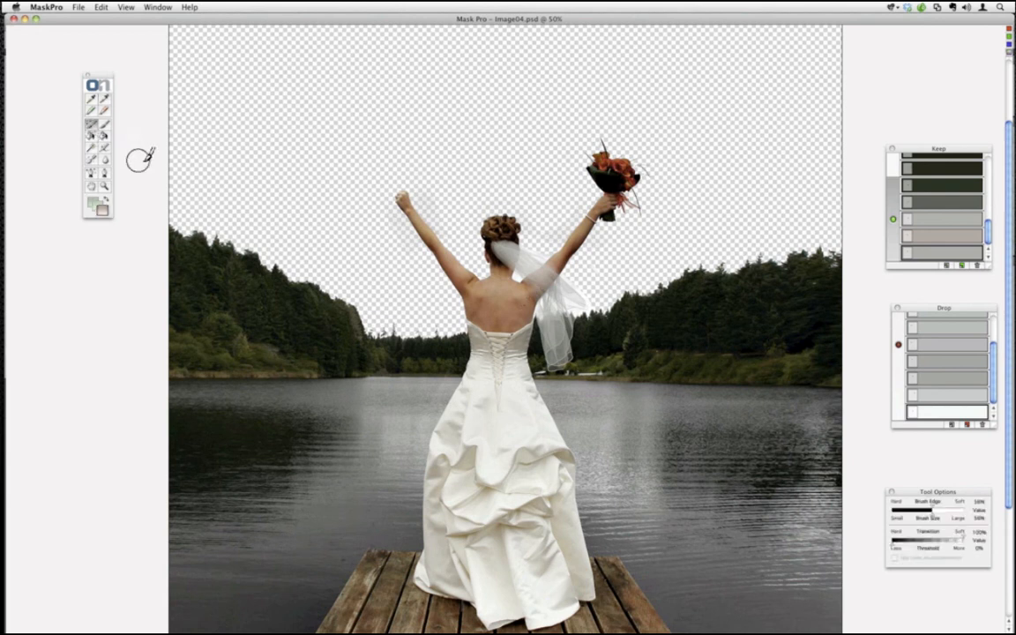
mouse_move(540, 252)
mouse_down()
mouse_move(534, 279)
mouse_move(560, 314)
mouse_move(579, 322)
mouse_move(584, 302)
mouse_move(550, 303)
mouse_move(568, 279)
mouse_move(576, 290)
mouse_move(561, 360)
mouse_up()
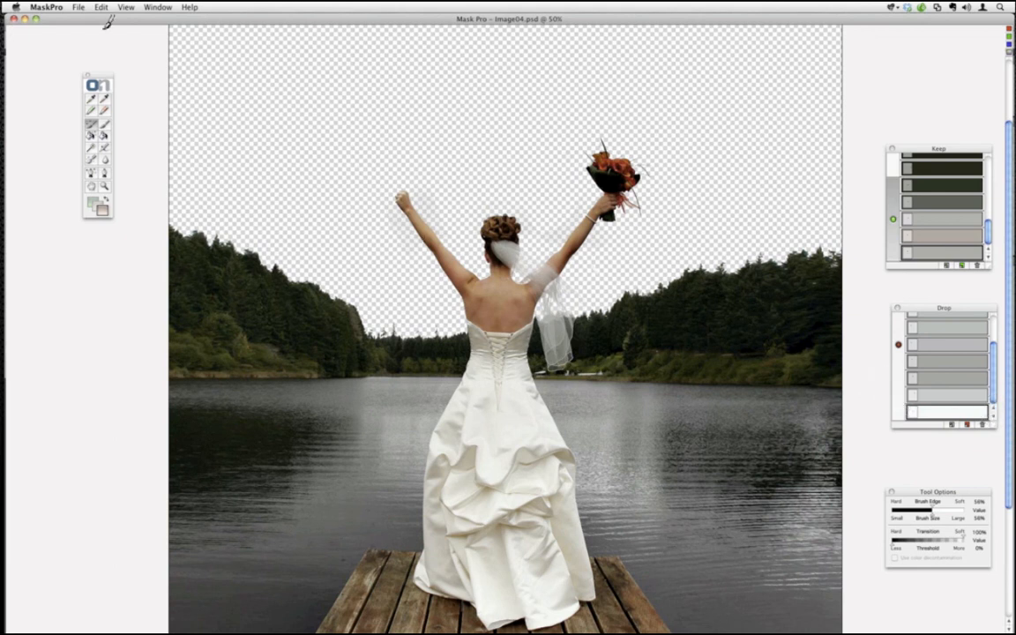
key(super+z)
key(super+z)
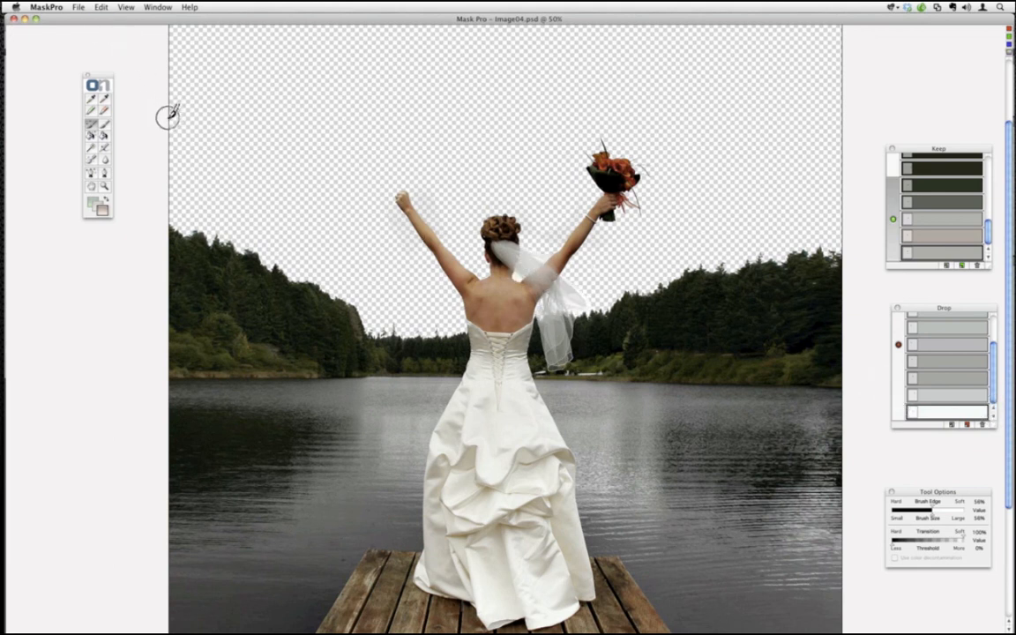
Create a new drop set with a light color sampled from the veil, and brush the sheer veil with the Magic Brush.
click(950, 423)
click(953, 423)
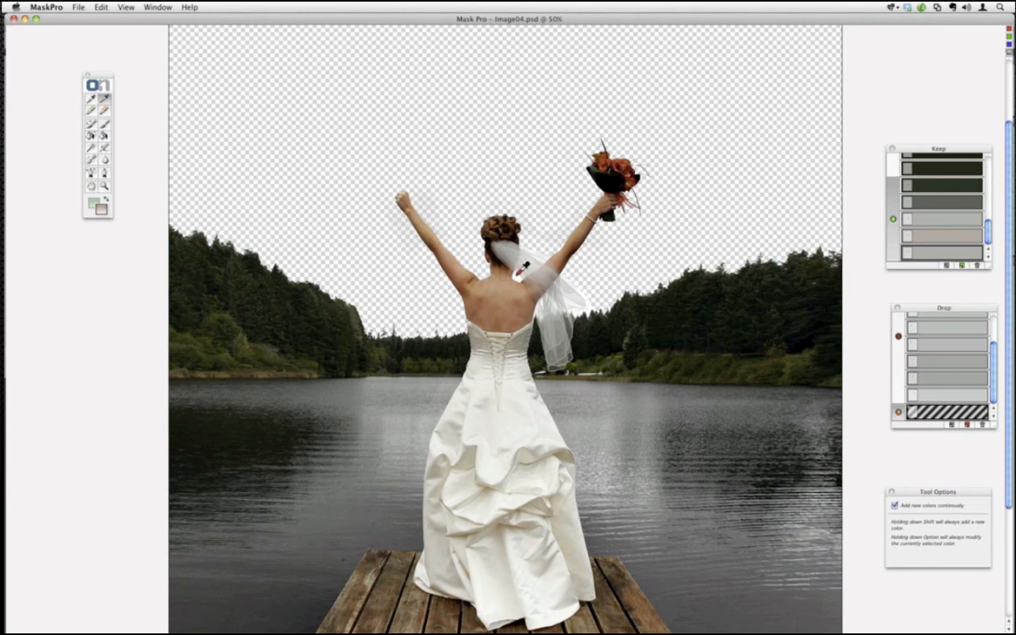
click(380, 224)
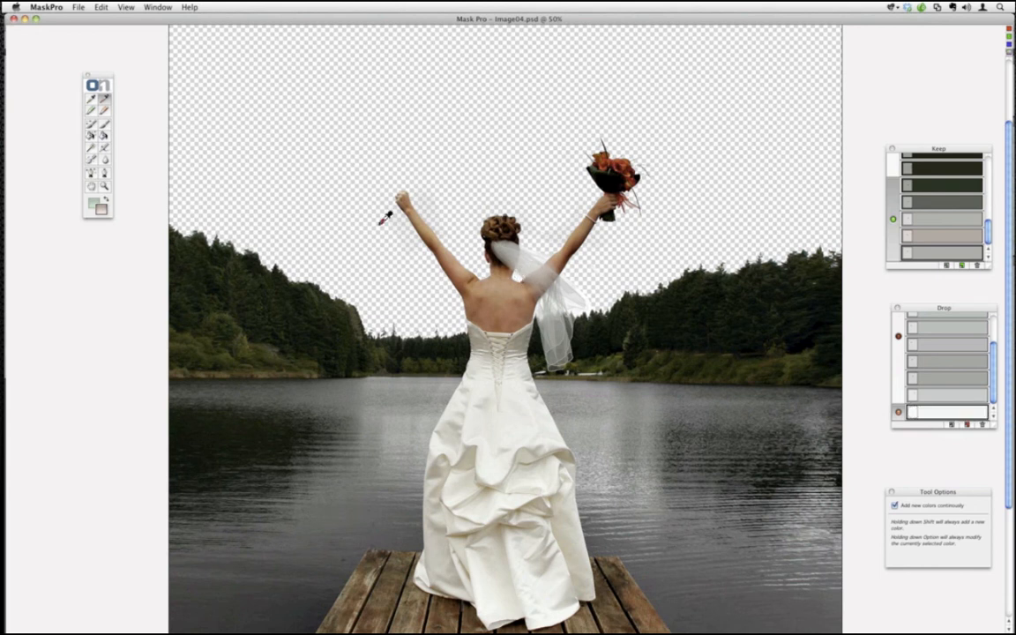
click(91, 128)
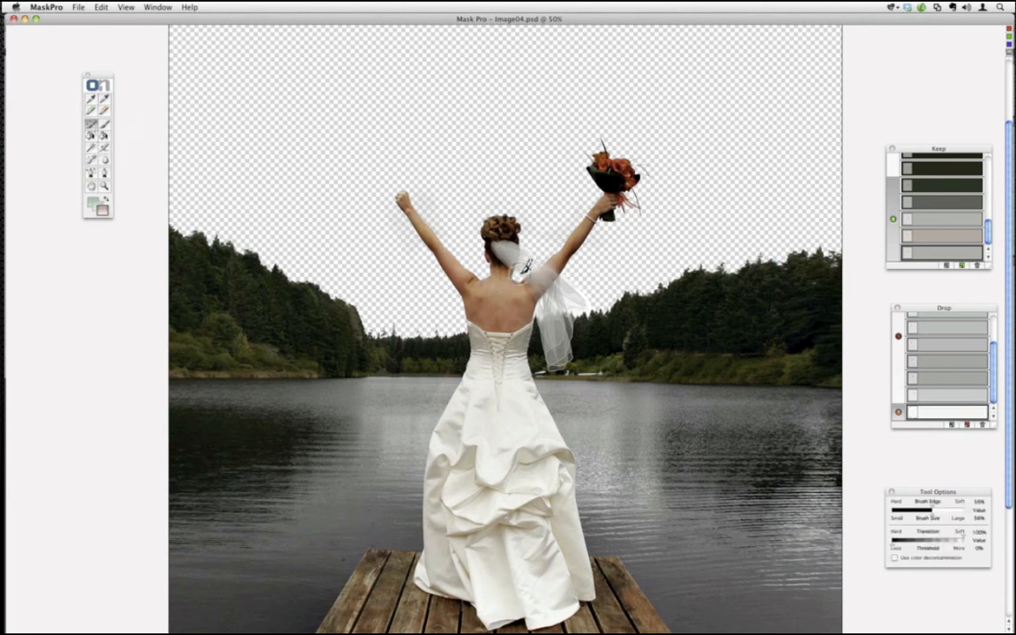
mouse_move(524, 269)
mouse_down()
mouse_move(578, 310)
mouse_move(586, 296)
mouse_move(551, 310)
mouse_move(570, 285)
mouse_up()
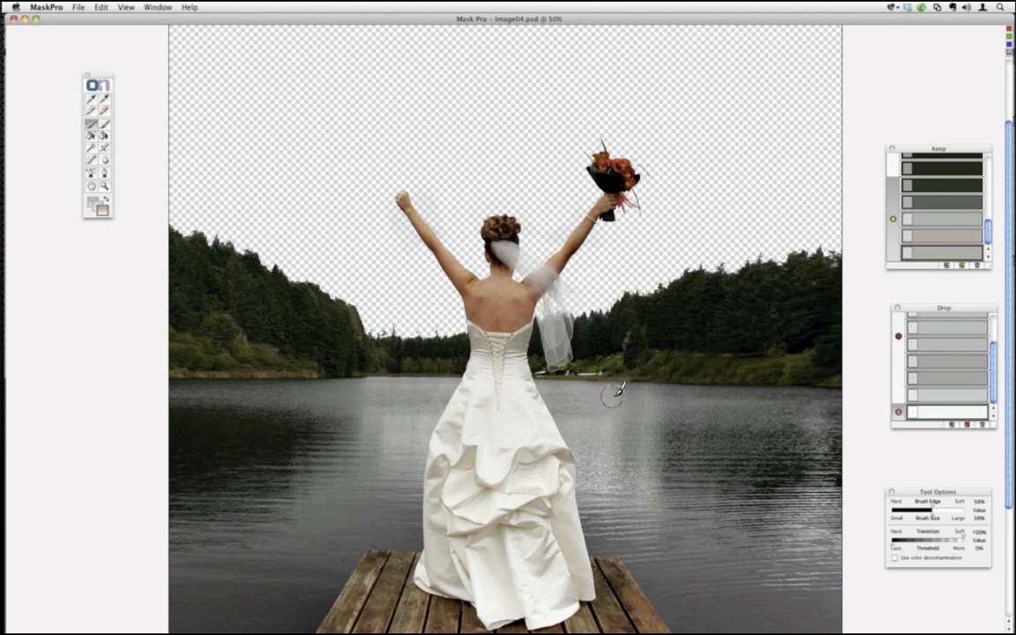
Display the black-and-white mask and reactivate the original keep and drop color sets.
key(super+m)
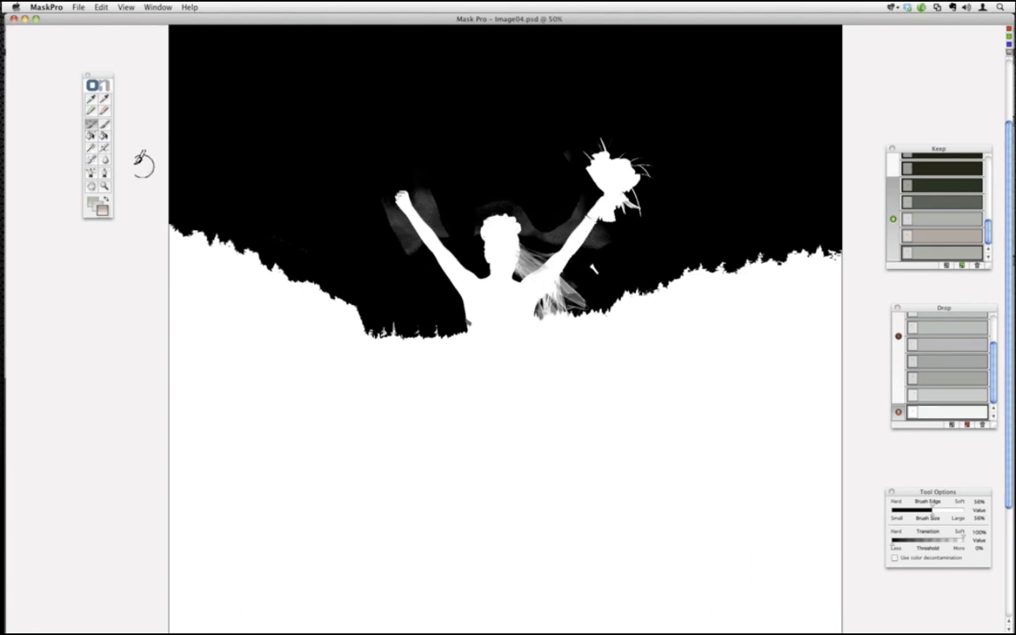
click(104, 124)
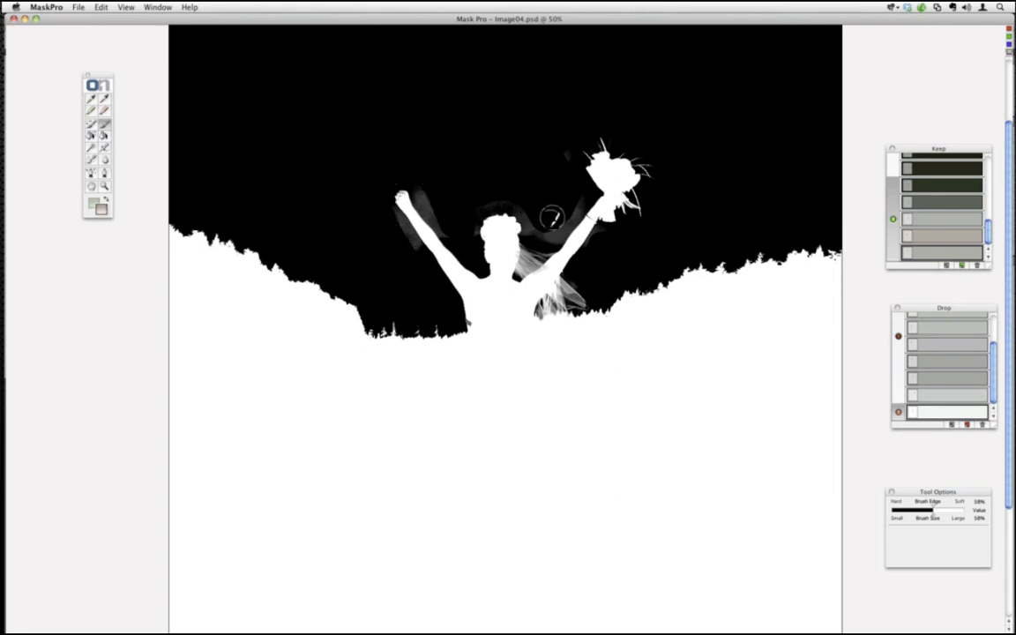
click(104, 99)
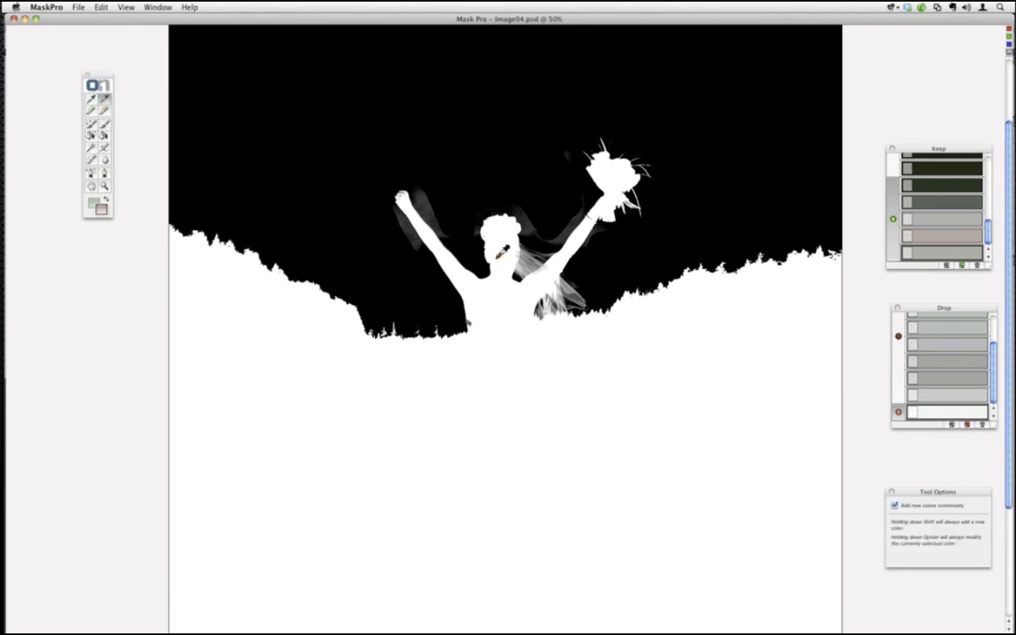
click(897, 378)
drag(995, 378, 993, 329)
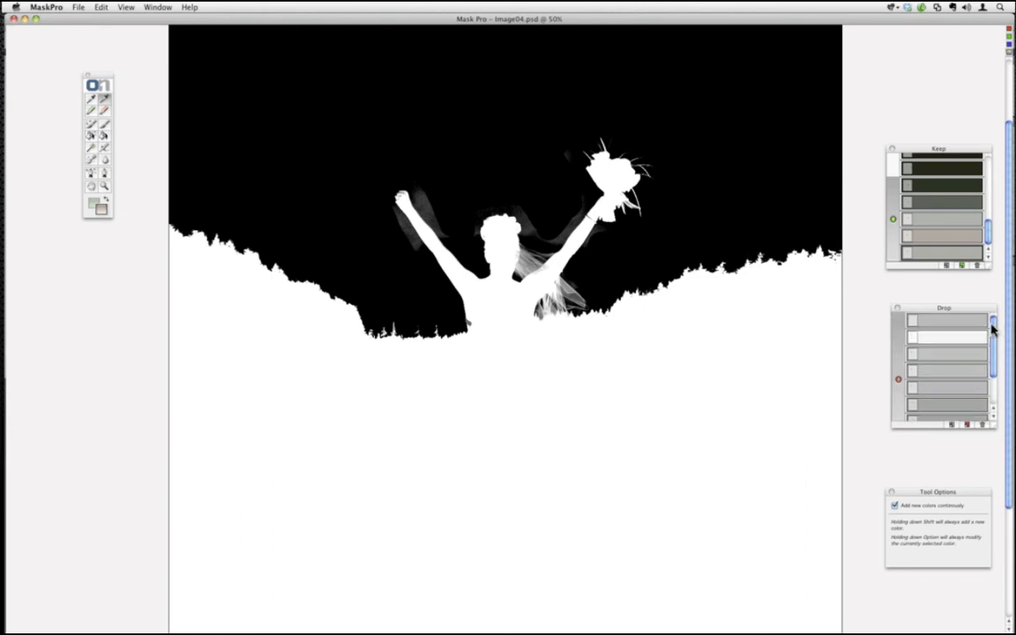
click(893, 168)
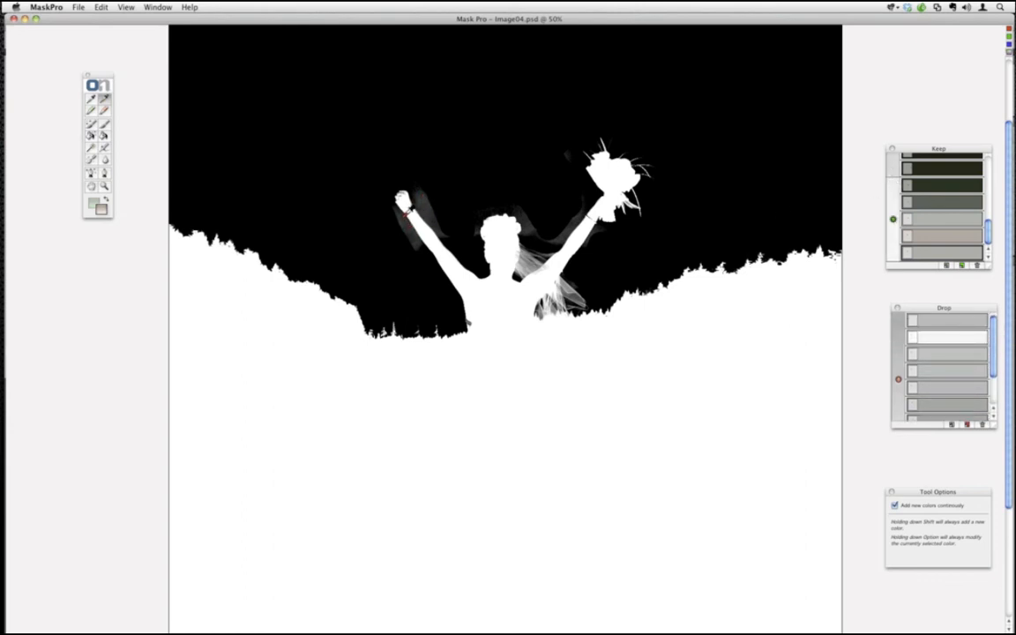
Sample drop colors from the gray residue beside the bride's left arm and between her hair and right arm.
click(411, 224)
click(435, 204)
click(429, 207)
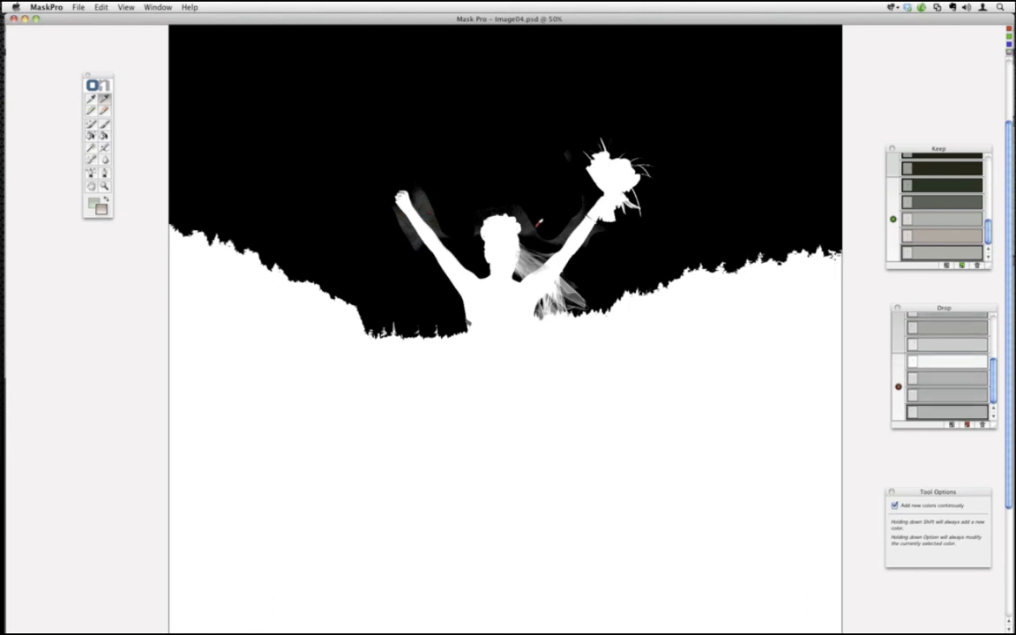
click(532, 226)
click(567, 227)
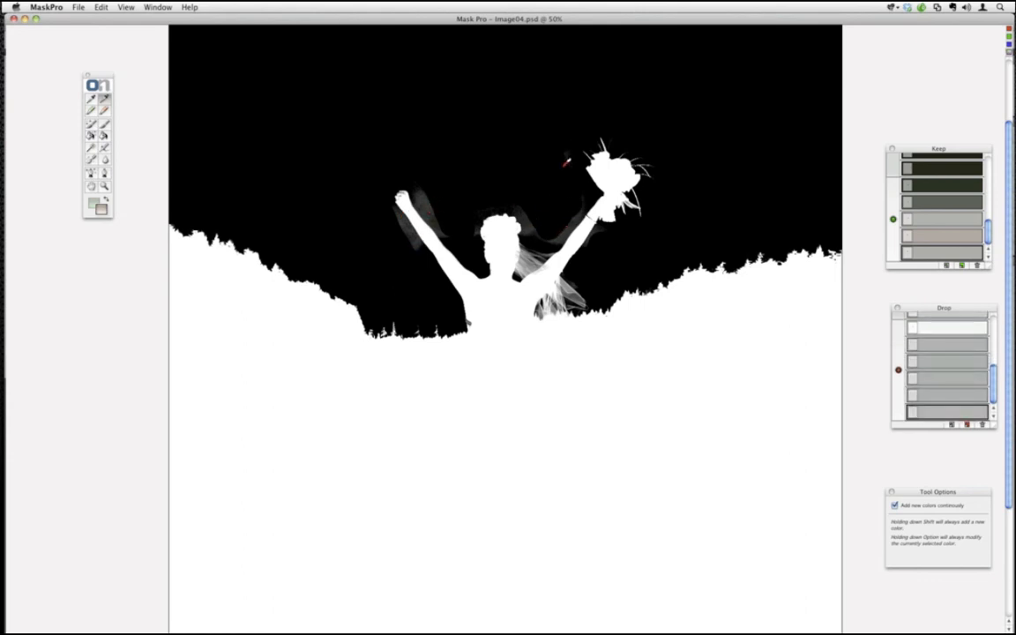
Create another drop set sampled from the residue around the bride's arms and head, and clear that residue with the Magic Brush.
click(91, 129)
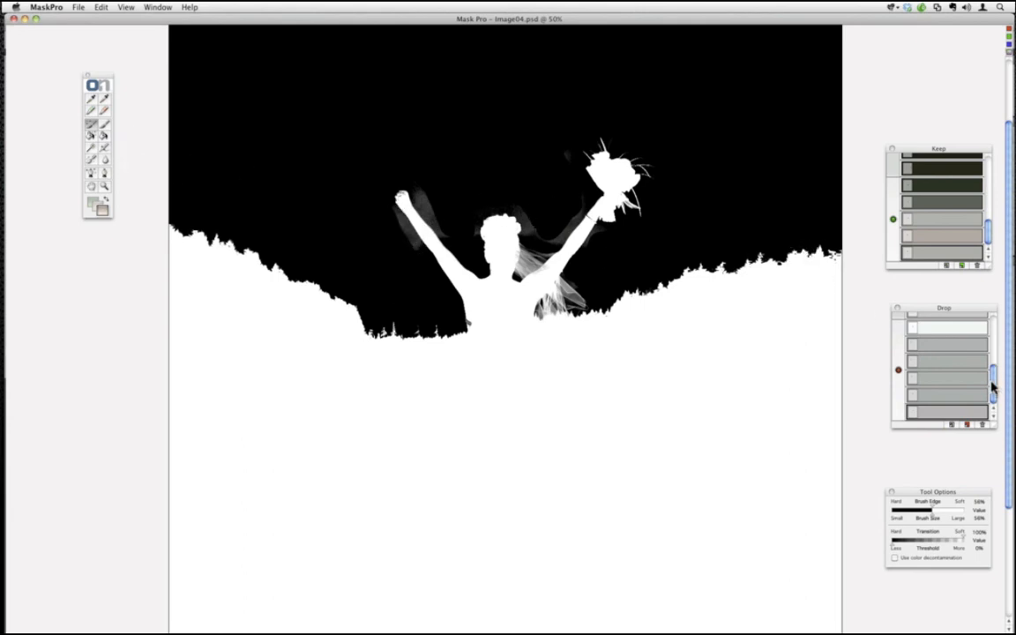
drag(993, 385, 988, 181)
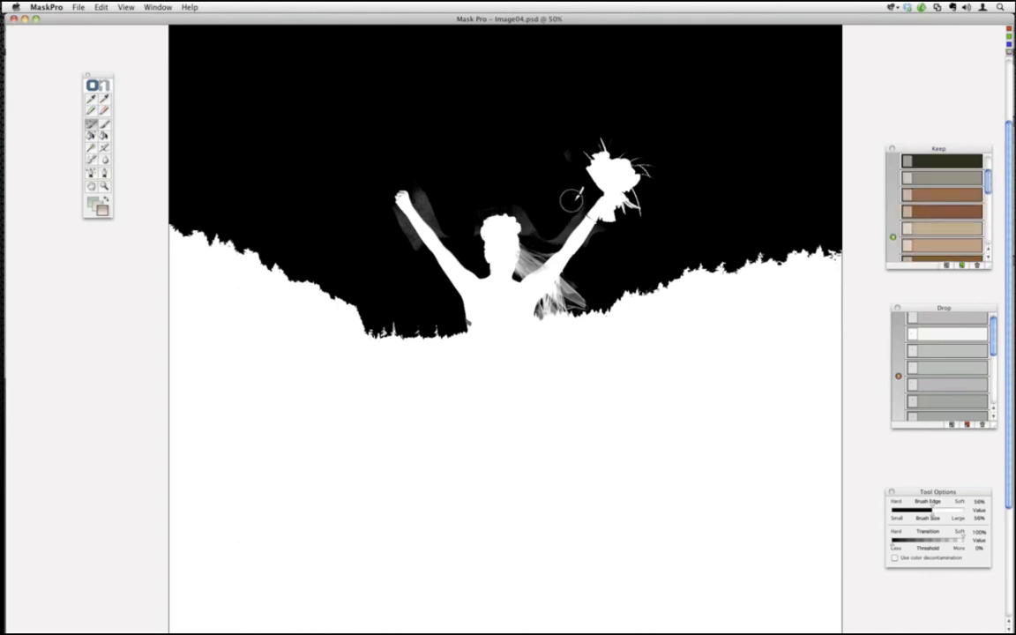
drag(990, 190, 991, 266)
drag(995, 350, 982, 424)
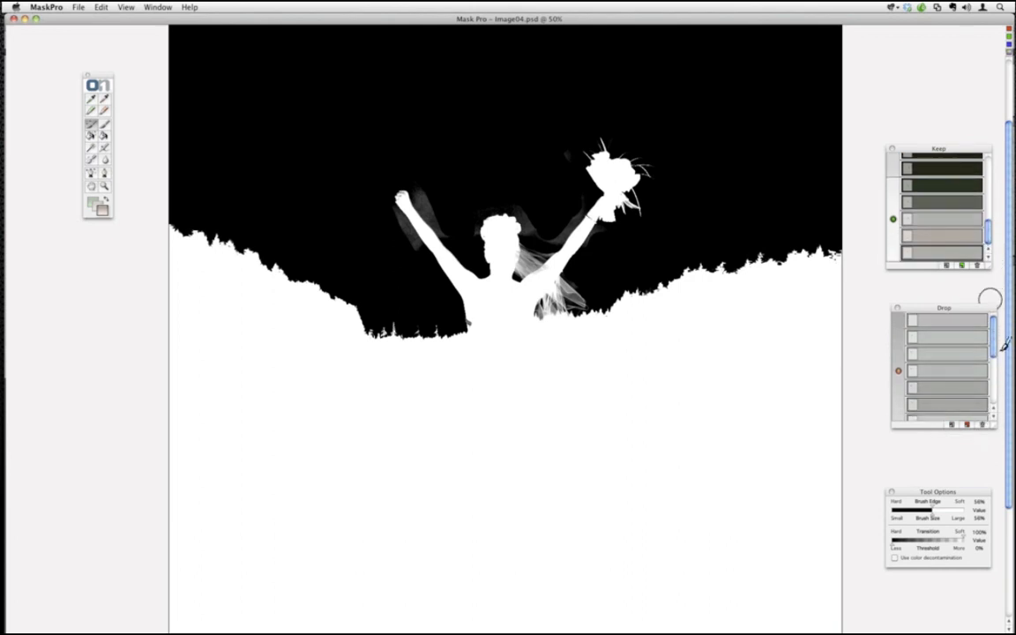
click(952, 426)
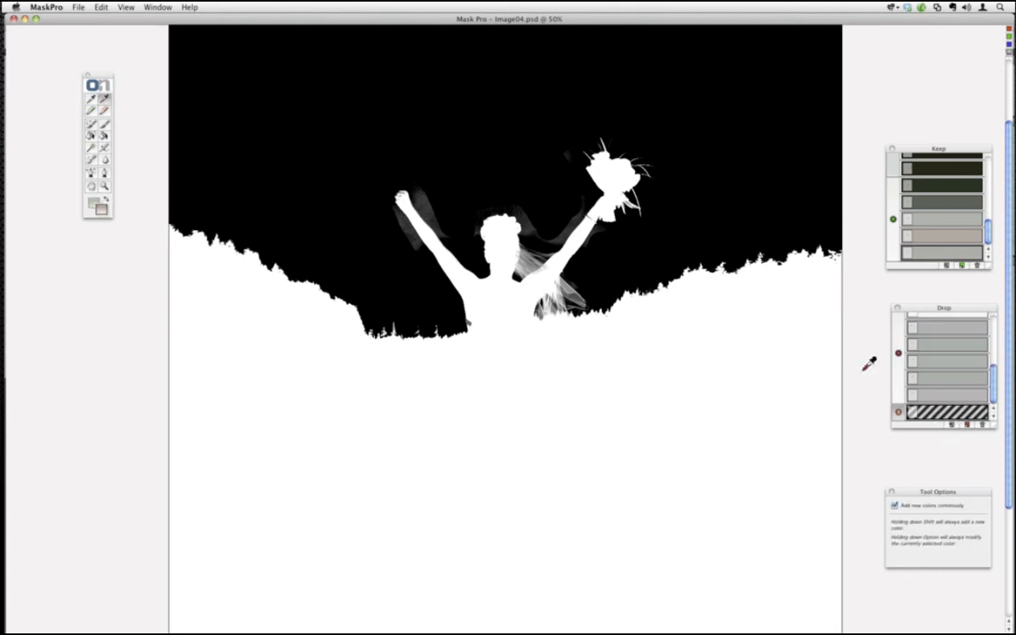
scroll(994, 390, up, 3)
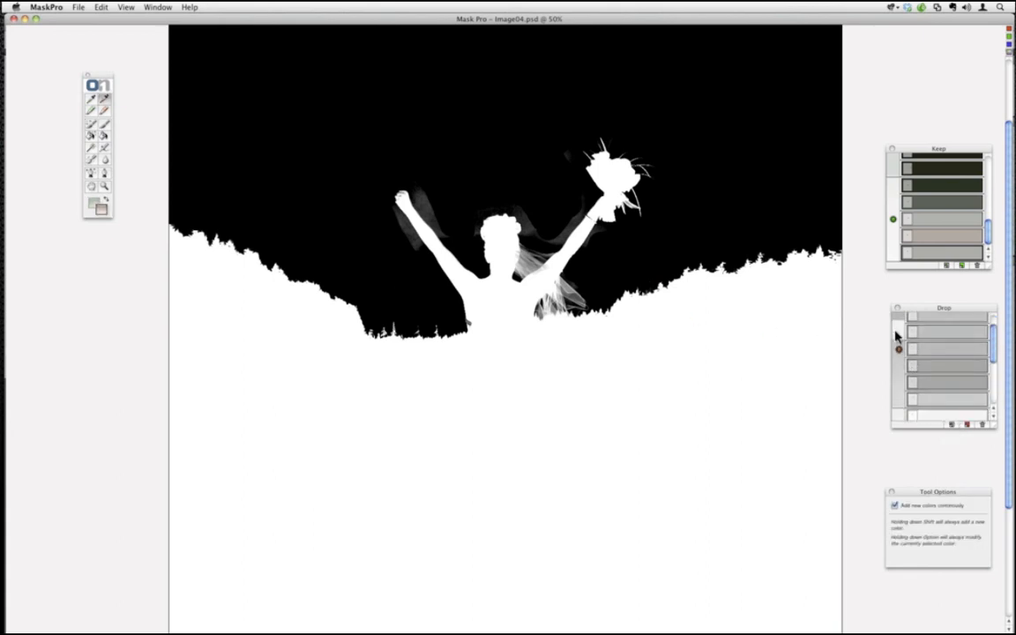
click(410, 215)
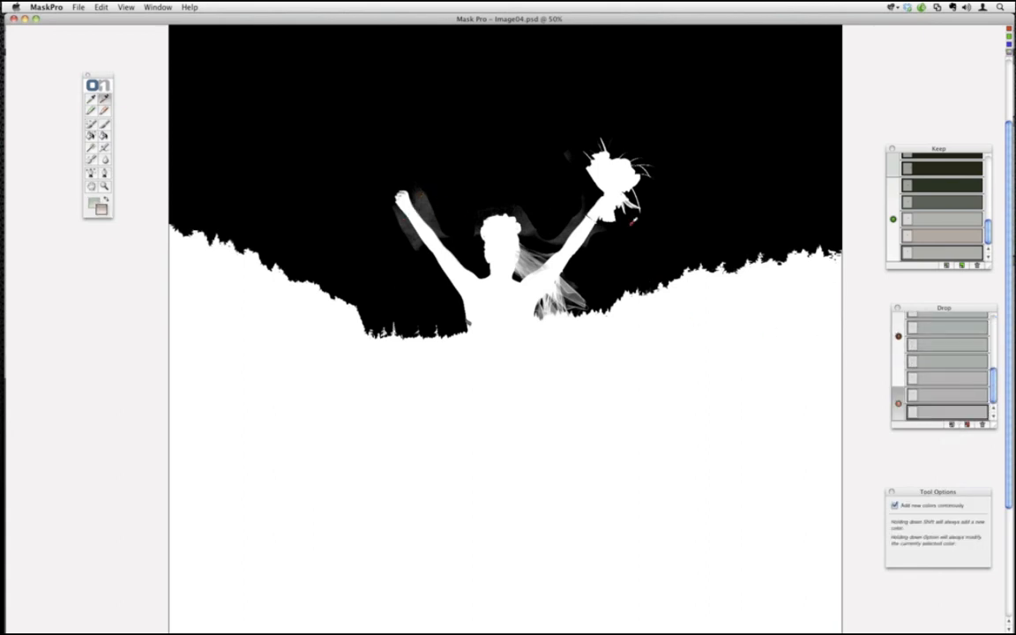
click(490, 225)
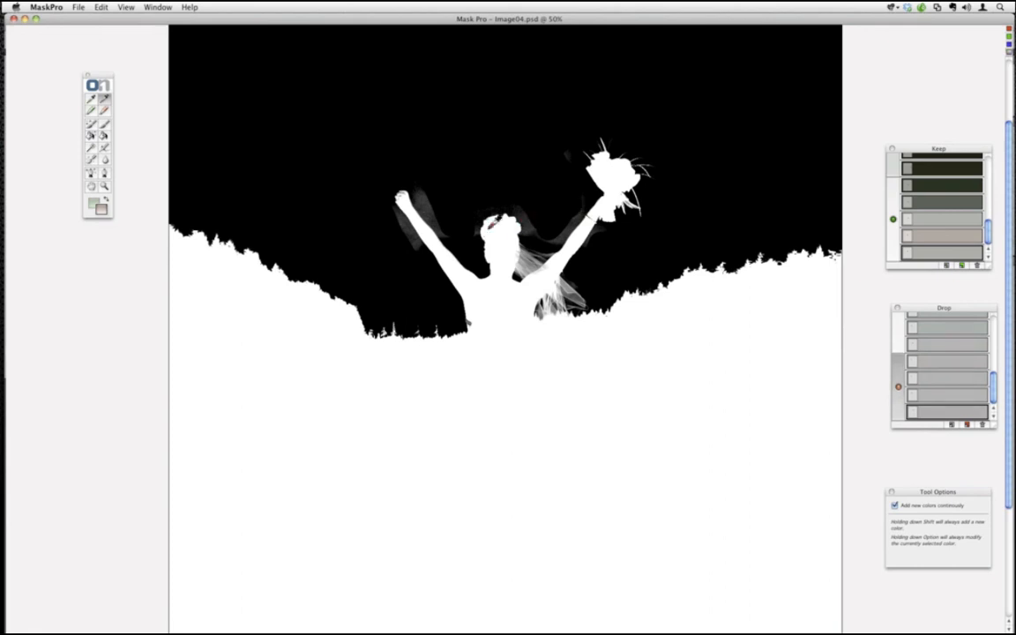
click(90, 125)
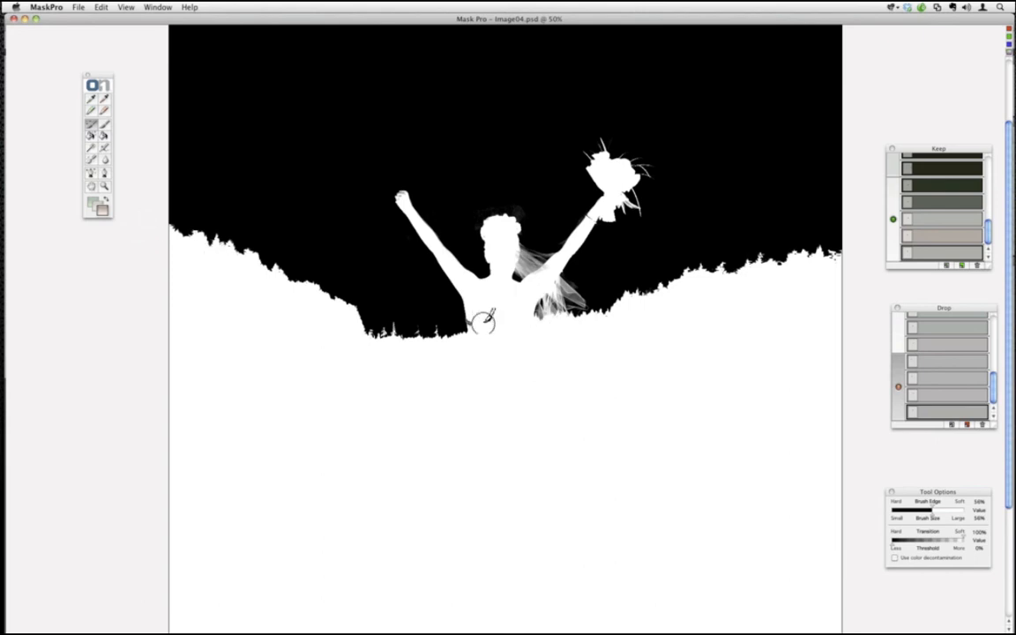
Paint the small dark notch under the bride's left arm back to white with a smaller keep Brush.
click(104, 124)
click(95, 204)
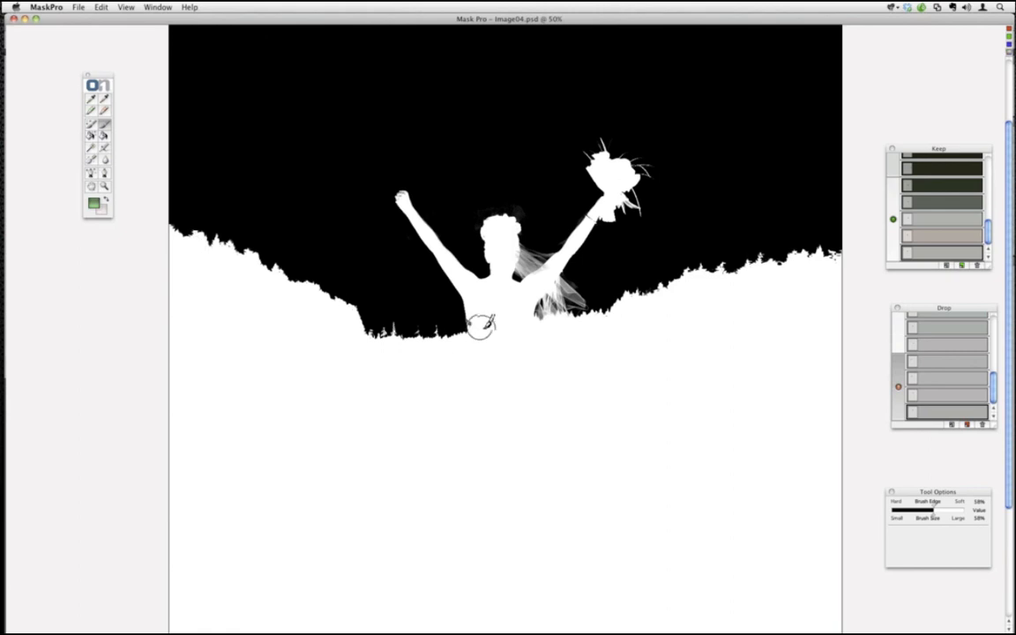
key(bracketleft)
key(bracketleft)
key(bracketleft)
key(bracketleft)
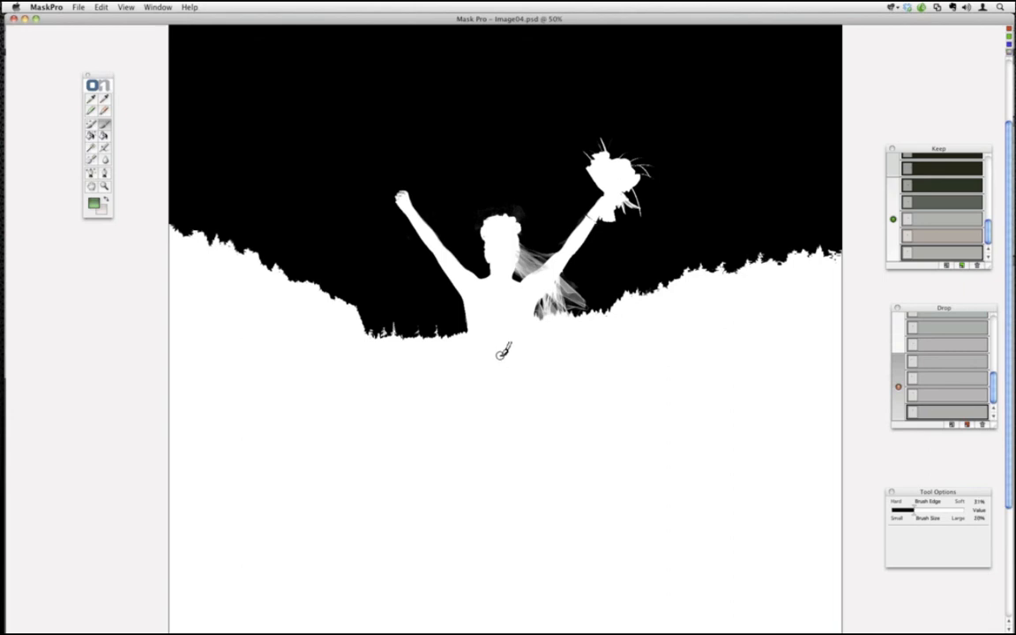
Clear the faint residue above the bride's head with a larger drop Brush, and apply the mask to the Photoshop document.
key(bracketright)
key(bracketright)
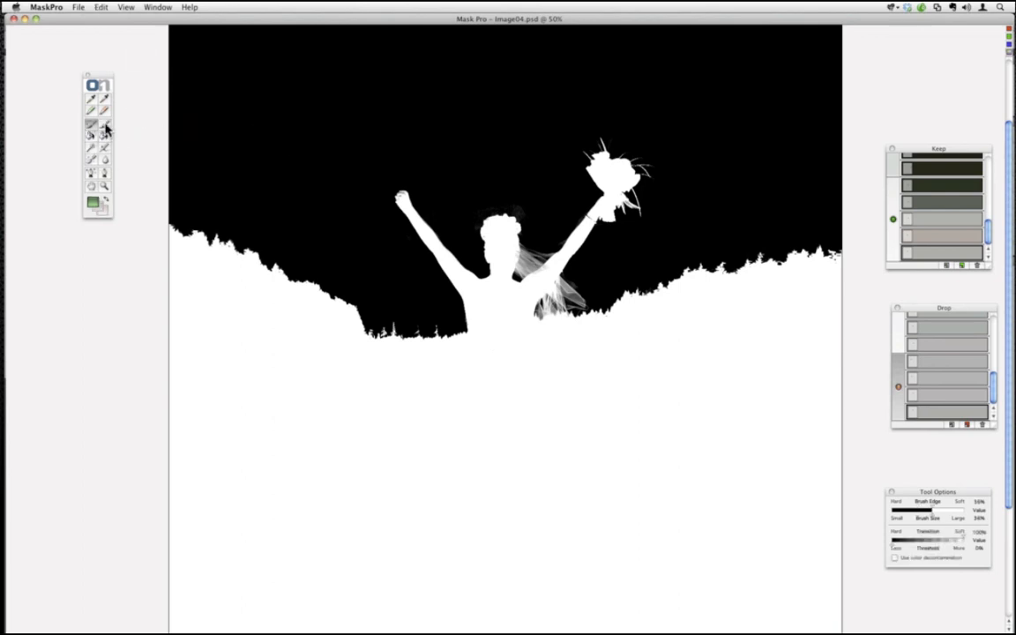
click(101, 210)
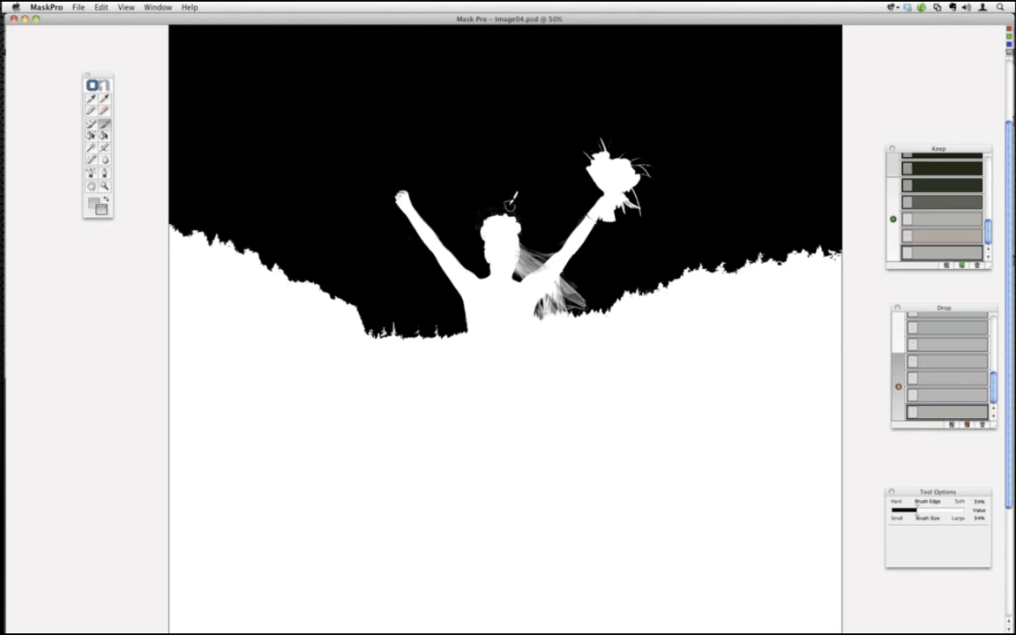
click(79, 7)
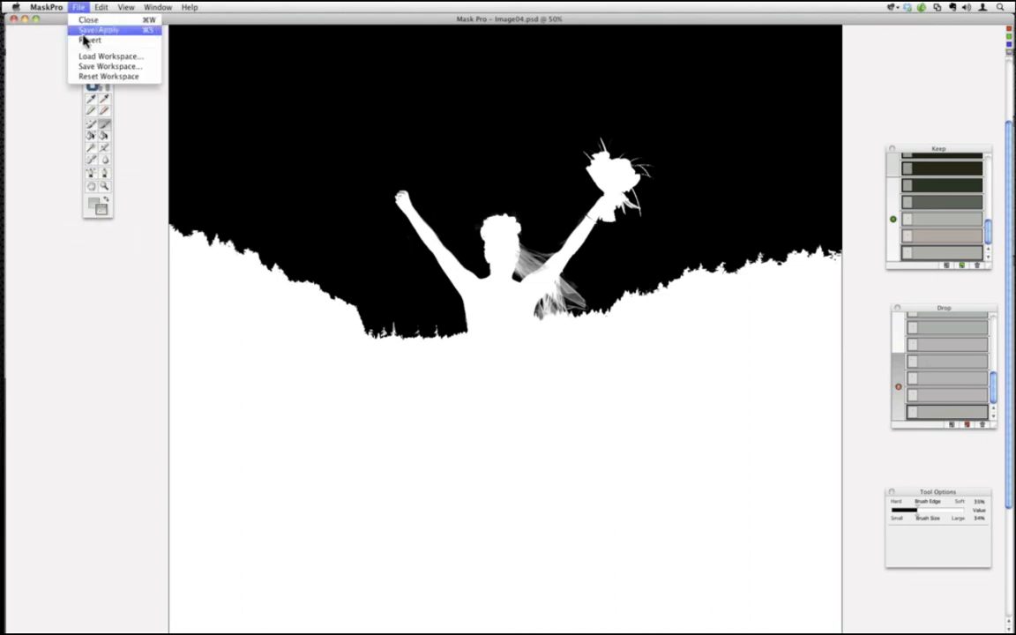
click(85, 34)
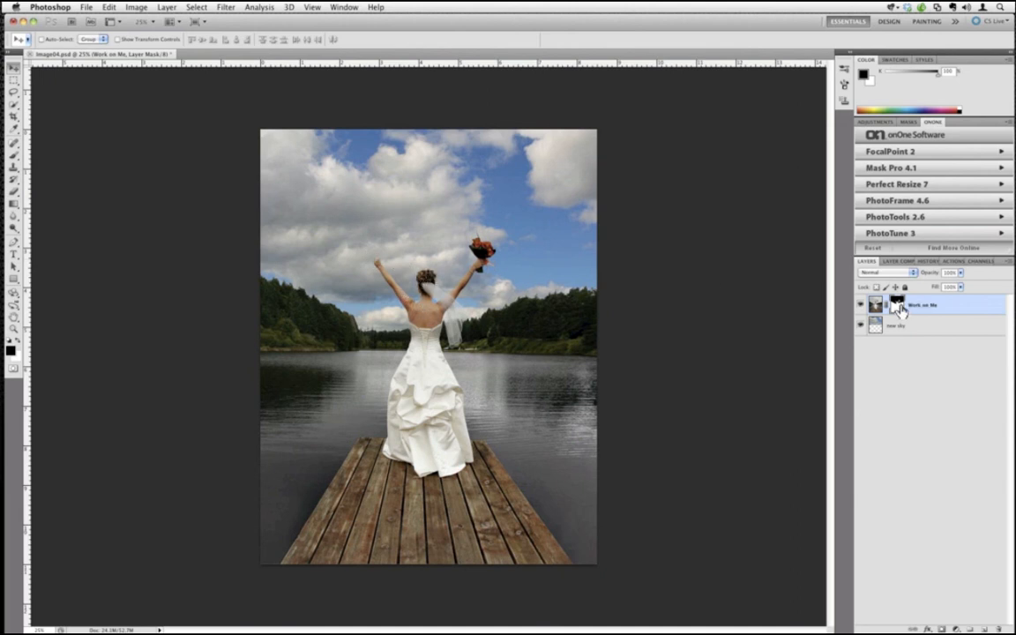
Hide the Work on Me layer and duplicate the new sky layer.
click(898, 324)
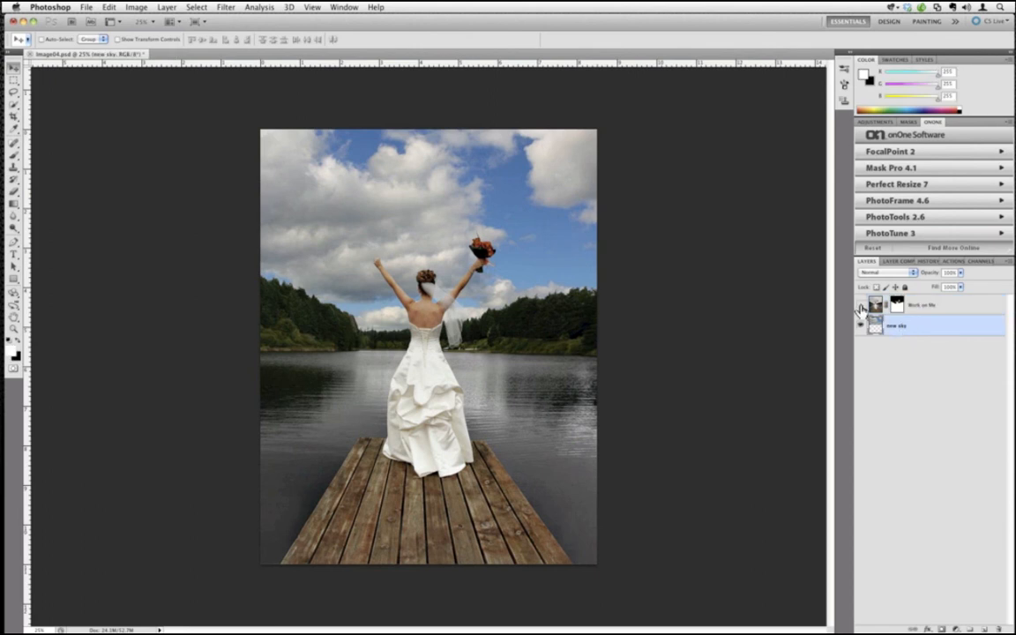
click(861, 305)
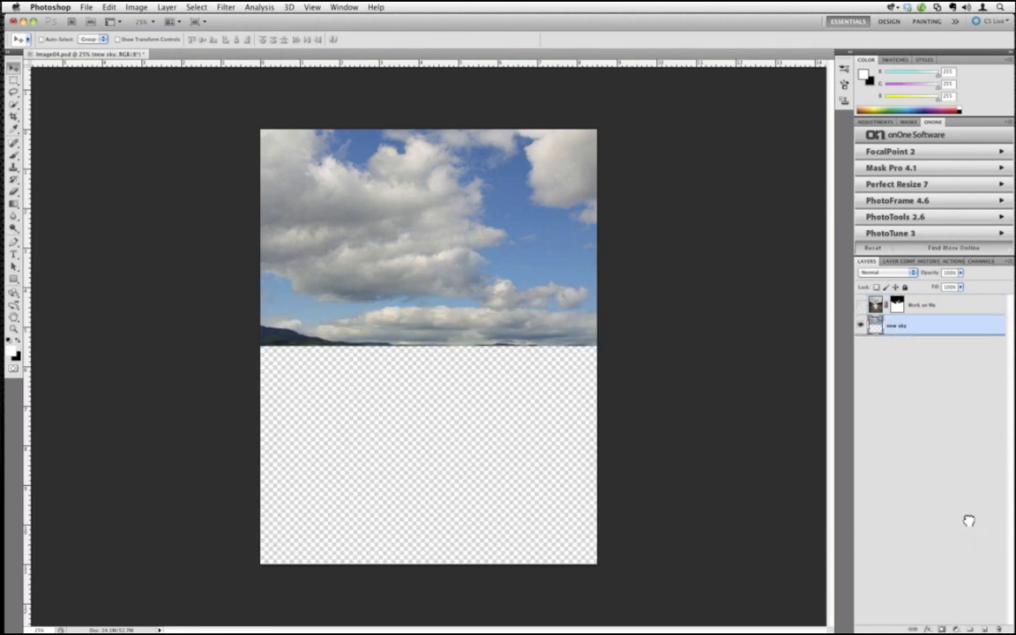
key(ctrl+j)
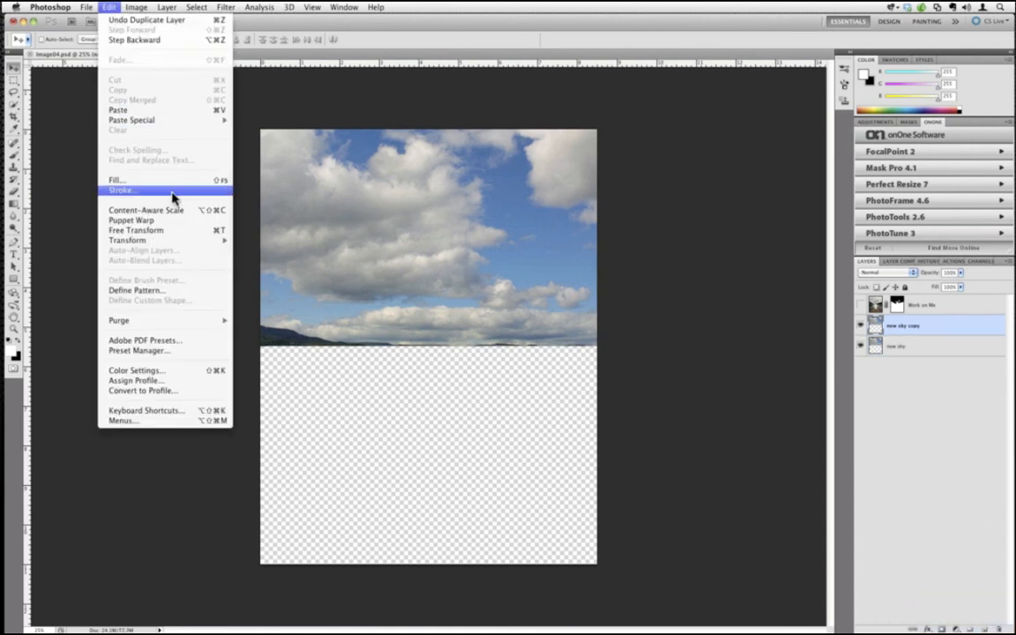
Flip the duplicated sky vertically and move it into the empty lower half so it mirrors the original at the horizon.
mouse_move(171, 242)
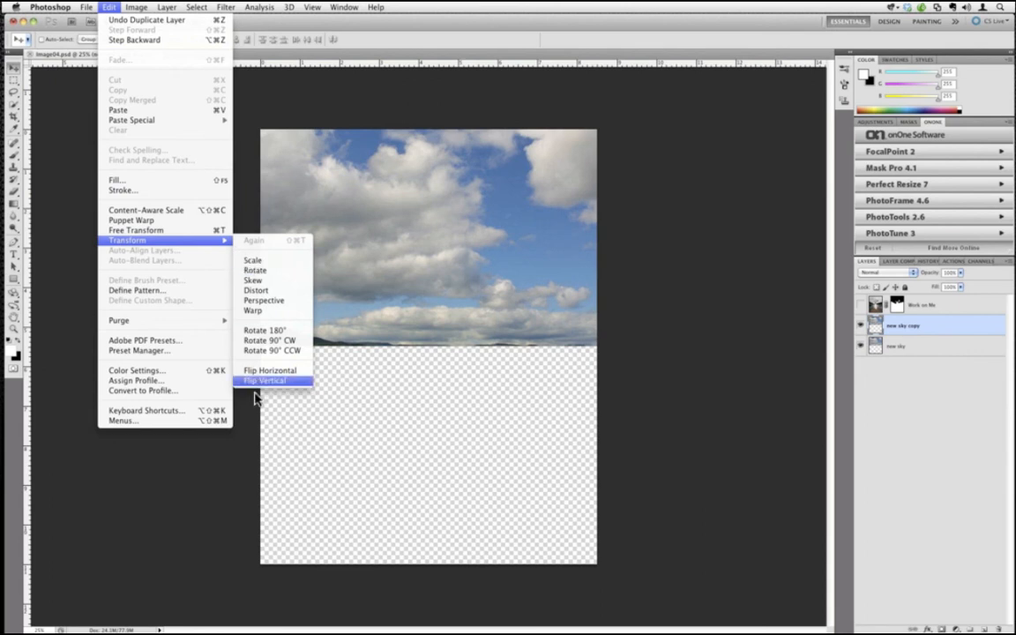
click(264, 380)
drag(406, 290, 420, 509)
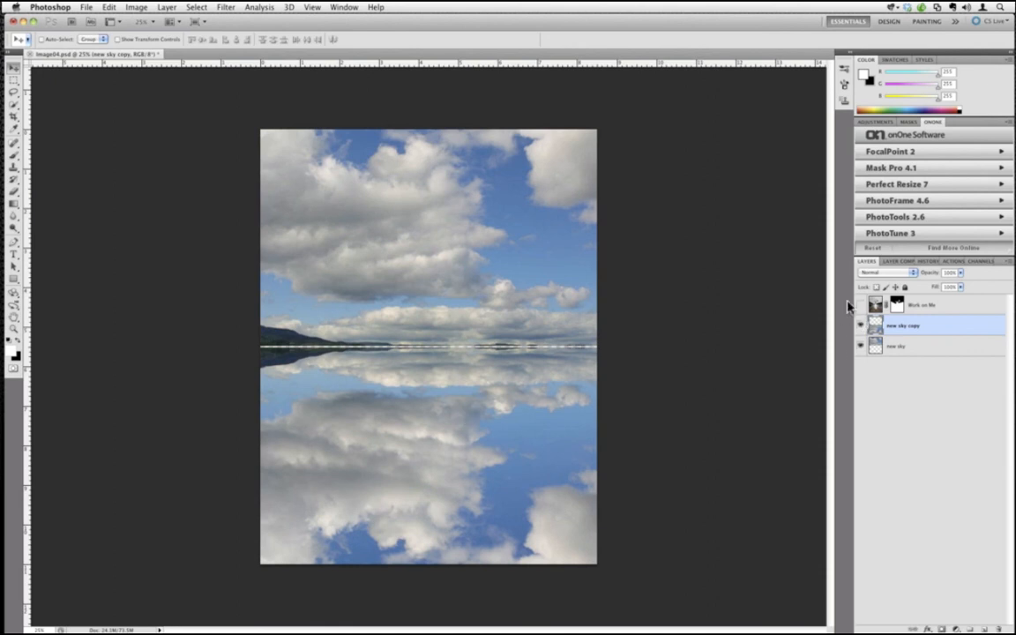
Show the Work on Me layer again and paint its mask with a 300 px low-opacity black Brush over the water on both sides of the dock.
click(861, 305)
click(897, 305)
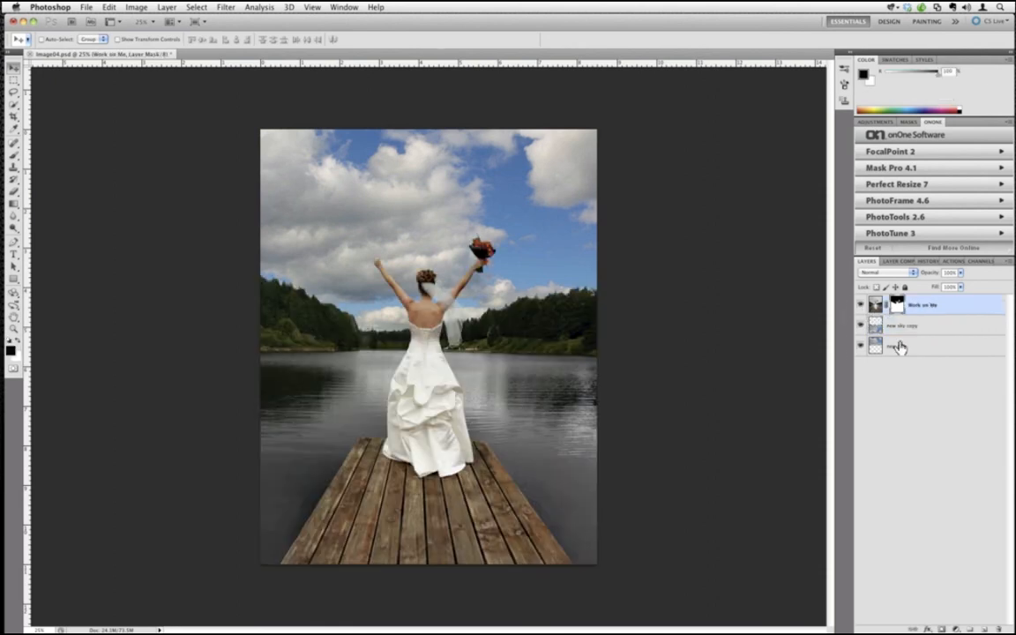
click(14, 154)
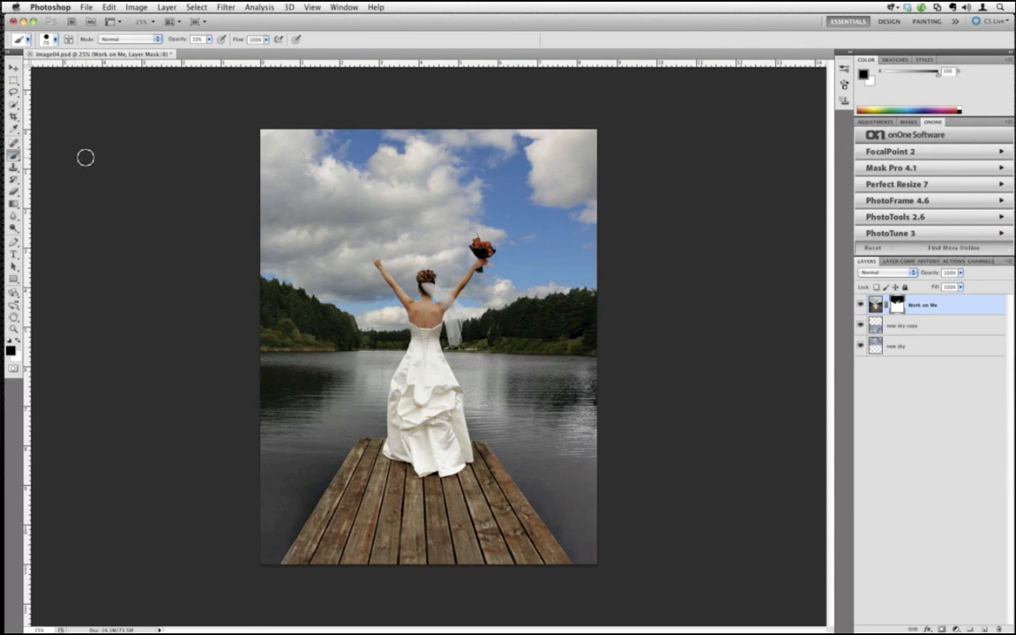
key(bracketright)
key(bracketright)
key(bracketright)
key(bracketright)
key(bracketright)
key(bracketright)
key(bracketright)
key(bracketright)
key(bracketright)
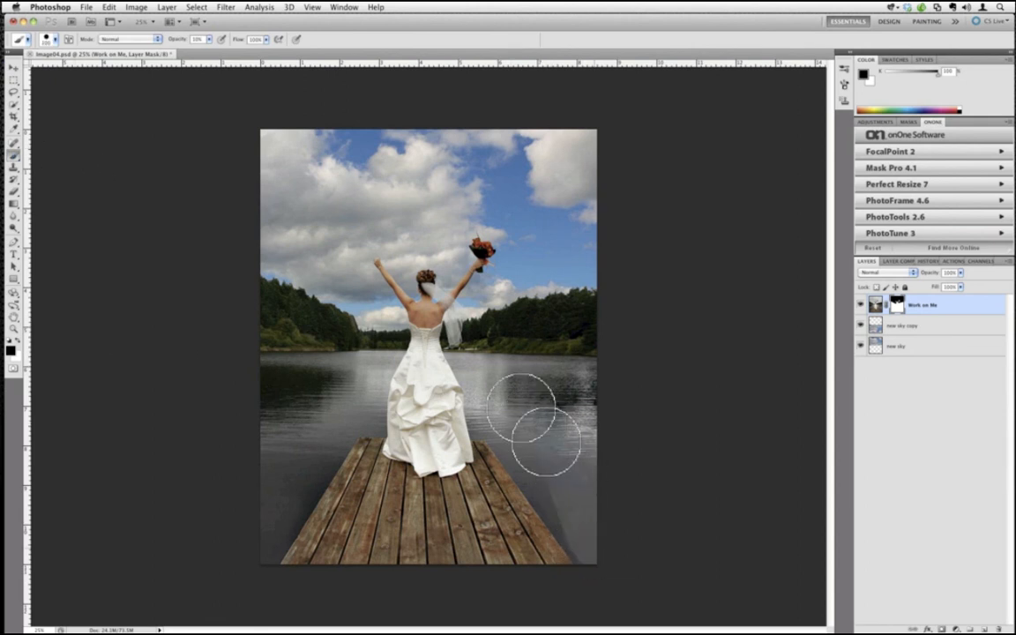
mouse_move(591, 532)
mouse_down()
mouse_move(518, 427)
mouse_move(534, 473)
mouse_move(608, 558)
mouse_move(570, 512)
mouse_move(585, 541)
mouse_move(574, 496)
mouse_move(606, 450)
mouse_move(583, 404)
mouse_move(490, 390)
mouse_move(525, 432)
mouse_move(498, 392)
mouse_move(528, 412)
mouse_move(592, 476)
mouse_up()
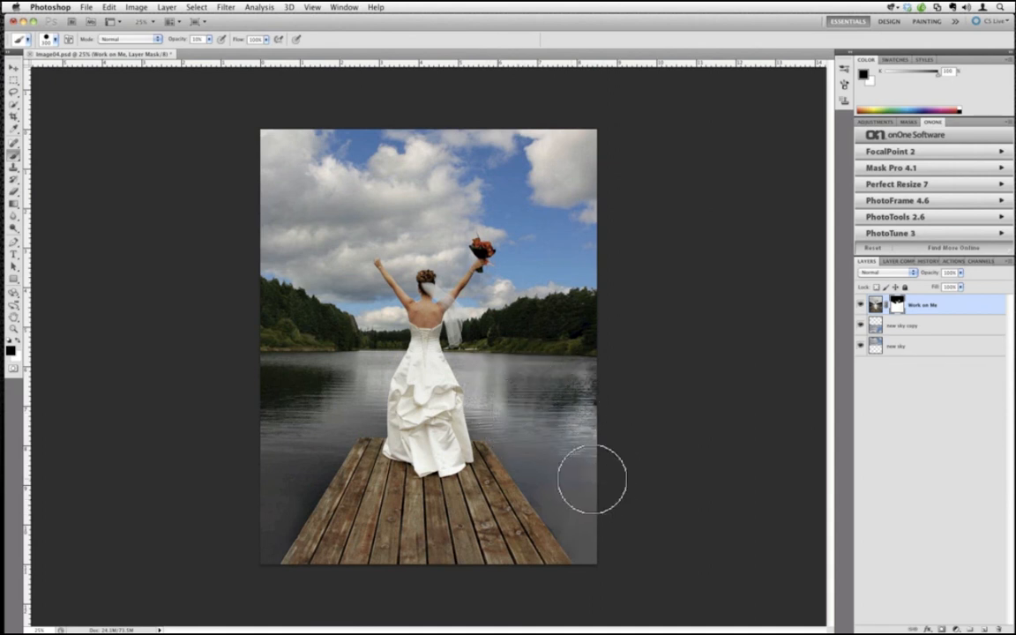
mouse_move(270, 440)
mouse_down()
mouse_move(256, 540)
mouse_move(315, 453)
mouse_move(262, 555)
mouse_move(341, 419)
mouse_move(299, 397)
mouse_move(275, 431)
mouse_move(280, 406)
mouse_move(306, 390)
mouse_move(274, 391)
mouse_move(269, 370)
mouse_move(352, 378)
mouse_move(353, 412)
mouse_move(355, 399)
mouse_move(306, 386)
mouse_move(242, 392)
mouse_move(257, 456)
mouse_up()
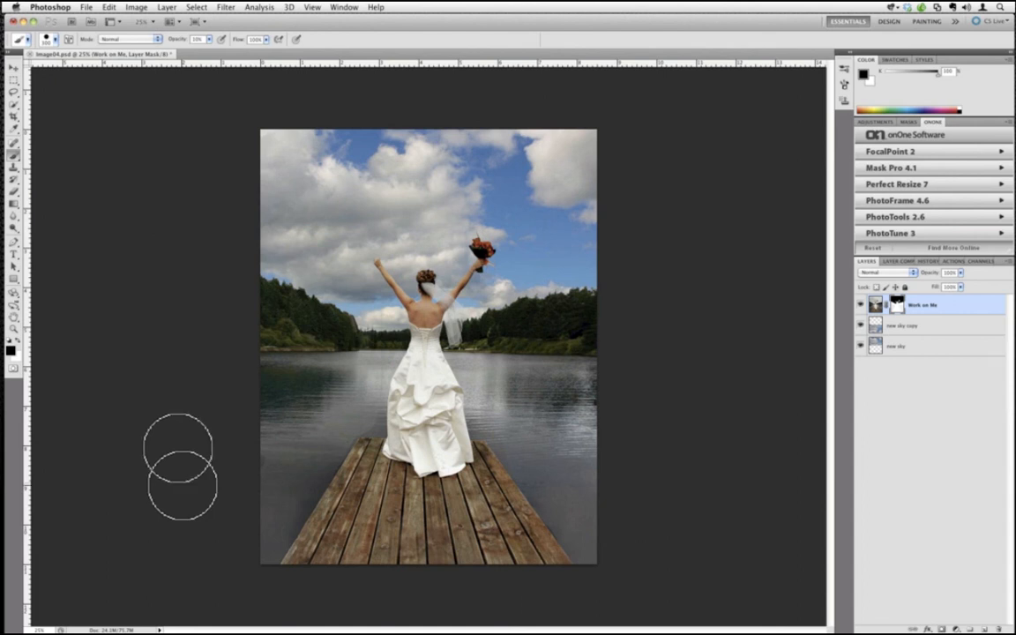
Close Image04.psd without saving the changes.
key(super+w)
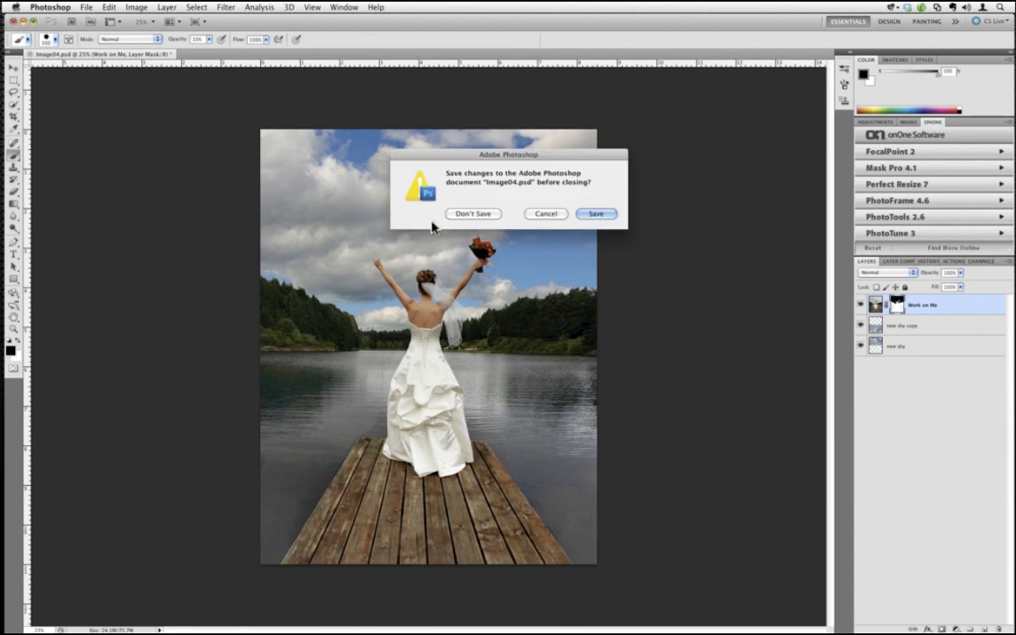
click(472, 213)
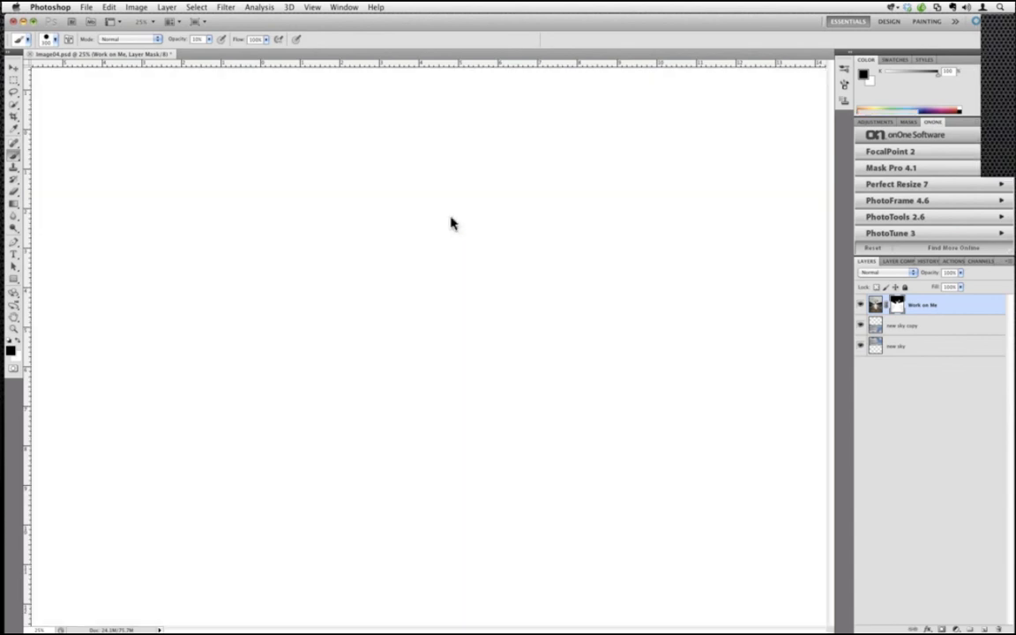